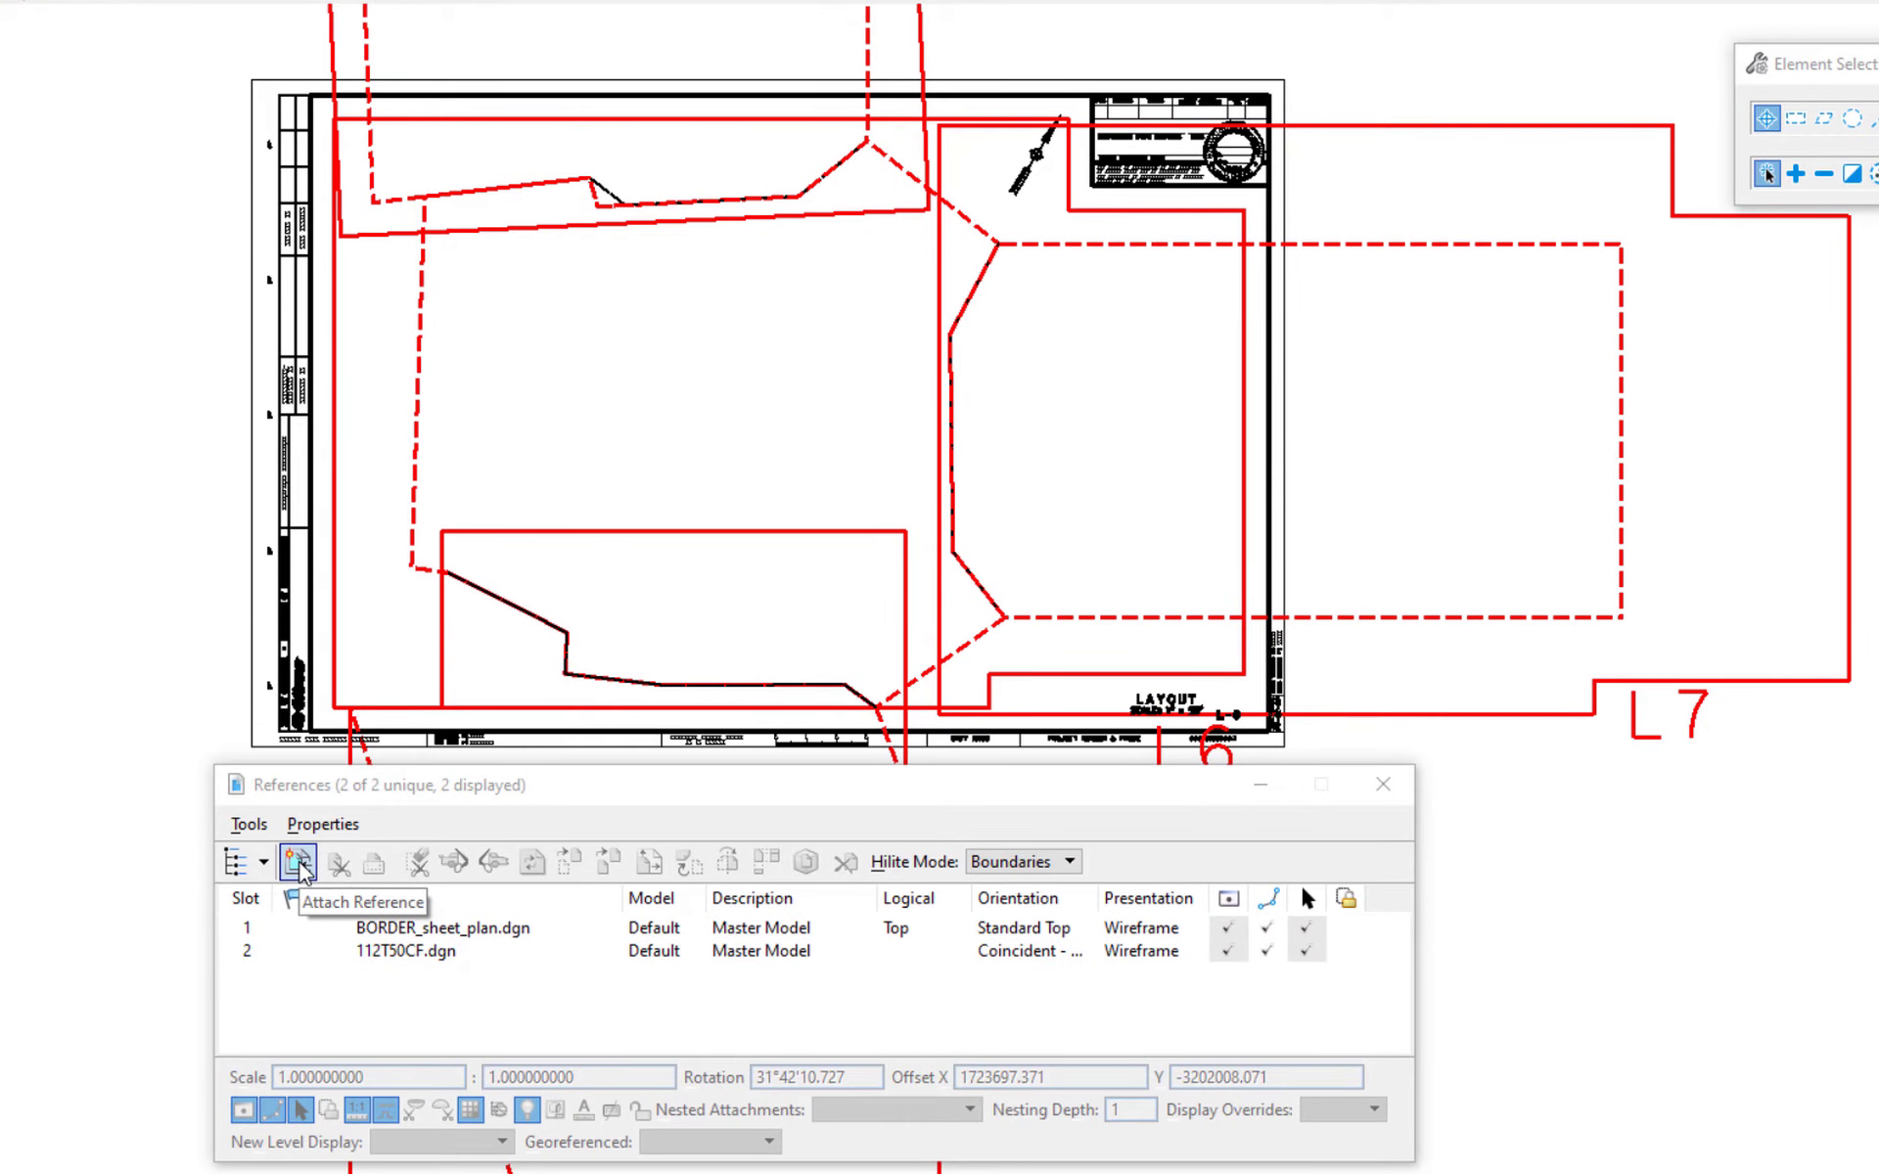
Step: Attach 112T50aa.dgn and 112T50bb.dgn together as references using the Coincident World attachment method
click(299, 863)
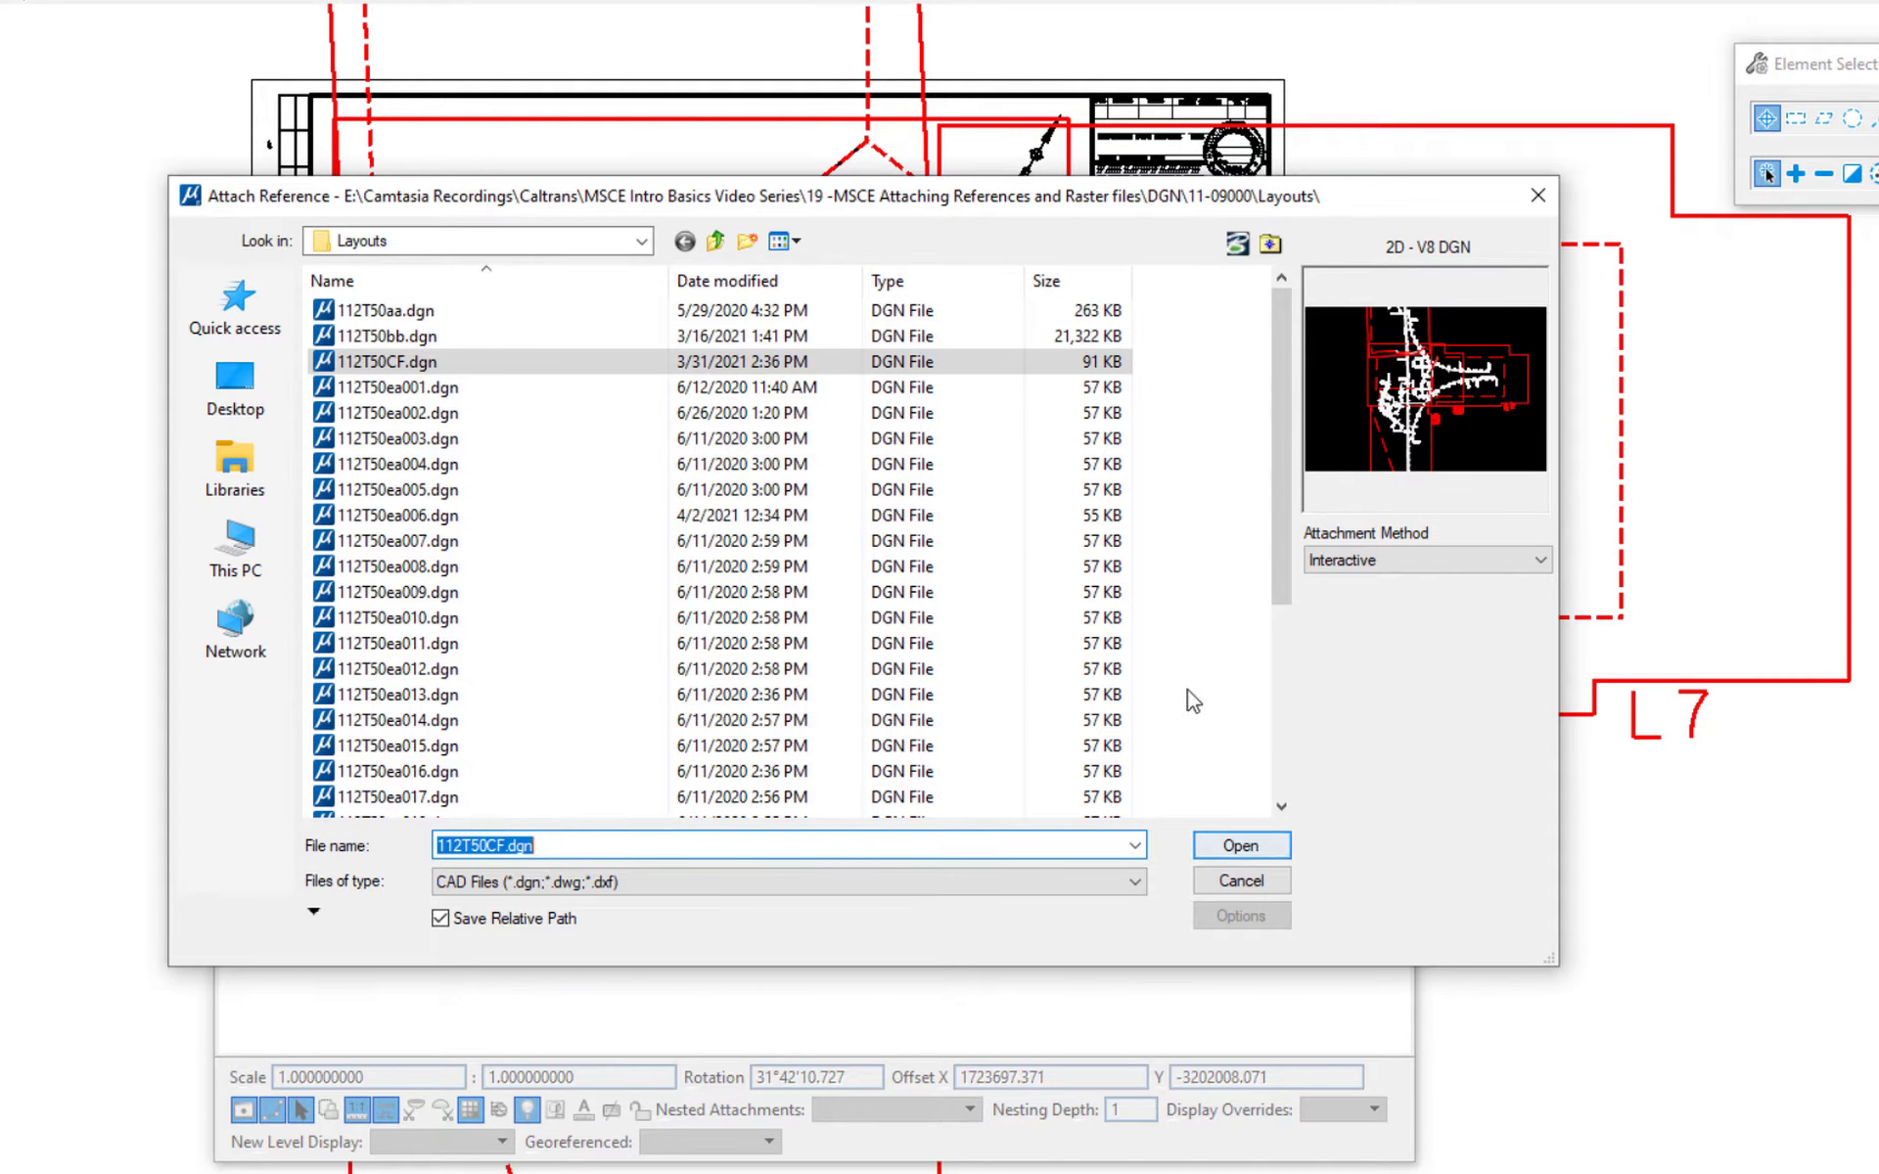
click(401, 313)
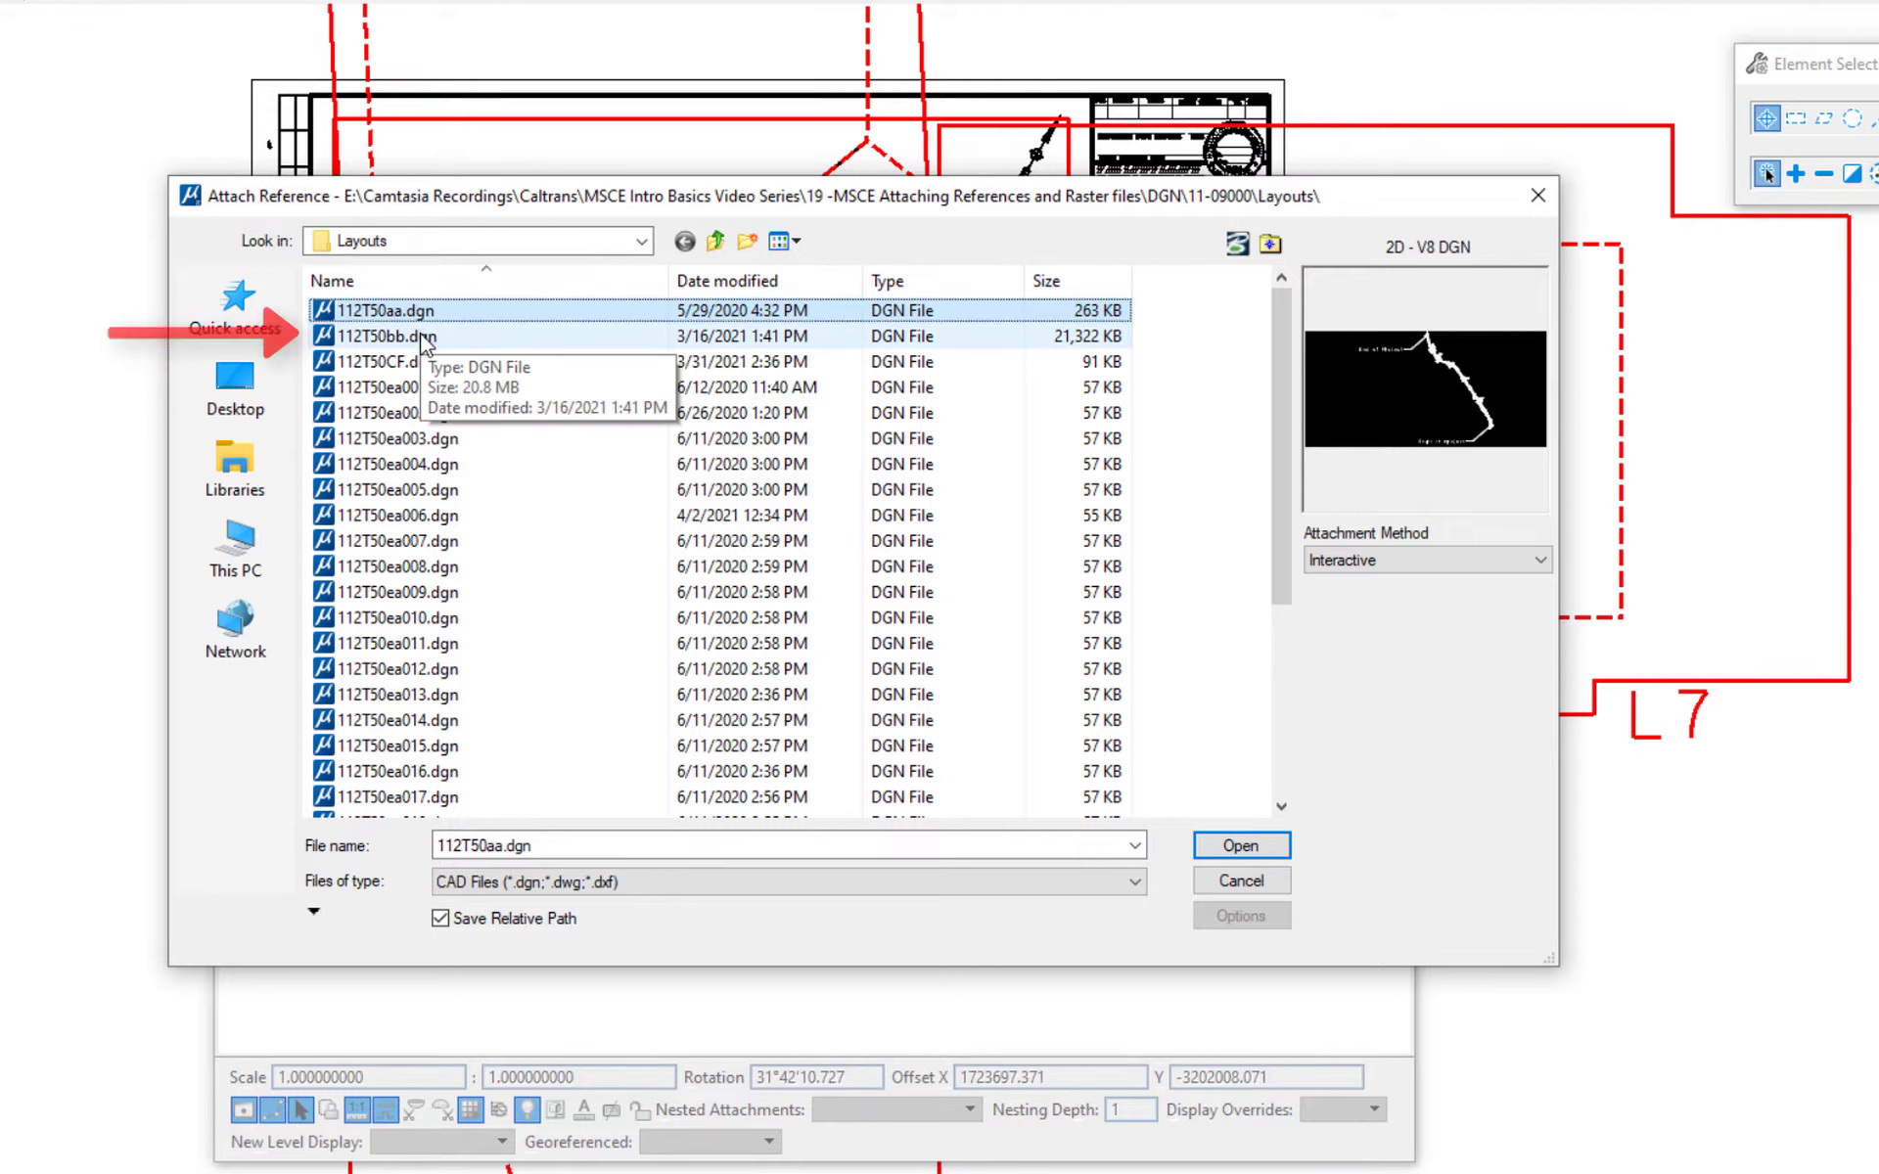
ctrl+click(423, 337)
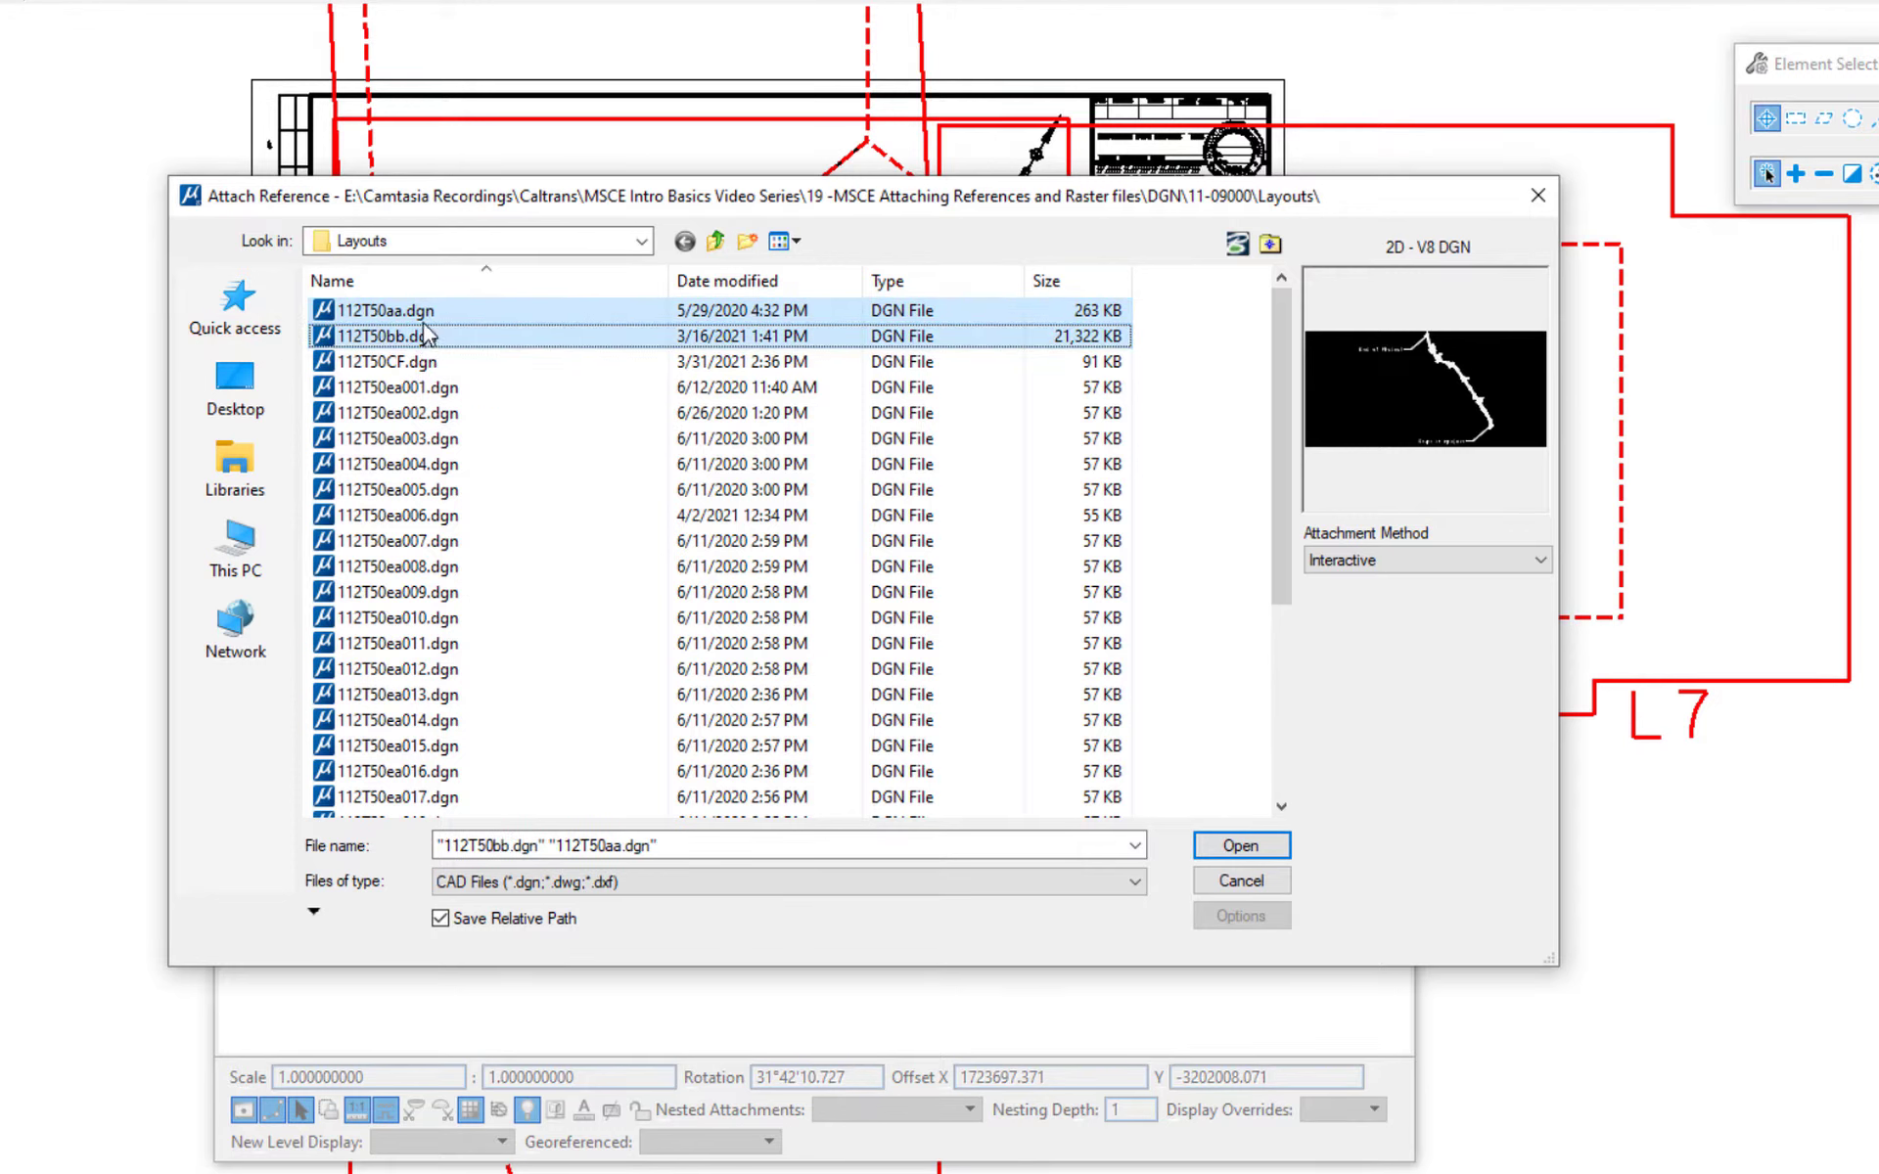
click(1396, 564)
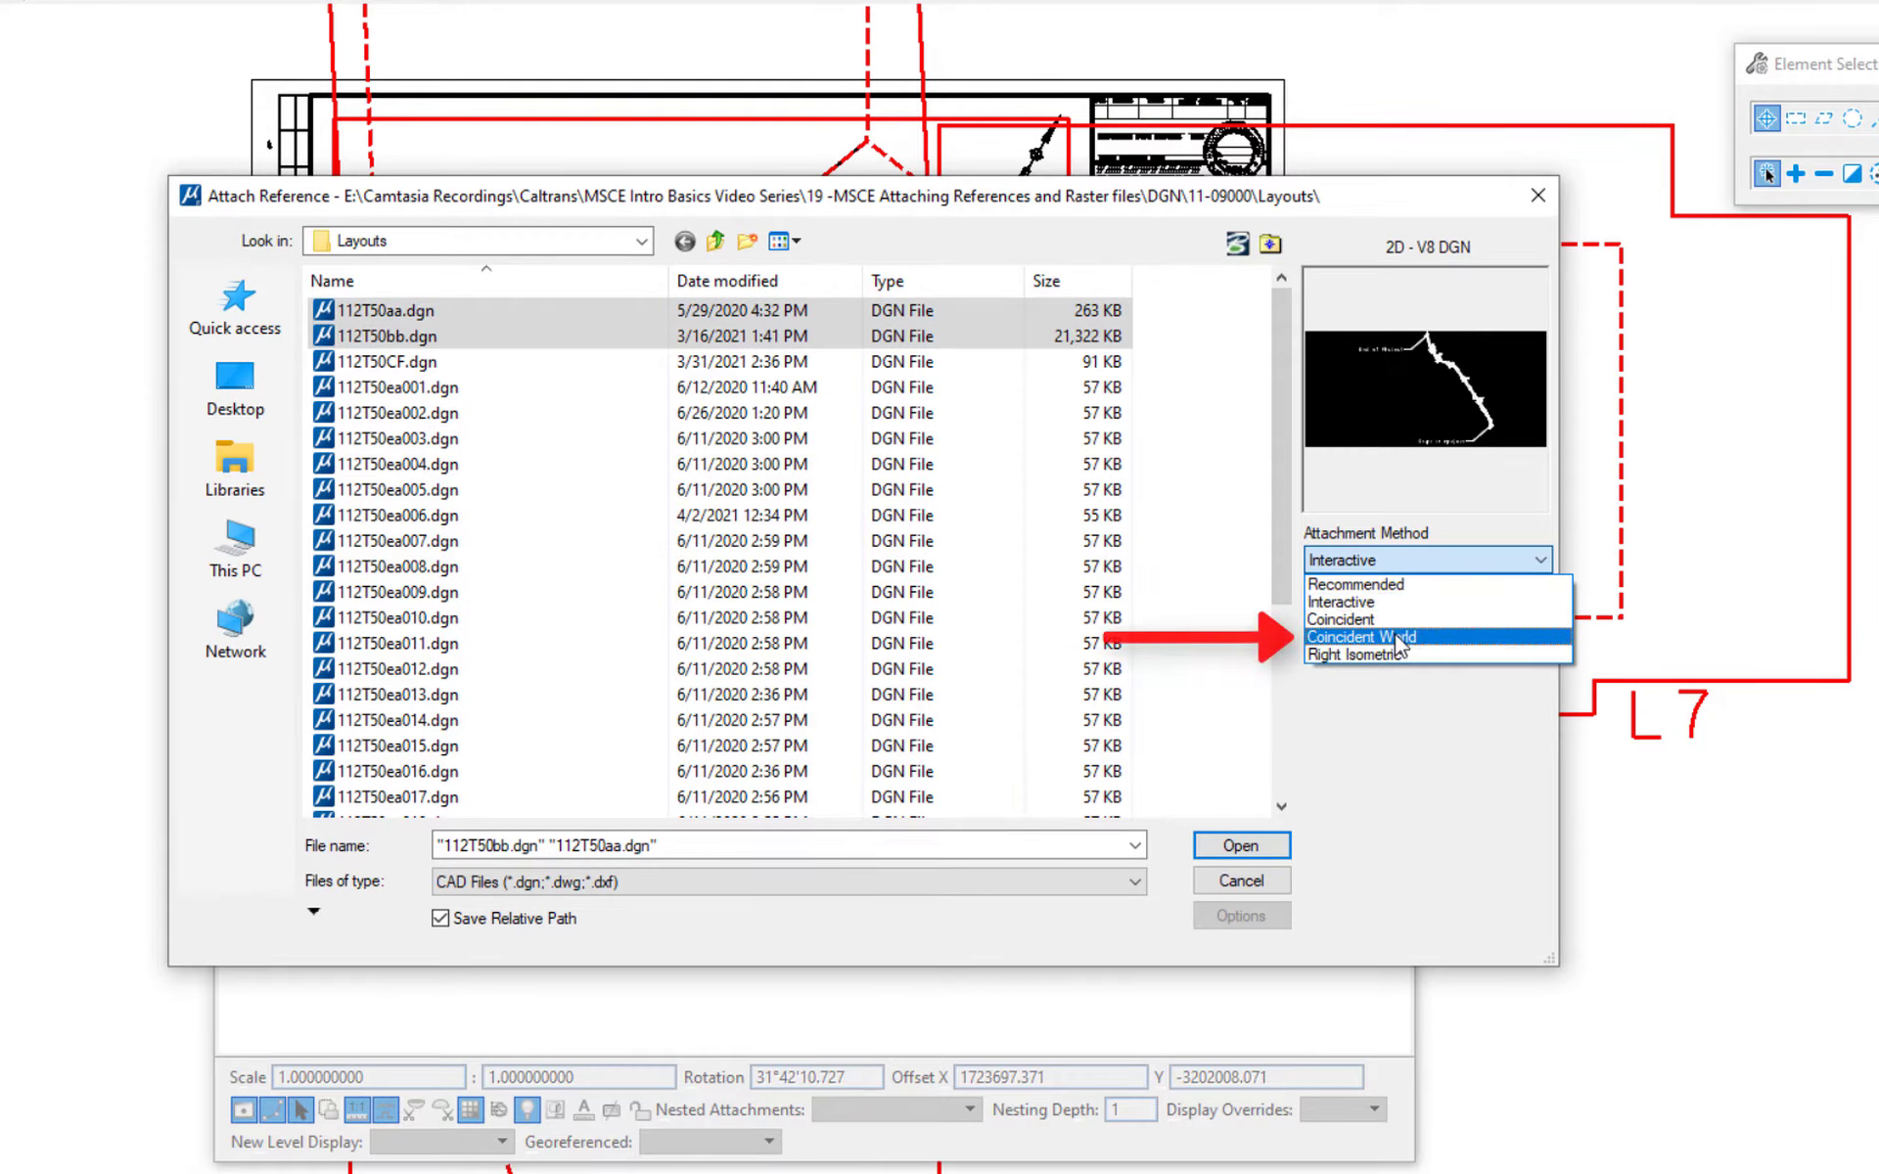
click(1398, 637)
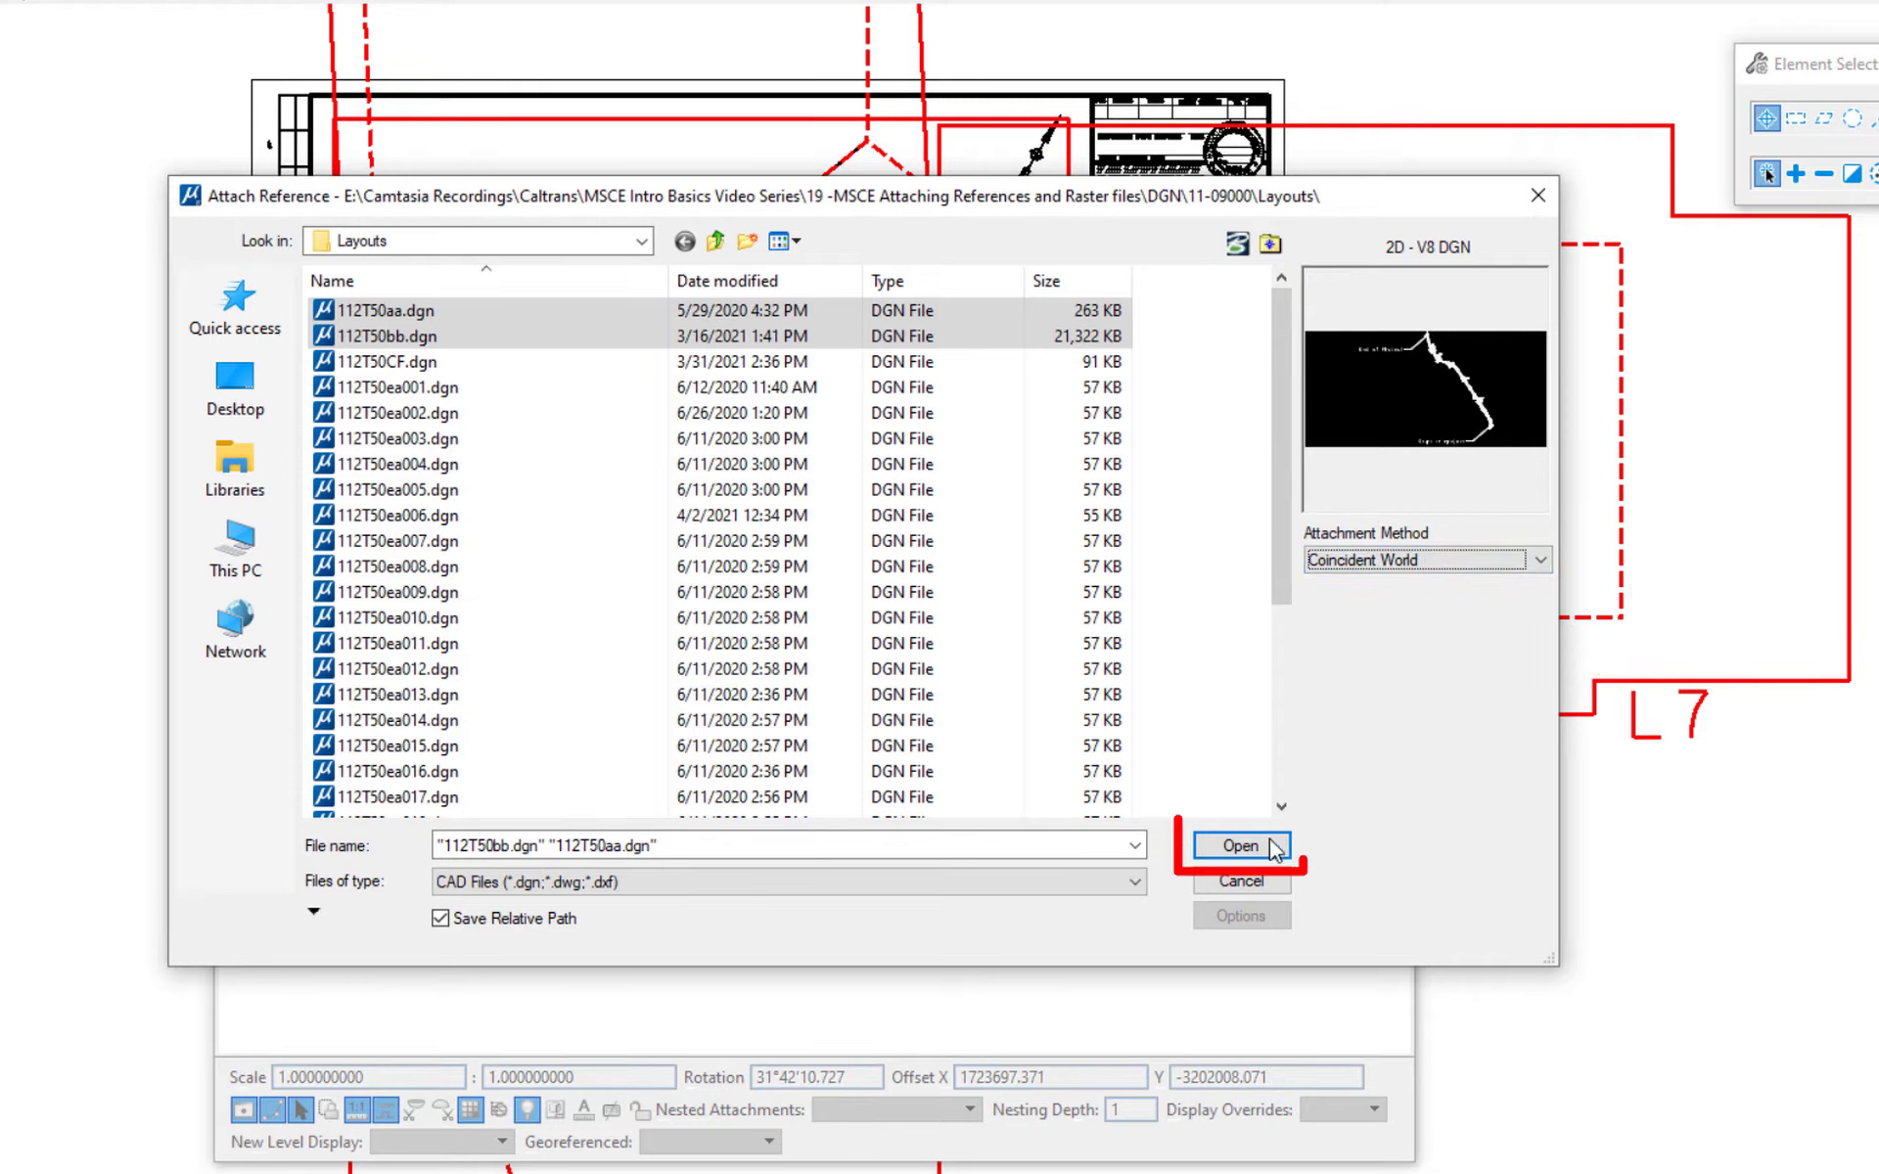
click(1241, 846)
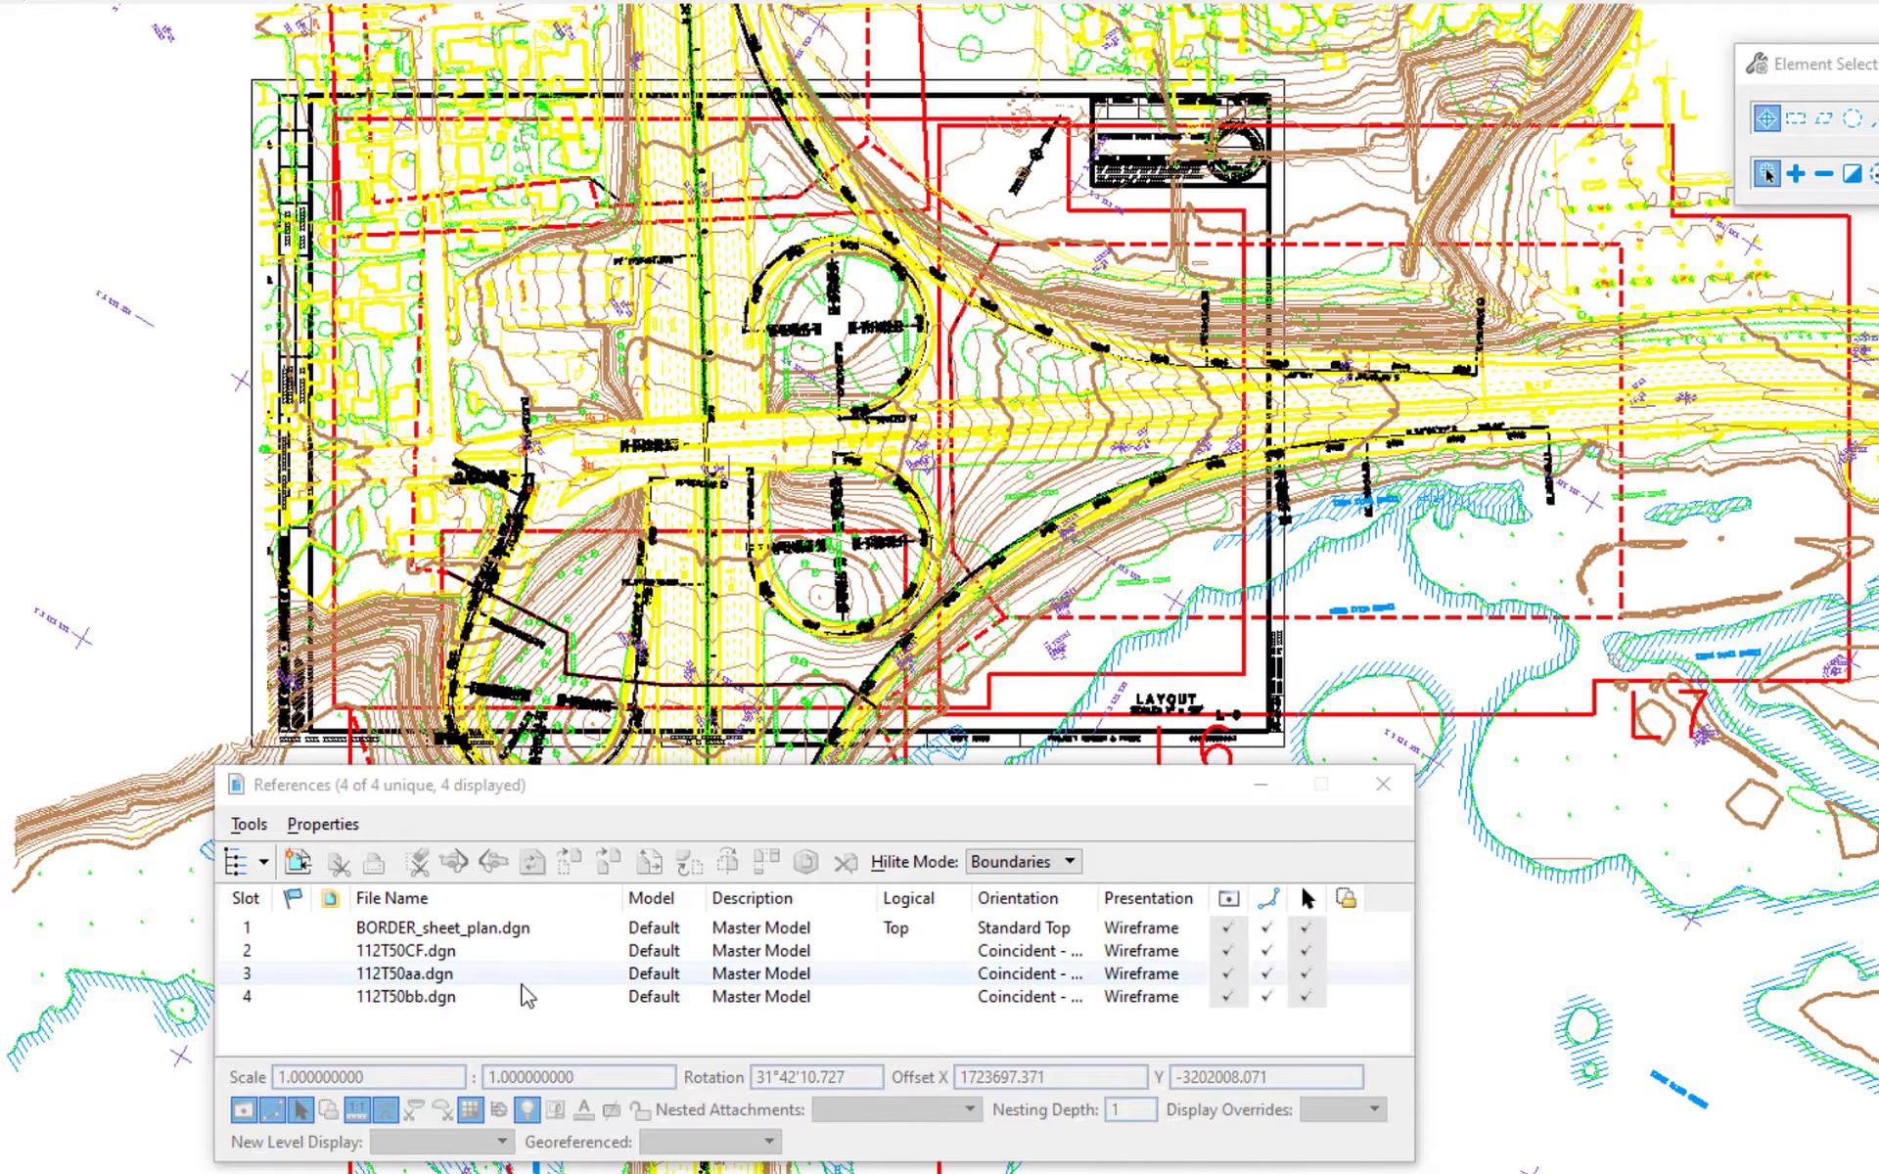
Step: Clip the 112T50aa.dgn and 112T50bb.dgn references to the dashed shape inside the sheet border using the Element method, and hide reference 112T50CF.dgn
drag(529, 996, 441, 974)
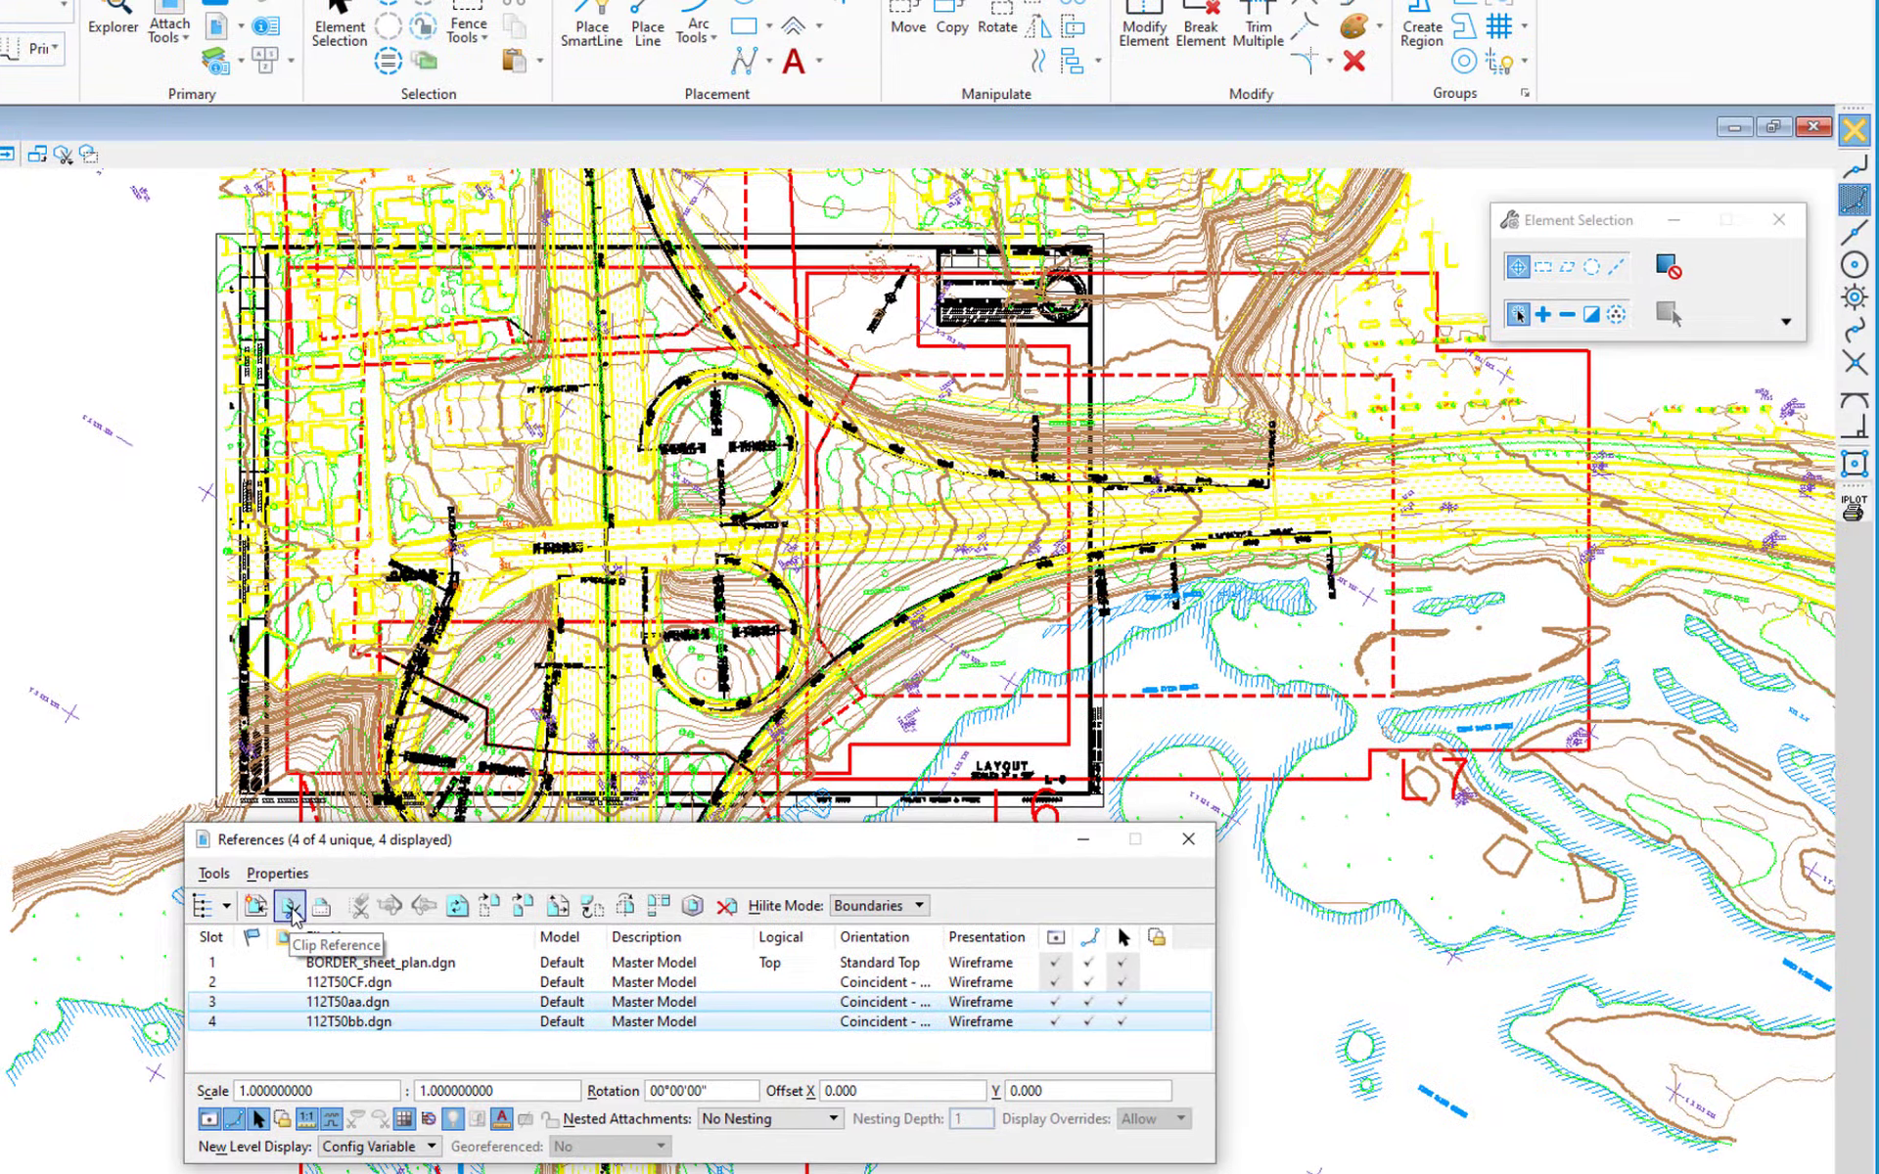
click(339, 866)
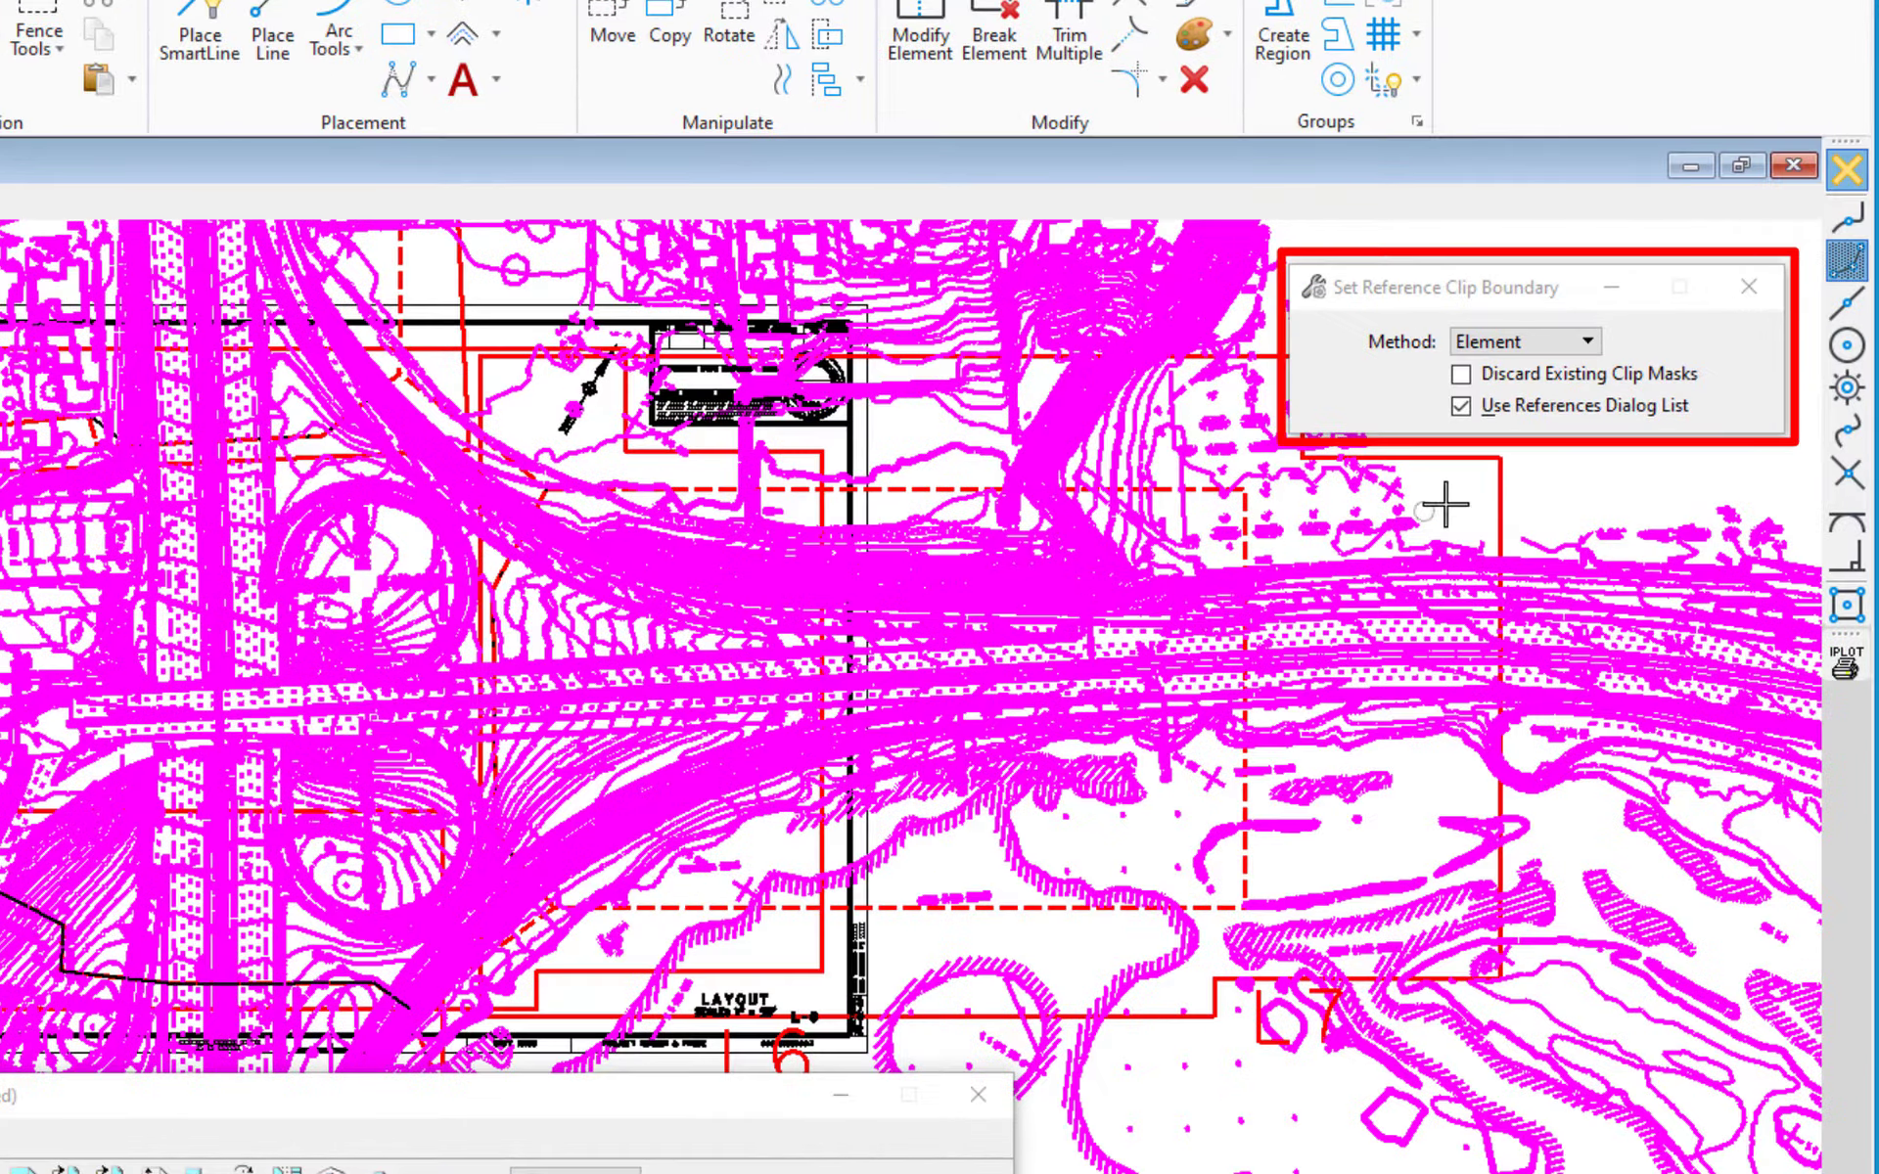
click(1574, 340)
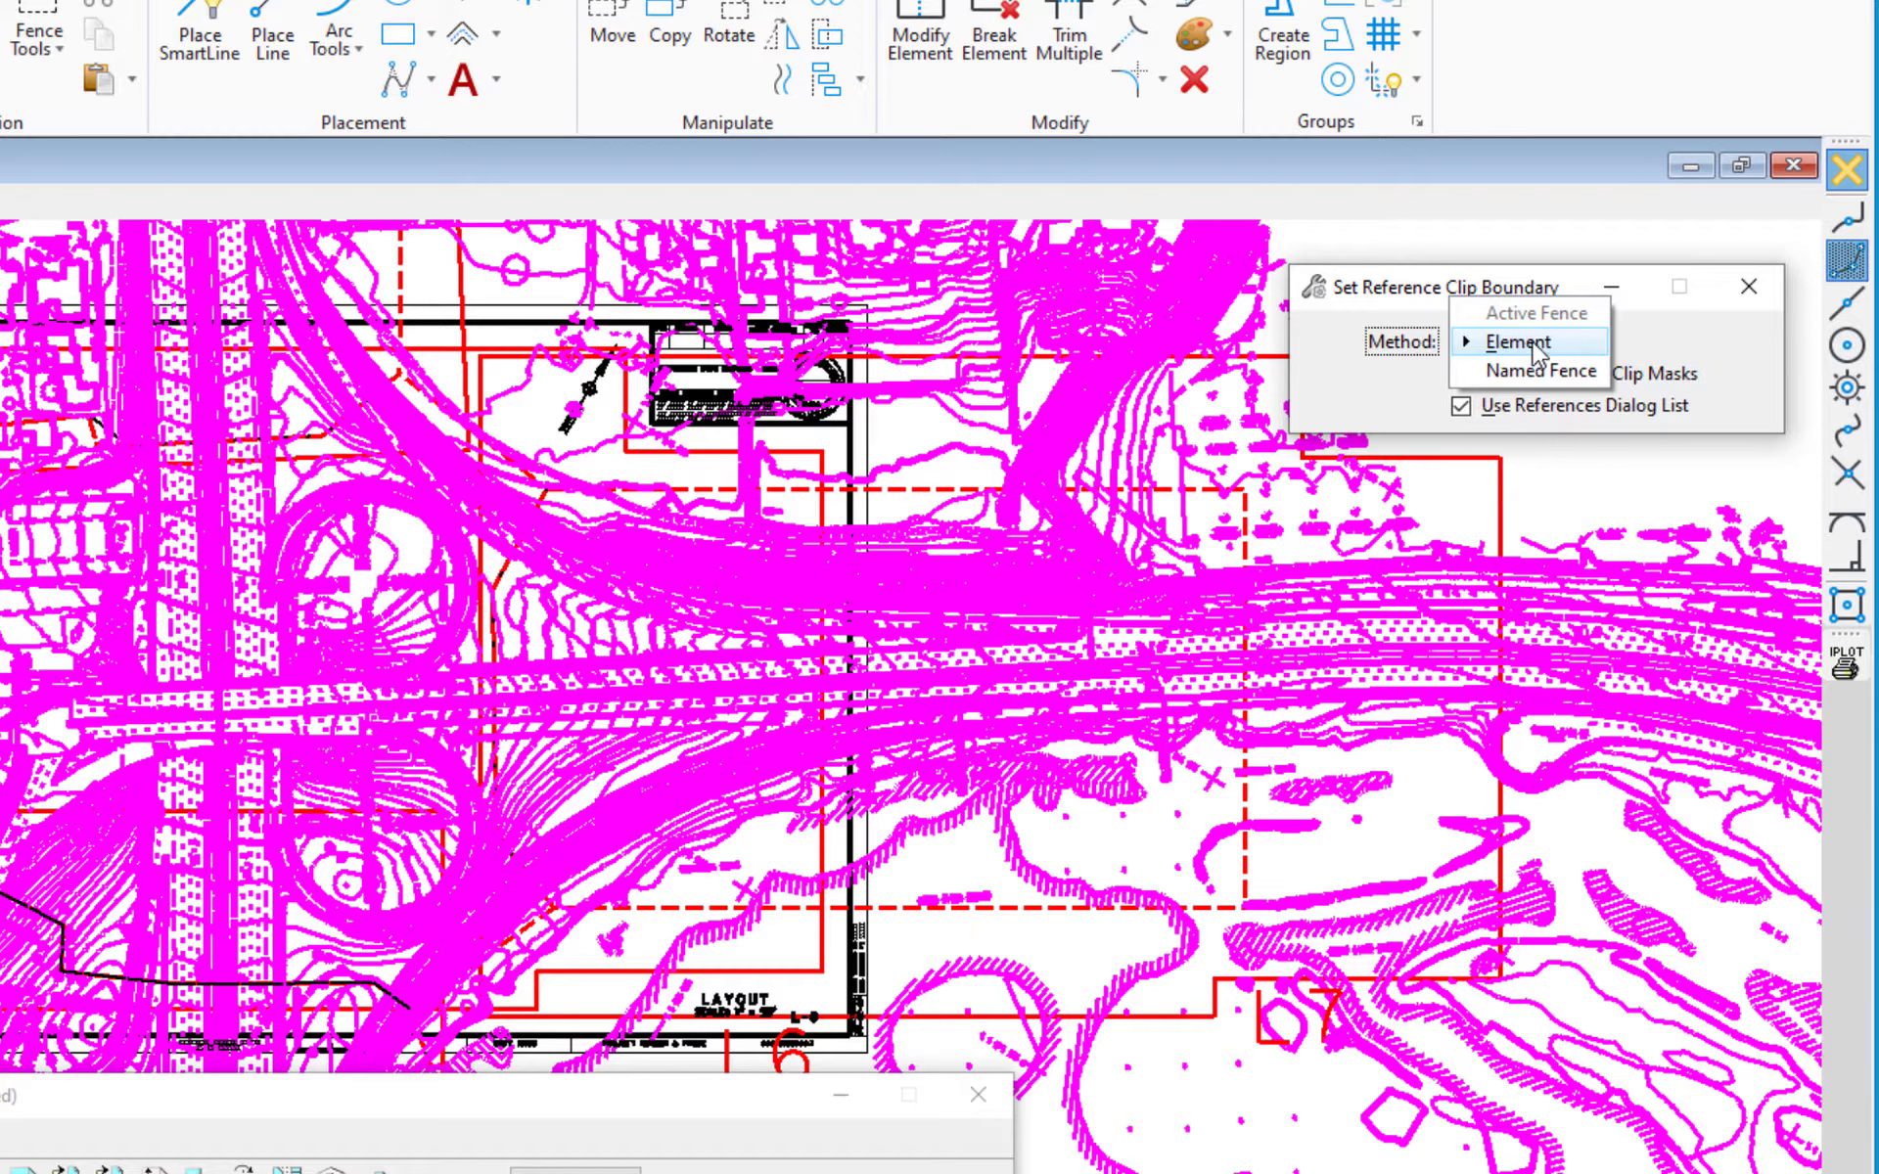
click(1539, 343)
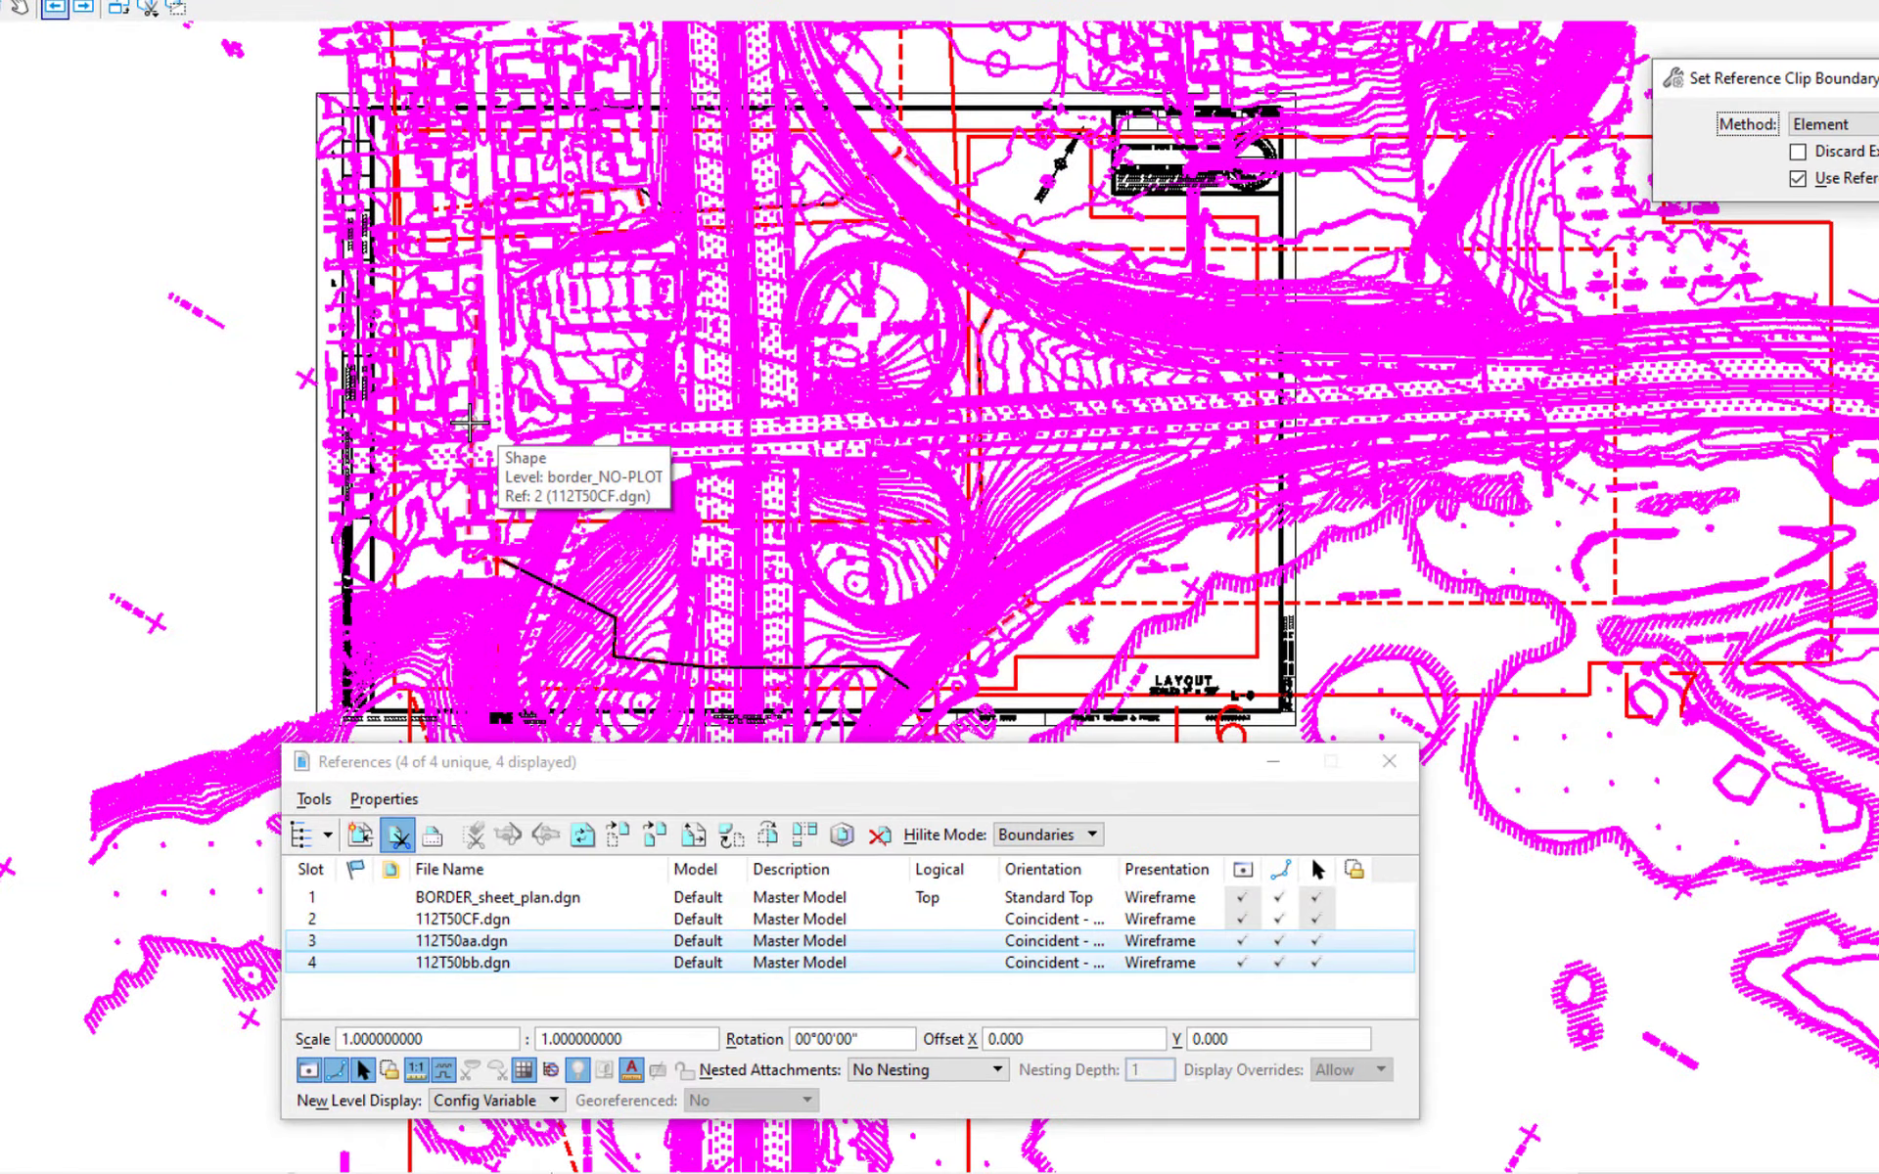
click(469, 423)
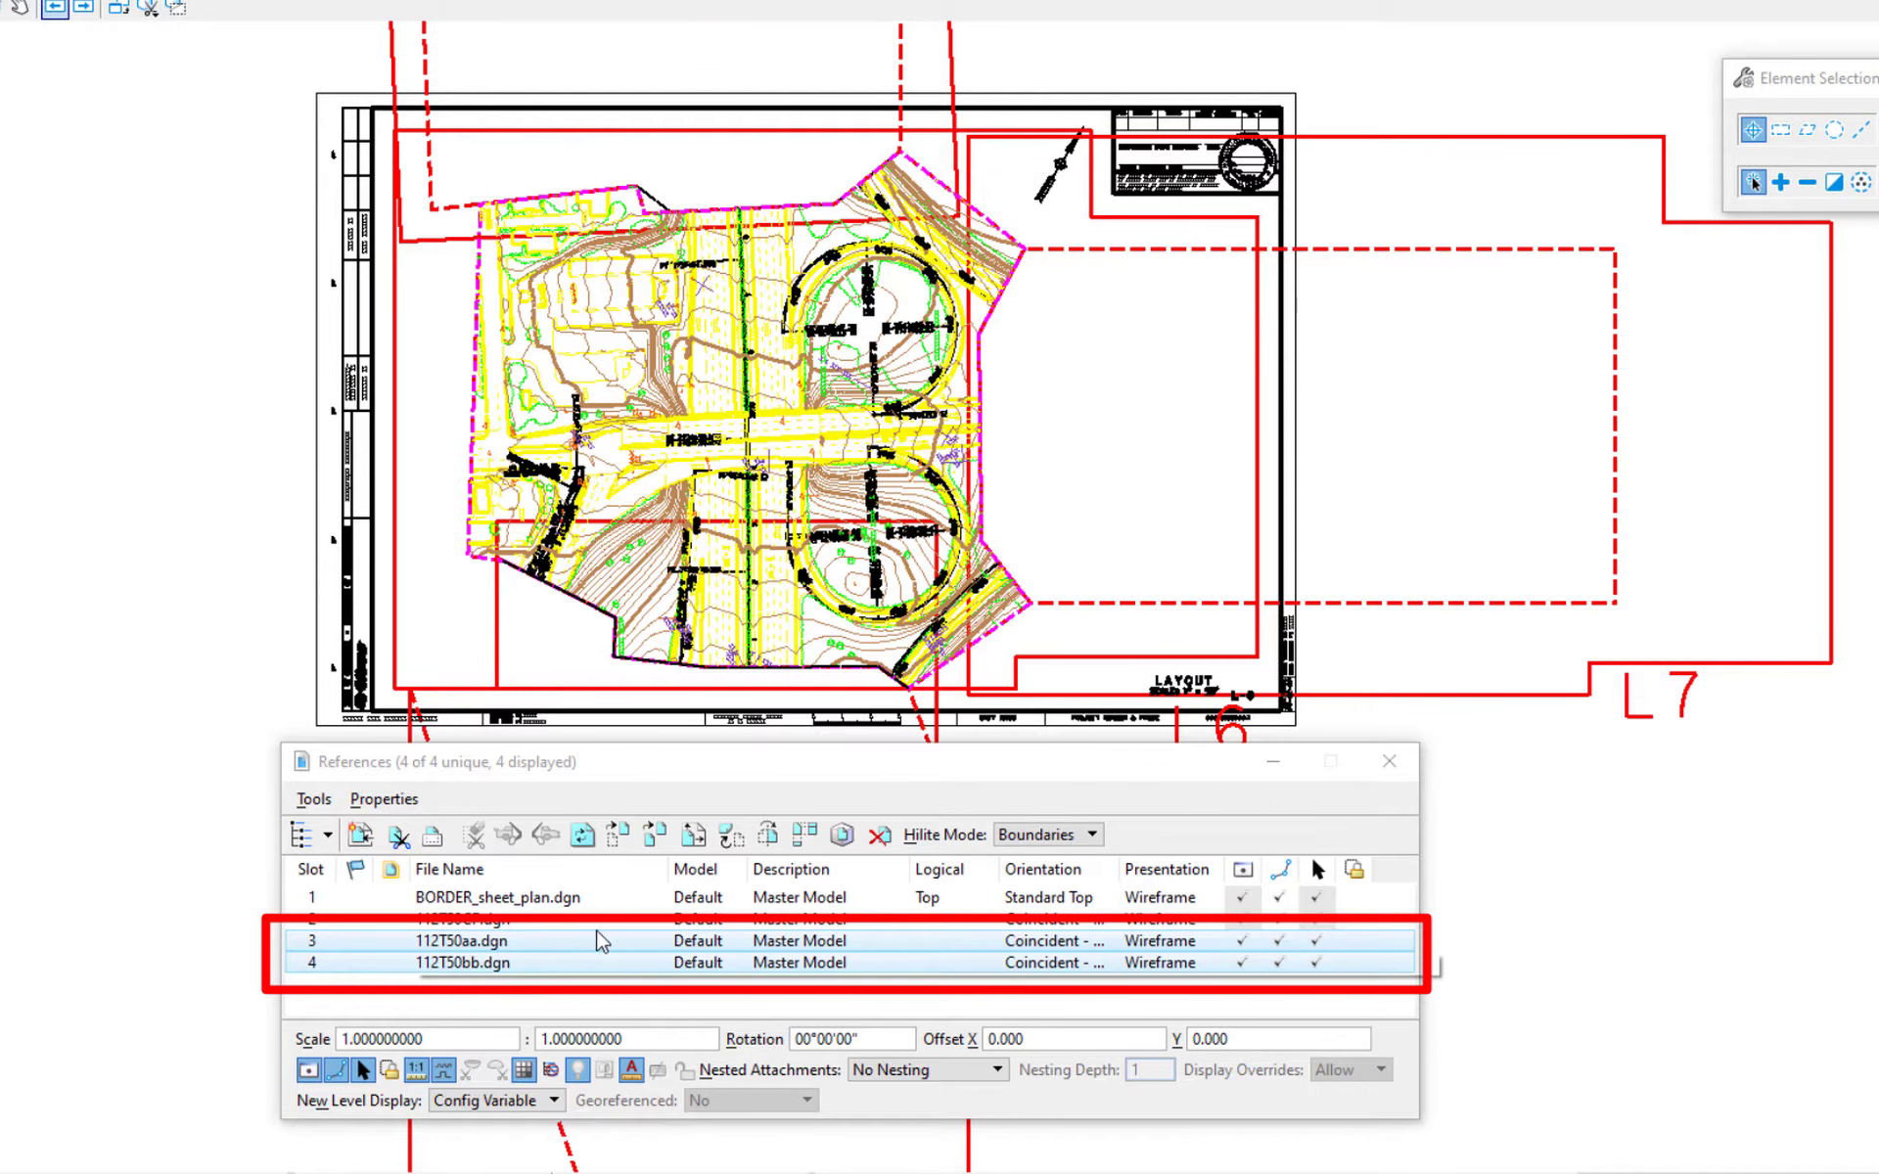
click(486, 922)
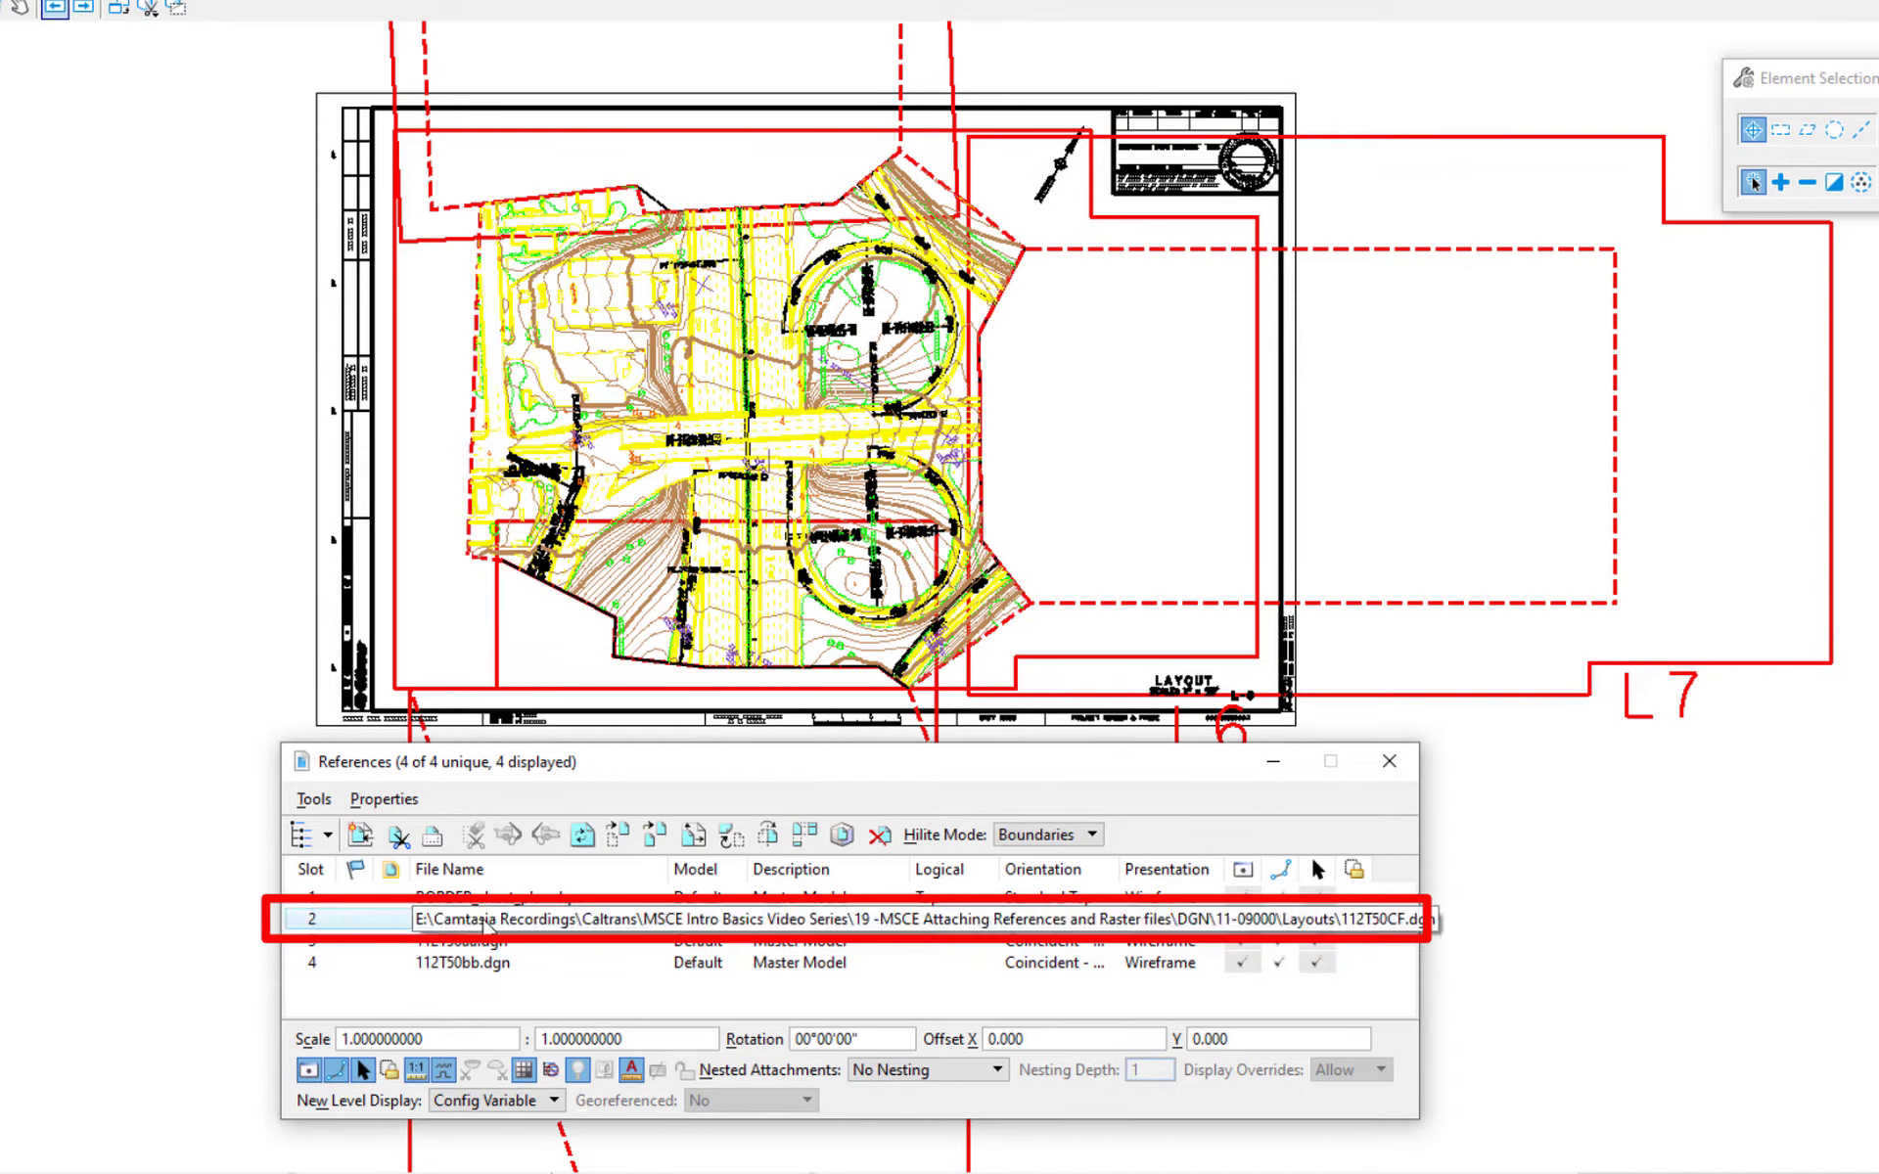
click(308, 1071)
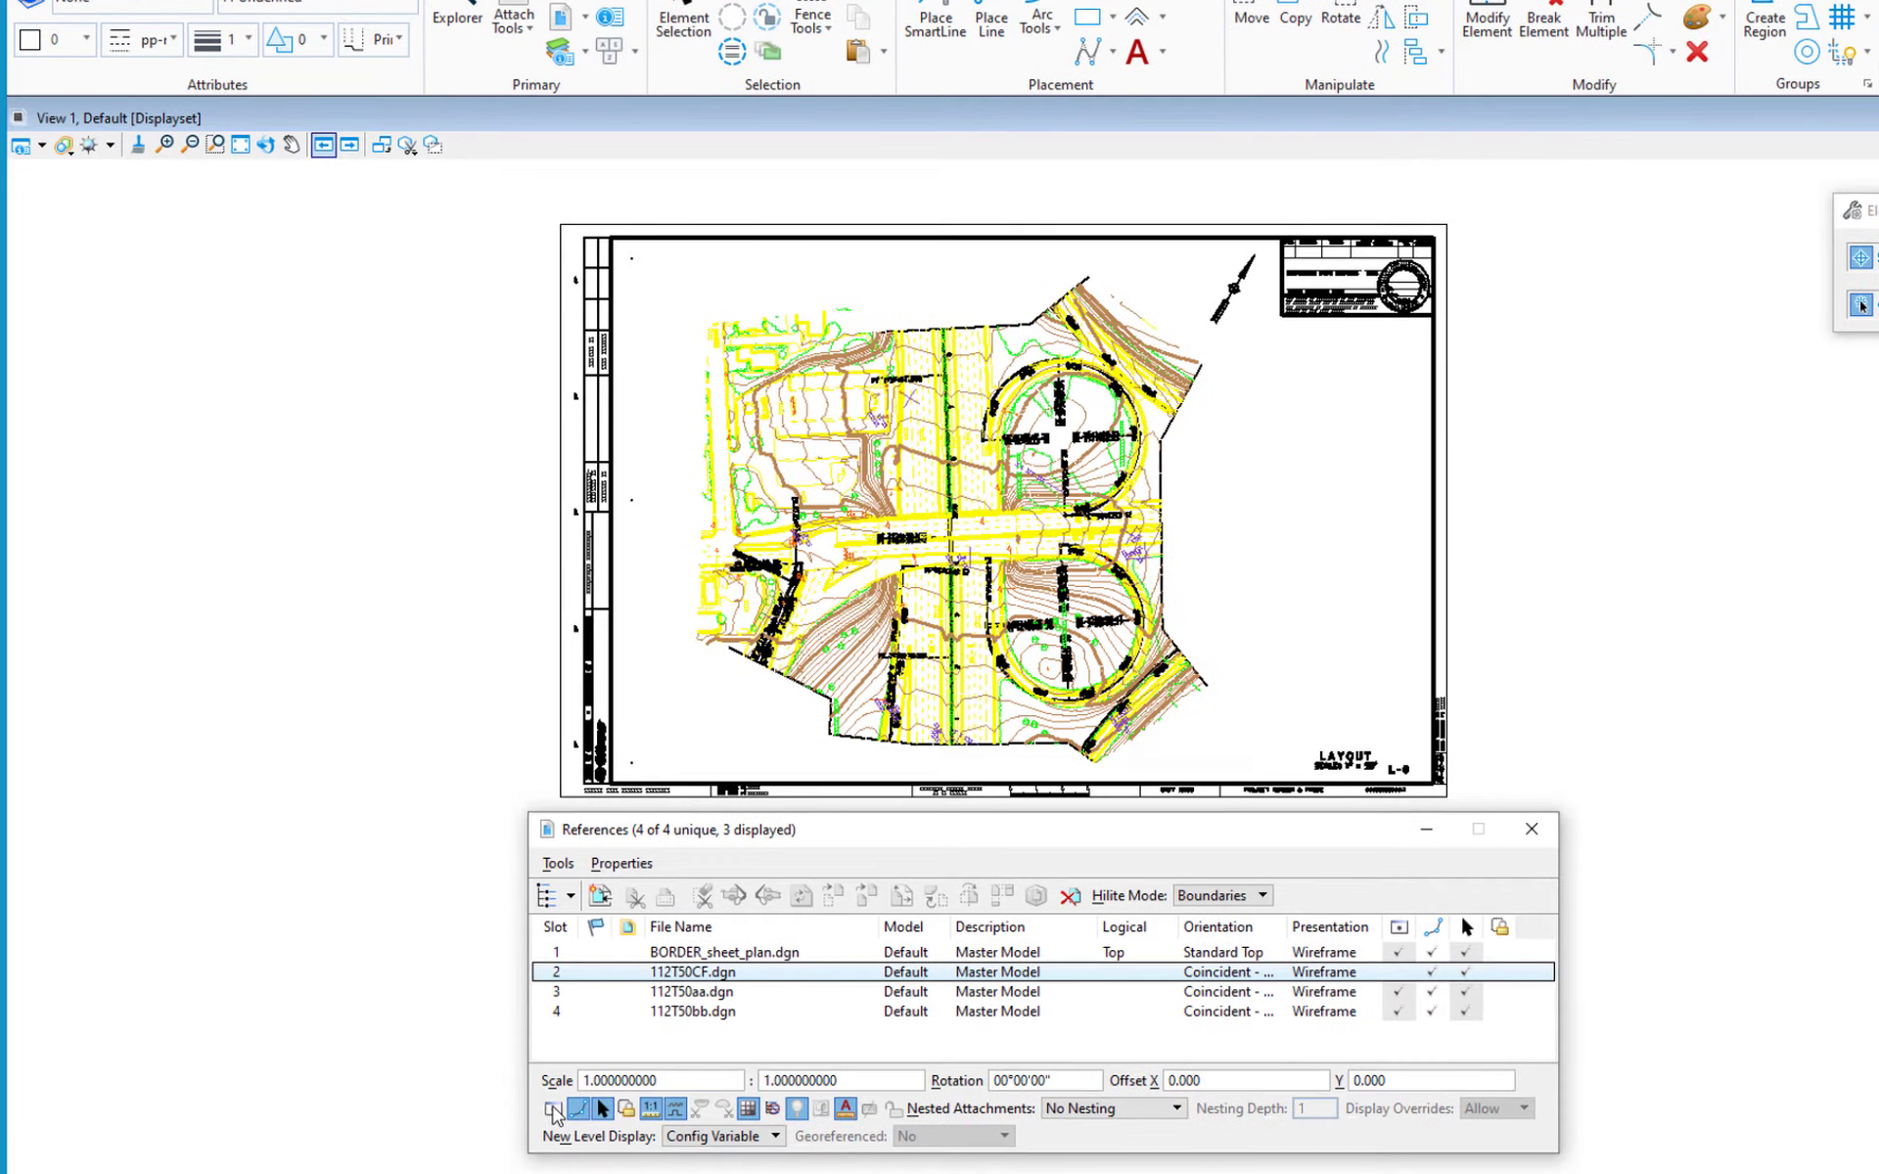
Step: Show the levels of 112T50bb.dgn in Level Display and switch 7 Contours and 3 Exist Rdwy off and back on
key(ctrl+e)
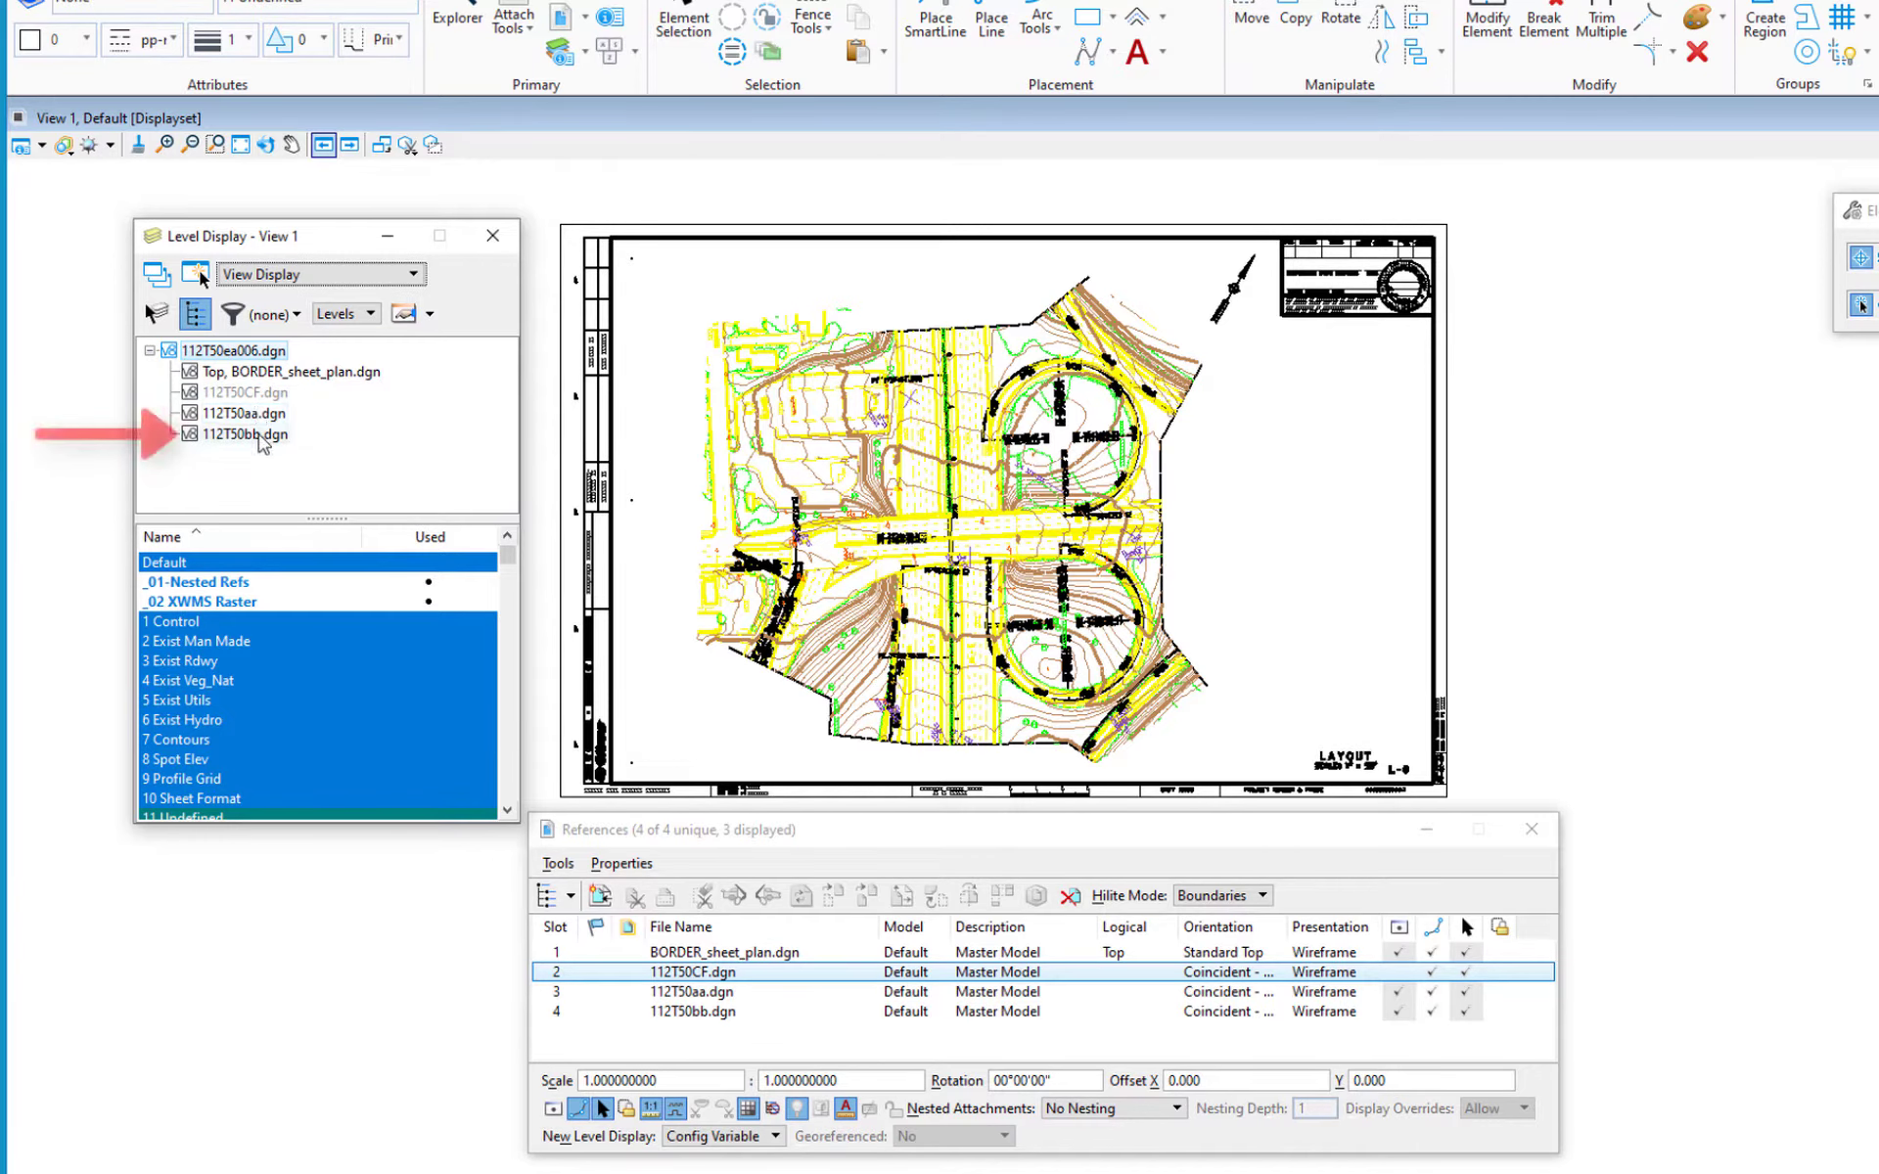
click(260, 437)
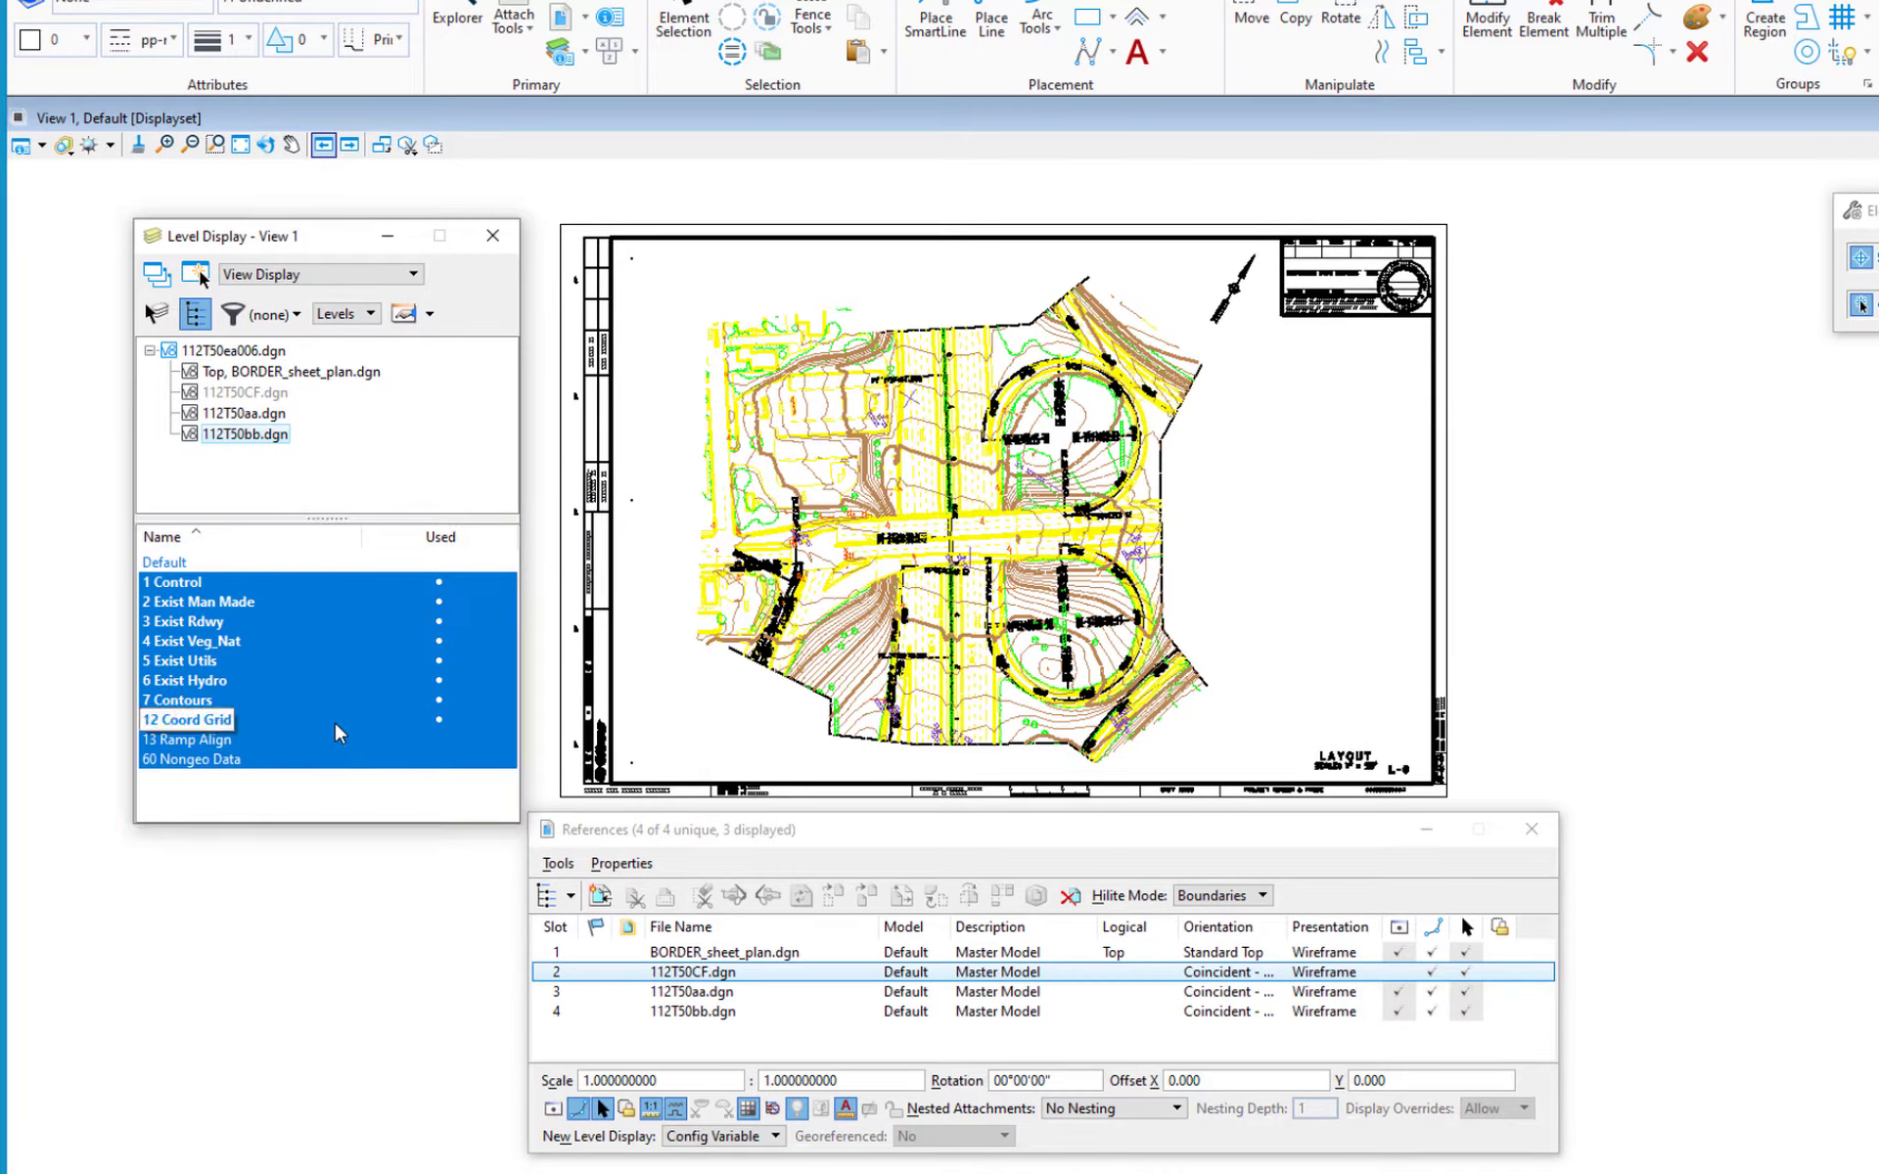
click(183, 700)
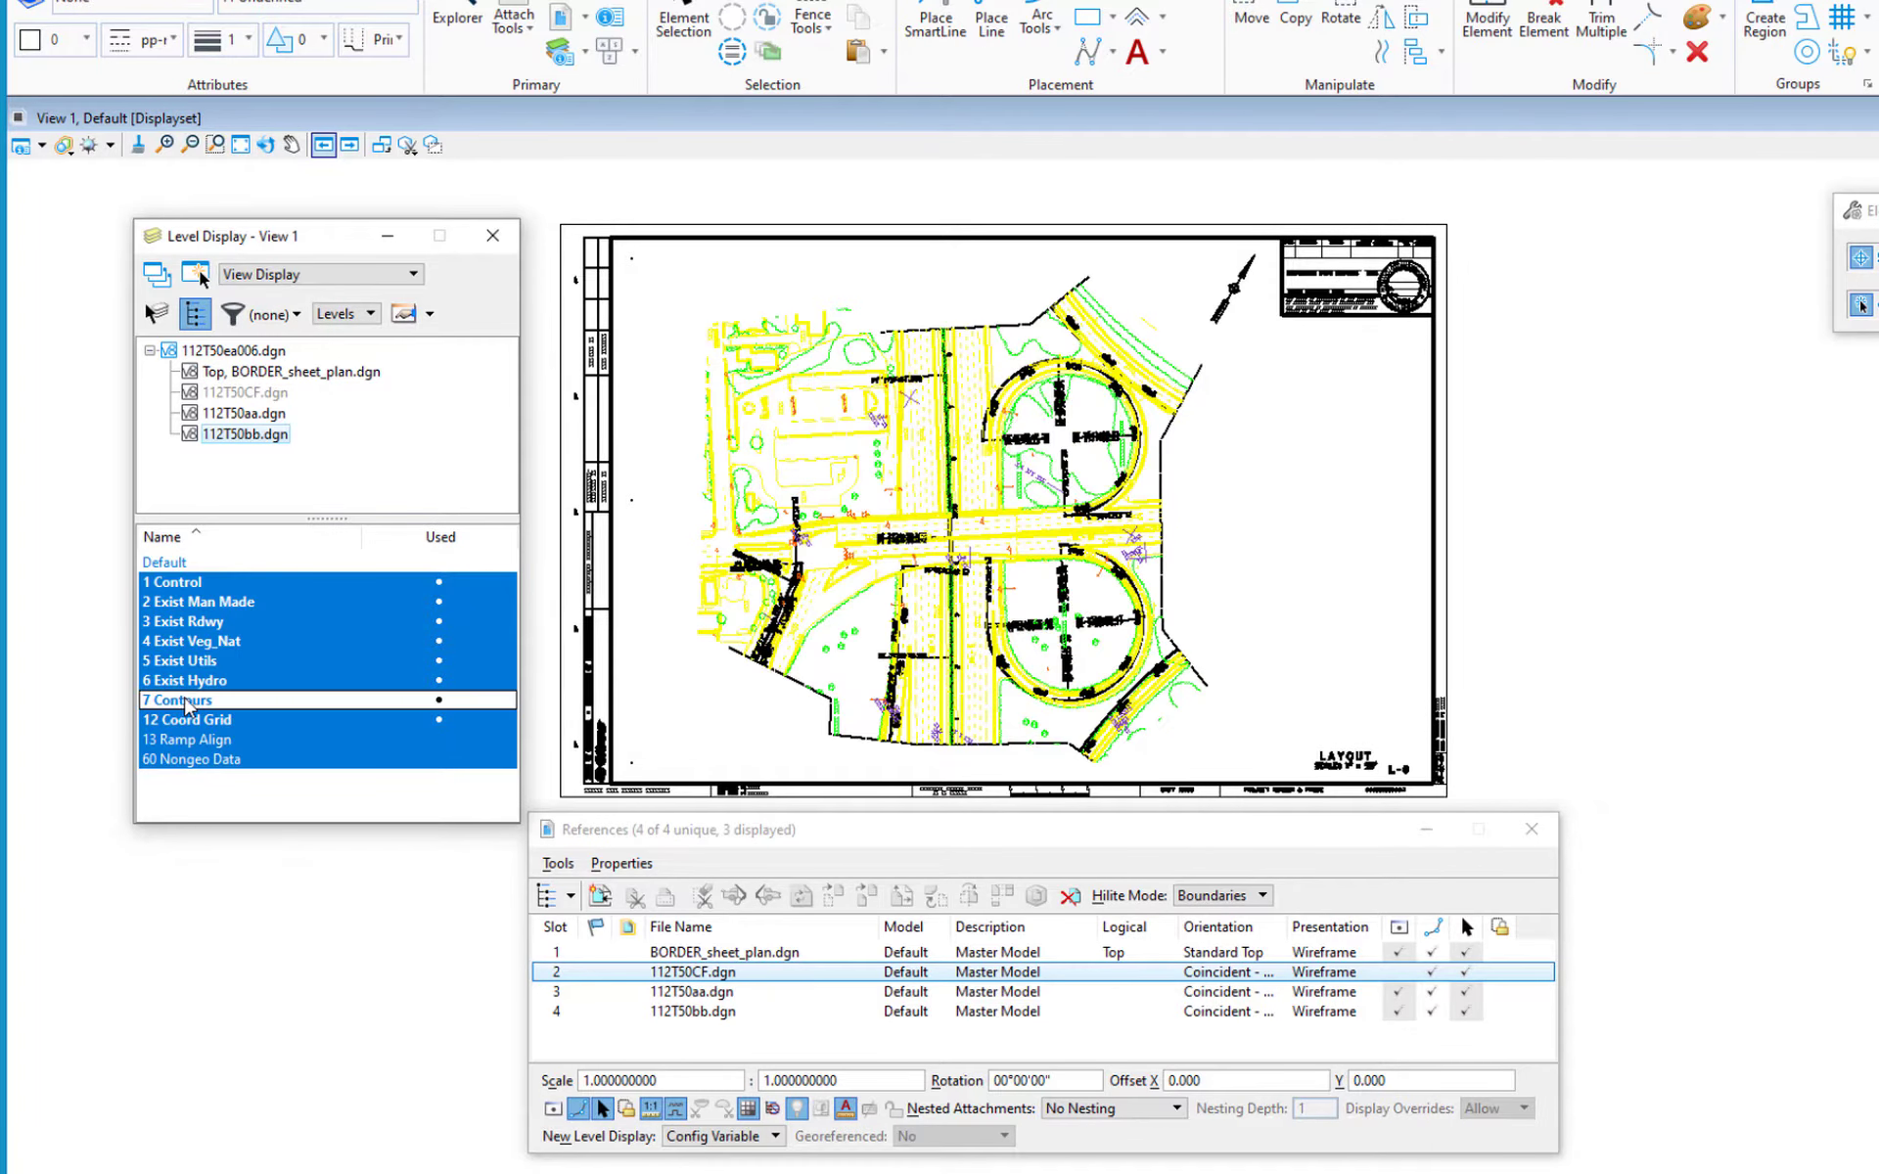
click(186, 623)
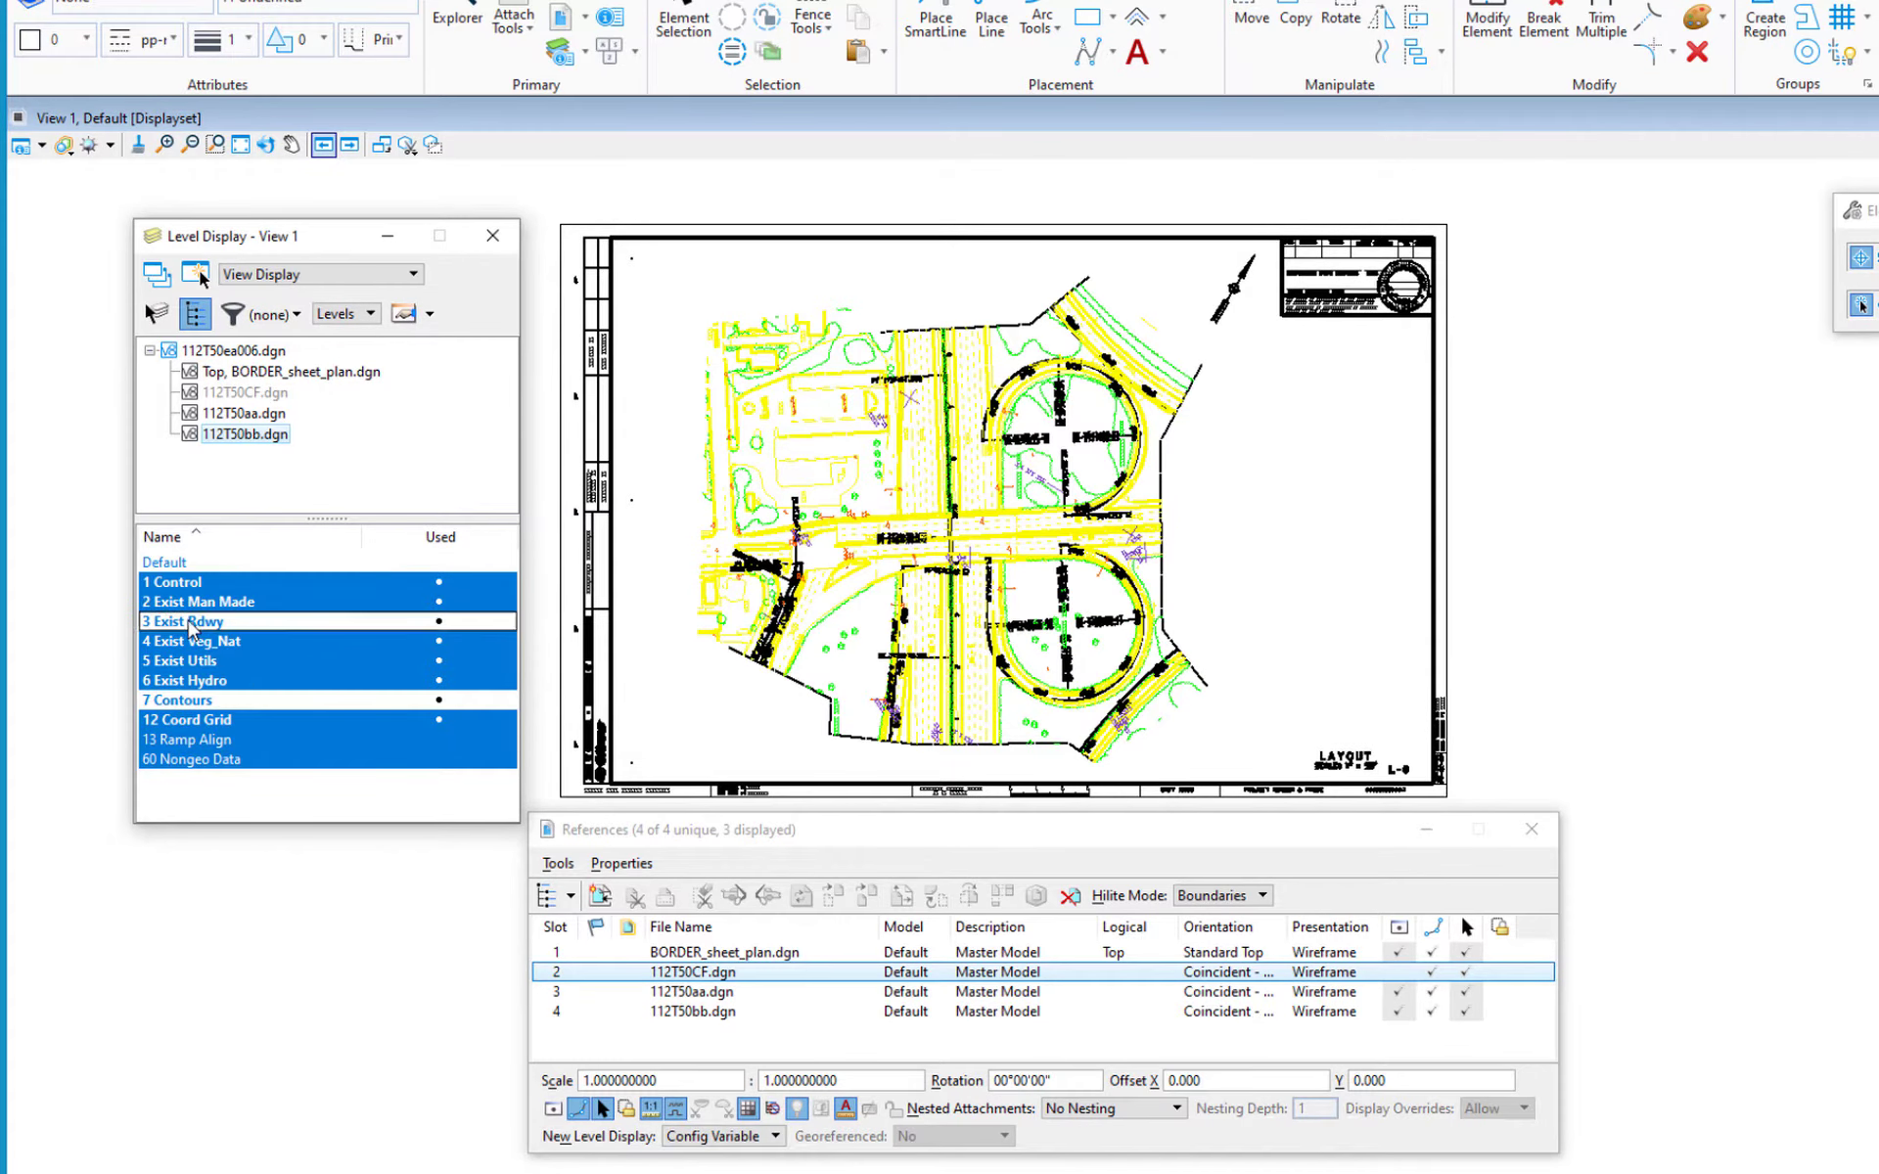
click(178, 623)
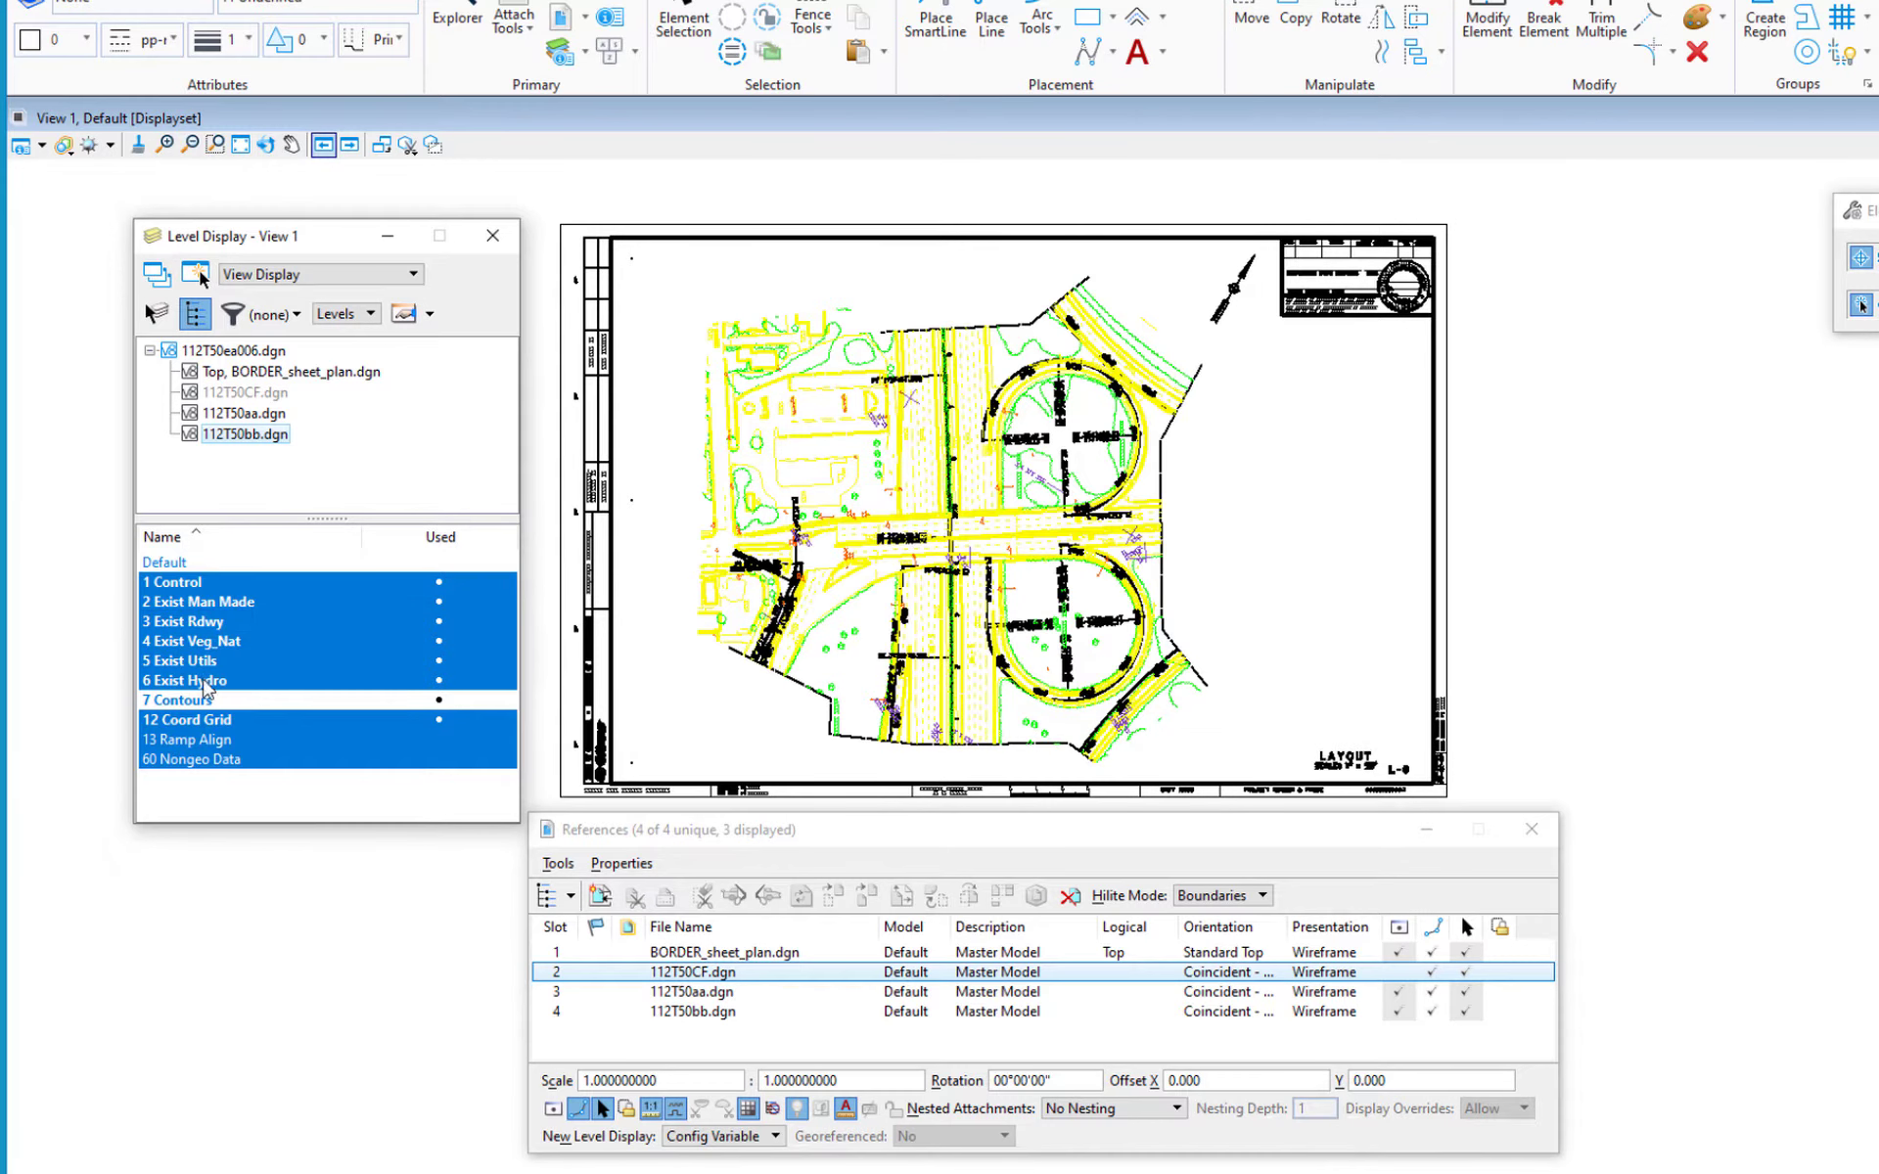
click(206, 701)
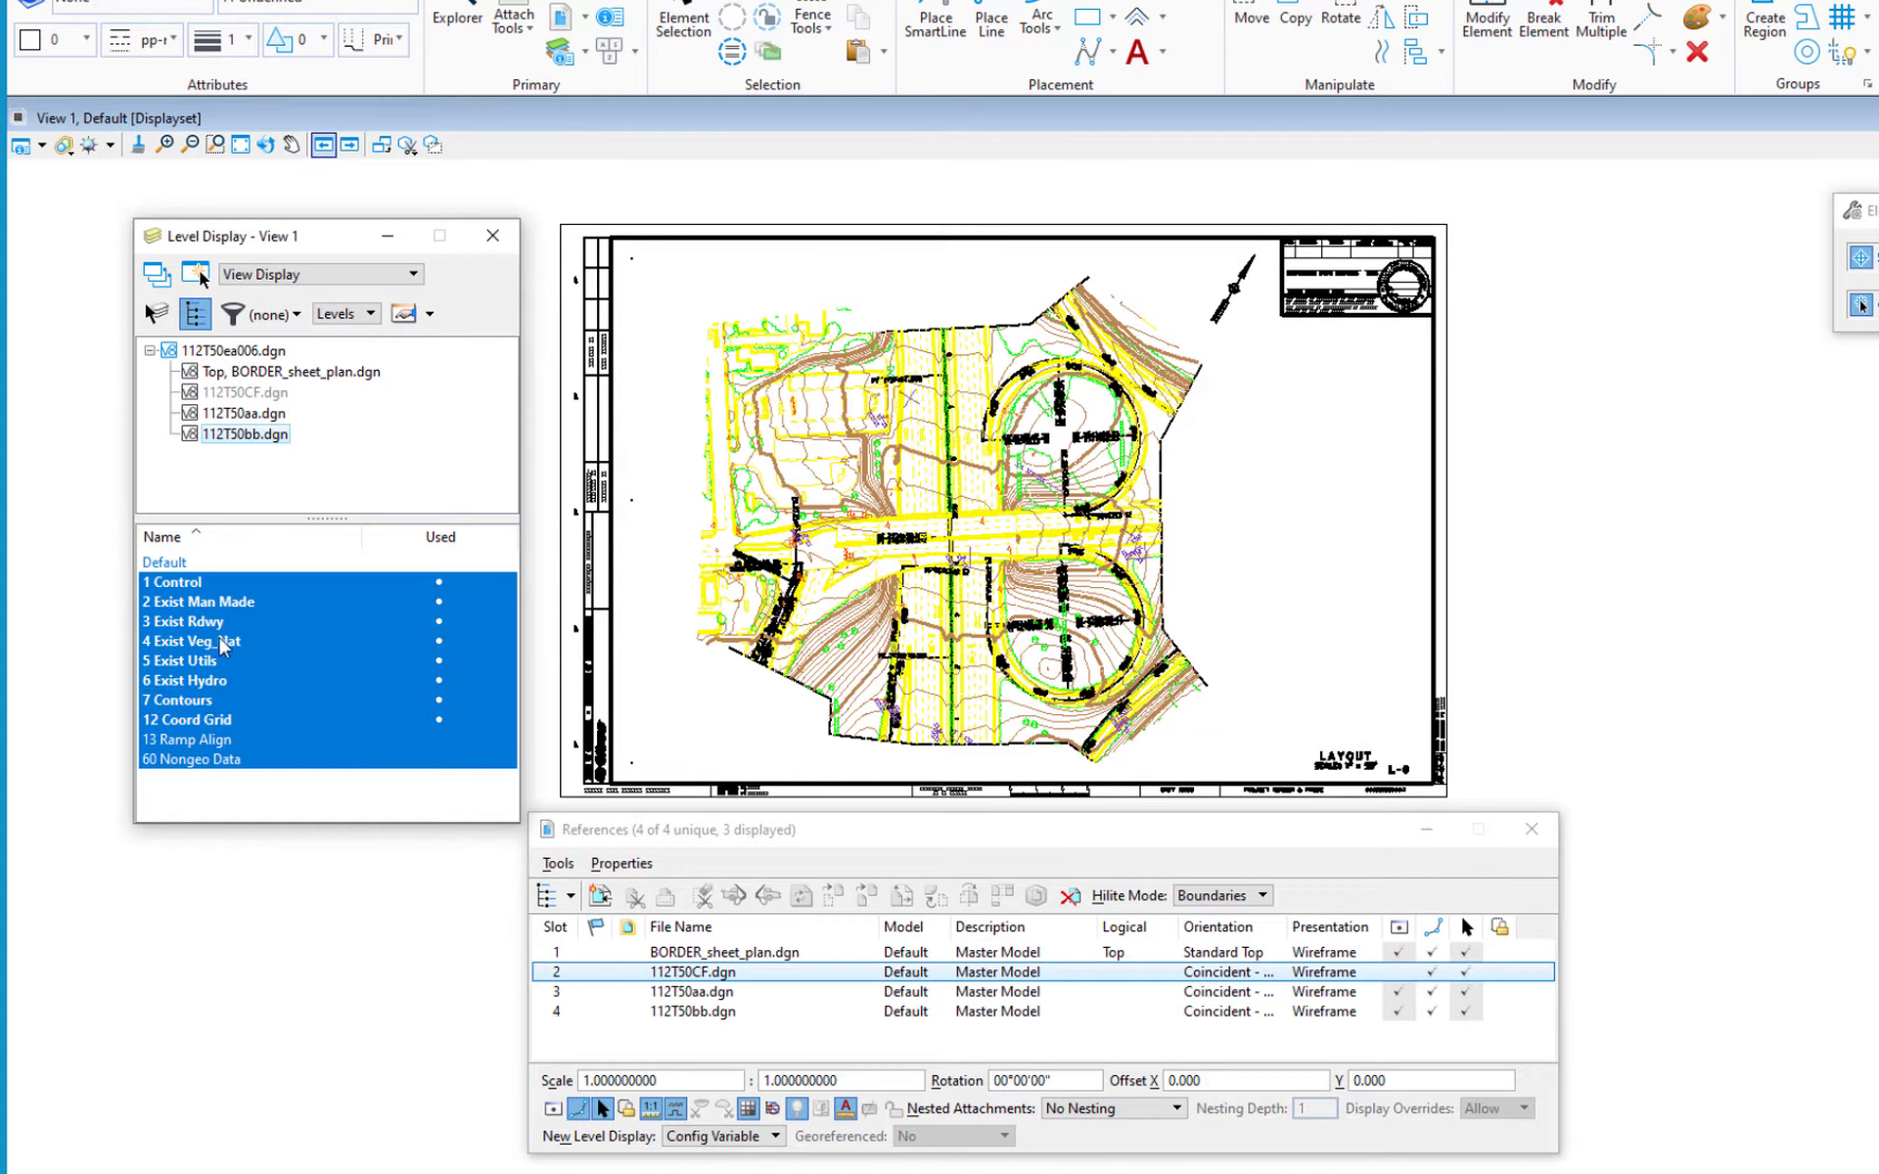
Step: Switch the display of reference 112T50CF.dgn on and off again from the Level Display file tree
right_click(250, 401)
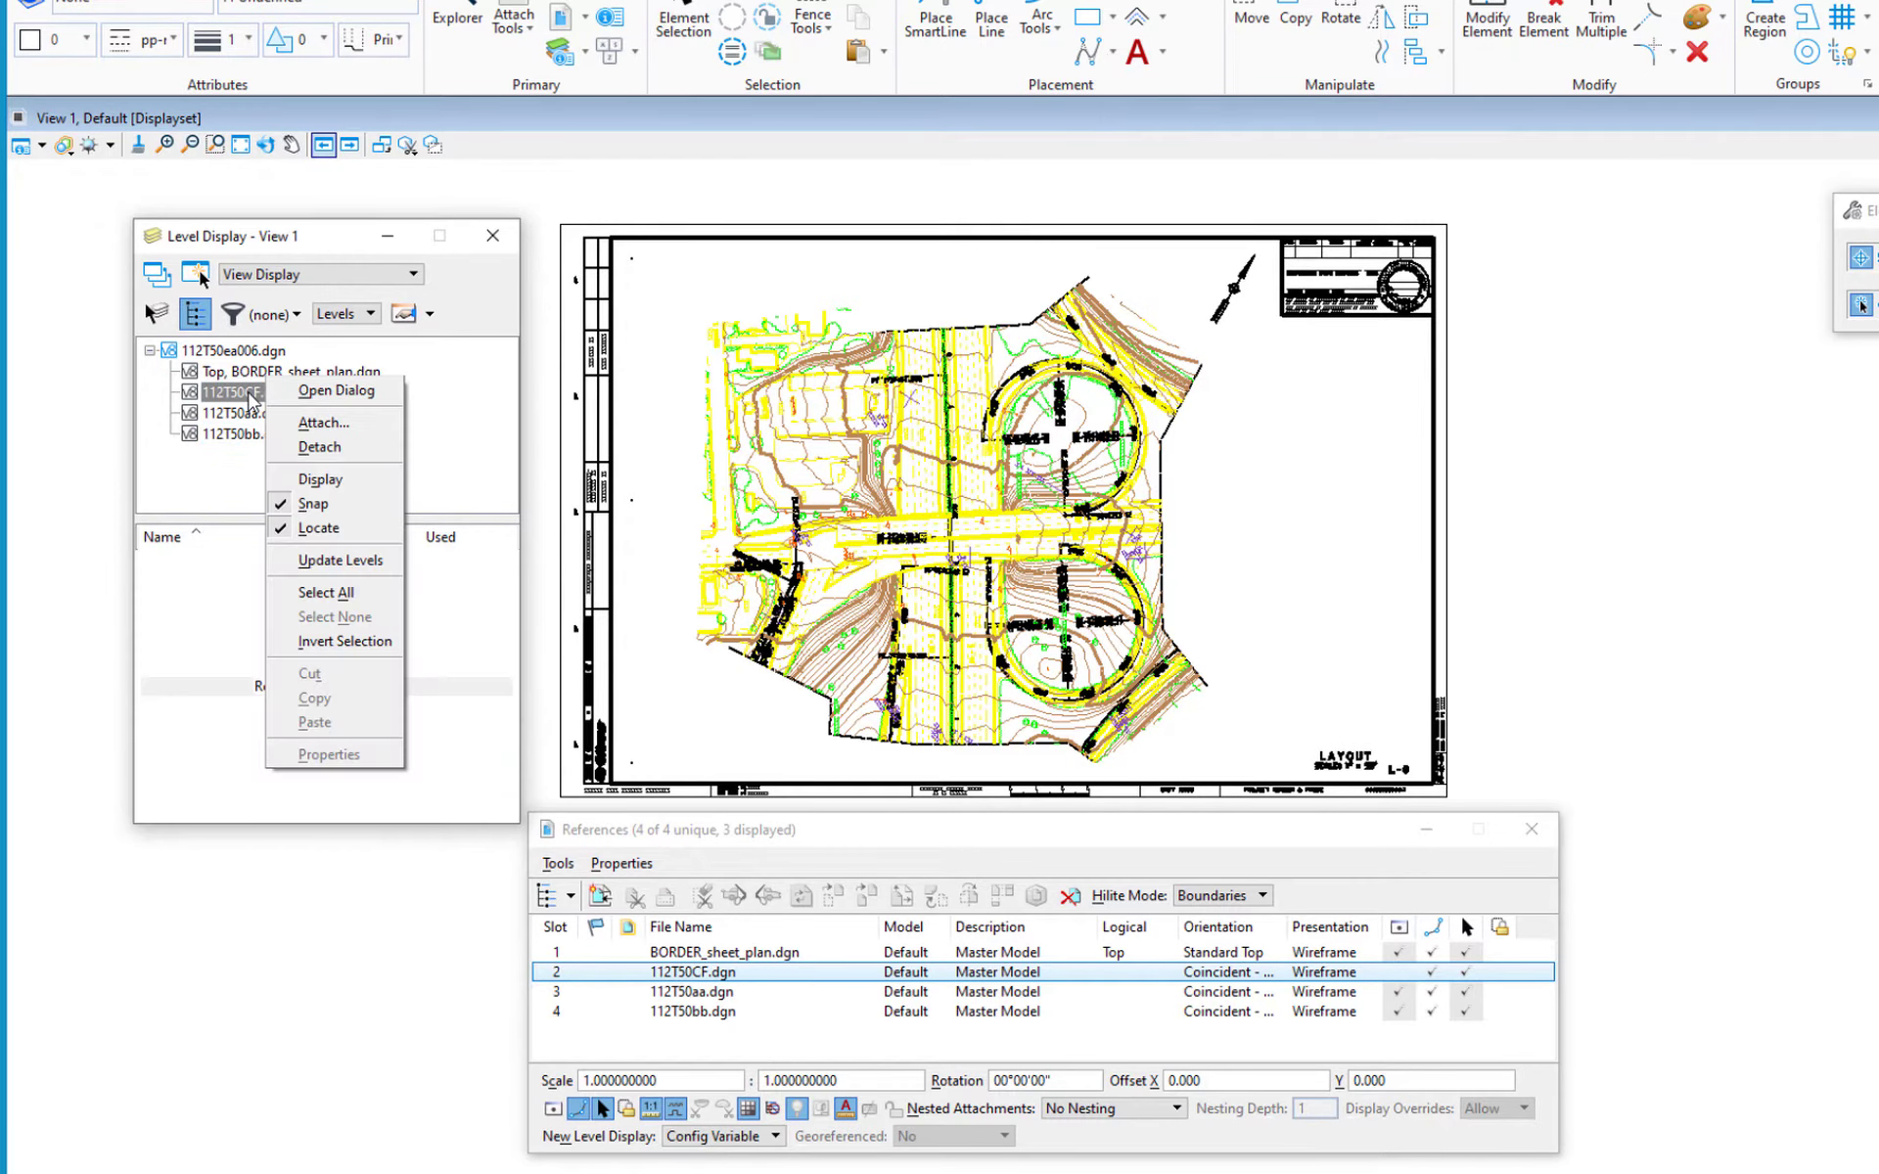
click(345, 481)
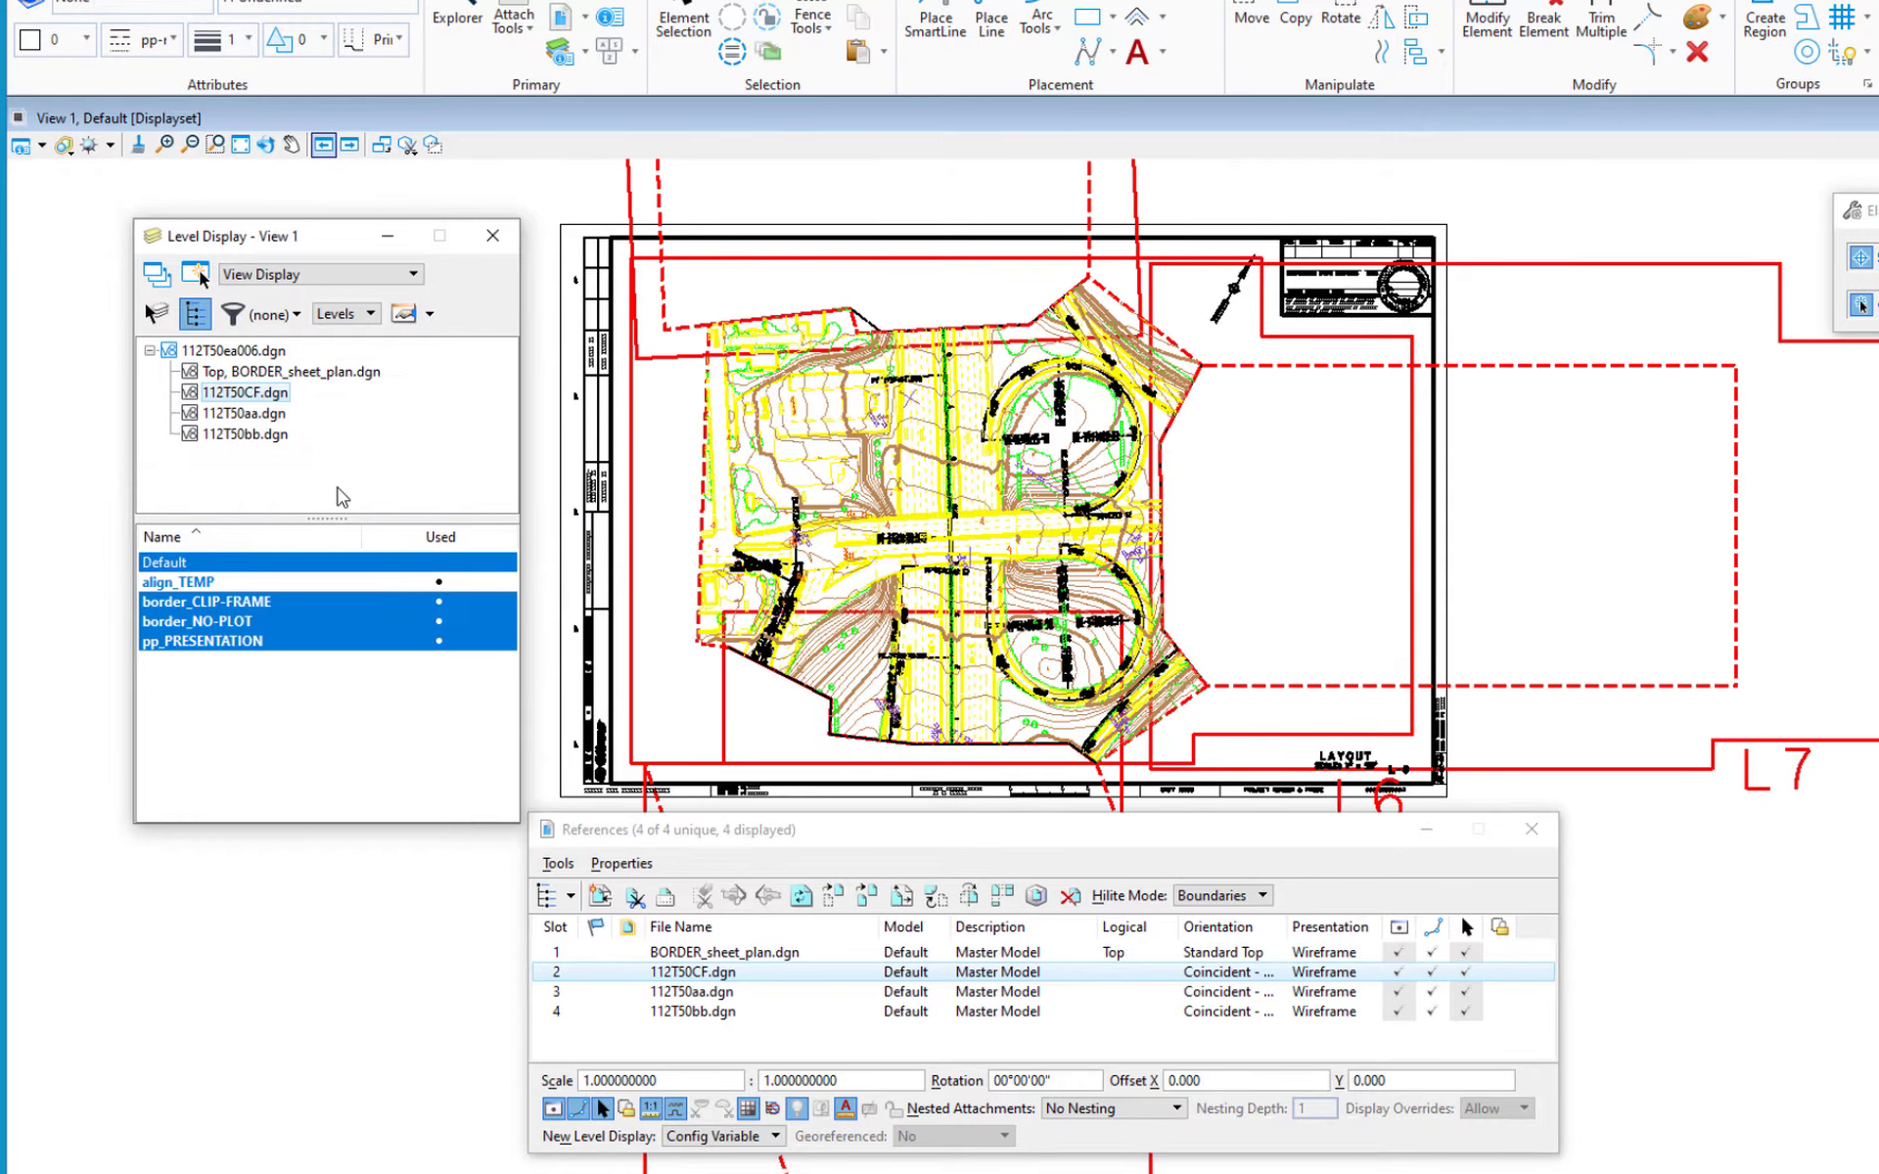
right_click(284, 395)
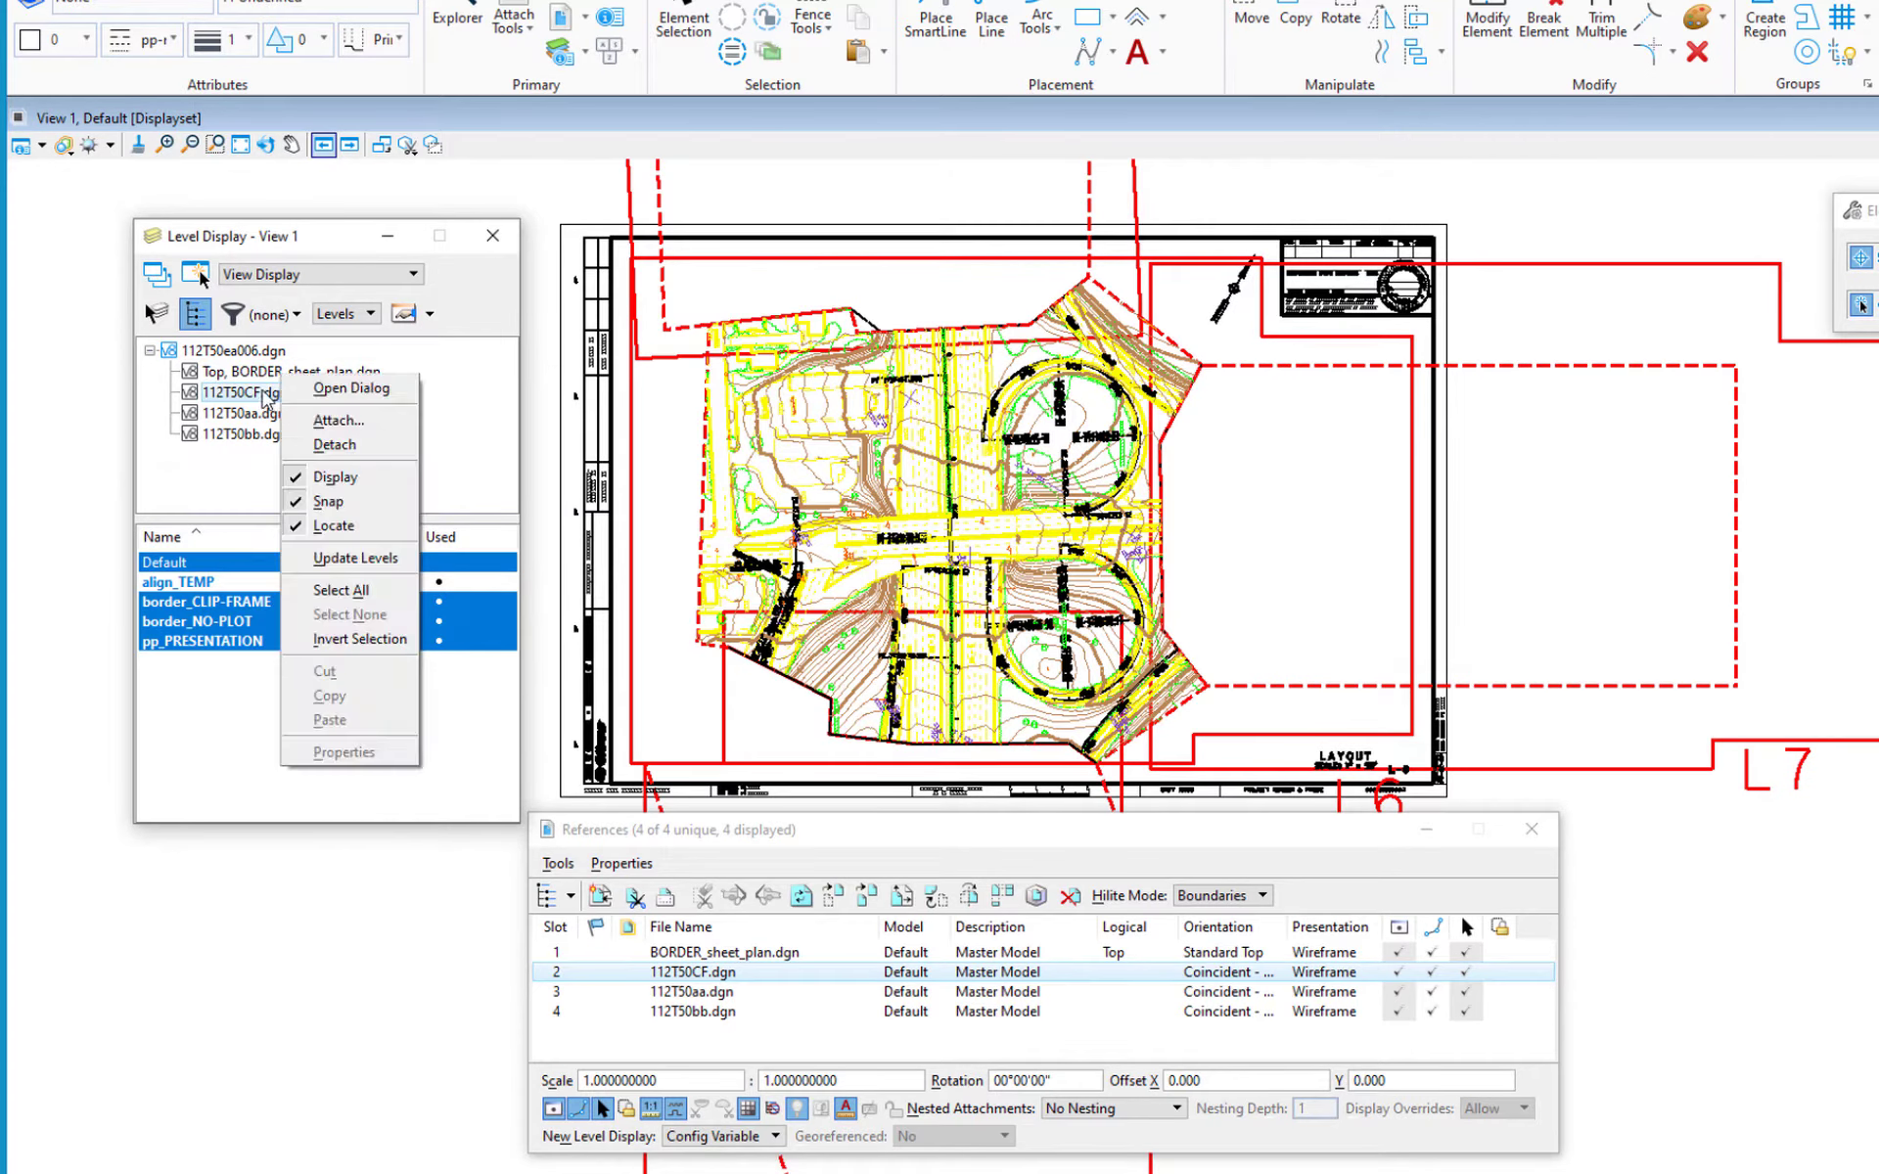
click(338, 478)
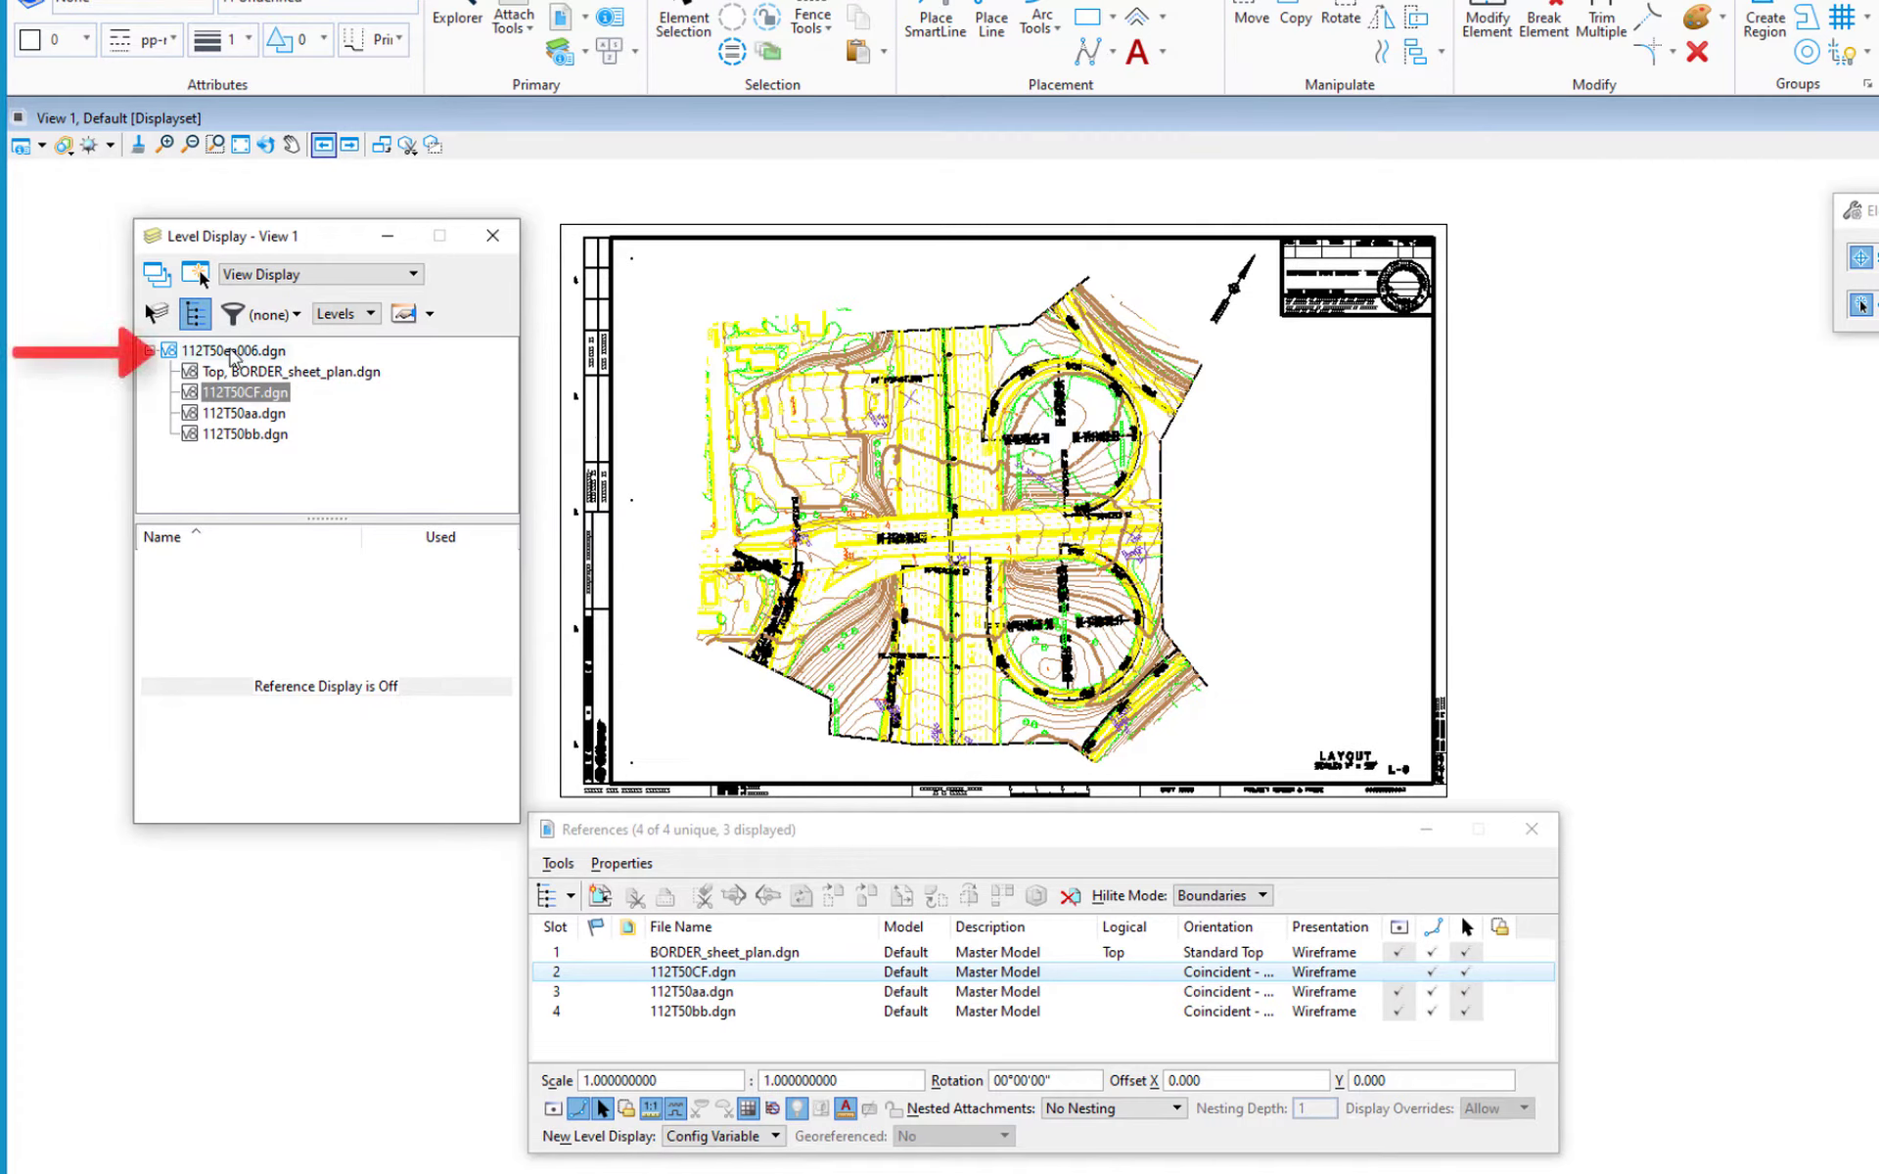
Step: Review the active file 112T50ea006.dgn's level list and its level display options, and close Level Display
click(233, 352)
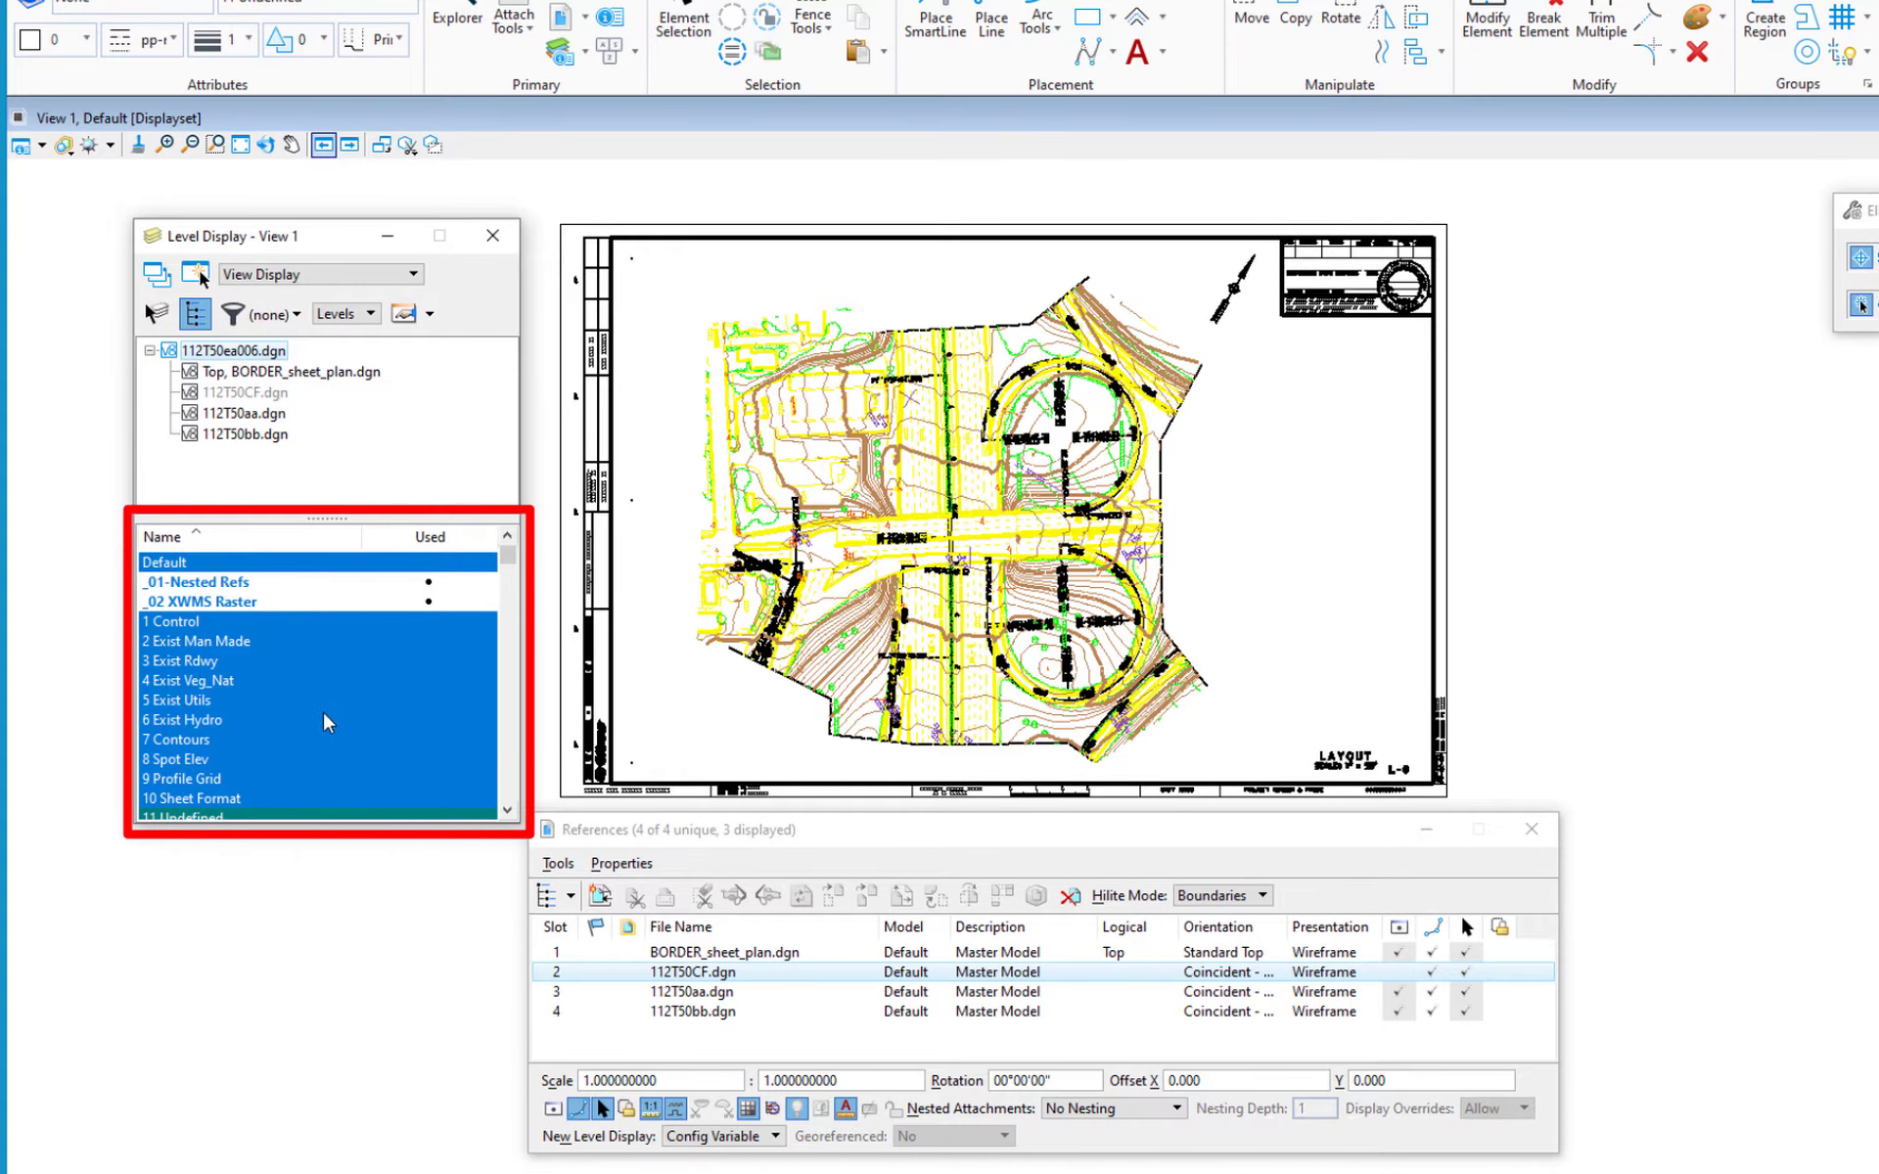
right_click(333, 664)
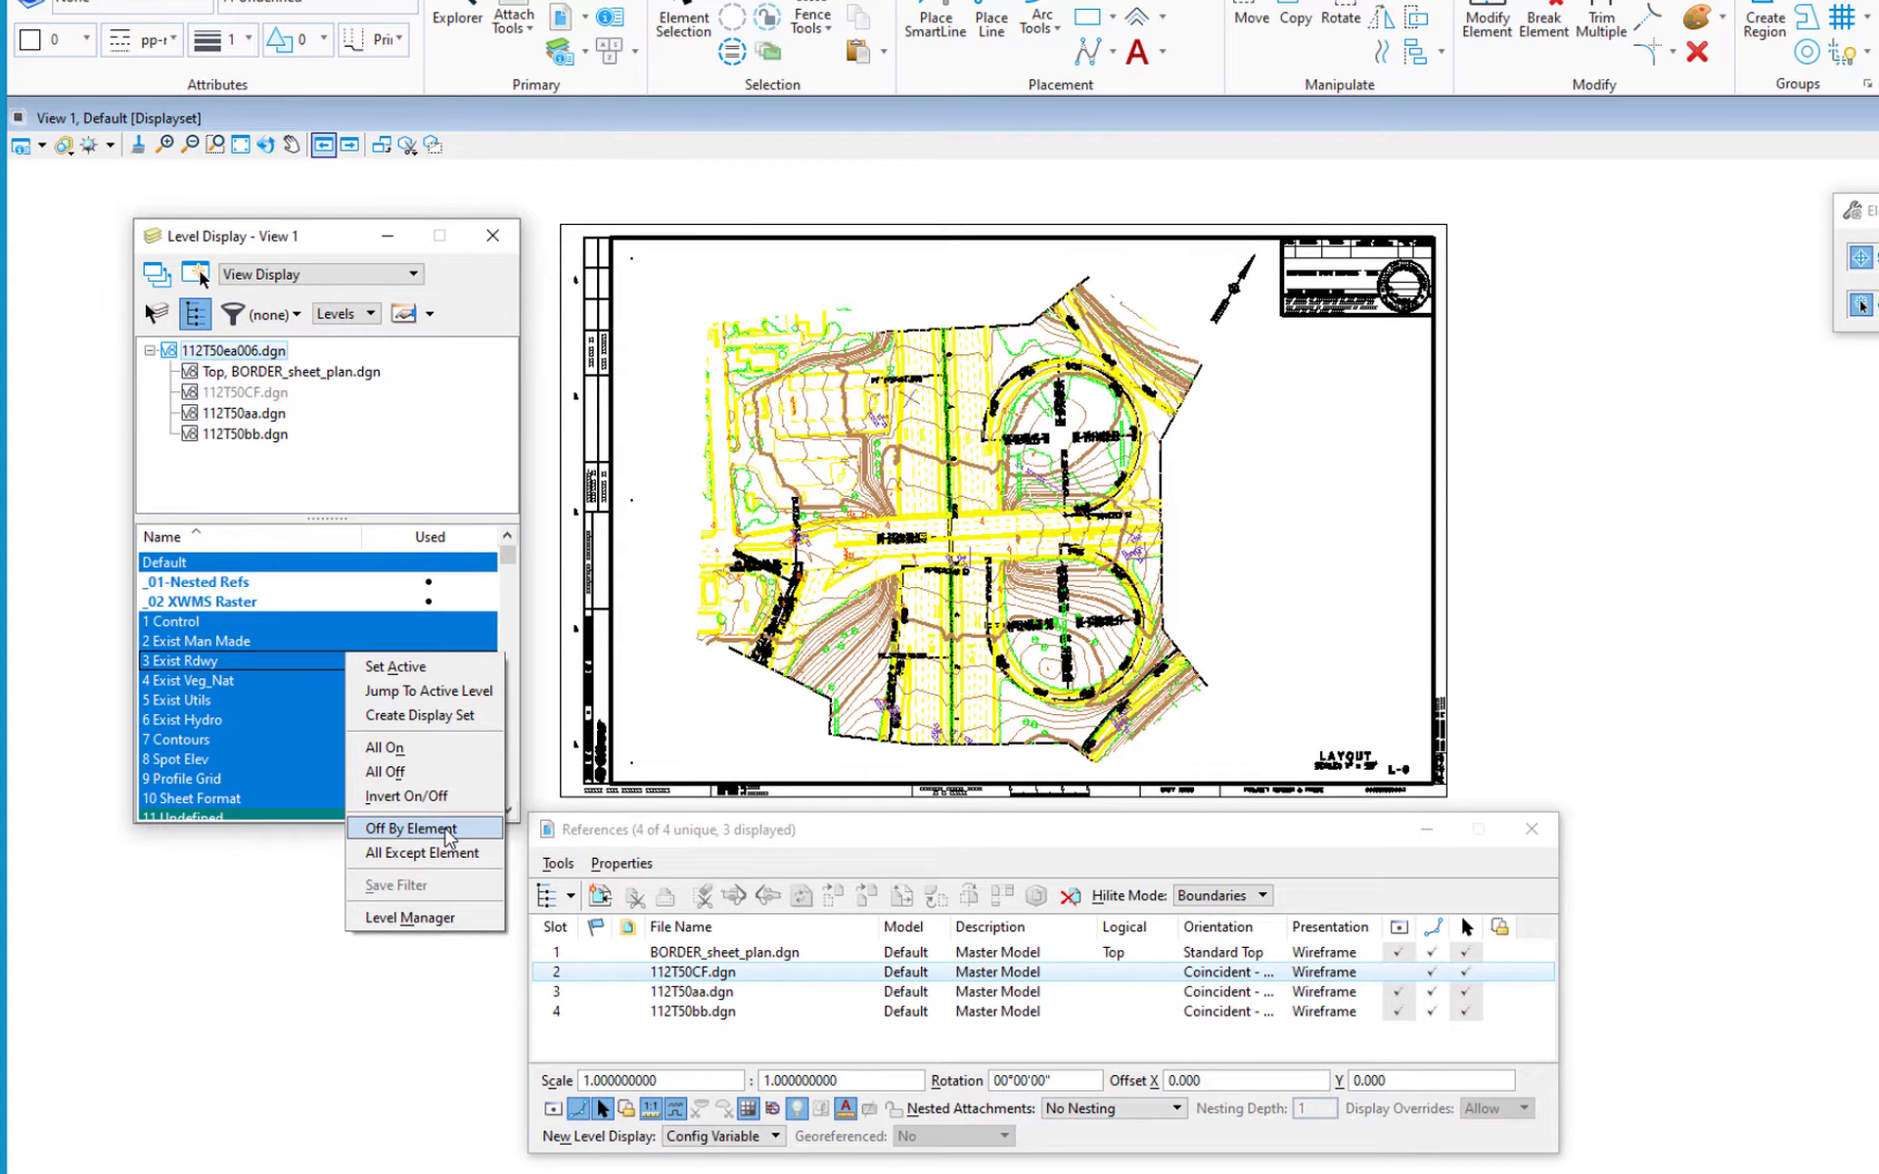
click(494, 245)
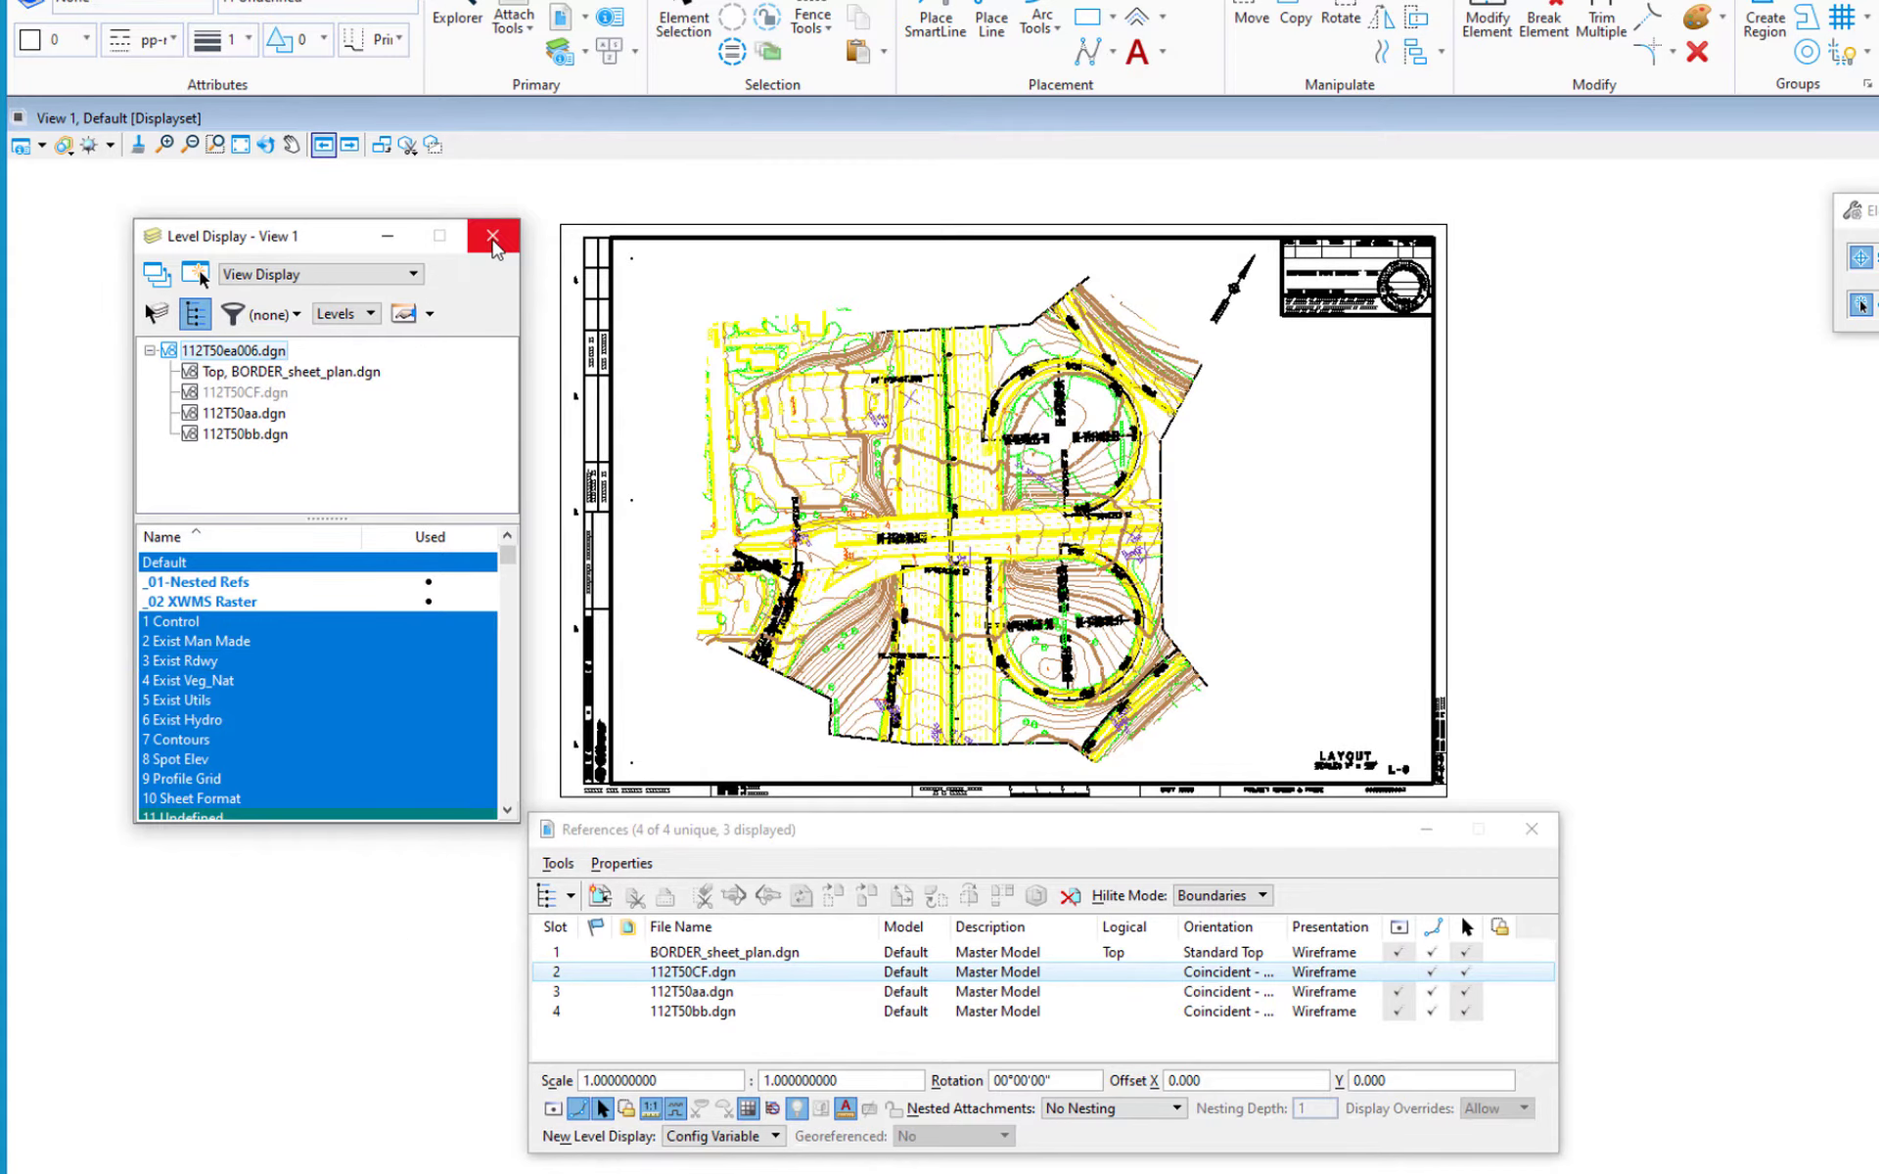
click(494, 244)
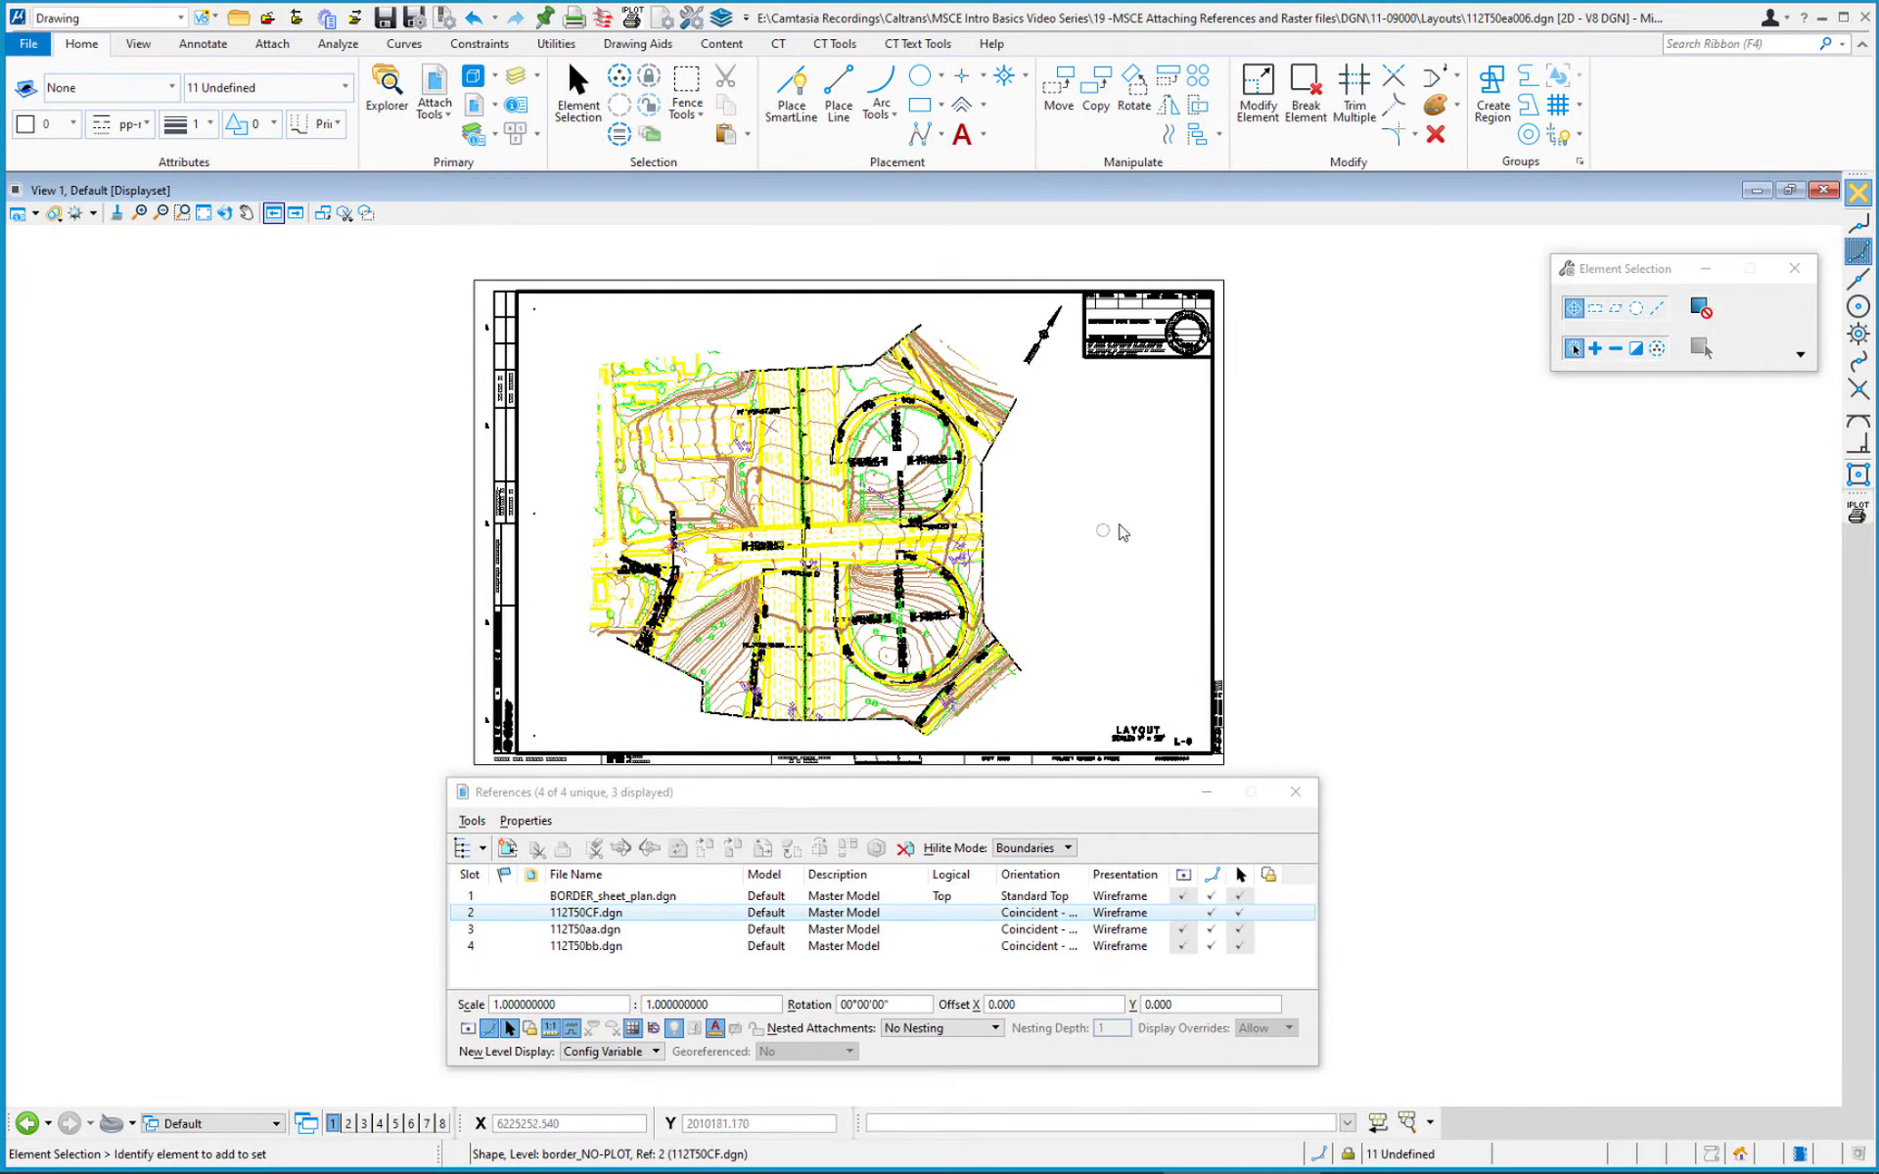
Step: Turn off the 7 Contours level of 112T50bb.dgn with Level Off by picking a contour line in the lower loop ramp
right_click(1272, 502)
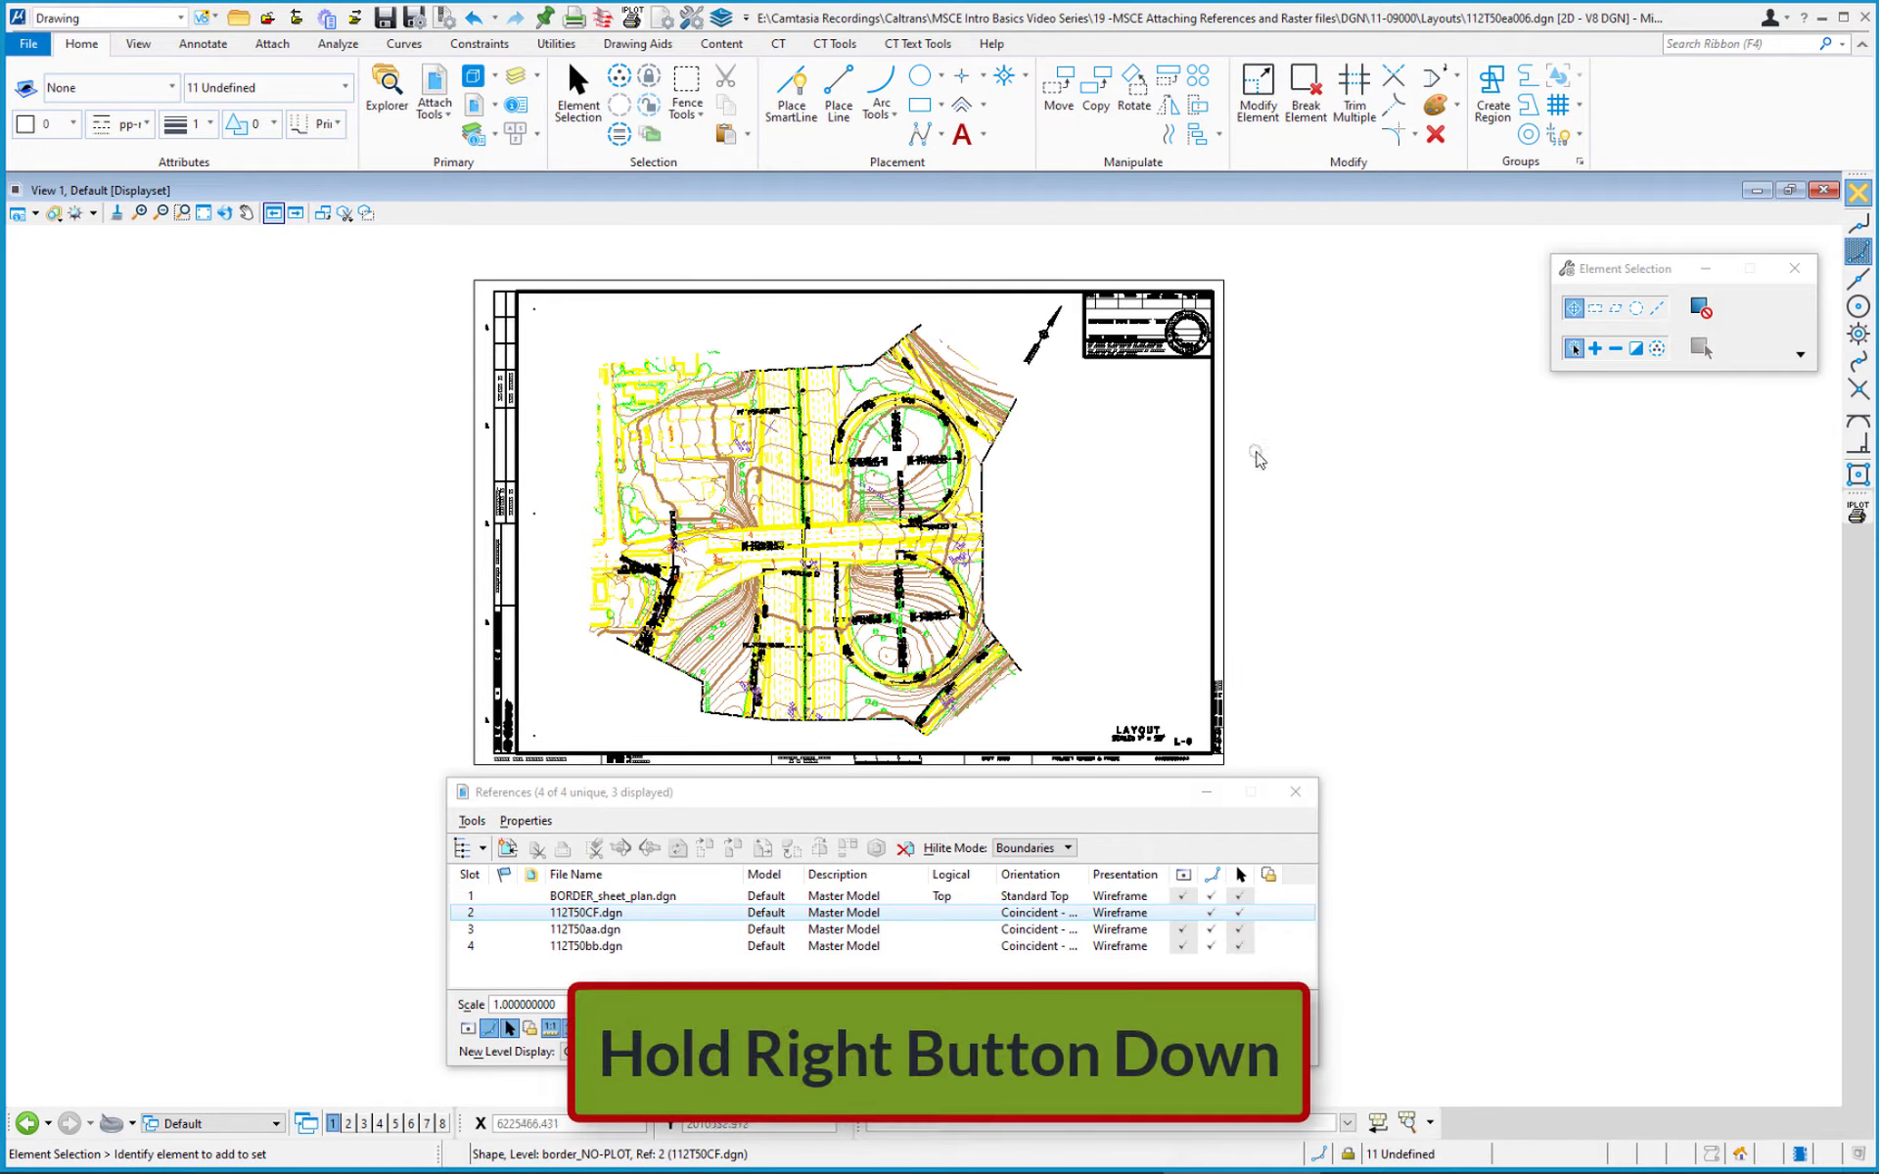
right_click(1257, 450)
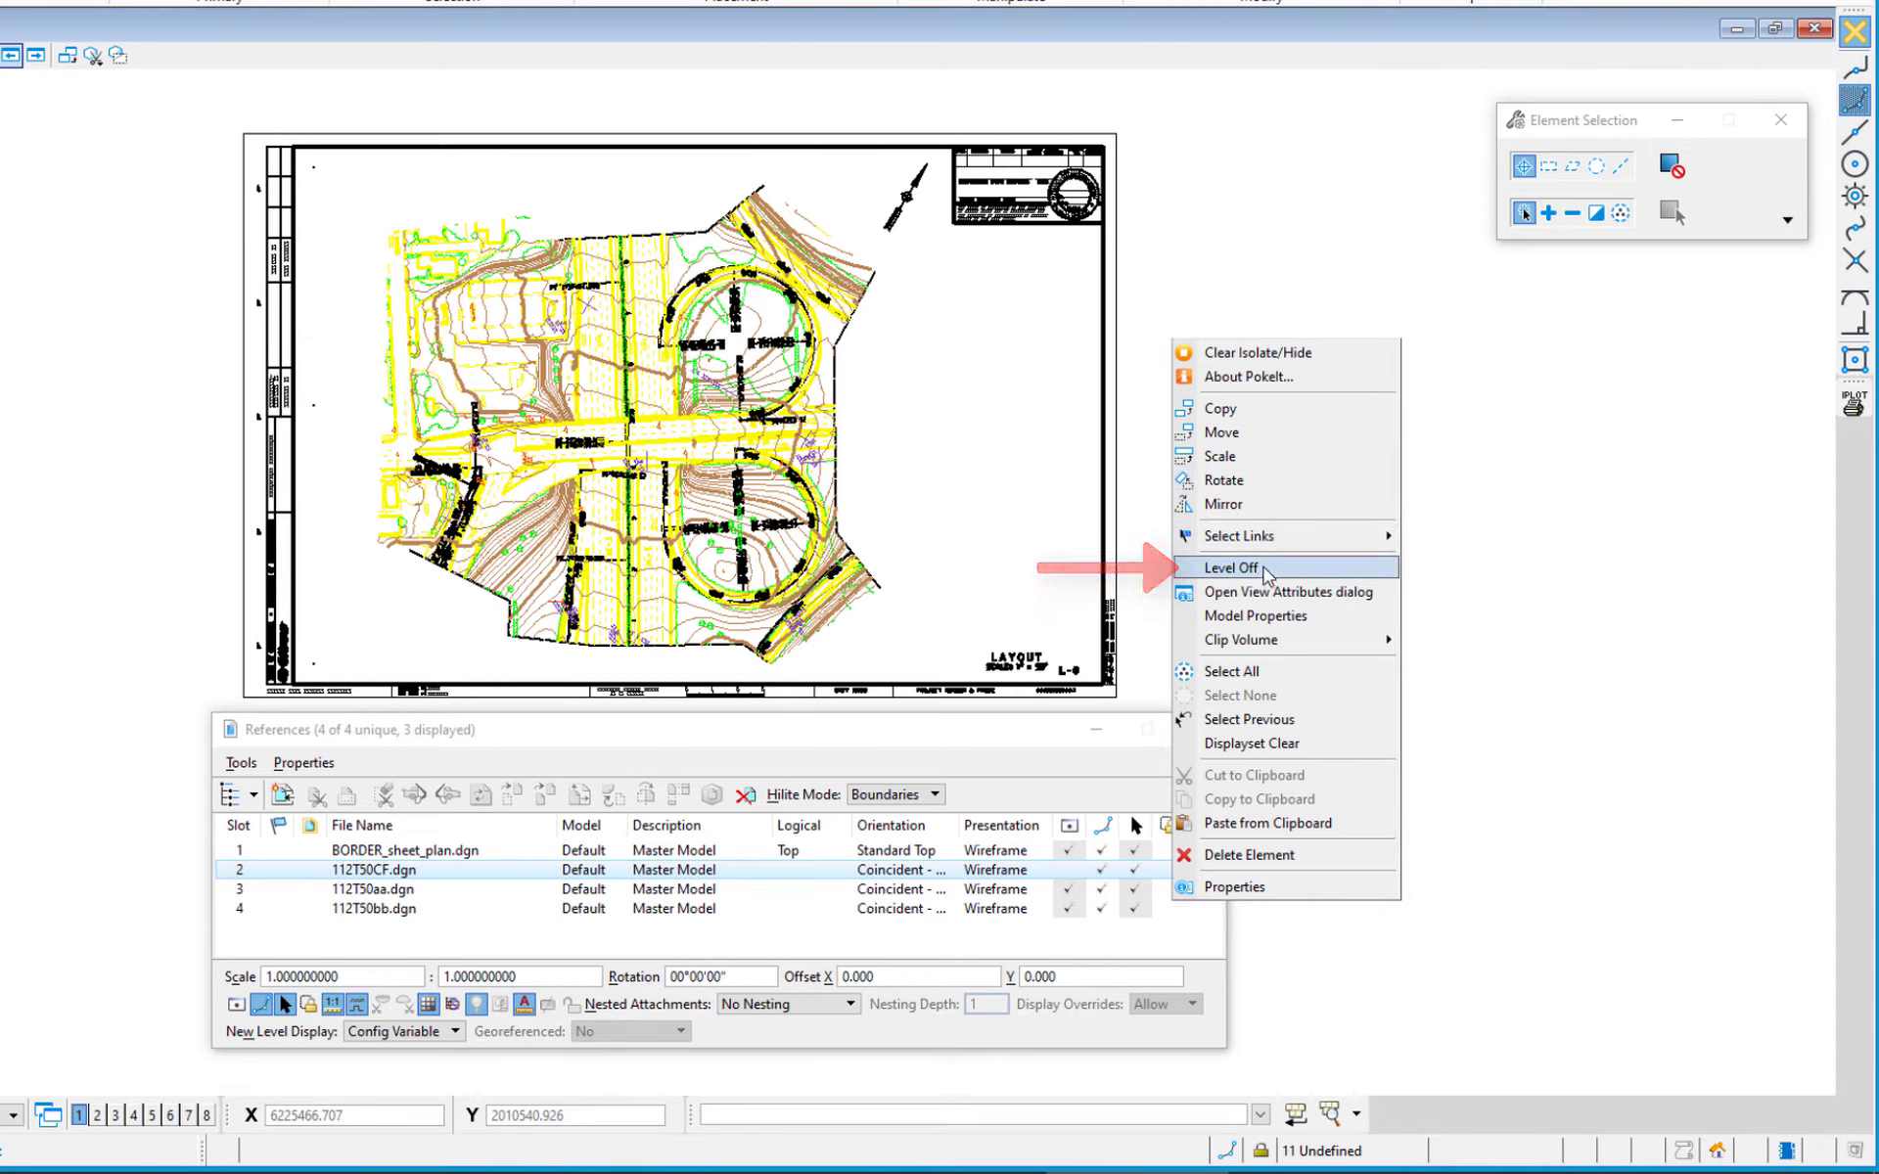
click(1262, 572)
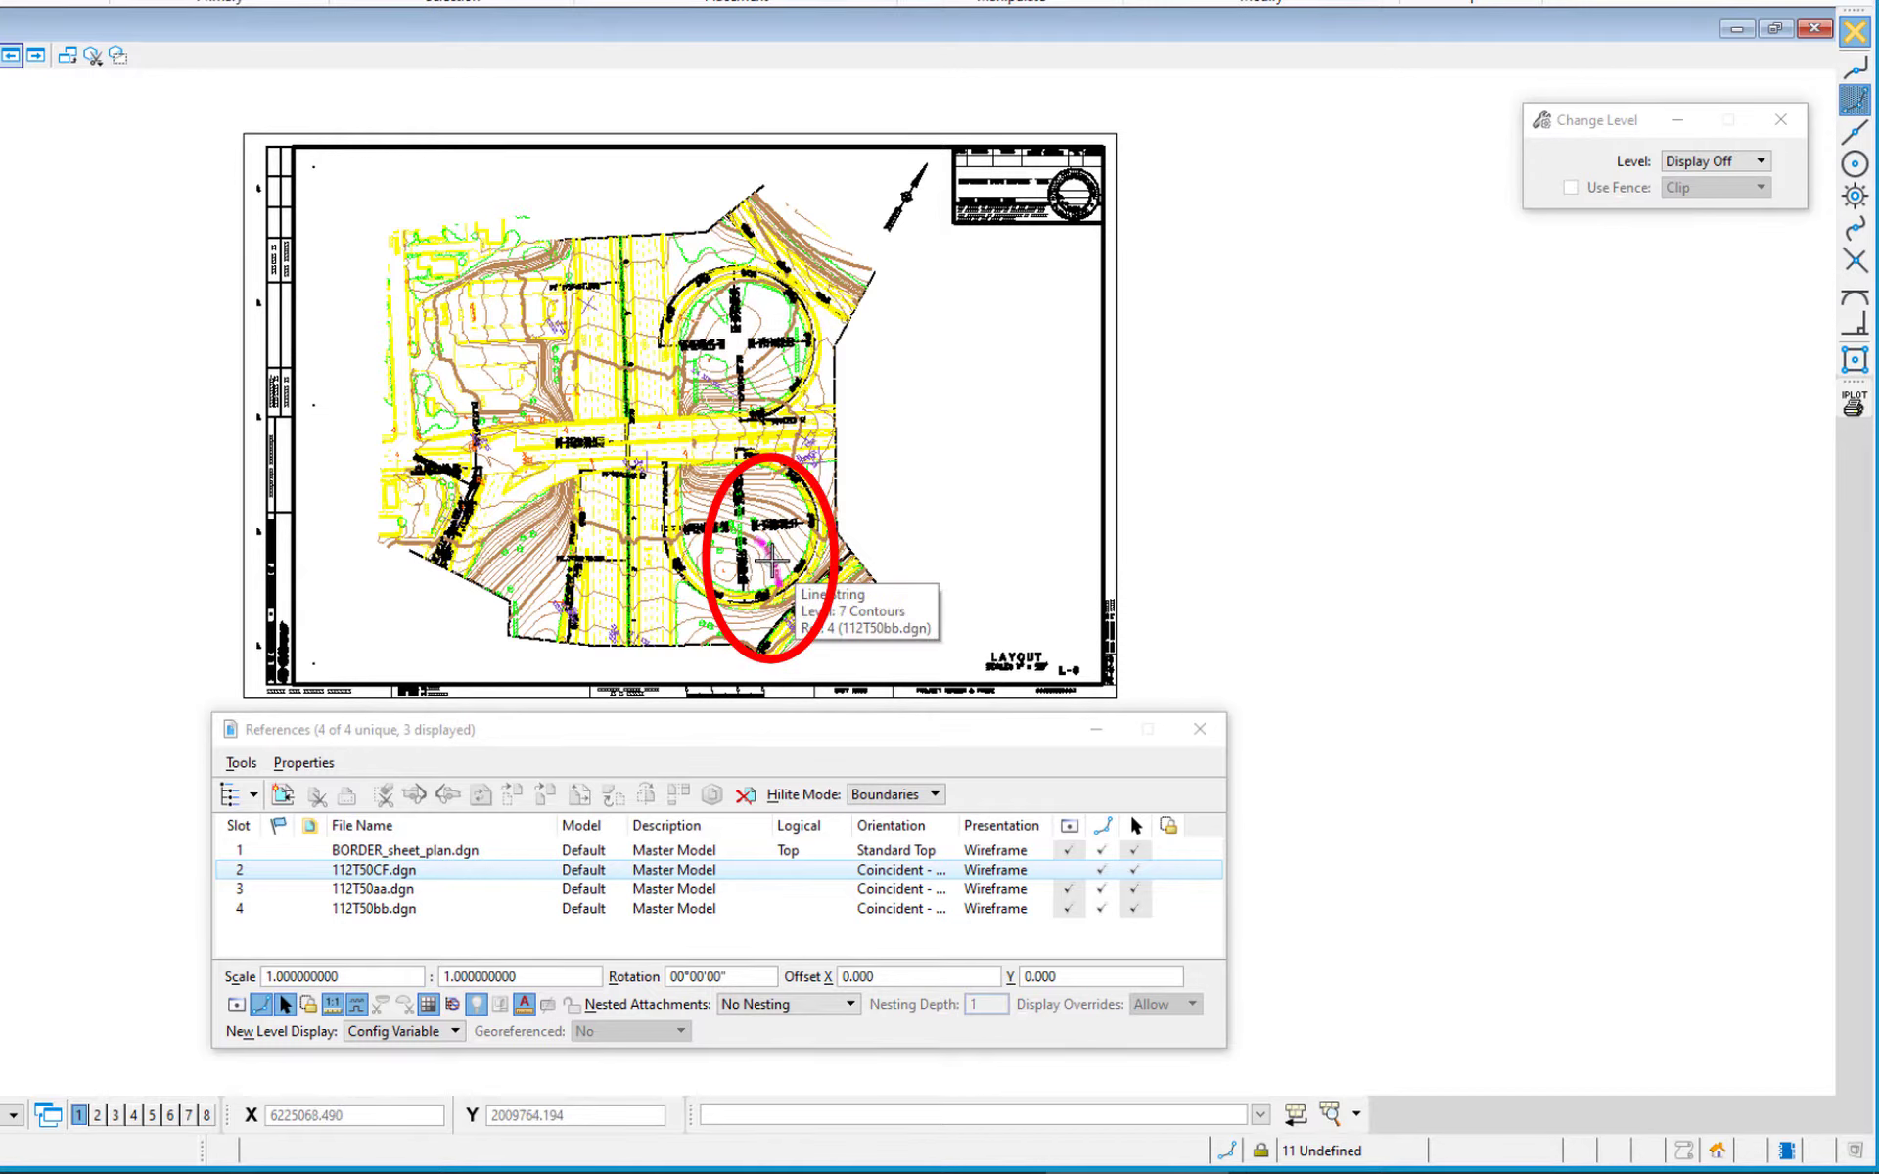
click(770, 561)
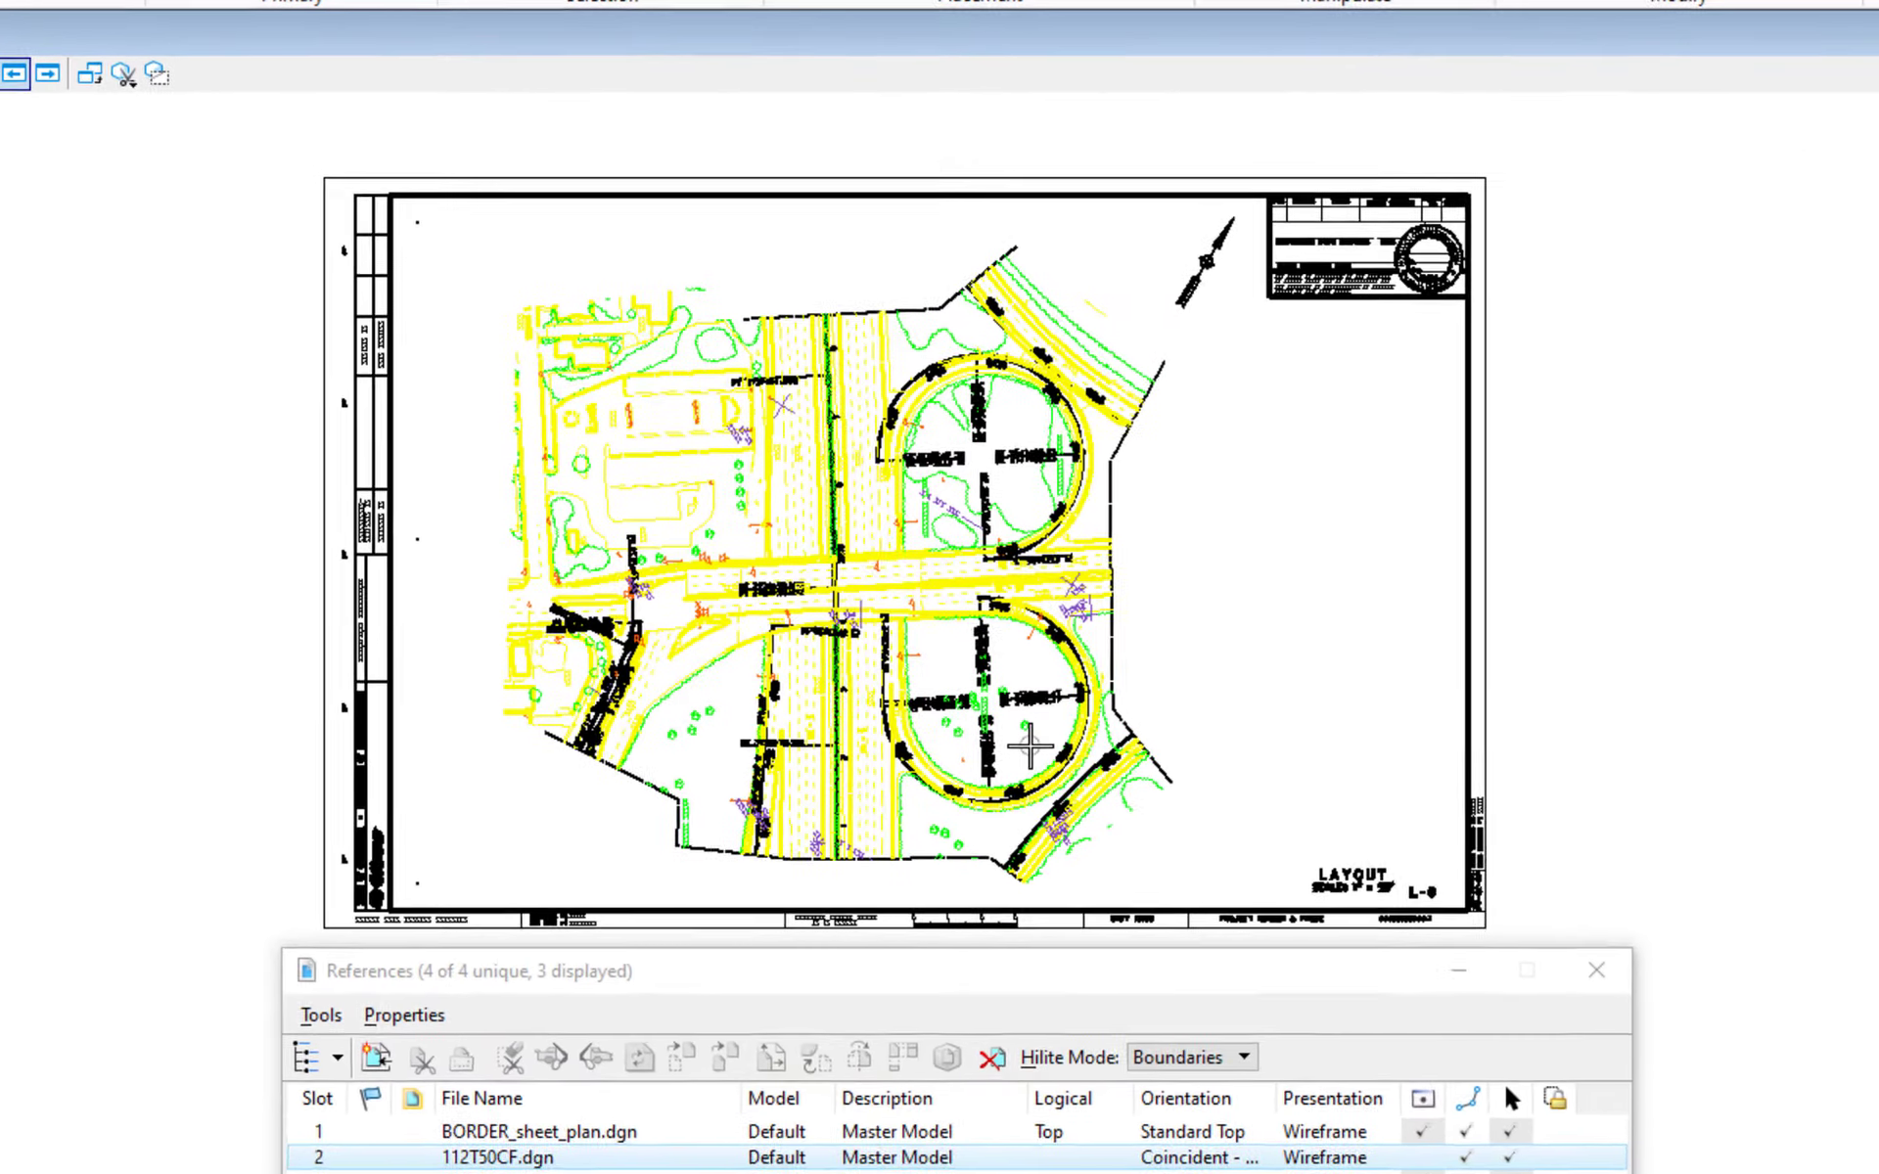
Step: Undo the contour level change by returning to the previous view
shift+right_click(773, 560)
shift+right_click(1061, 767)
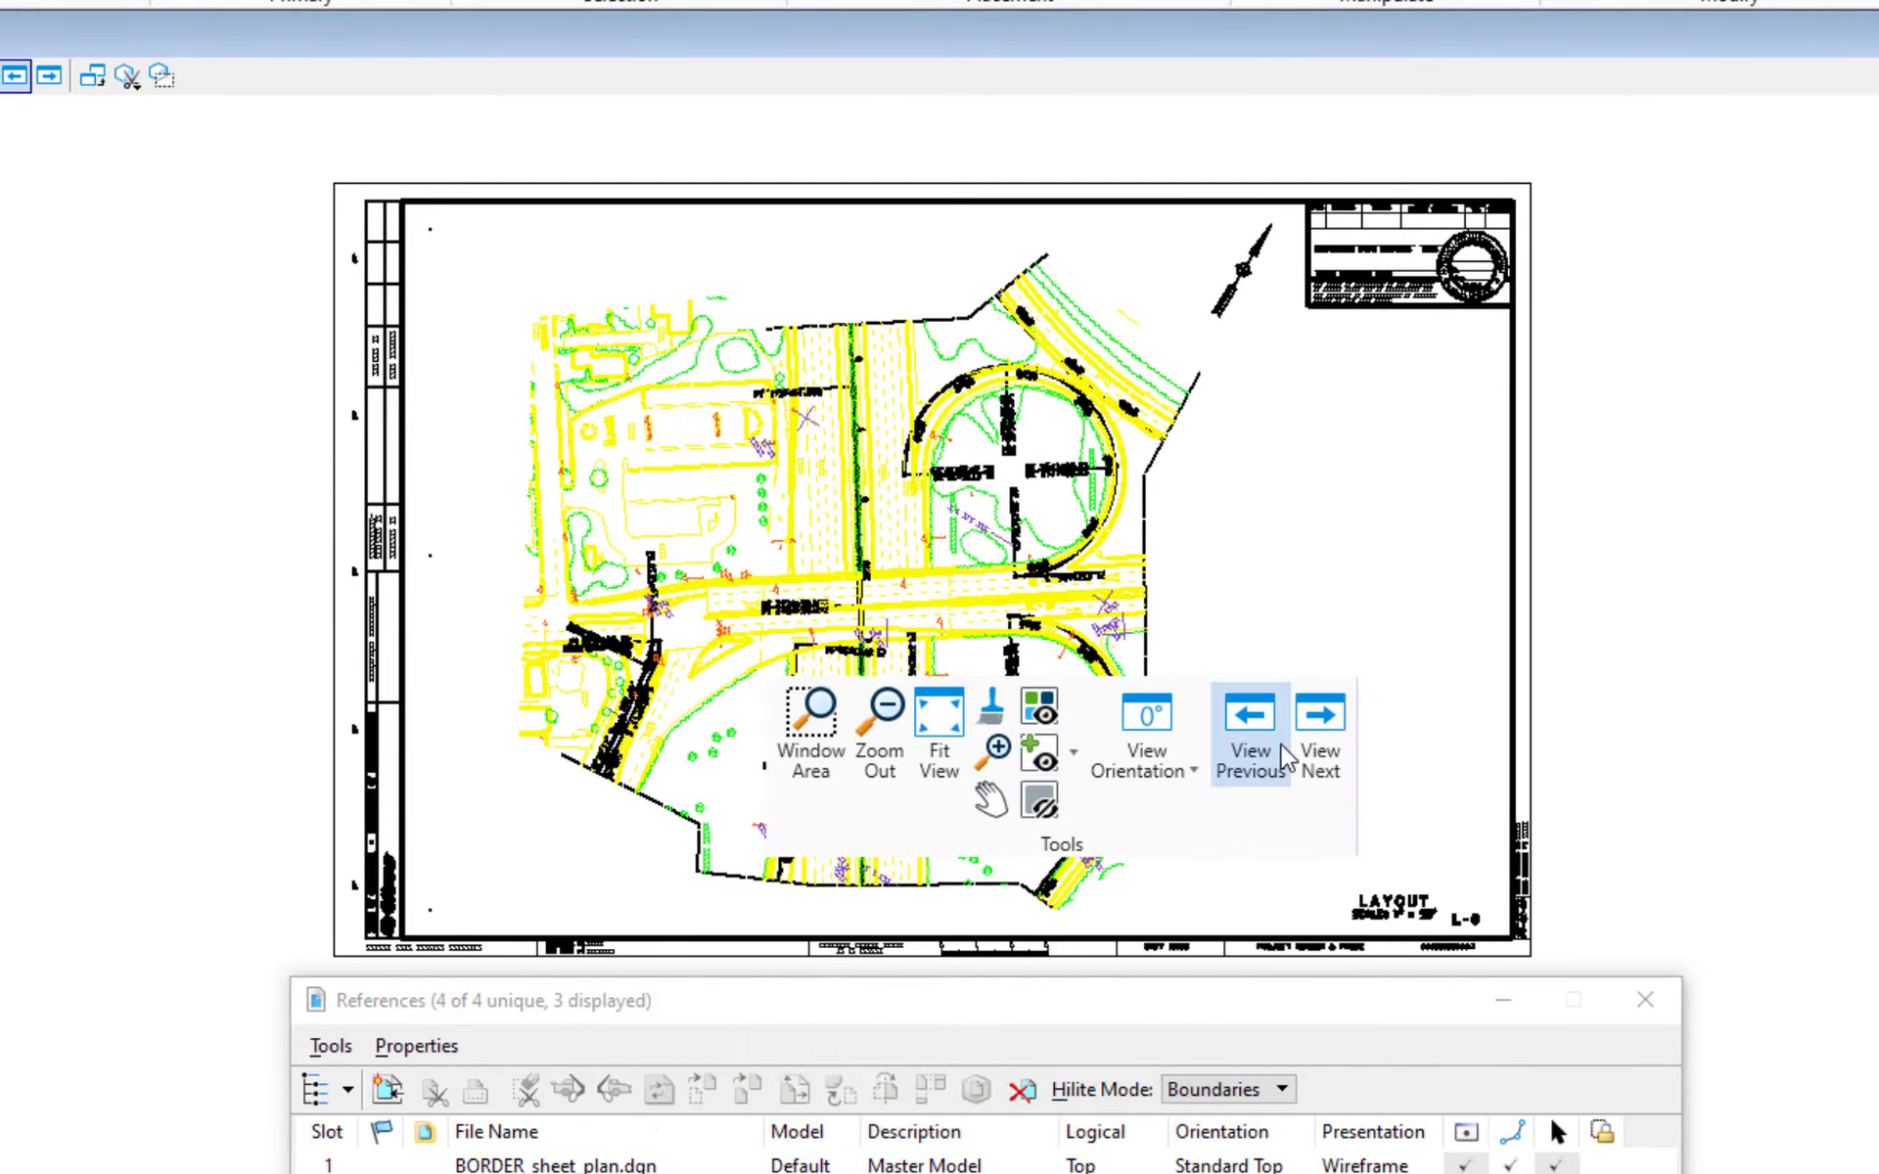
click(1258, 732)
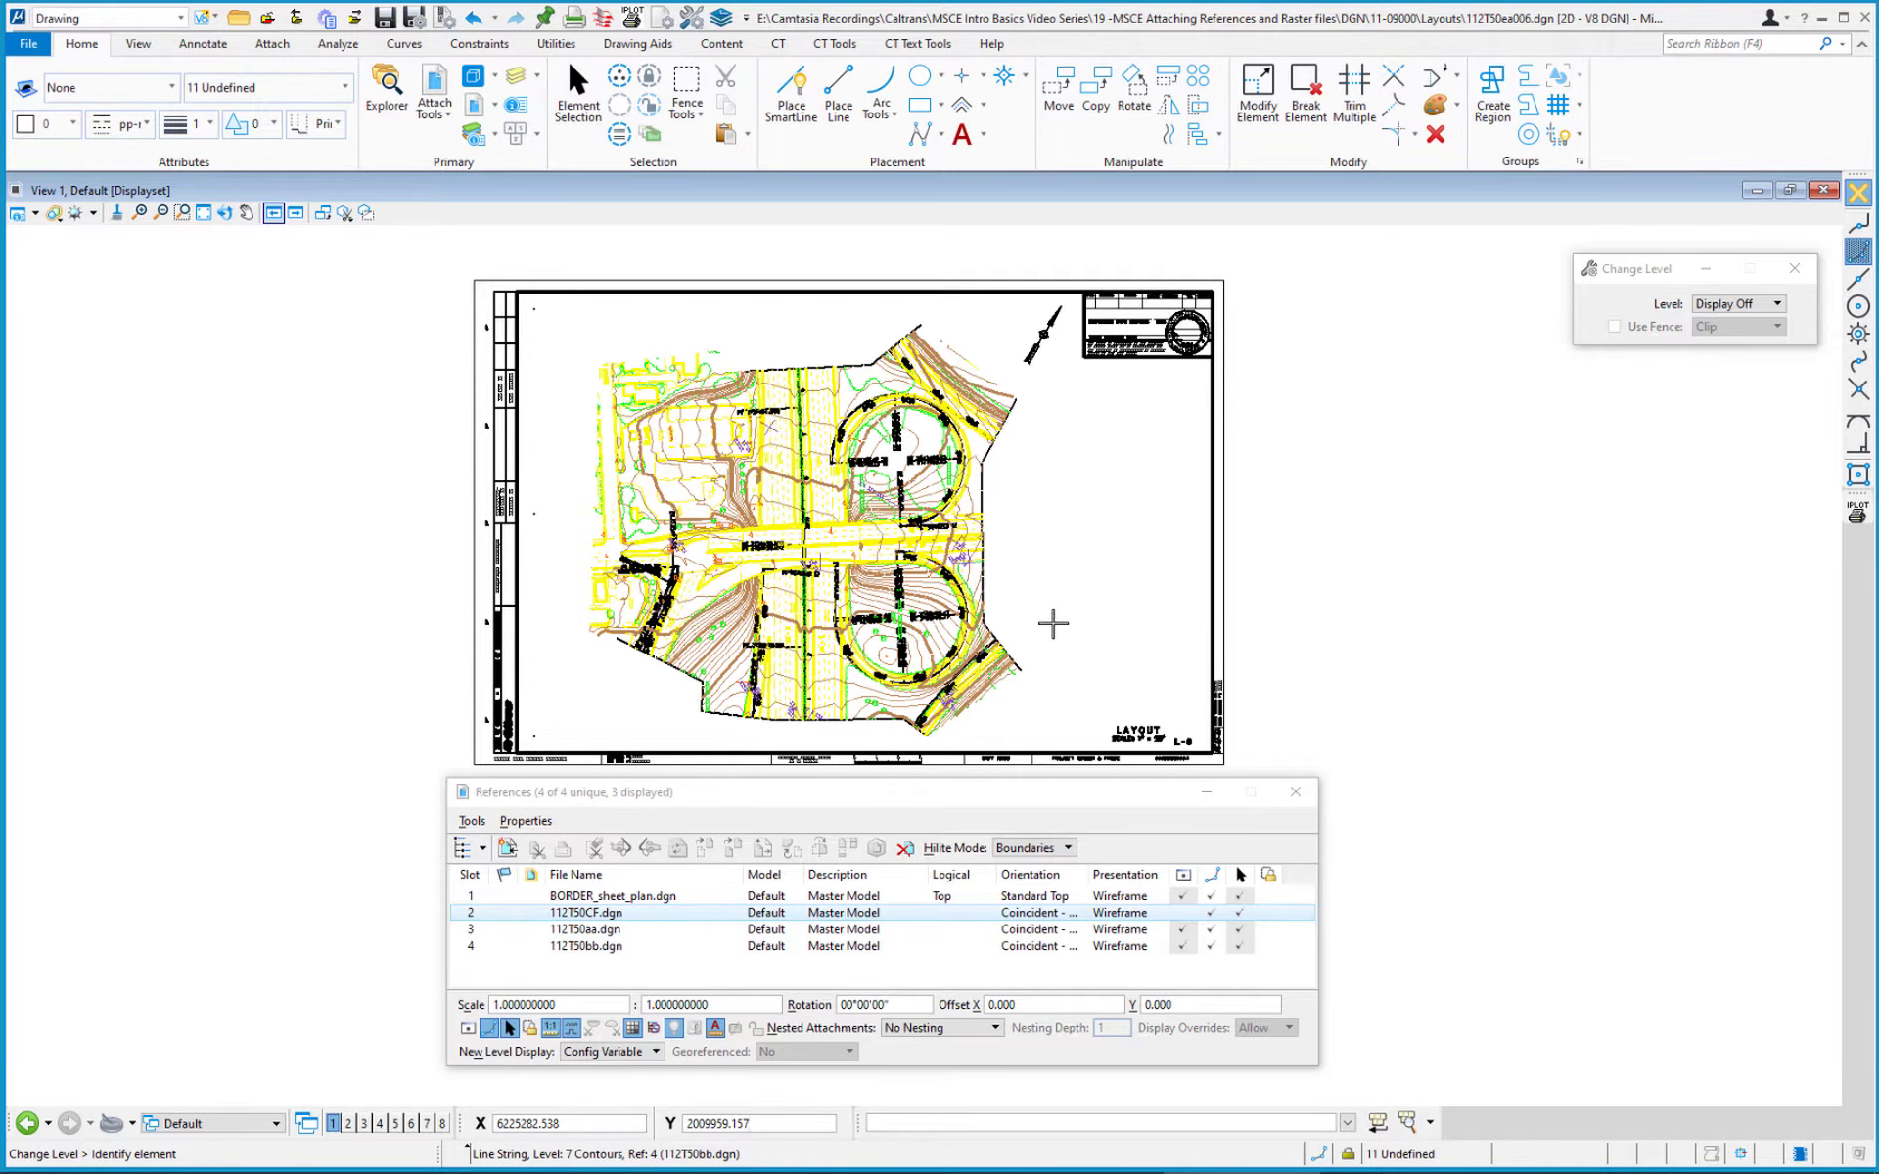
Step: Turn on the _01-Nested Refs level of the active file 112T50ea006.dgn in Level Display
key(ctrl+e)
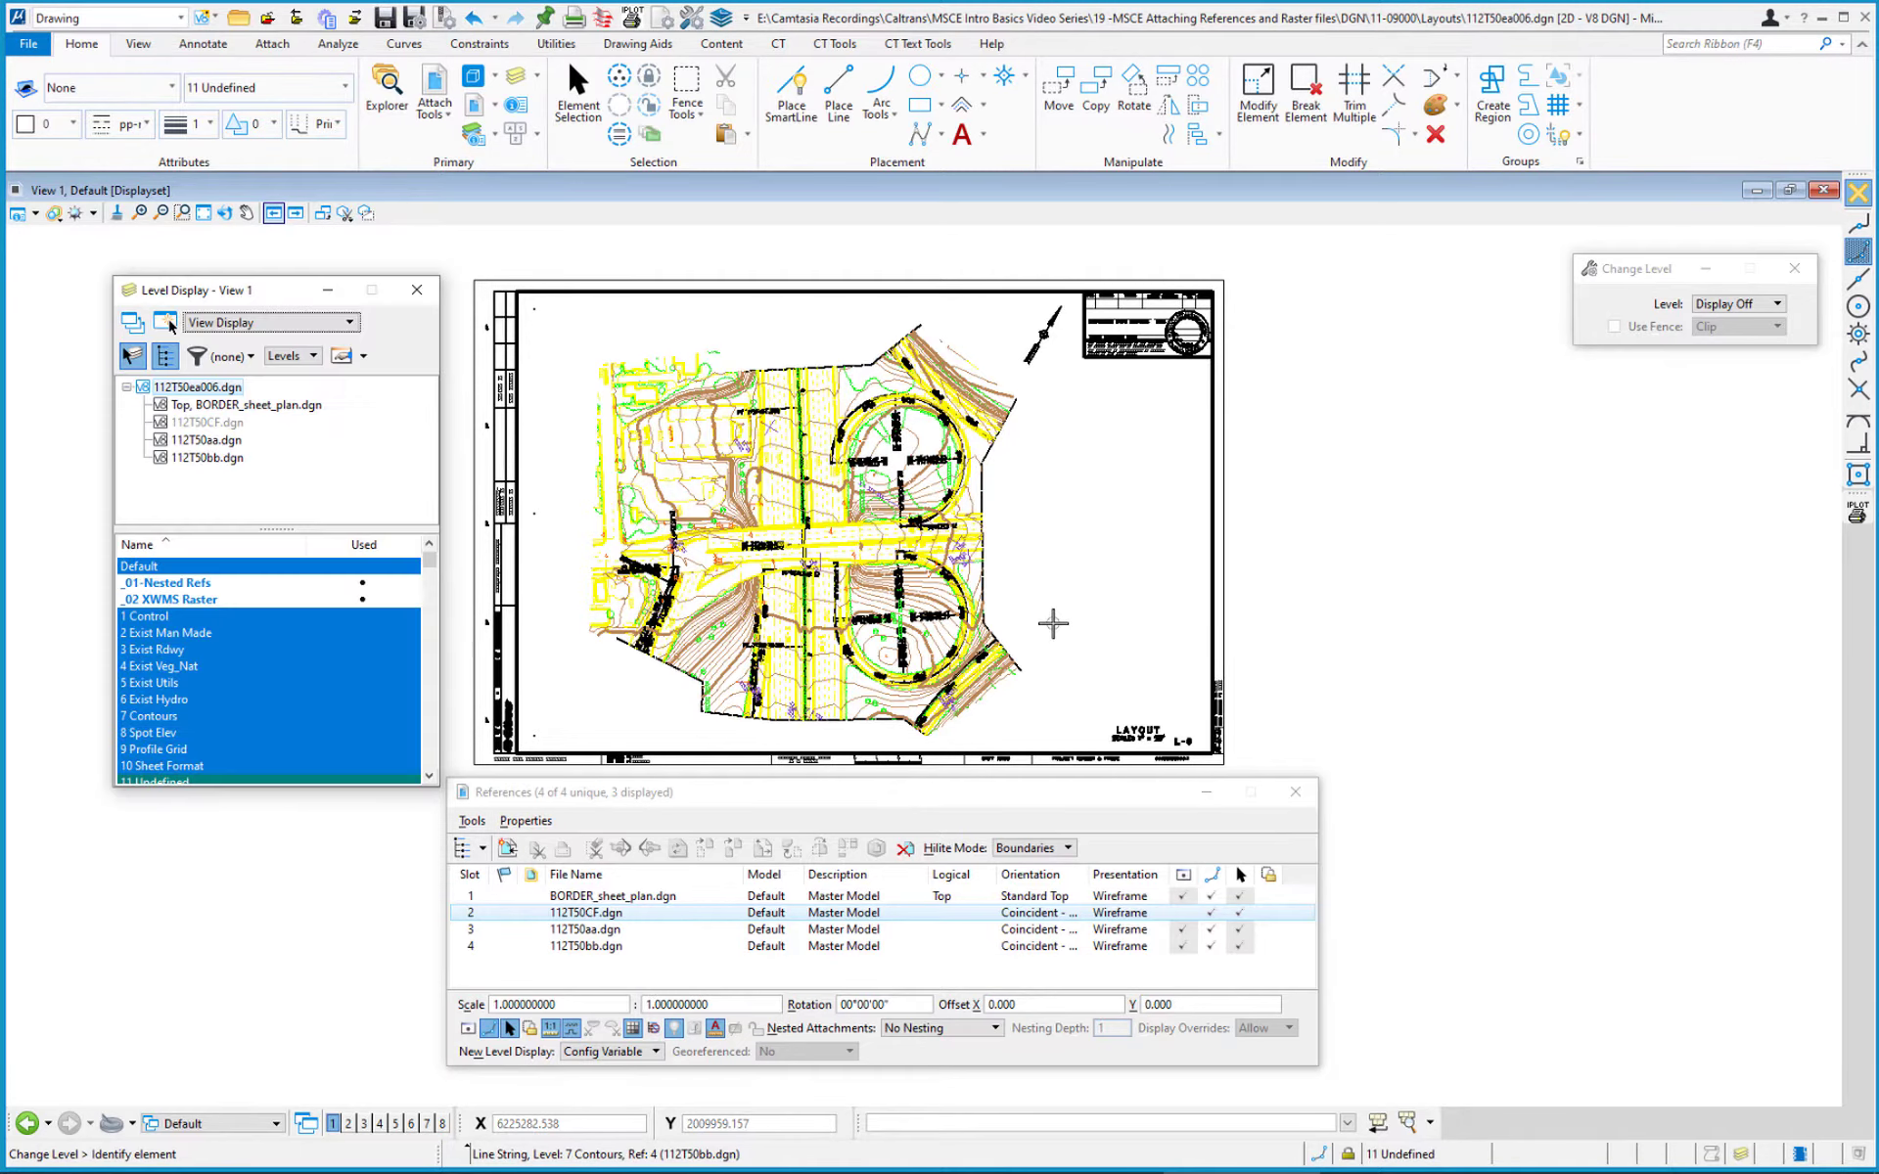
click(166, 585)
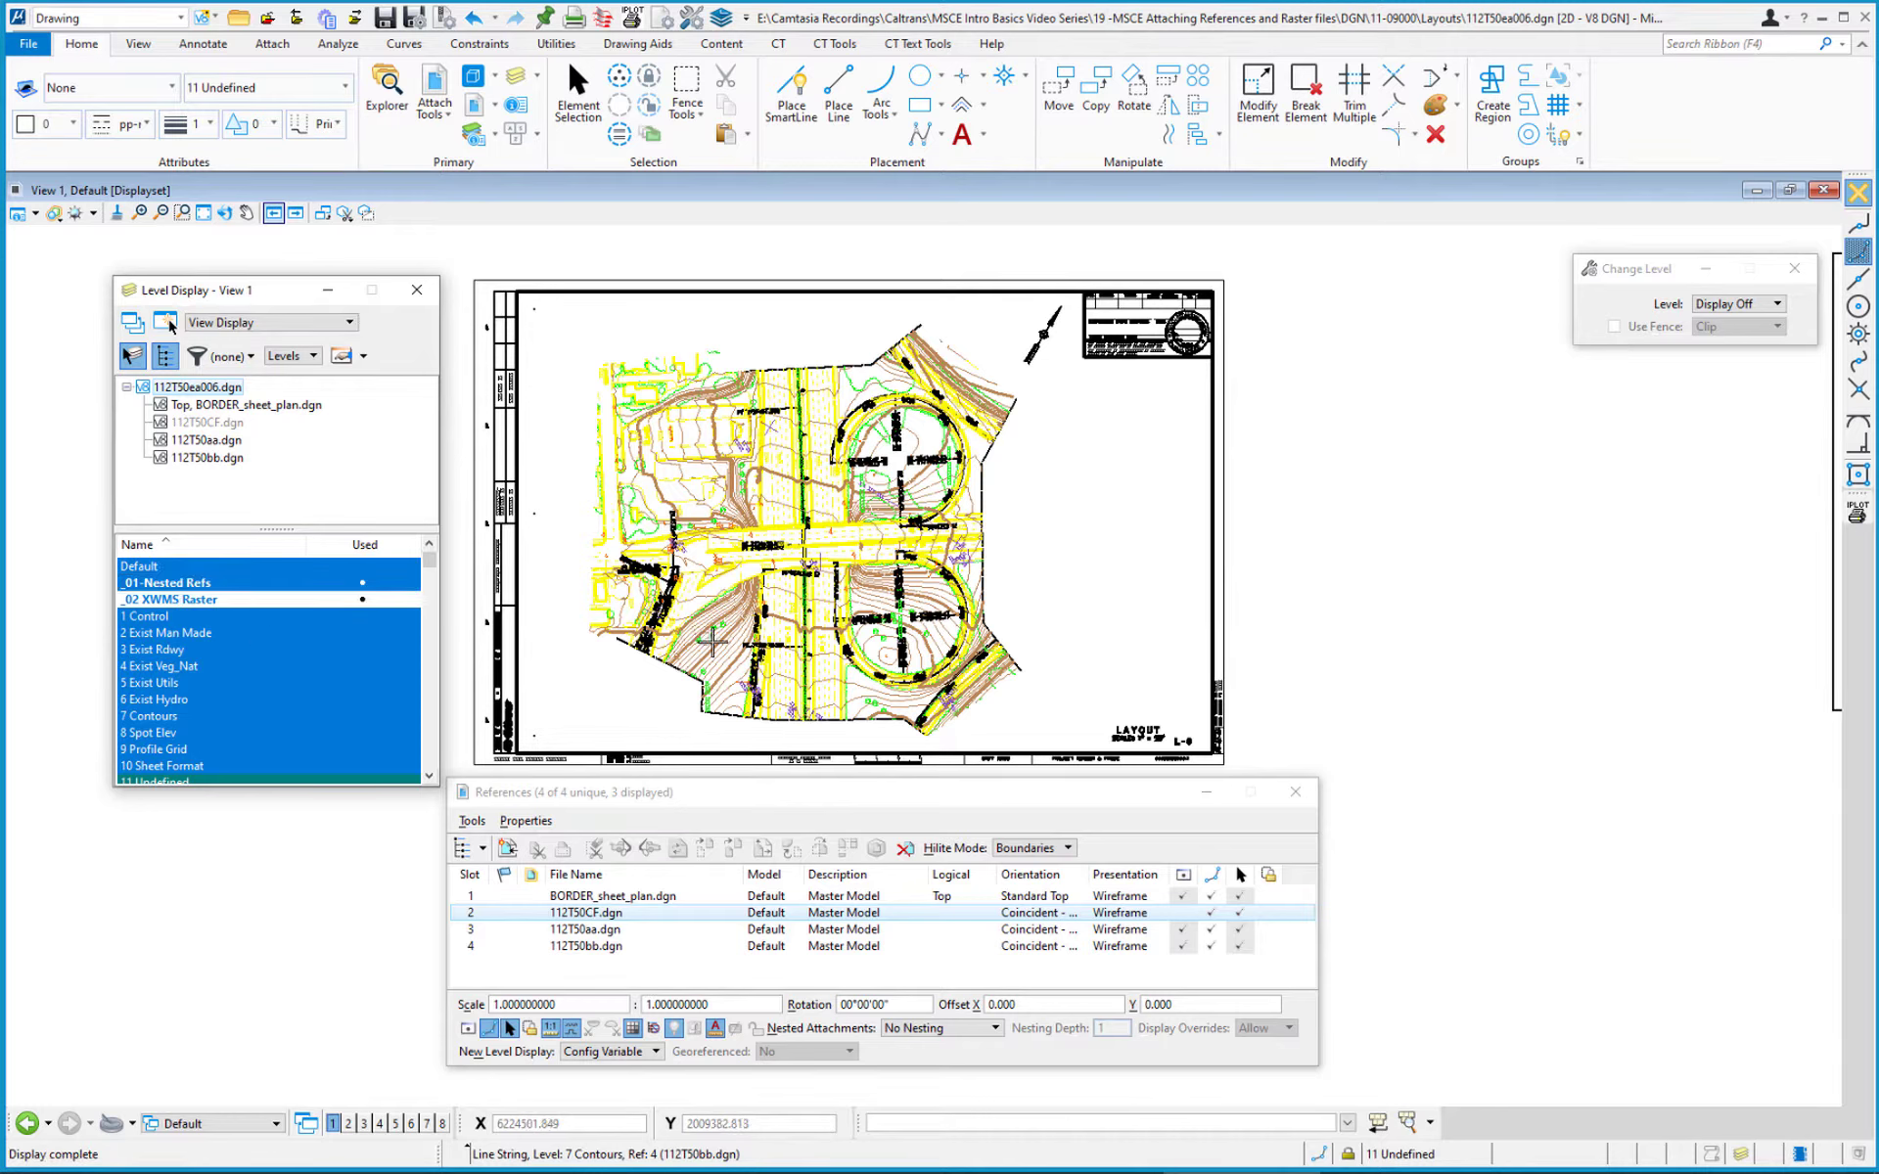
Step: Examine the nesting diagram beside the layout sheet, comparing No Nesting, Live Nesting Depth and Copy Attachment, and close Level Display
scroll(910, 621, down, 5)
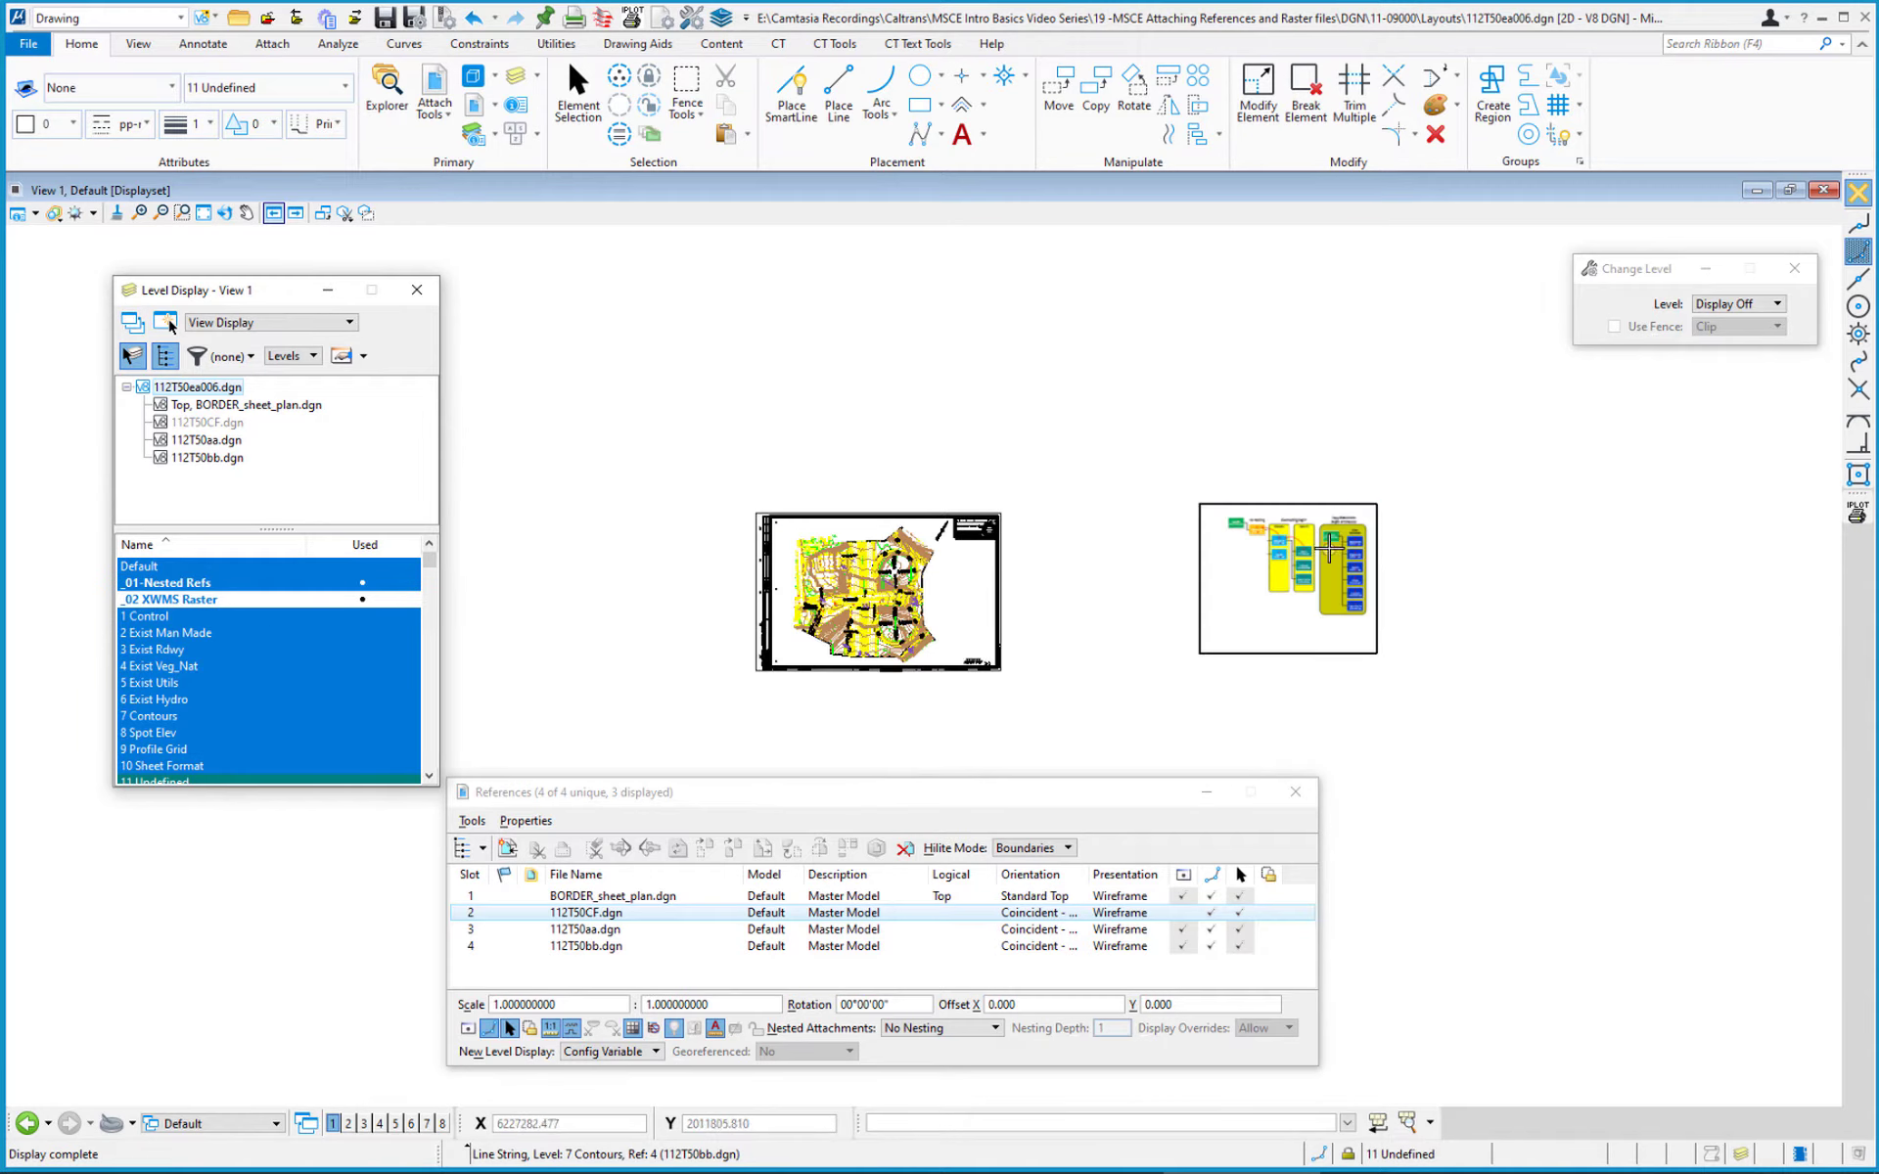
scroll(1282, 581, up, 6)
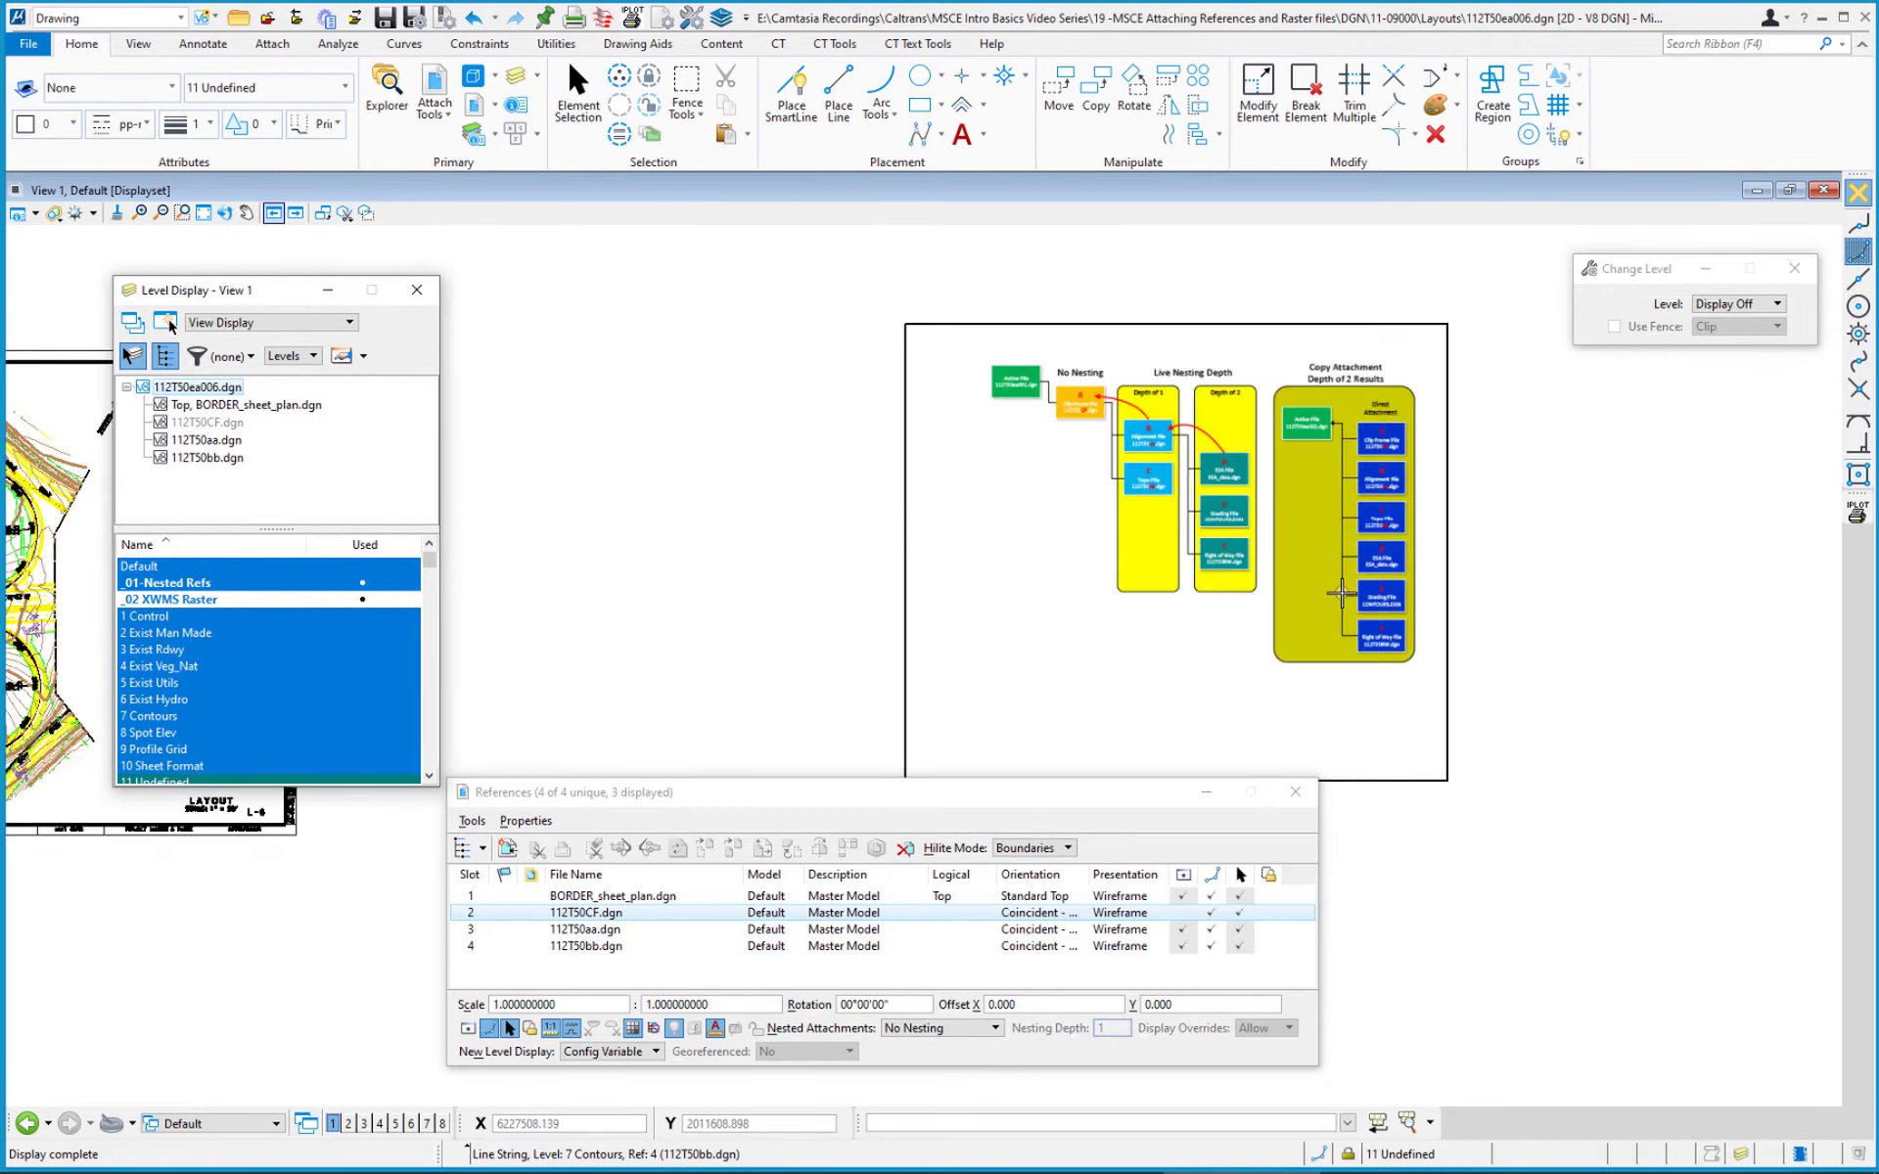
middle_drag(1257, 576, 1164, 768)
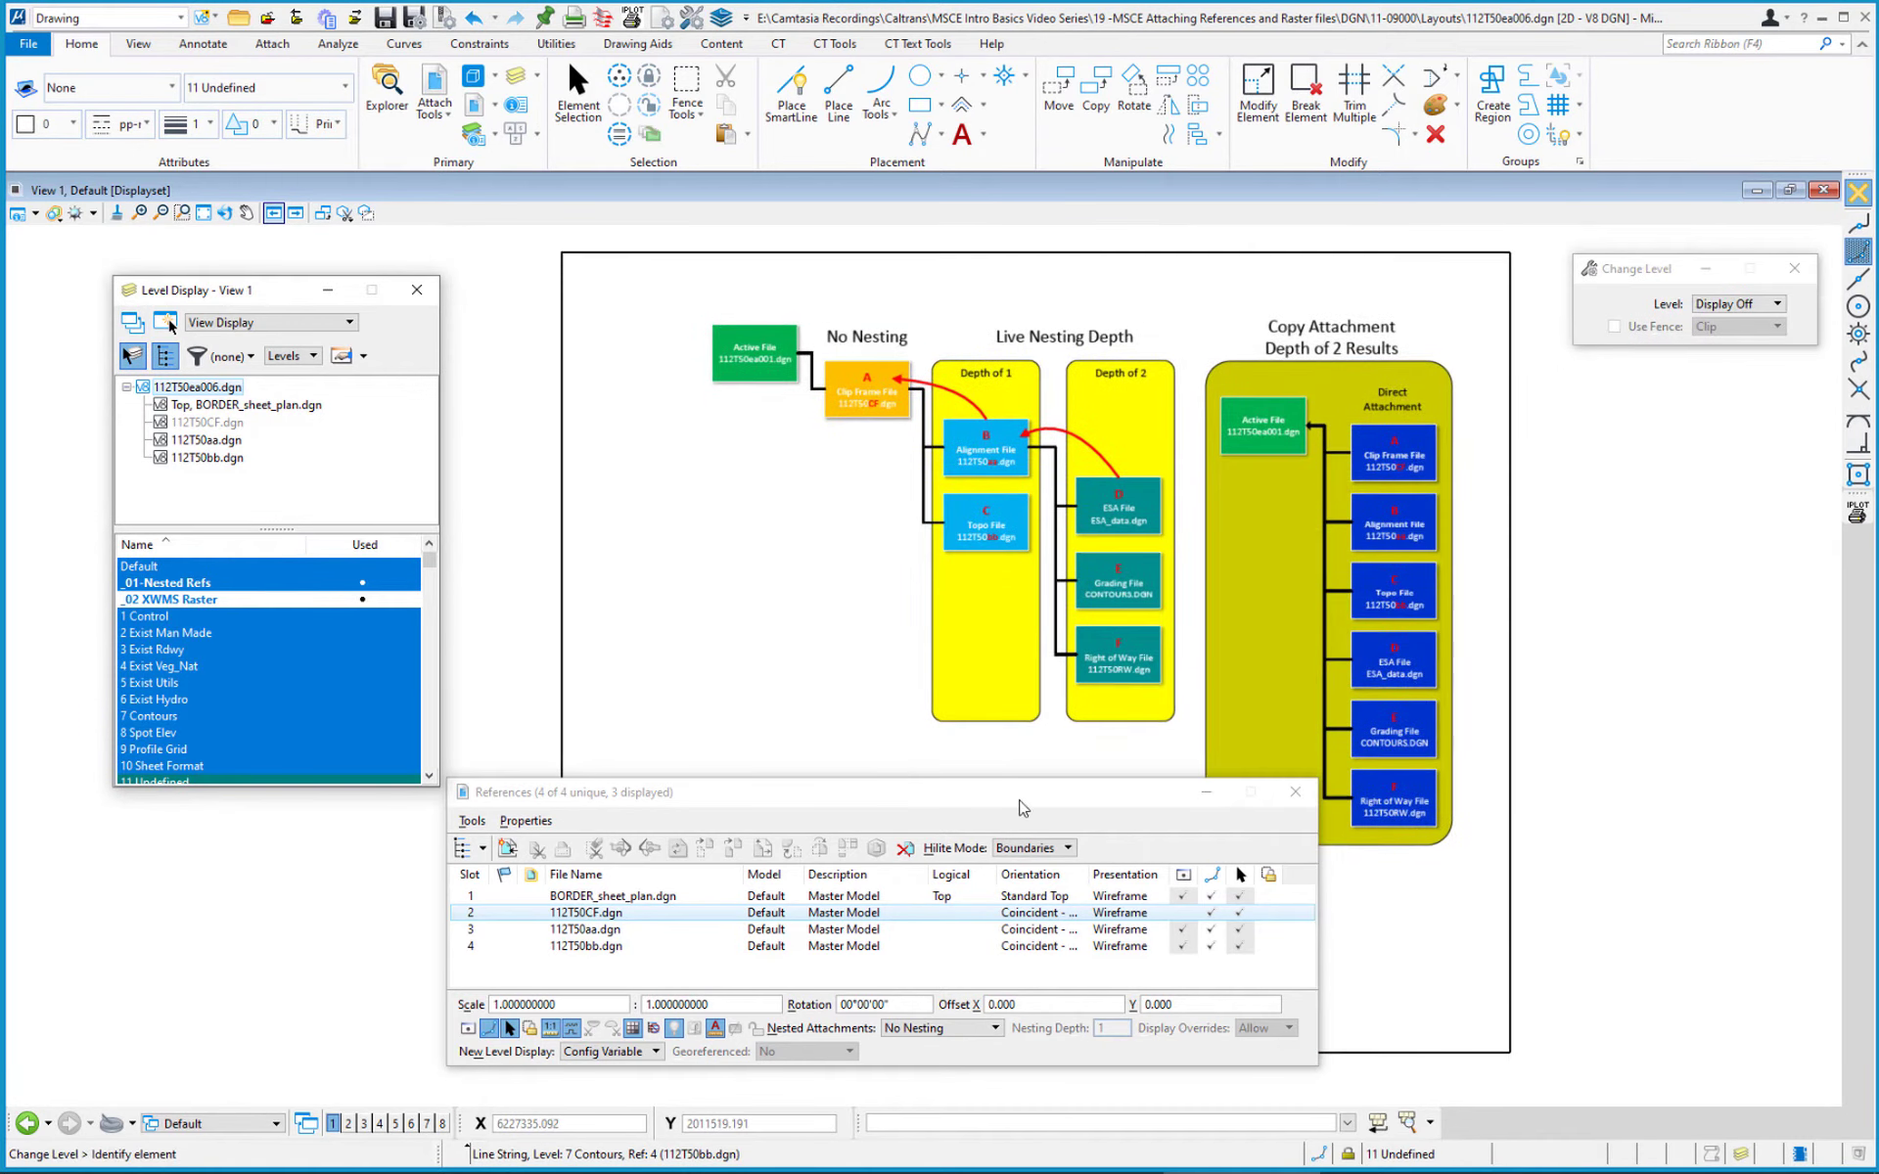
mouse_move(1048, 802)
mouse_down()
mouse_move(1149, 860)
mouse_move(1559, 901)
mouse_up()
scroll(1267, 585, up, 3)
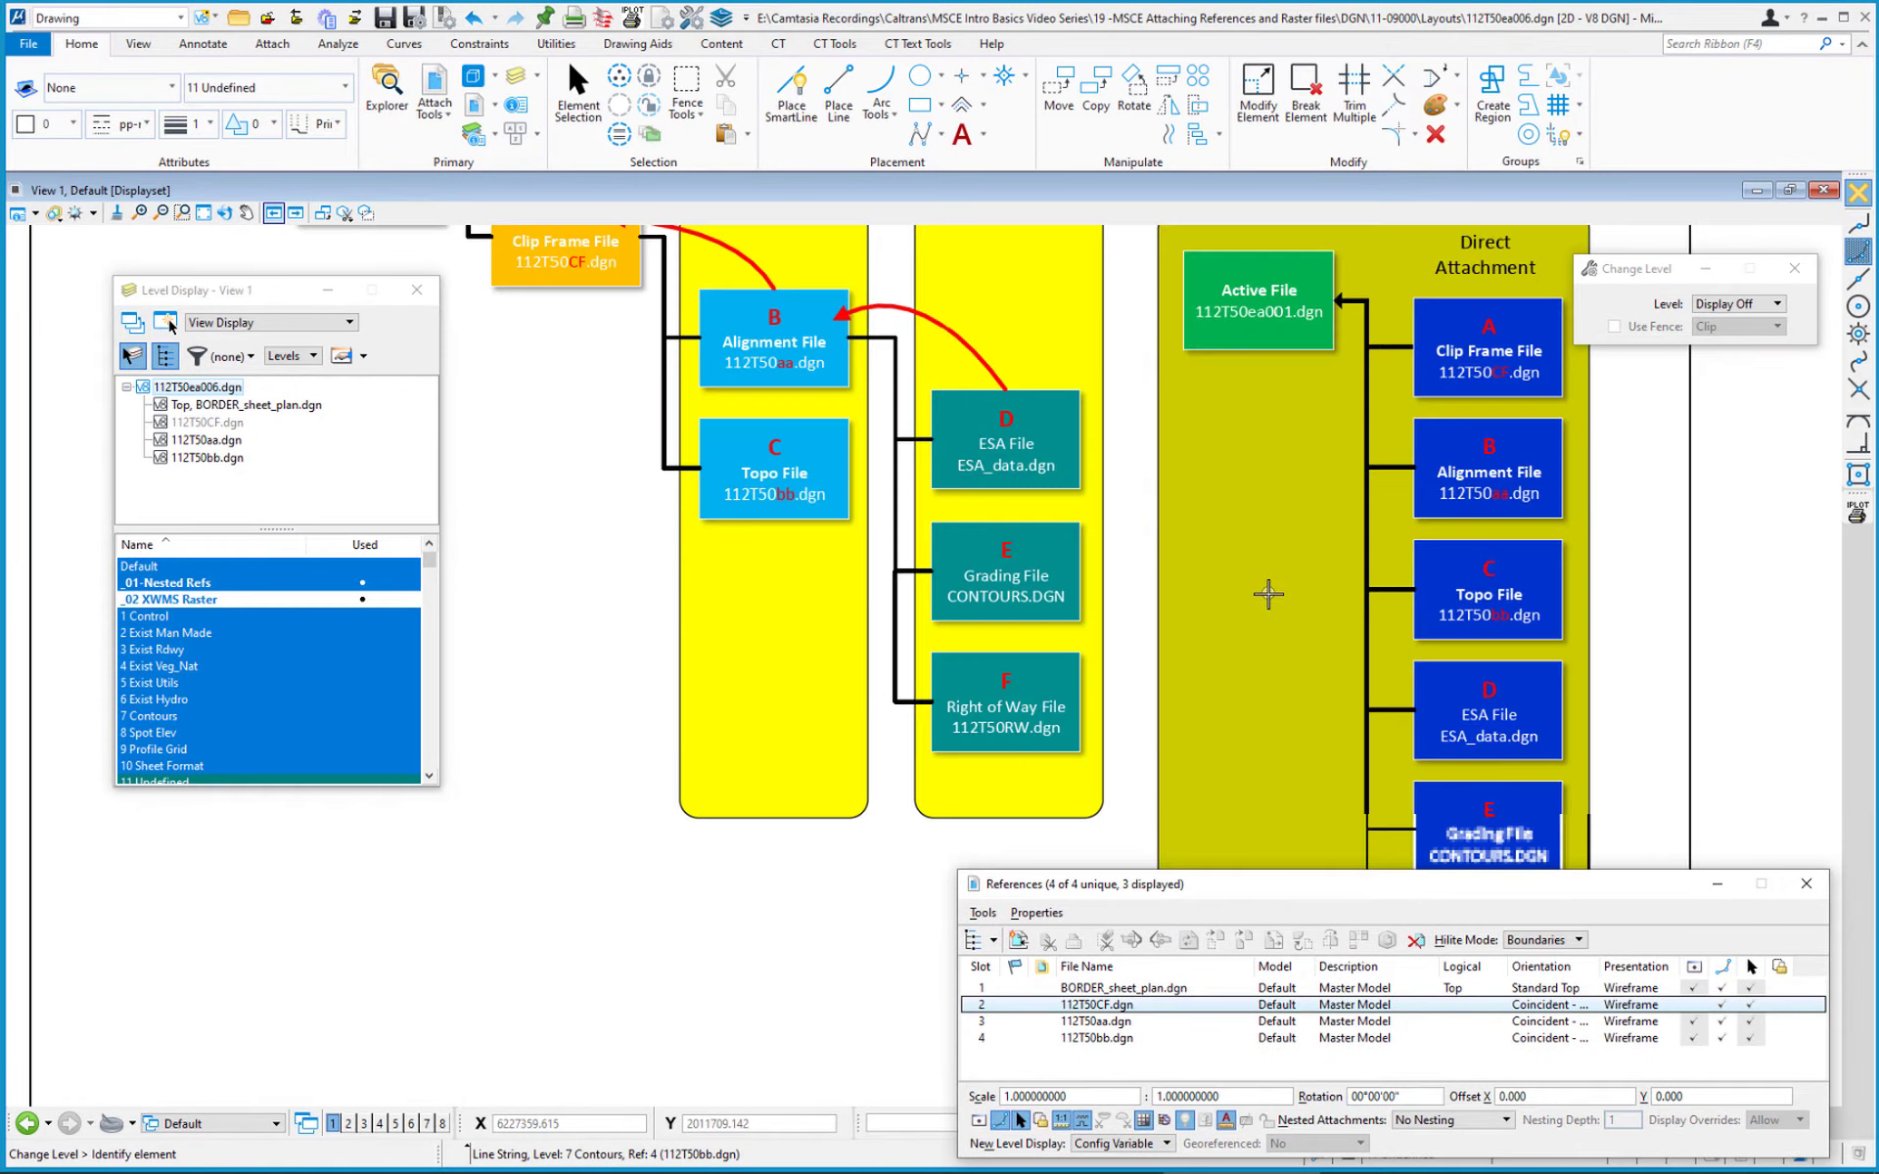
scroll(1232, 577, down, 3)
right_click(1375, 586)
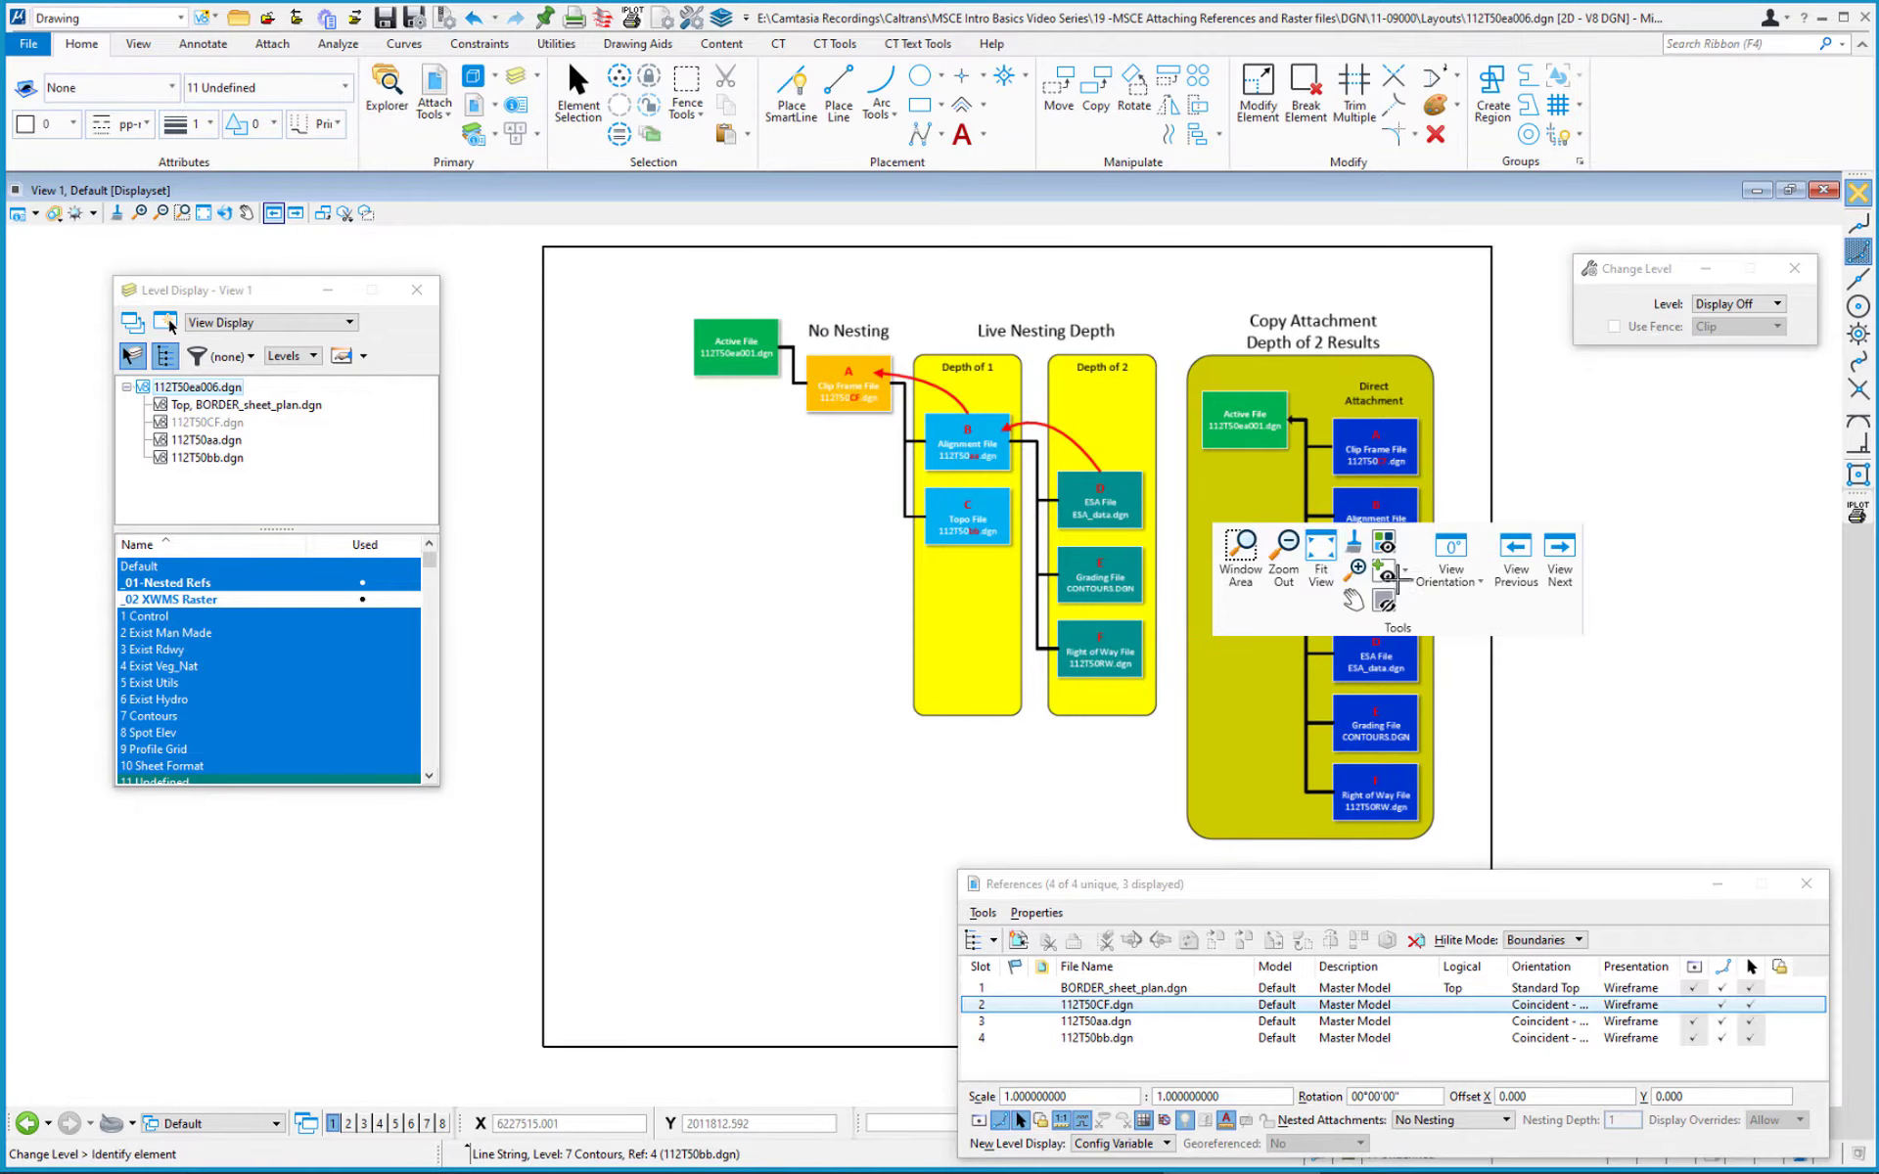
click(1243, 553)
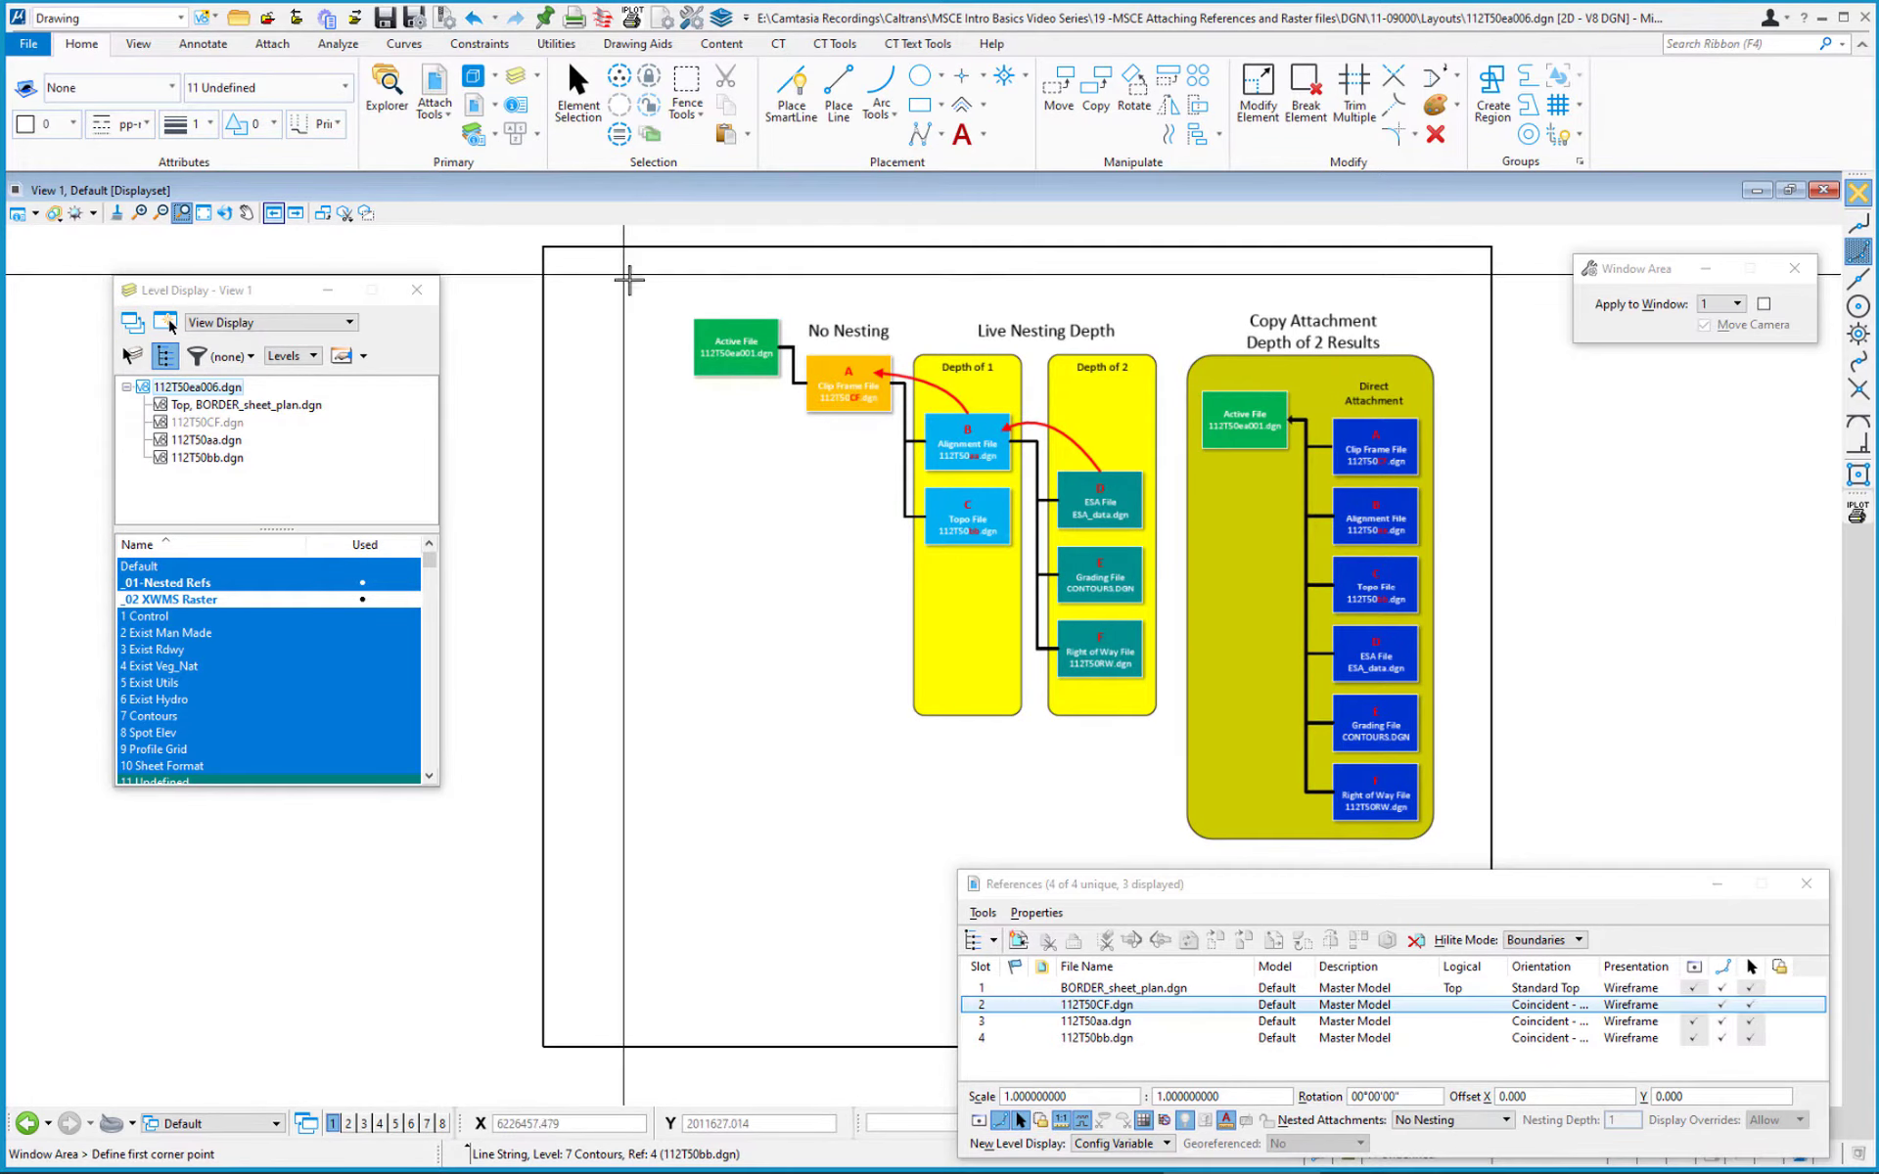
click(624, 276)
drag(1556, 886, 1589, 1142)
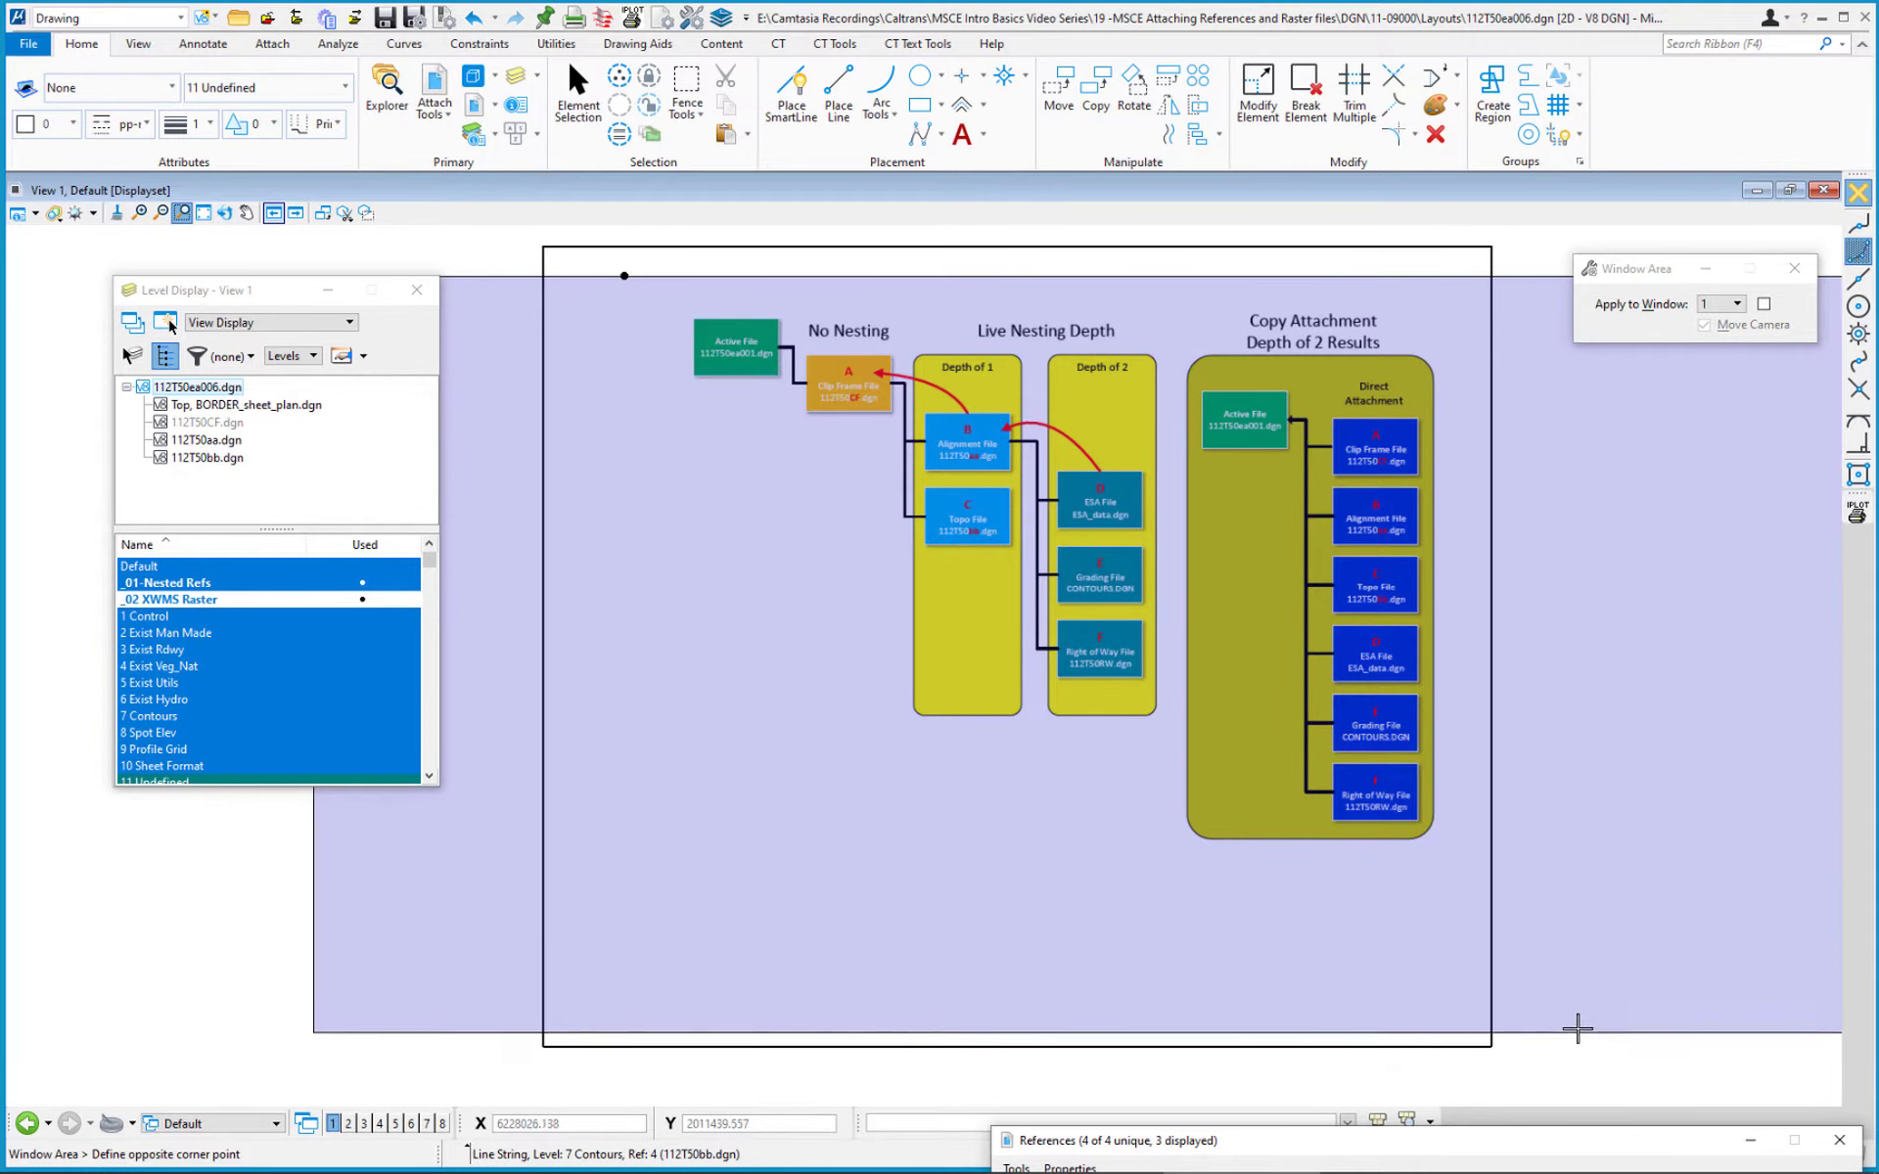
click(1577, 1024)
middle_drag(1372, 879, 1465, 842)
drag(1274, 1153, 558, 833)
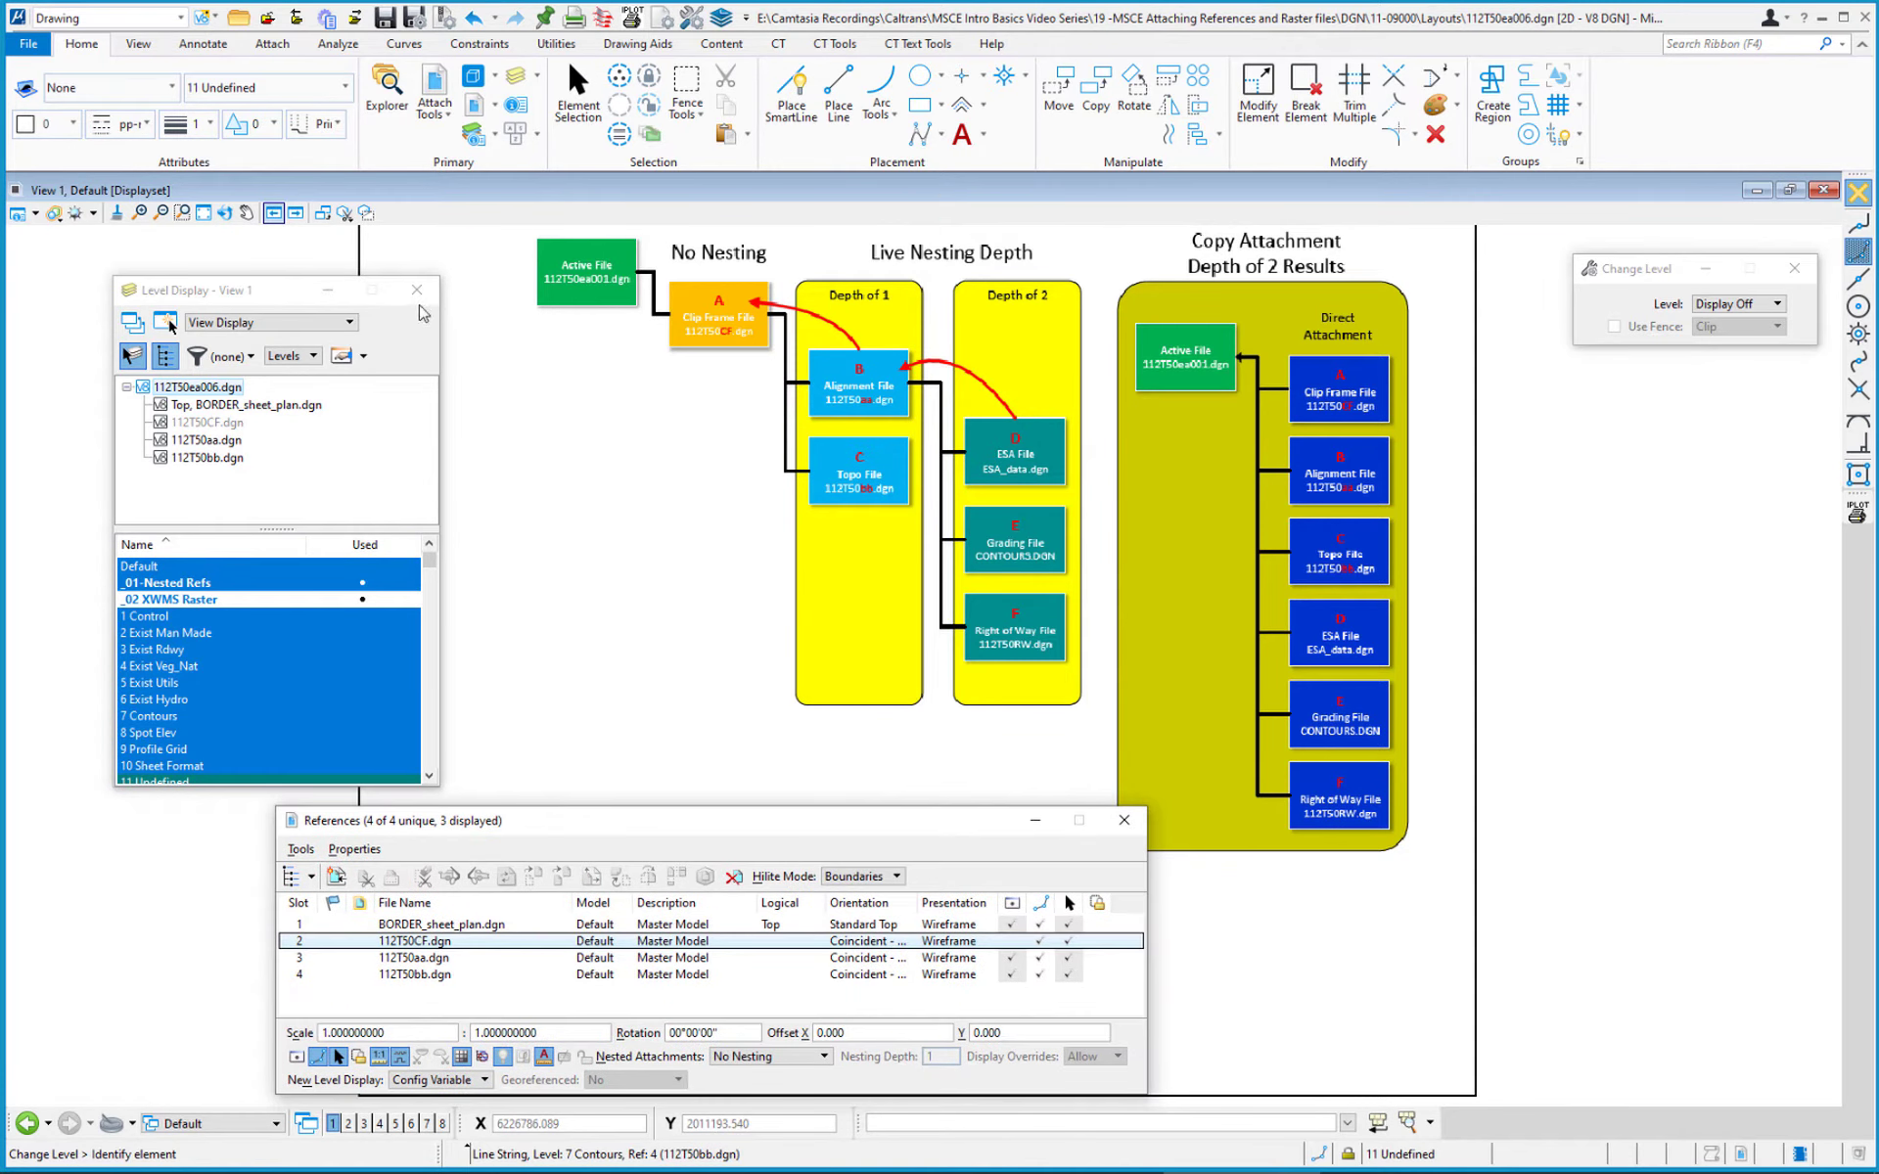
click(419, 302)
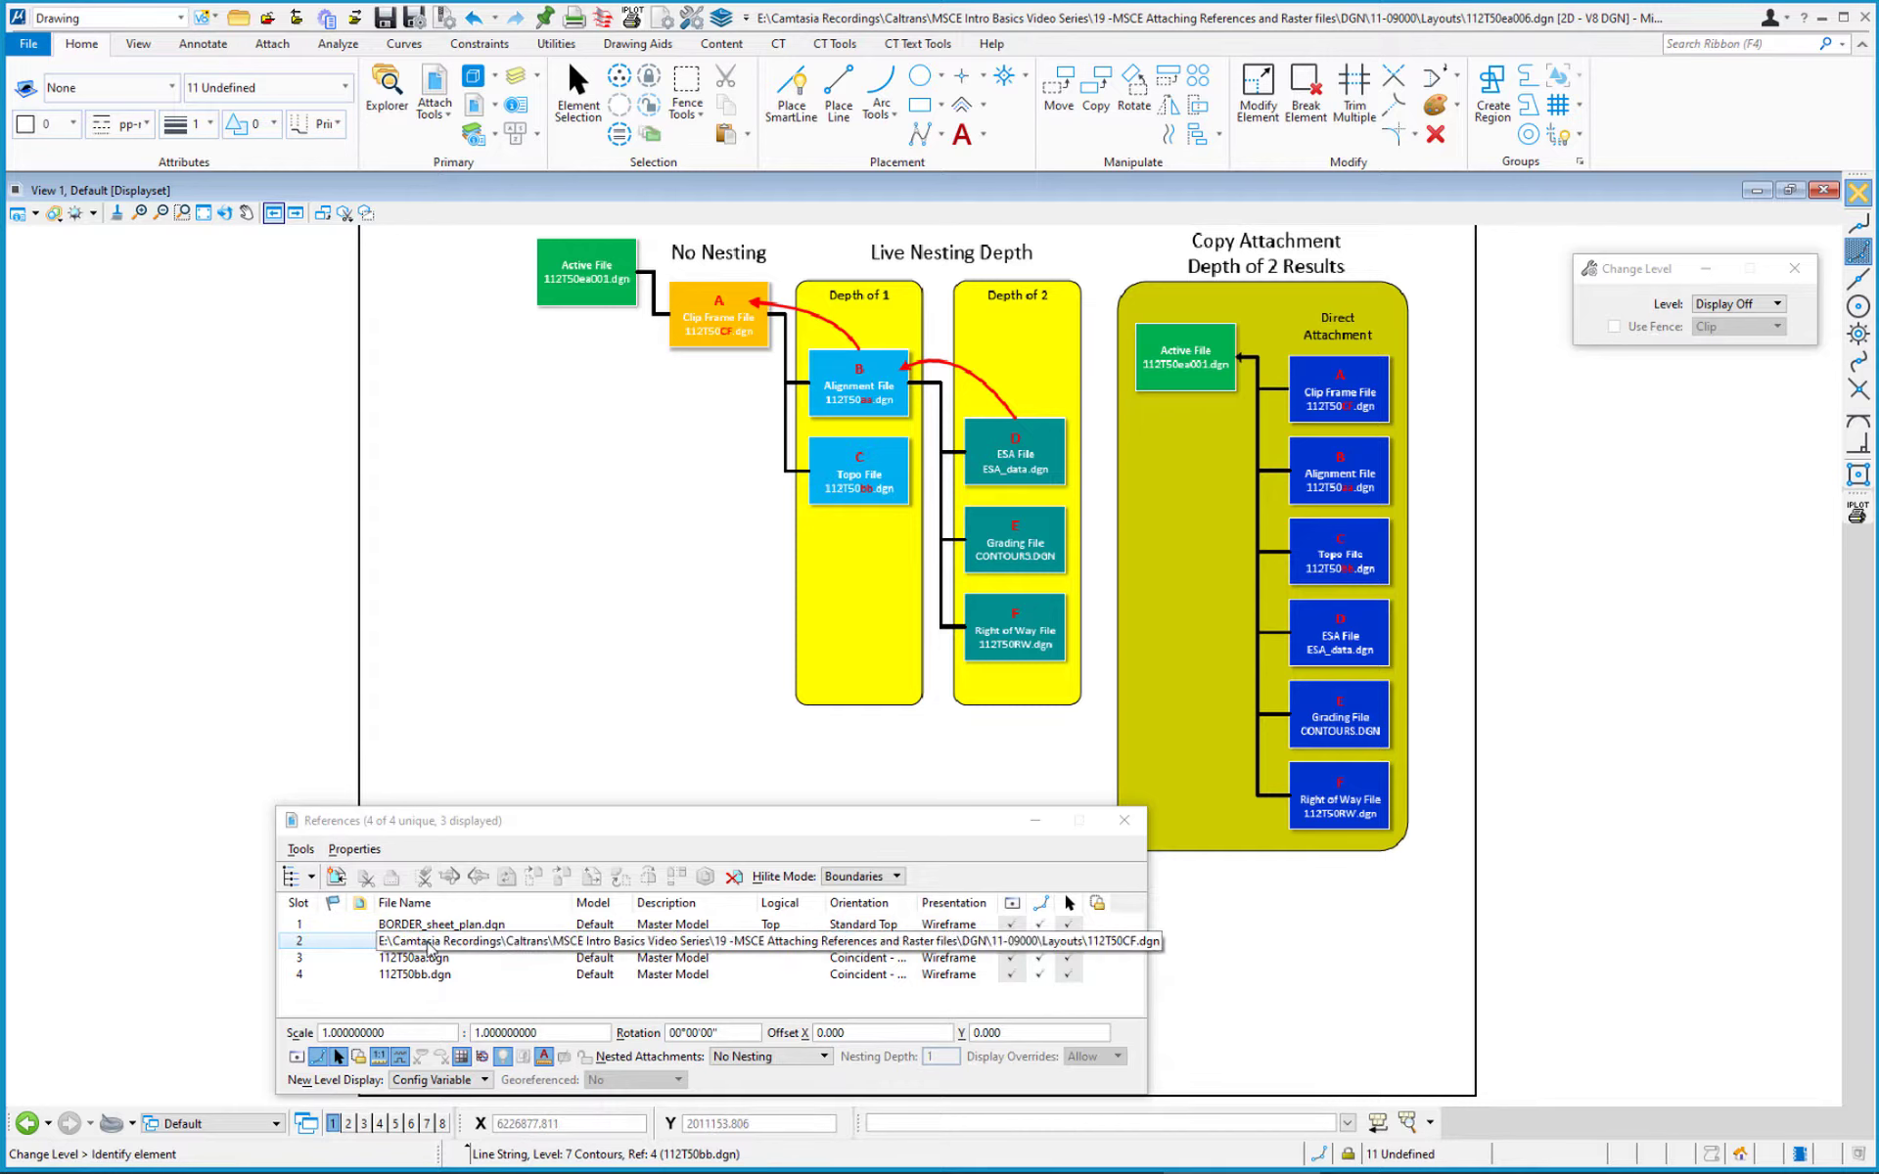
Step: Start attaching 112T50CF.dgn from the Layouts folder as a reference with the Interactive attachment method
click(336, 876)
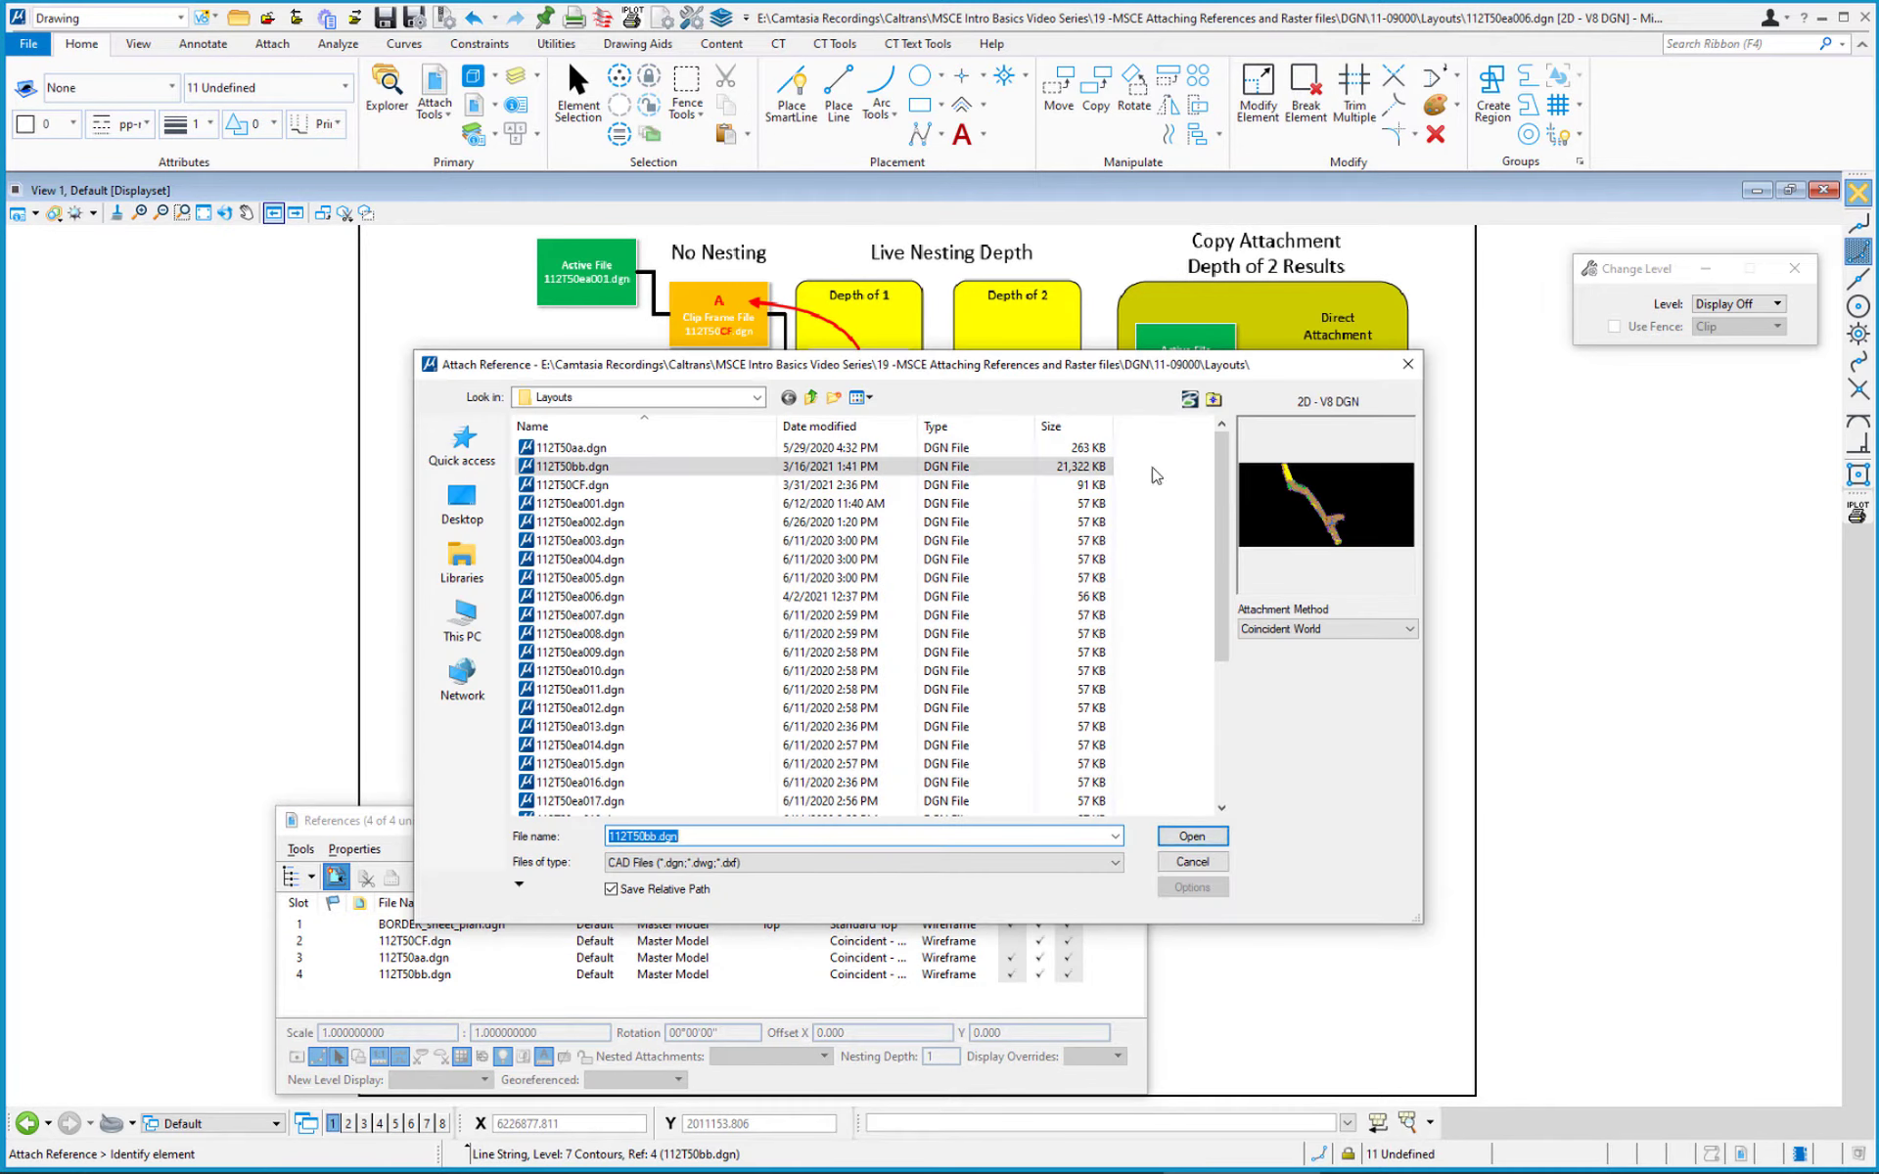
click(578, 485)
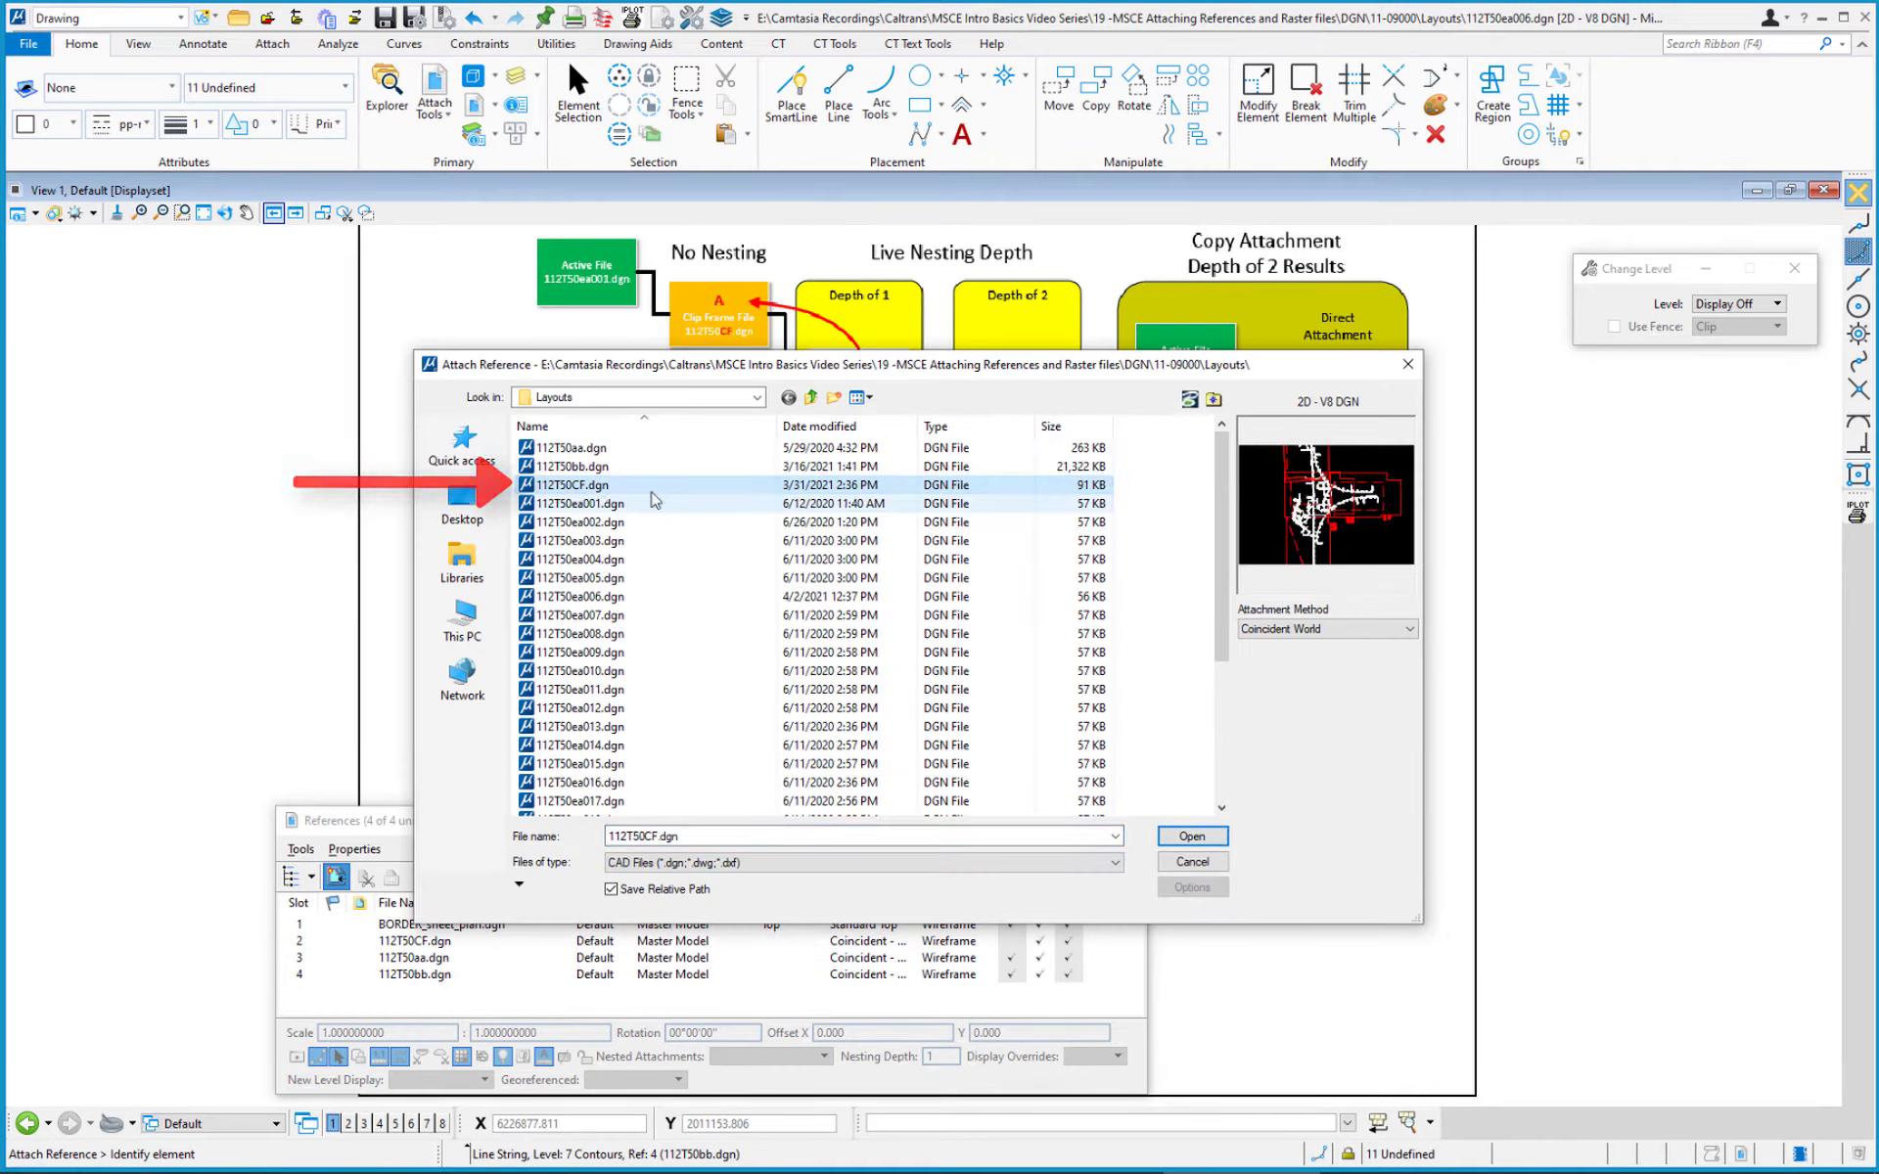
click(1328, 630)
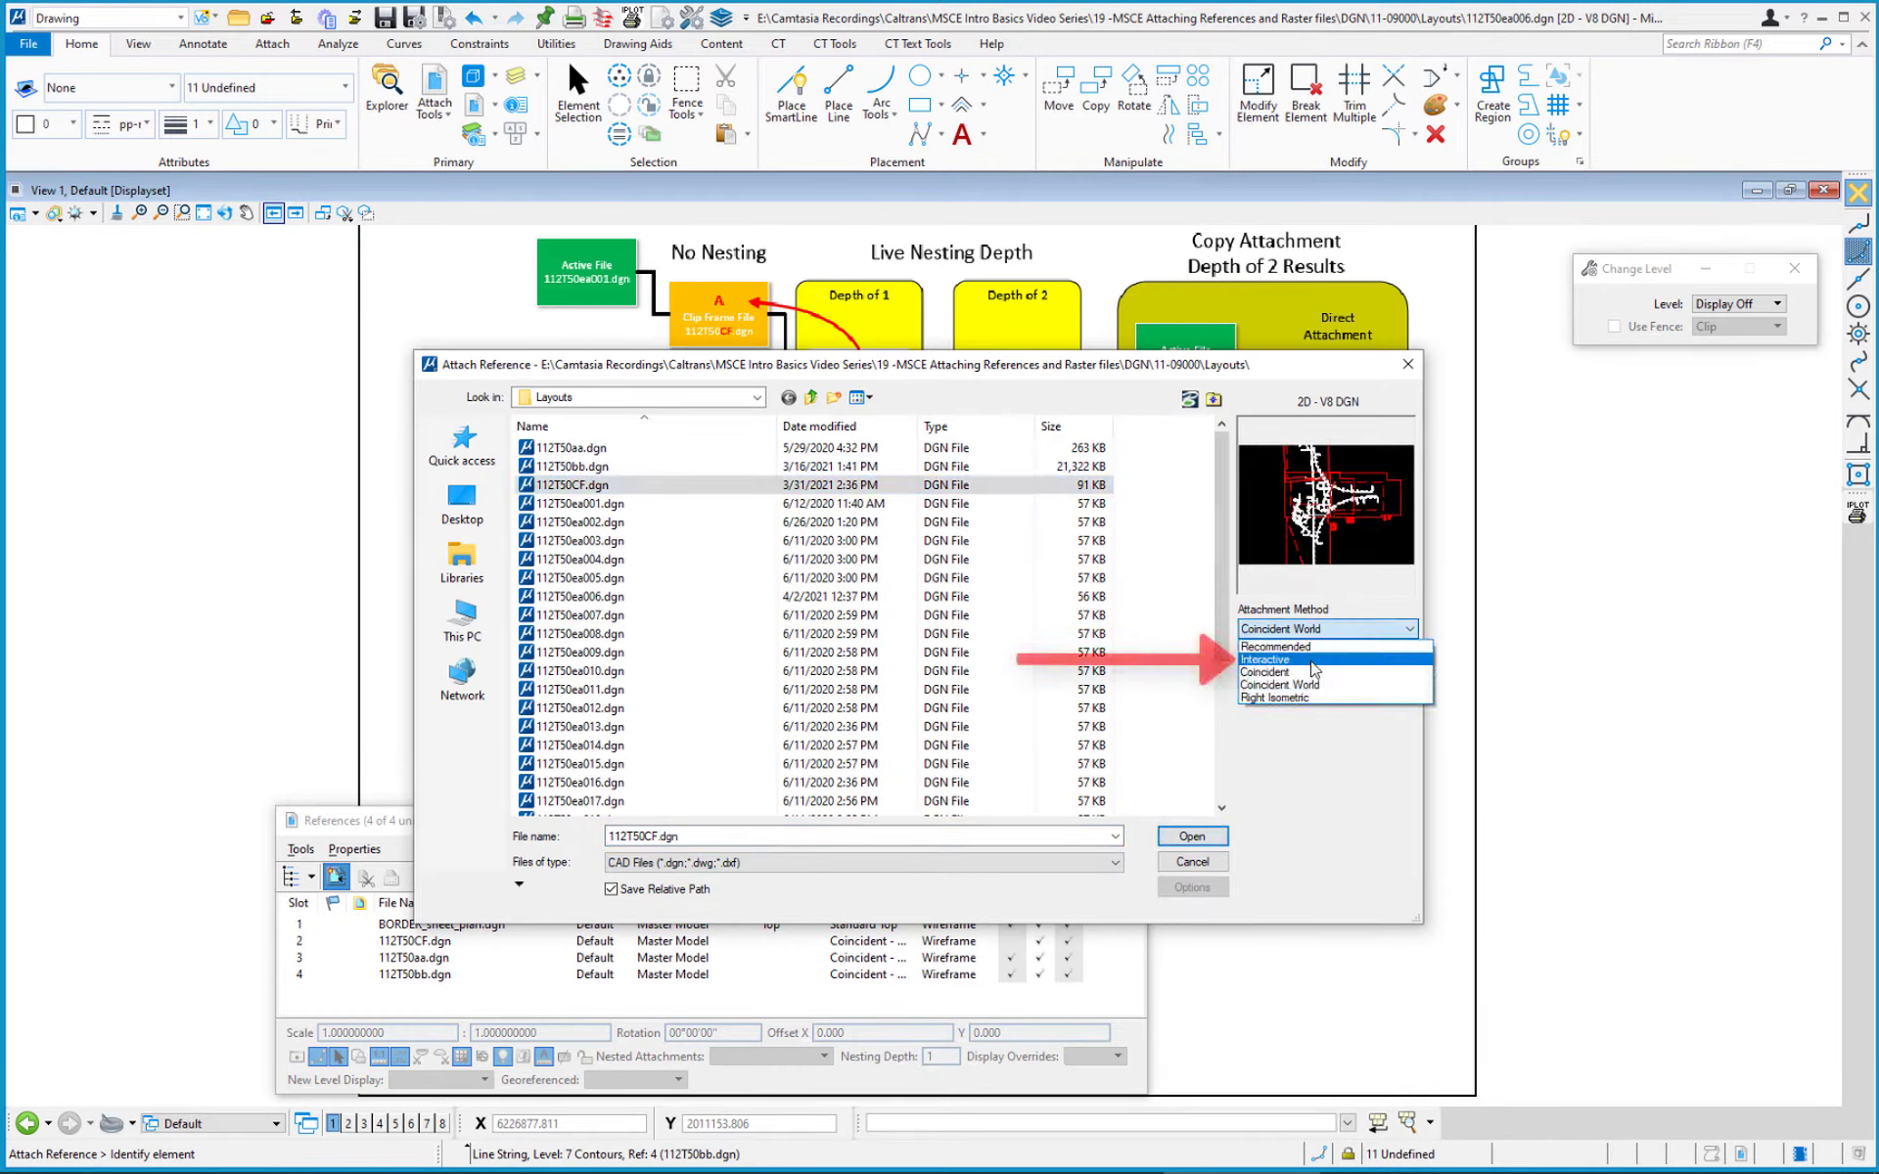
click(1315, 669)
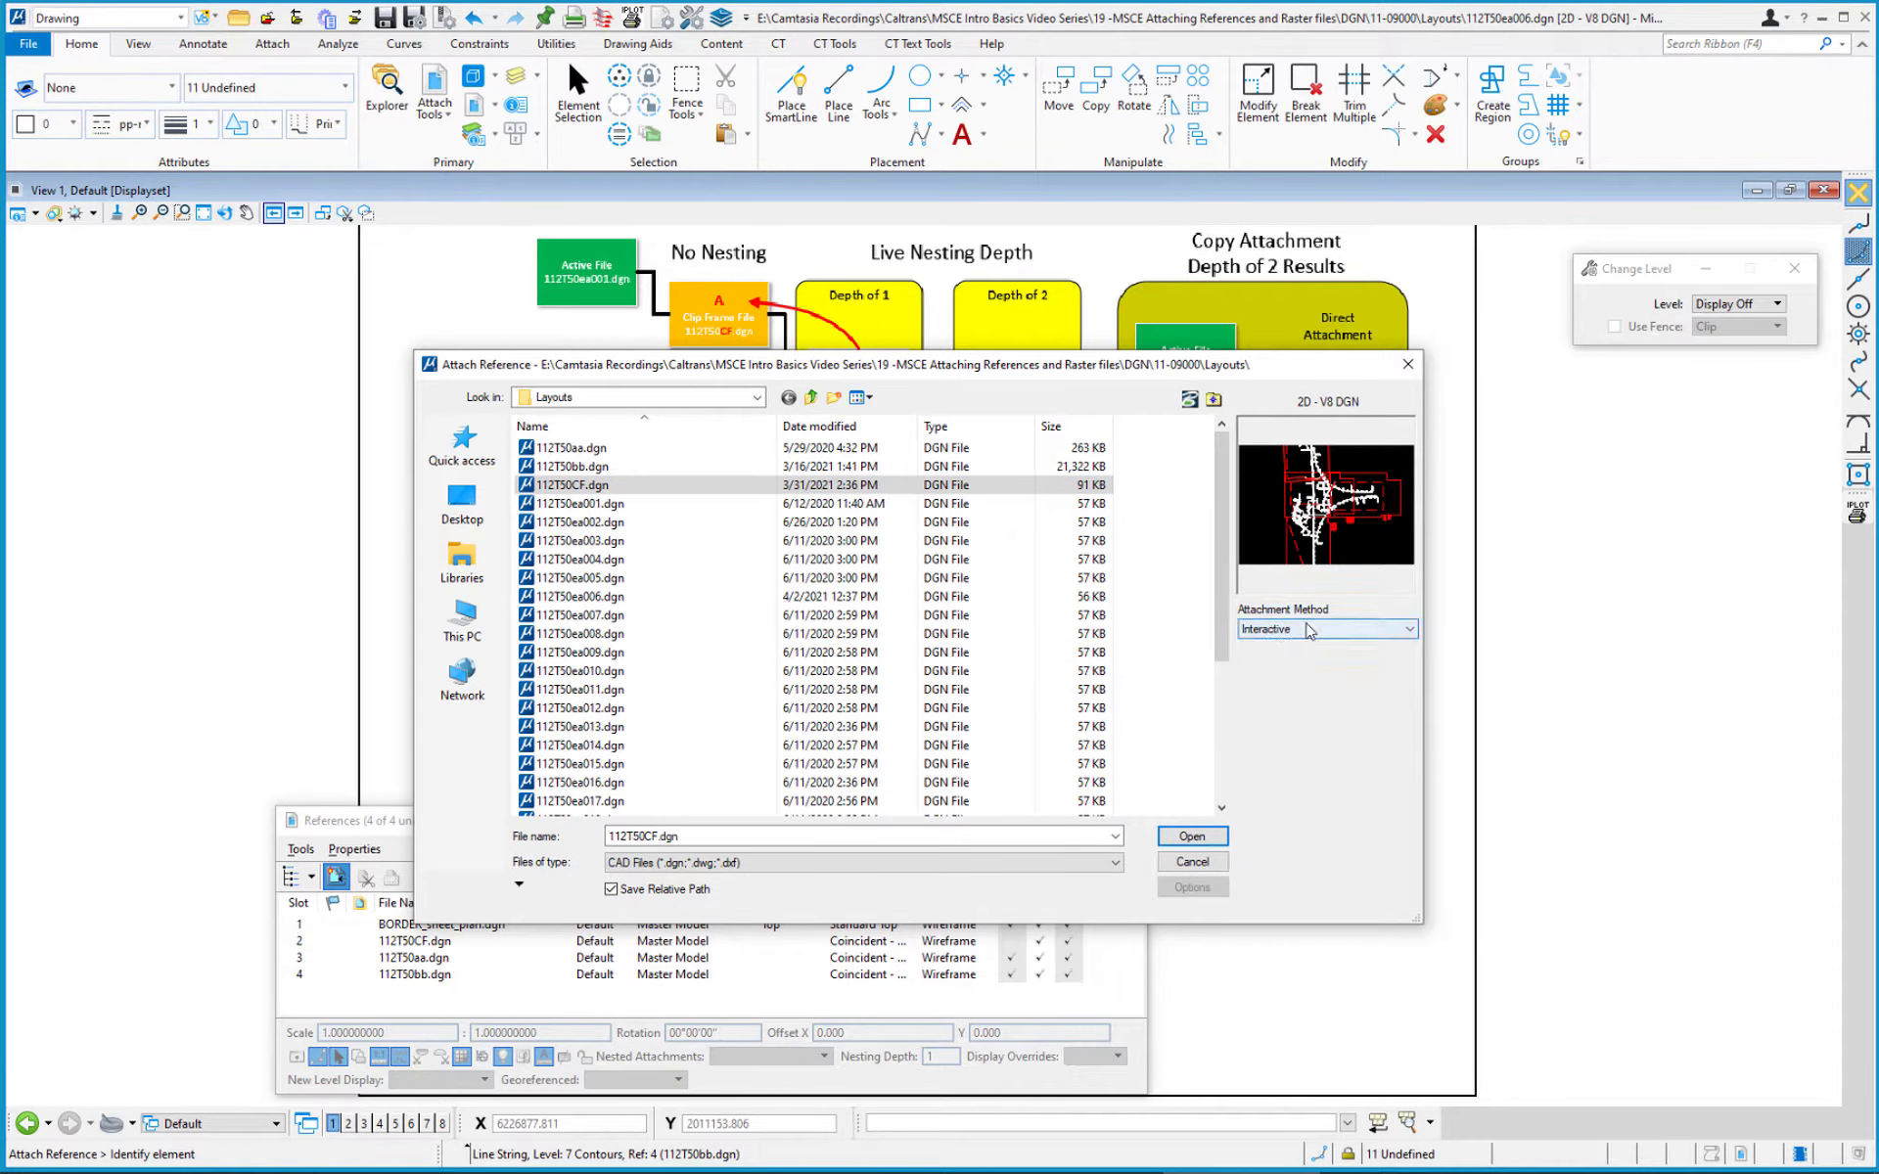
click(1194, 838)
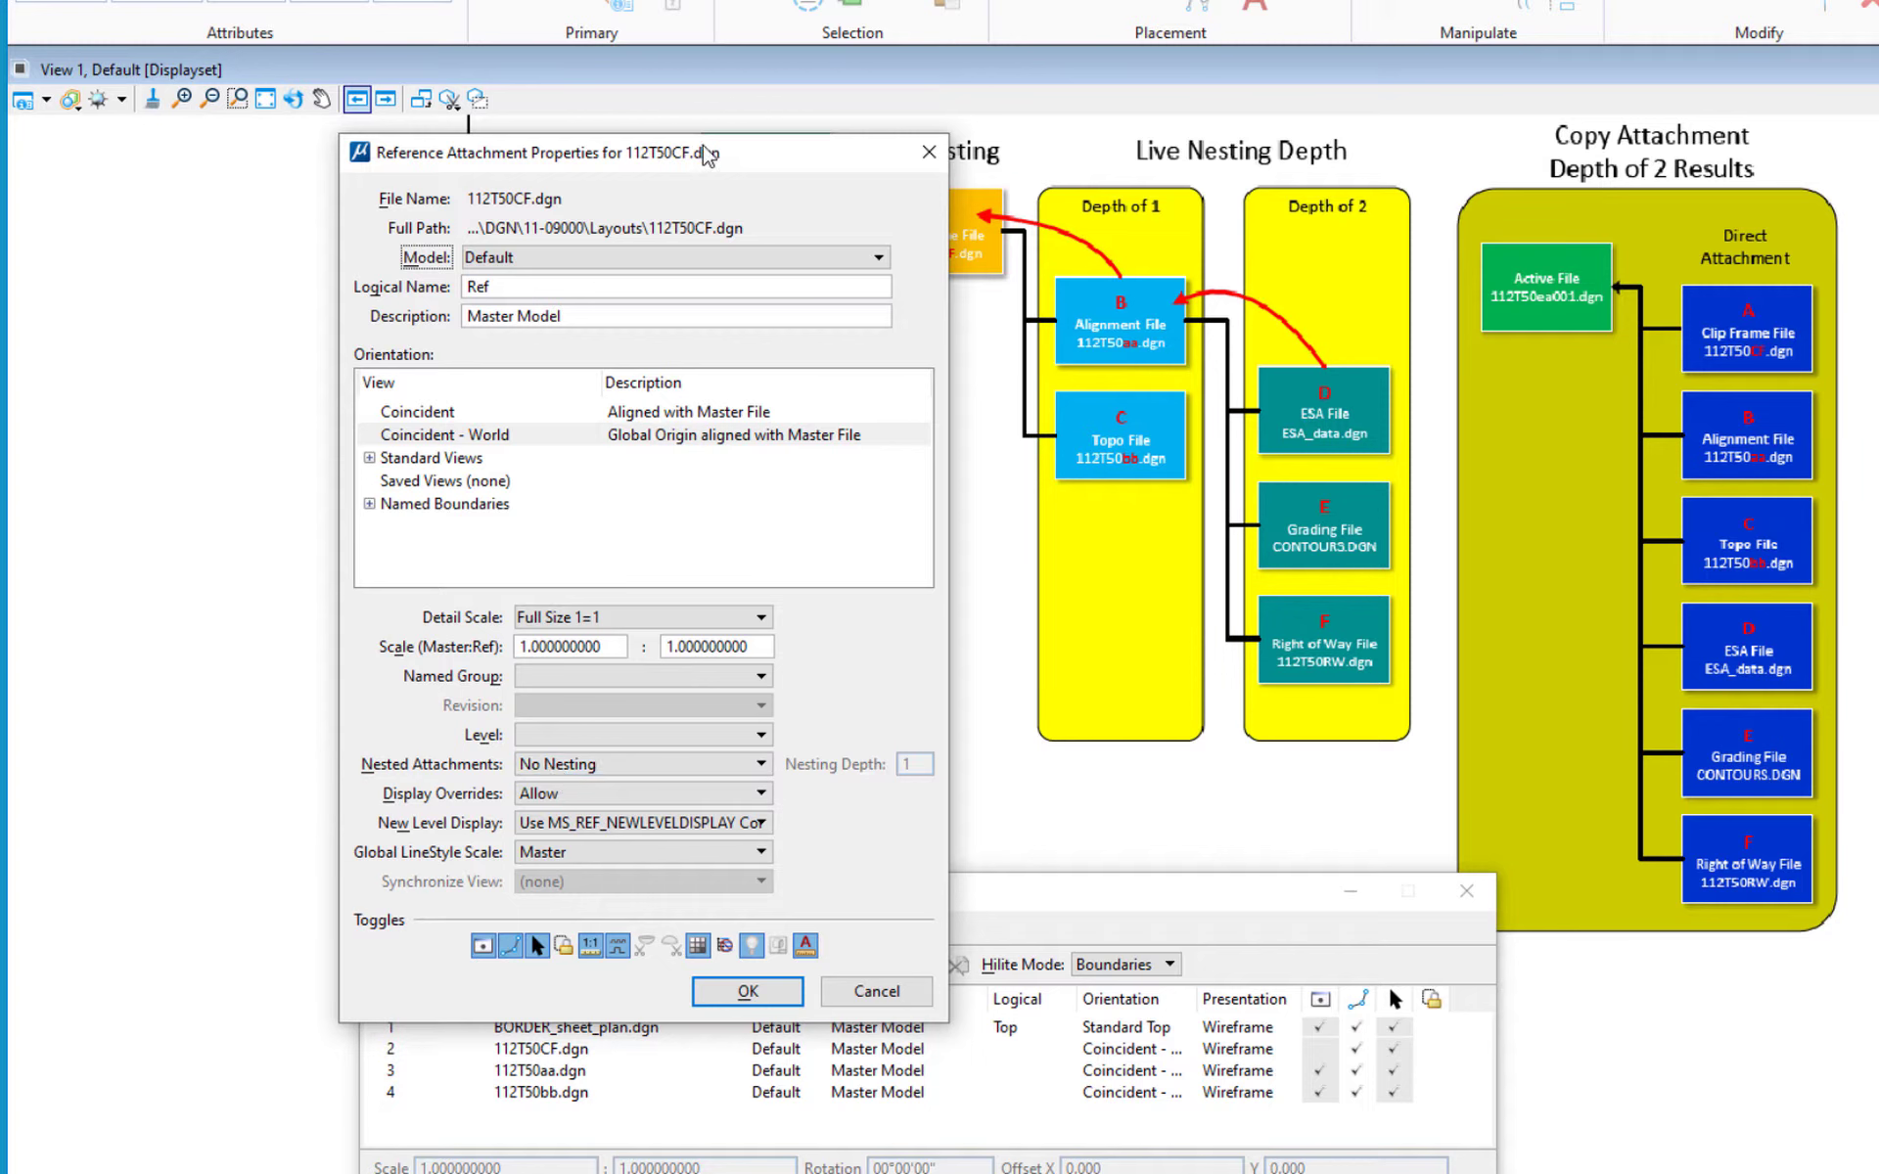
Step: Set the nested attachments of the 112T50CF.dgn attachment to Live Nesting with a nesting depth of 2
drag(705, 155, 421, 193)
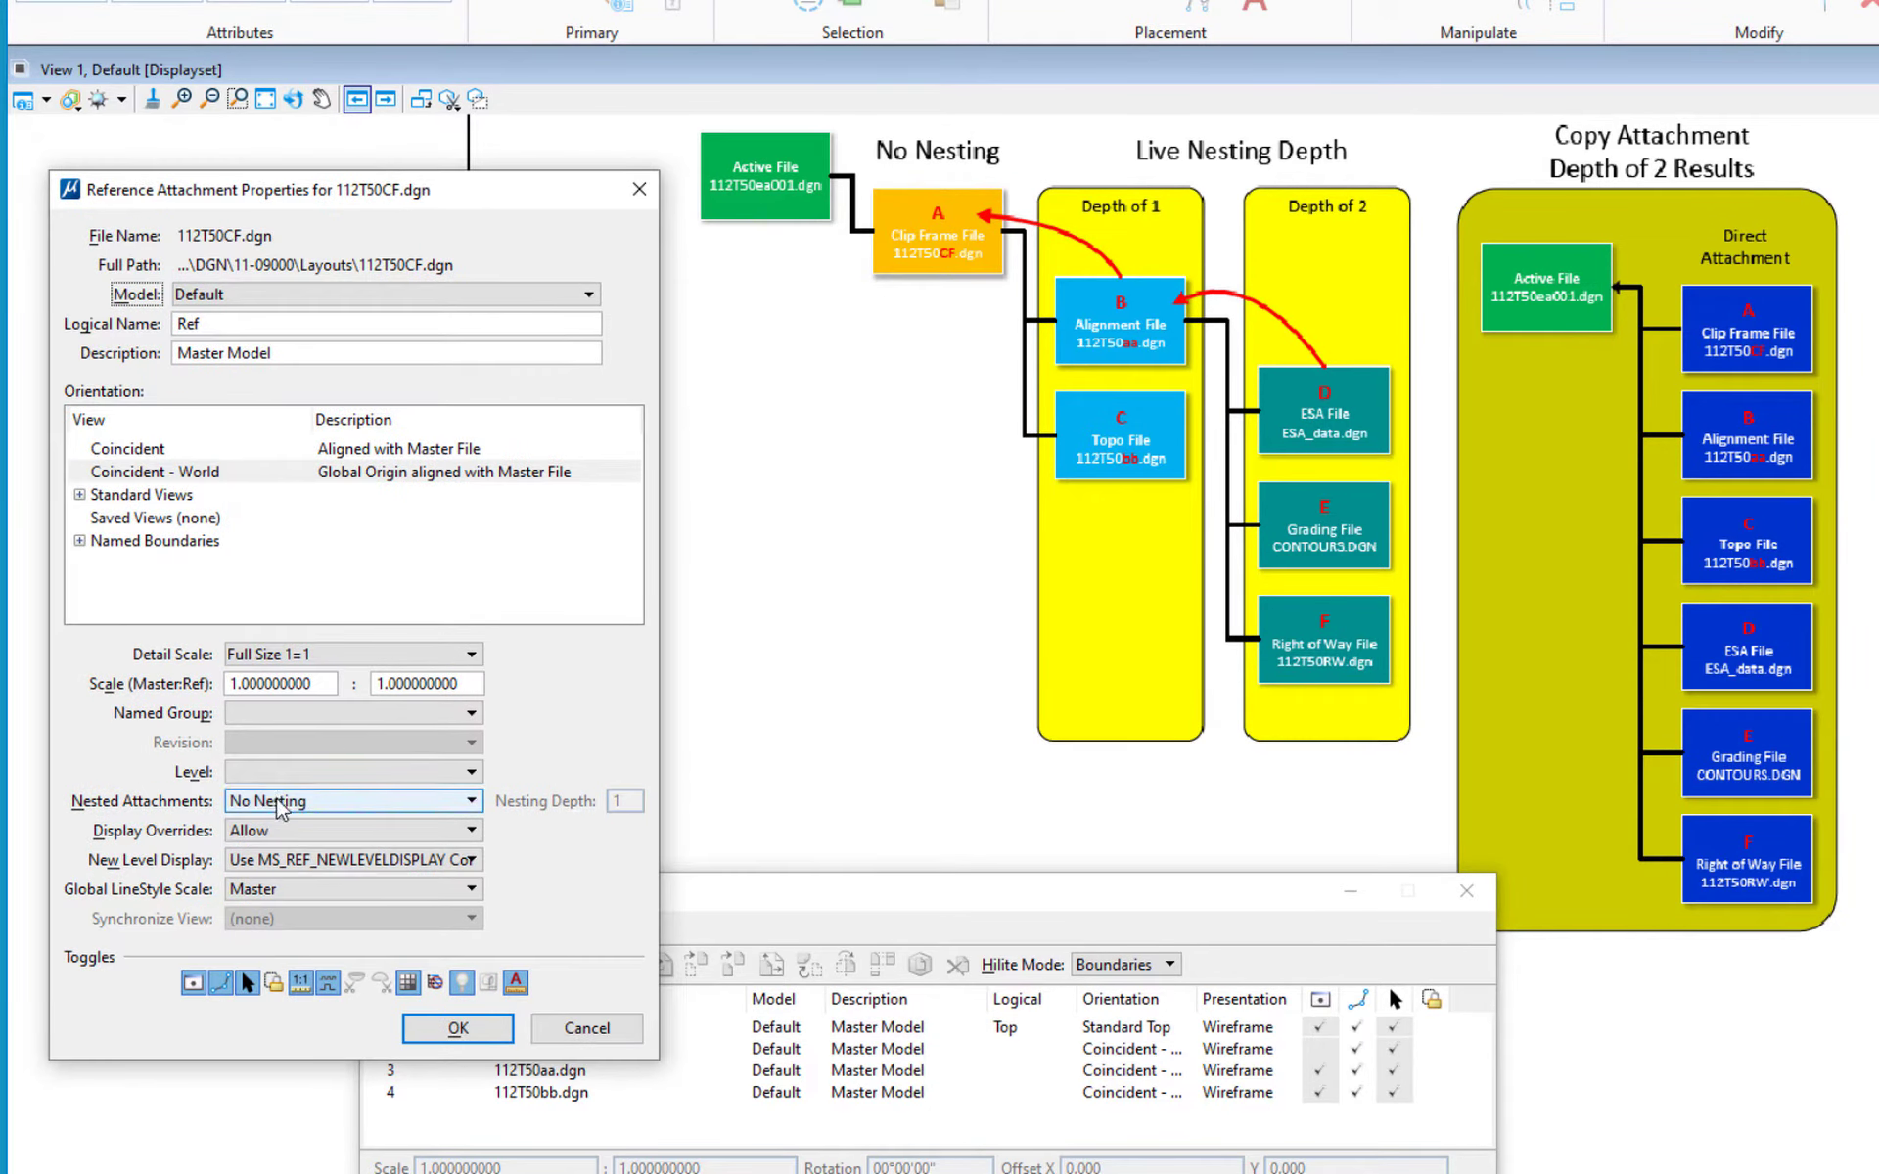
click(281, 809)
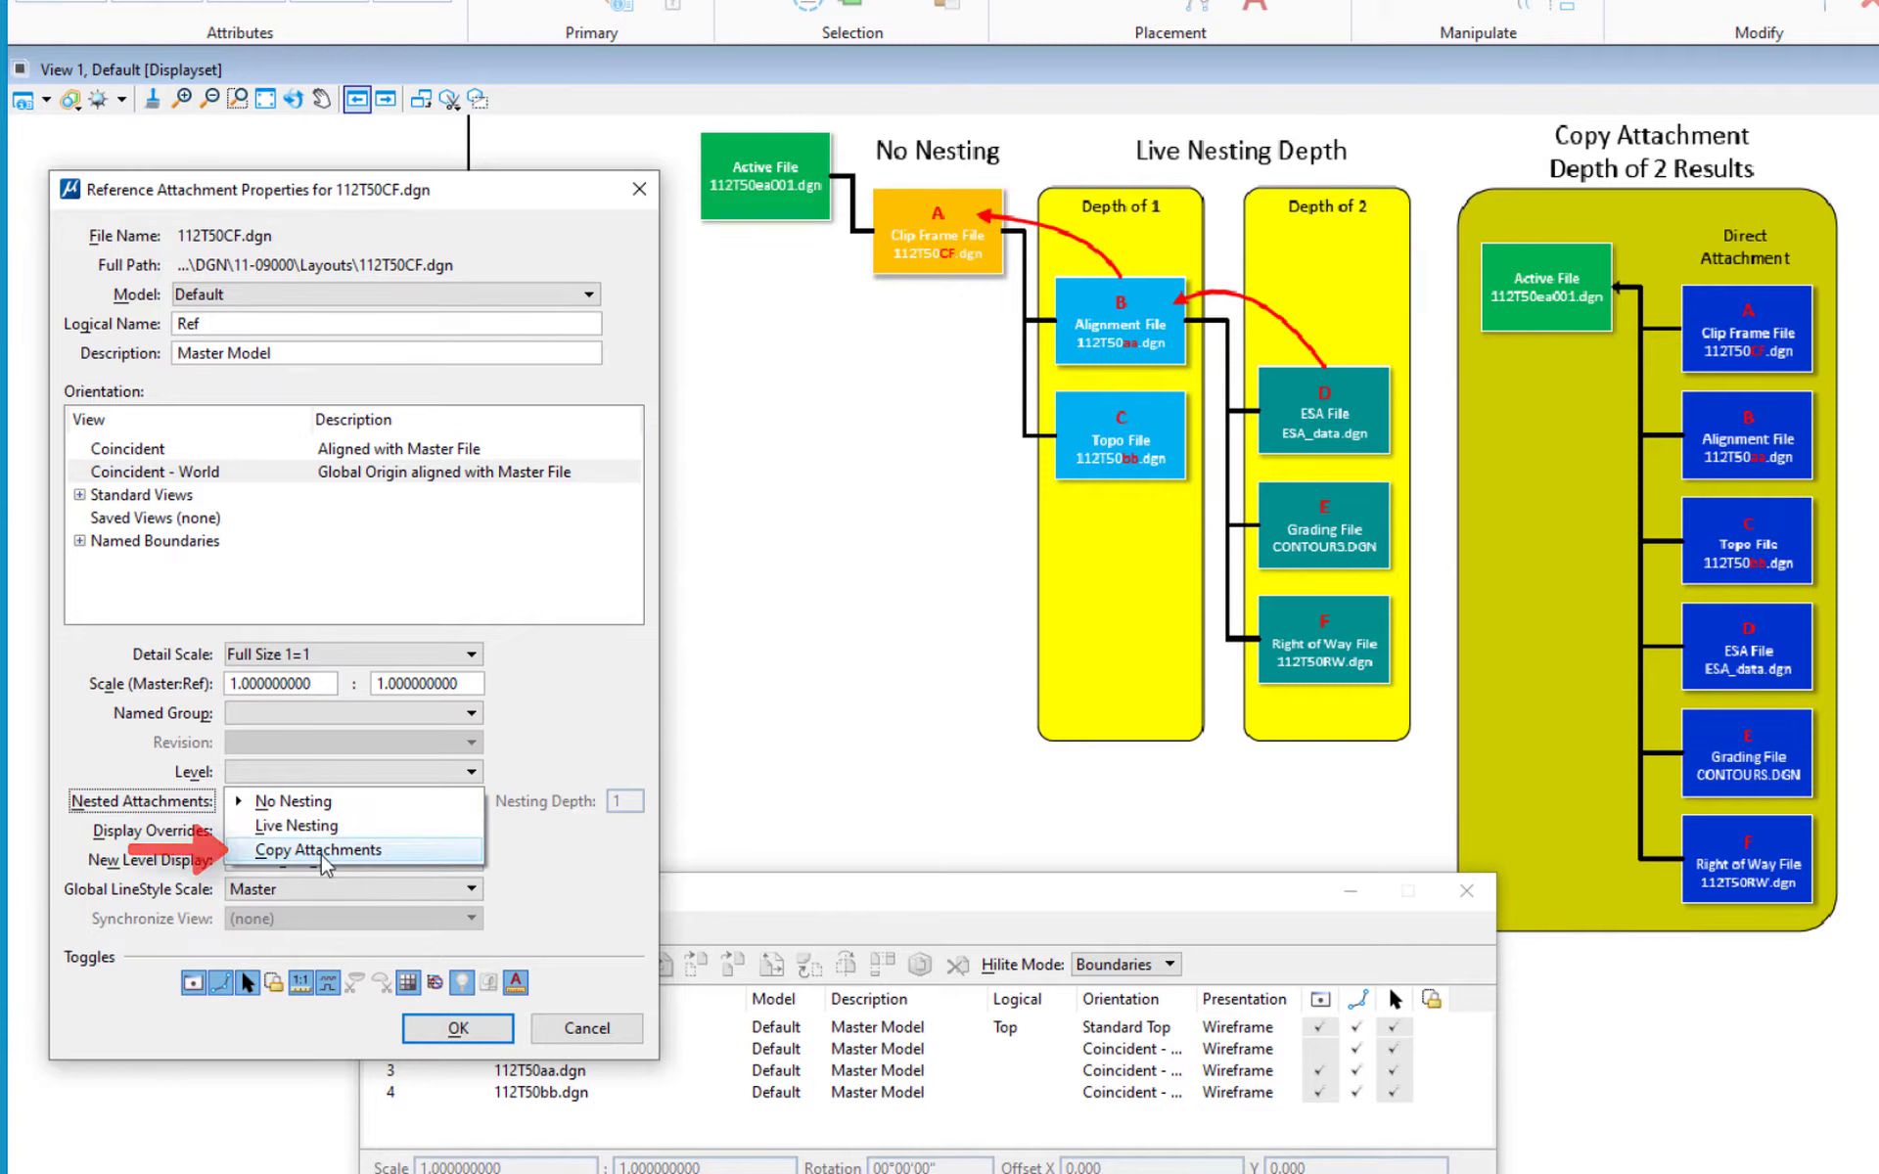
click(294, 803)
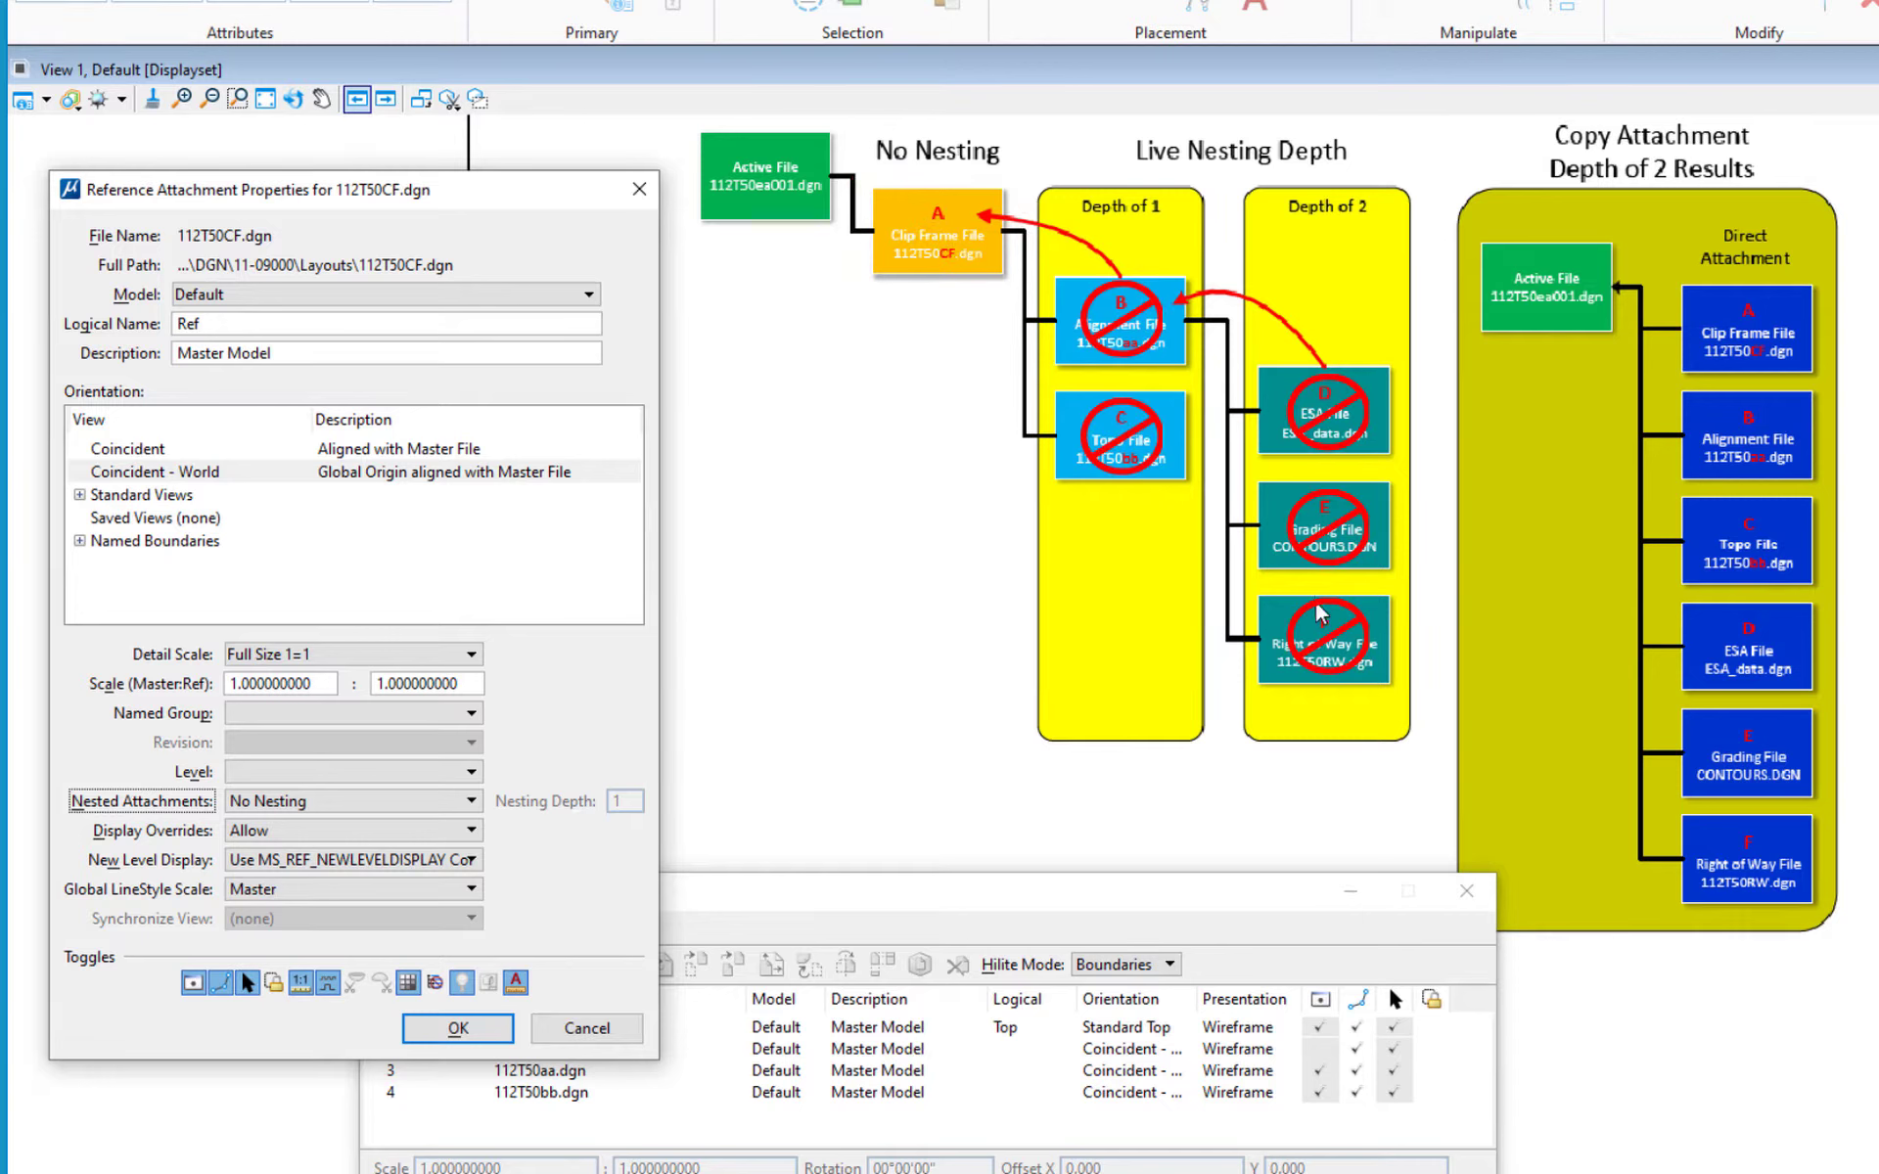
click(396, 803)
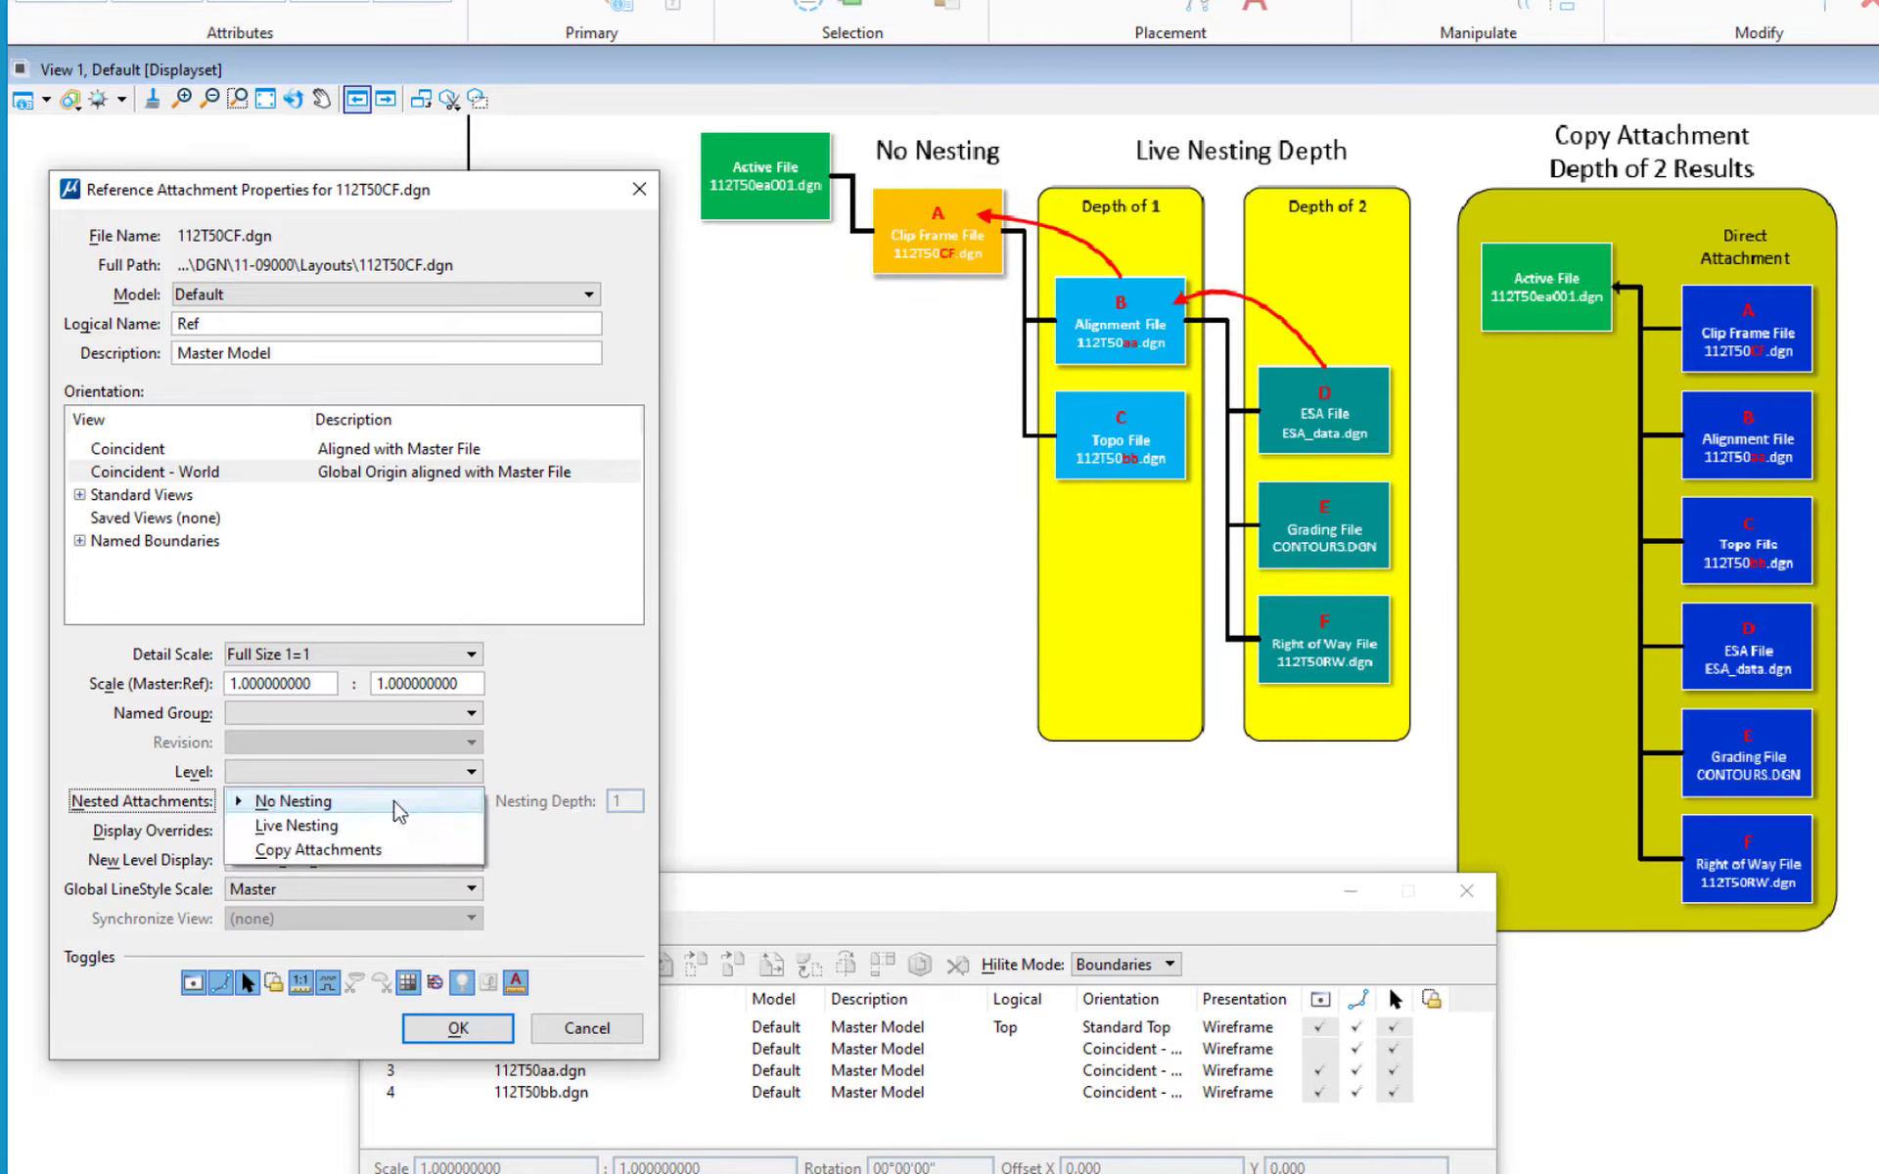
click(392, 827)
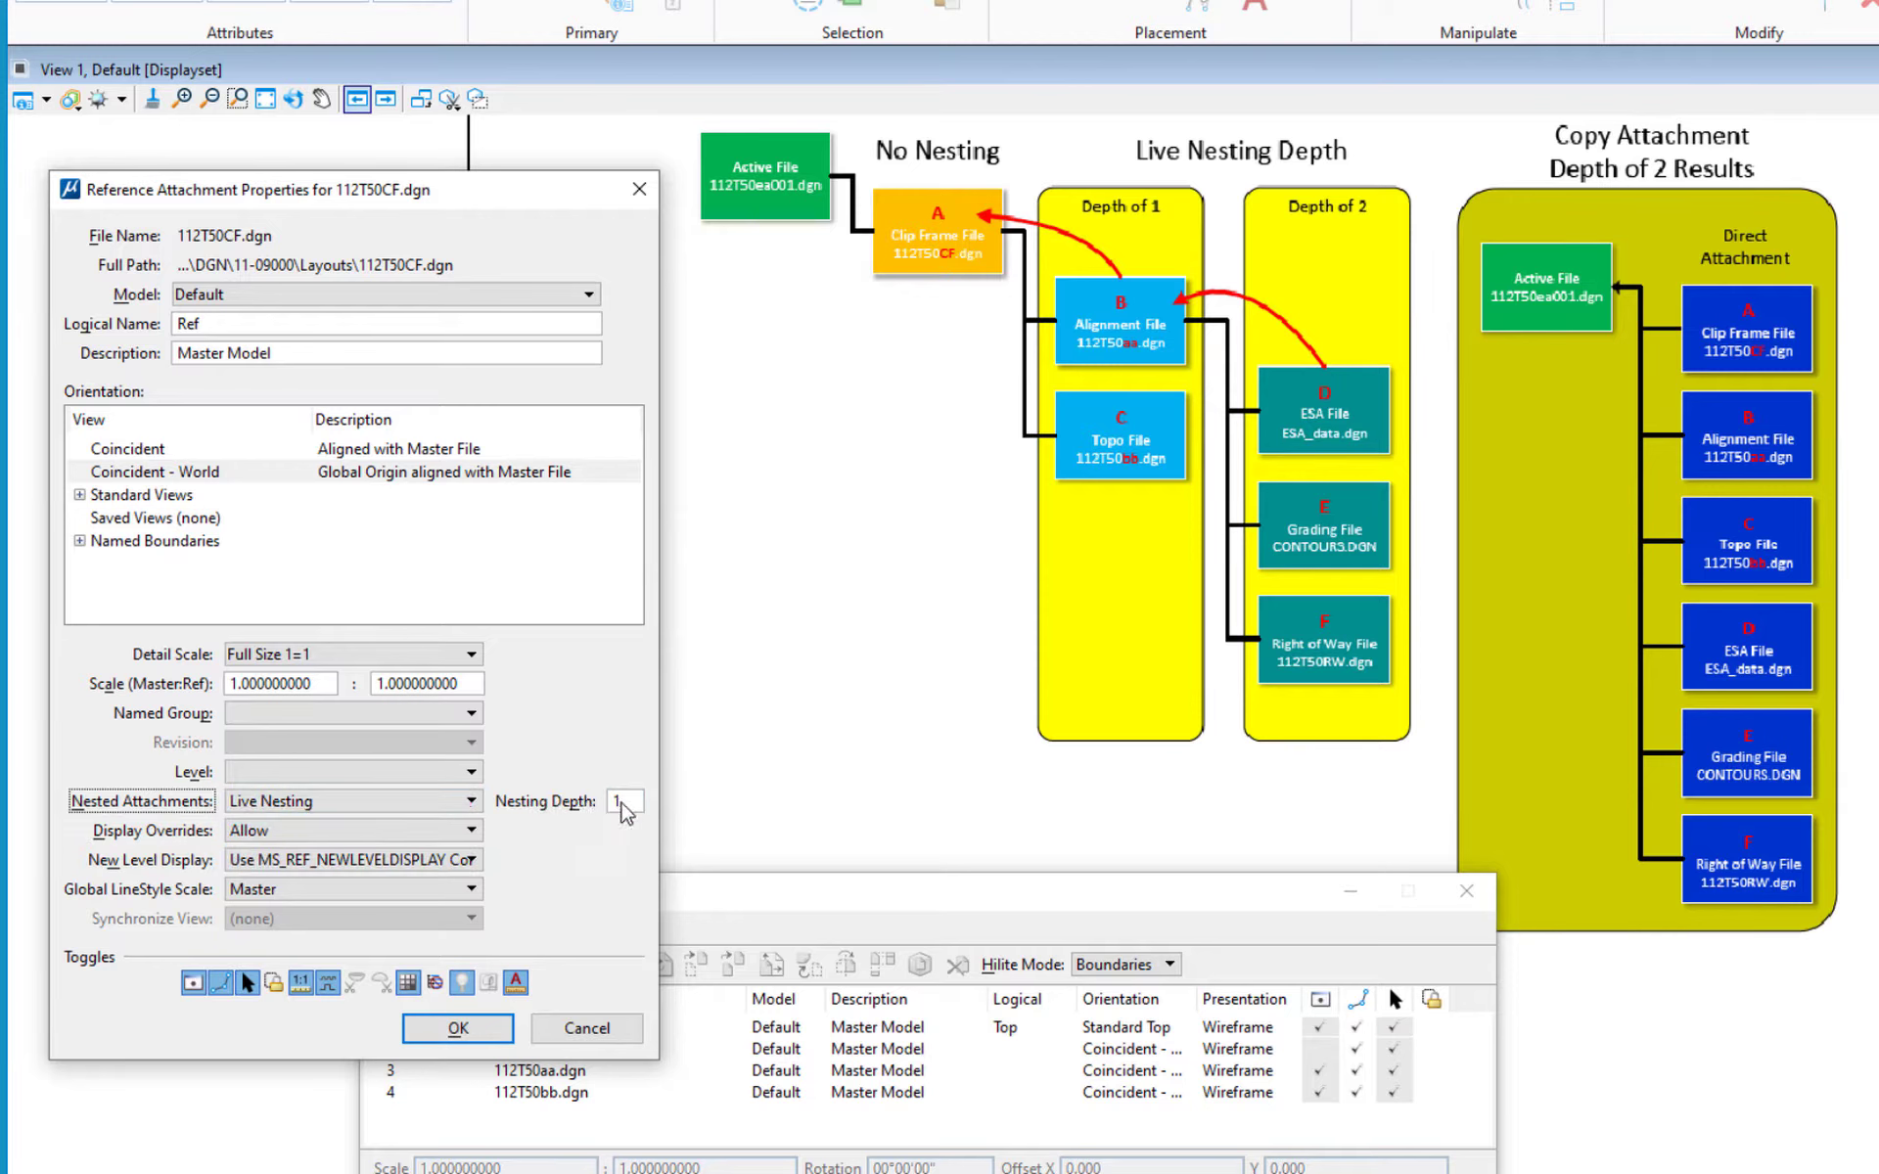
double_click(615, 804)
text(2)
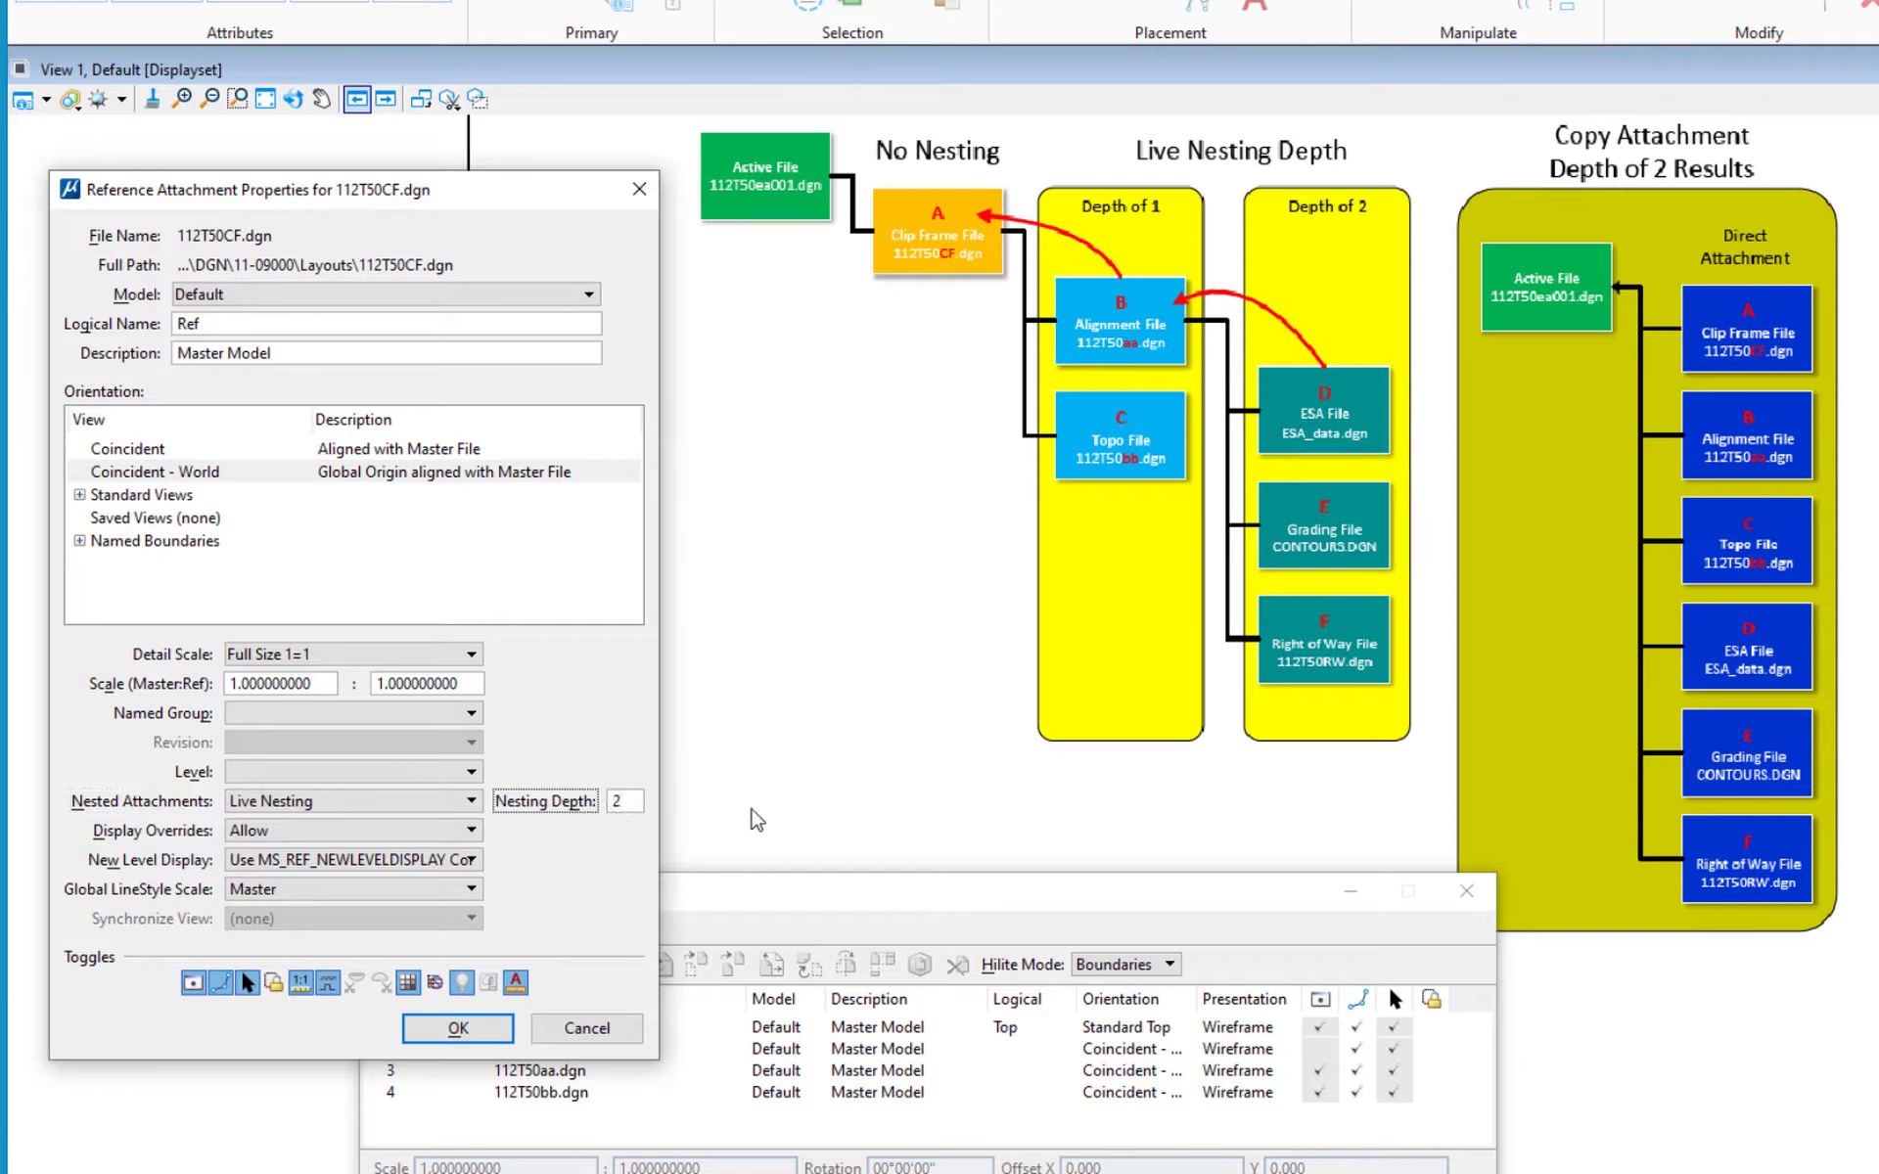
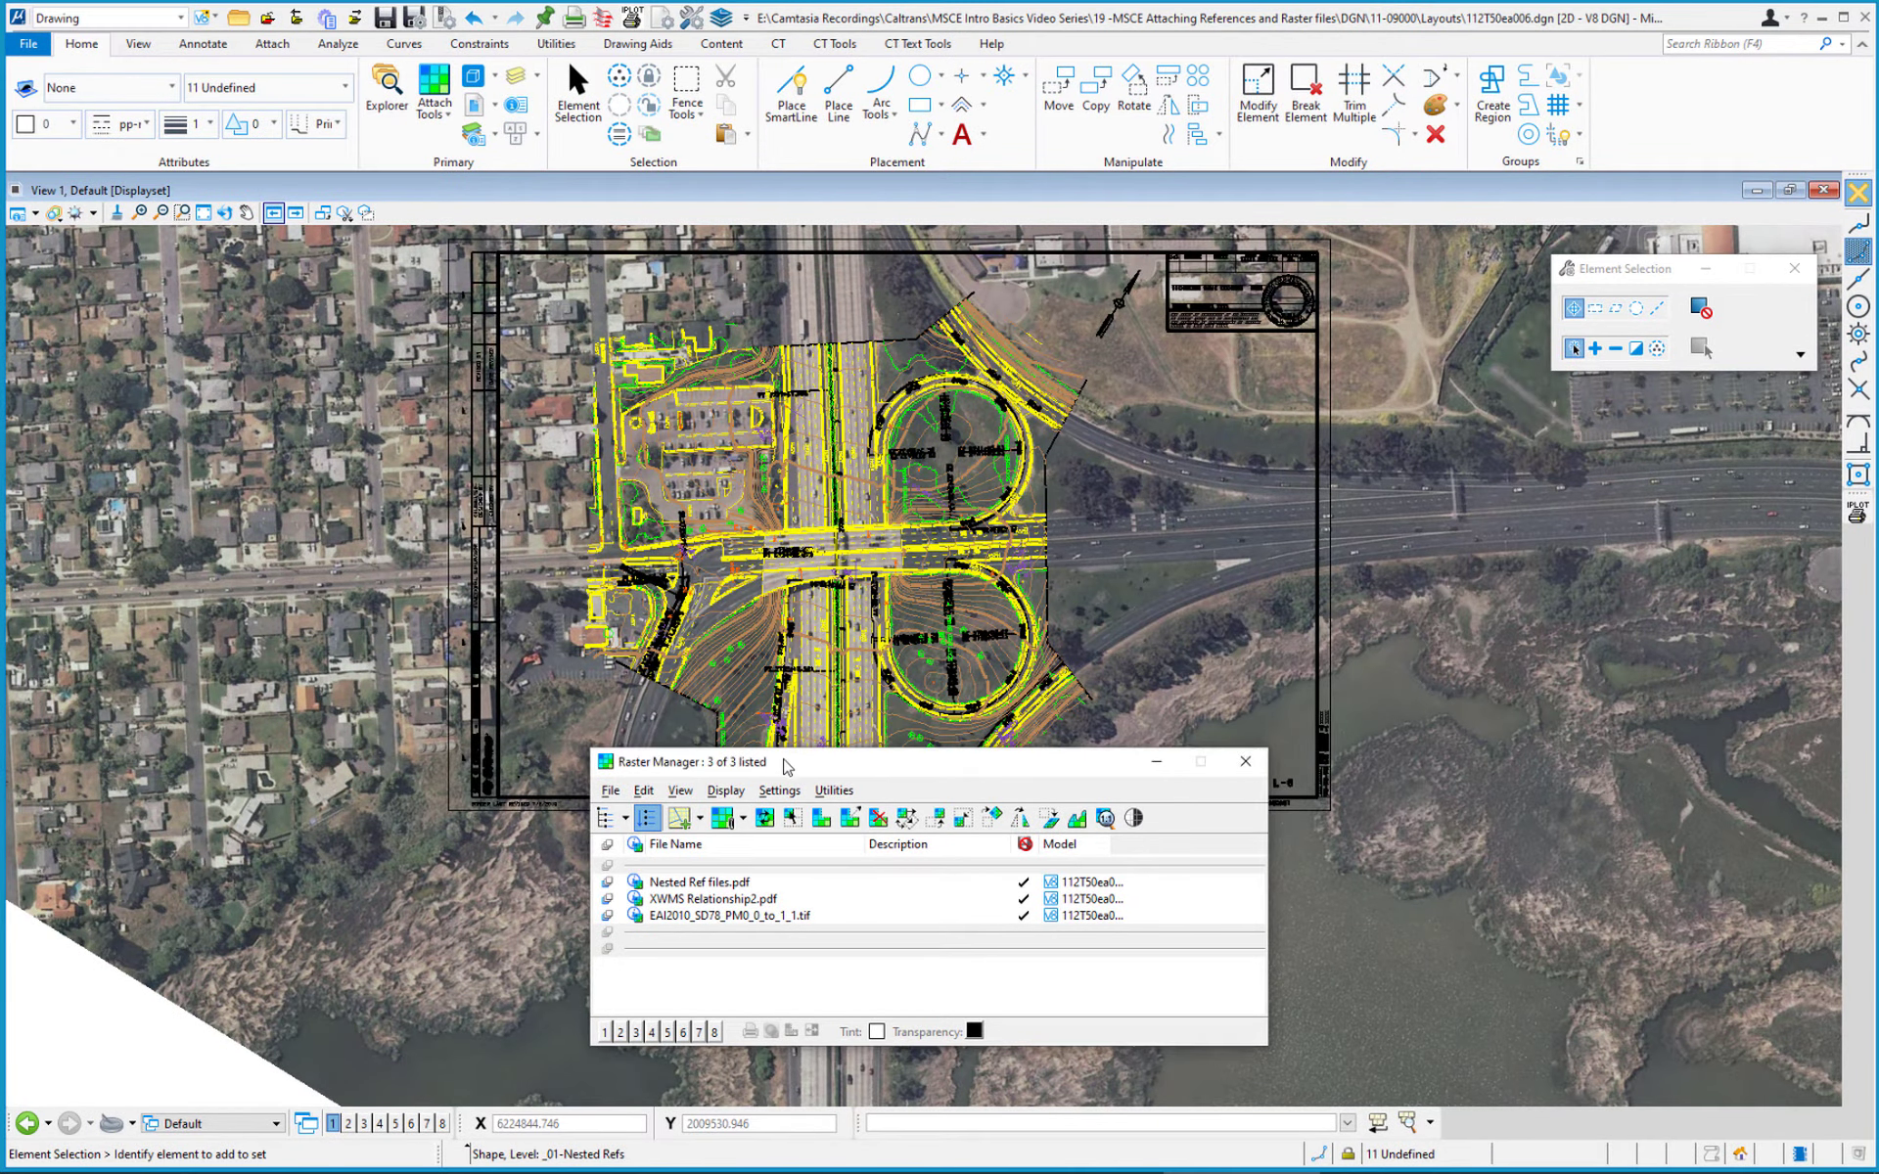
Step: Open the References dialog beside Raster Manager and turn on the display of 112T50CF.dgn
drag(788, 768, 1298, 802)
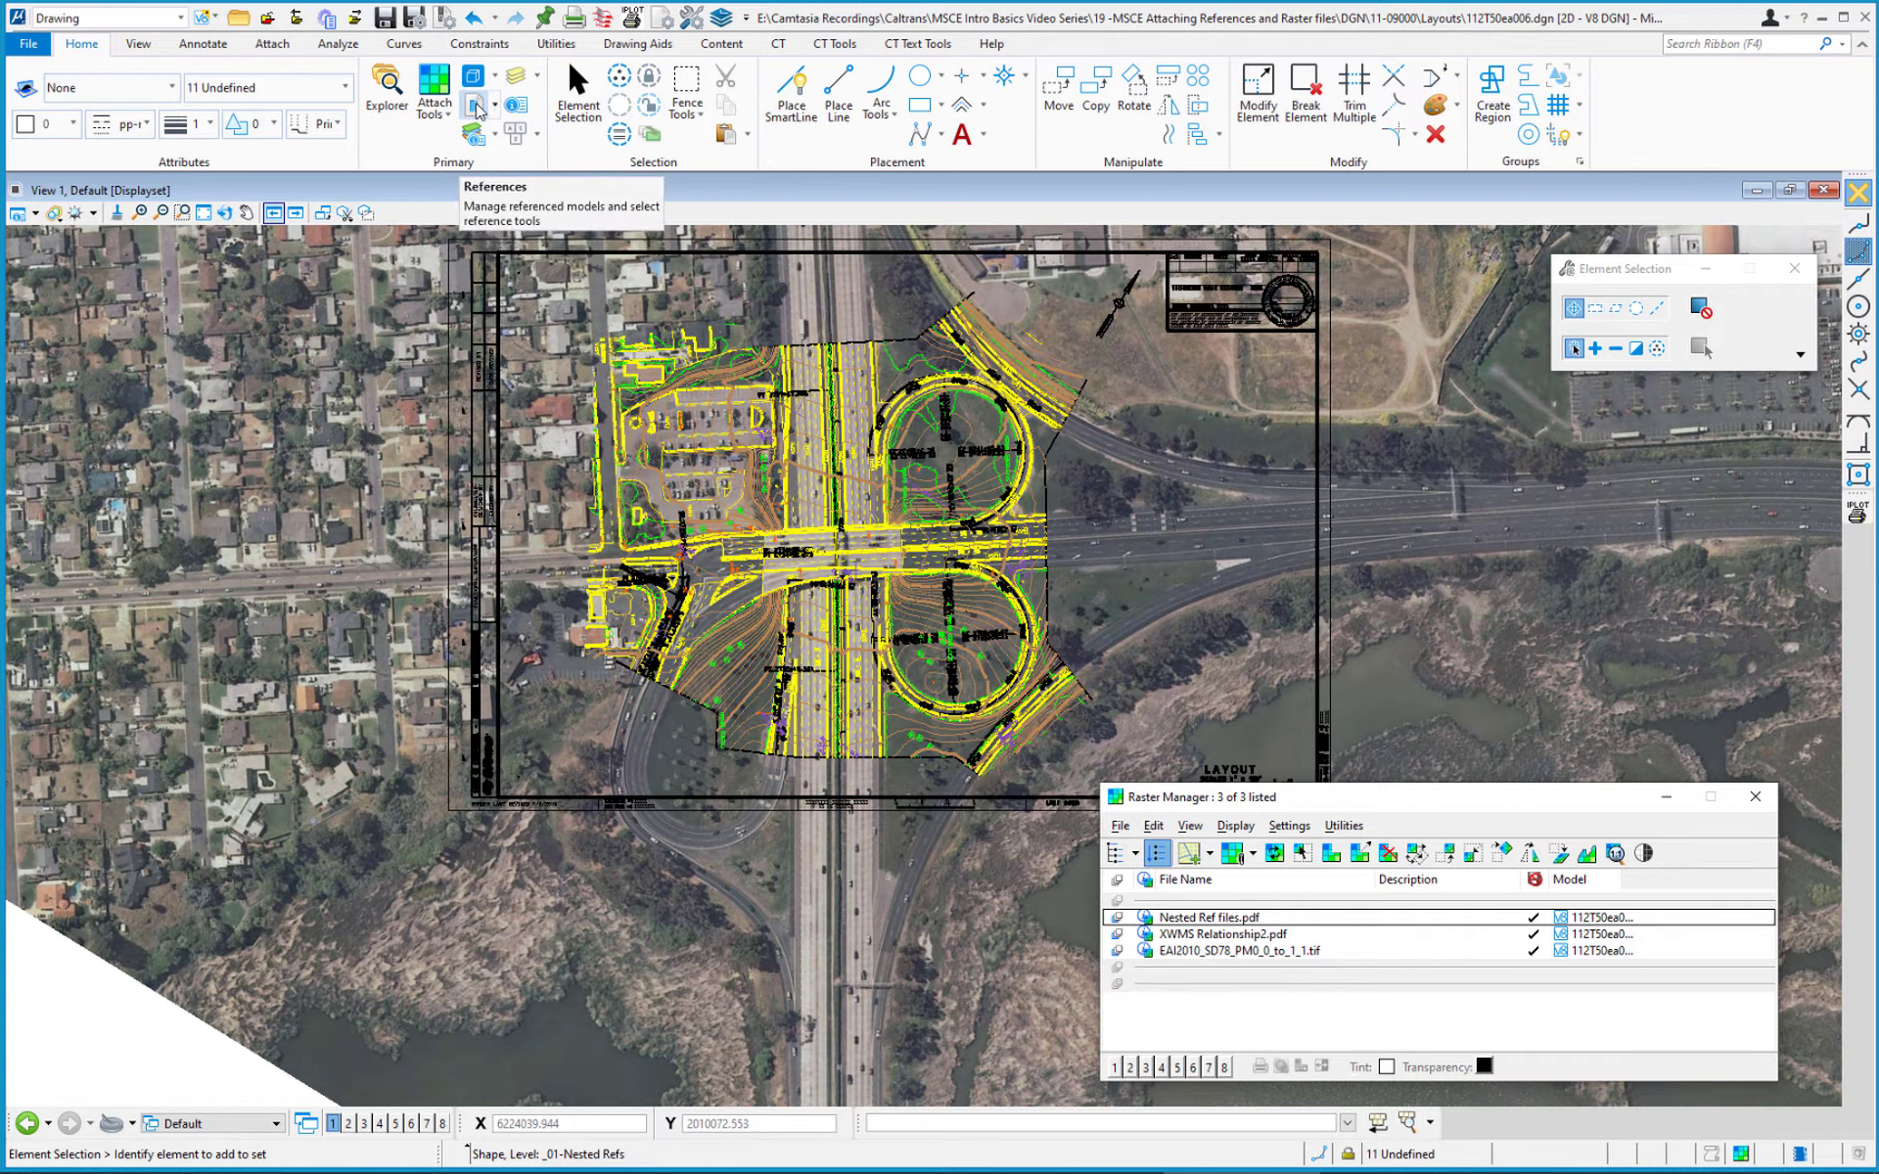
click(477, 106)
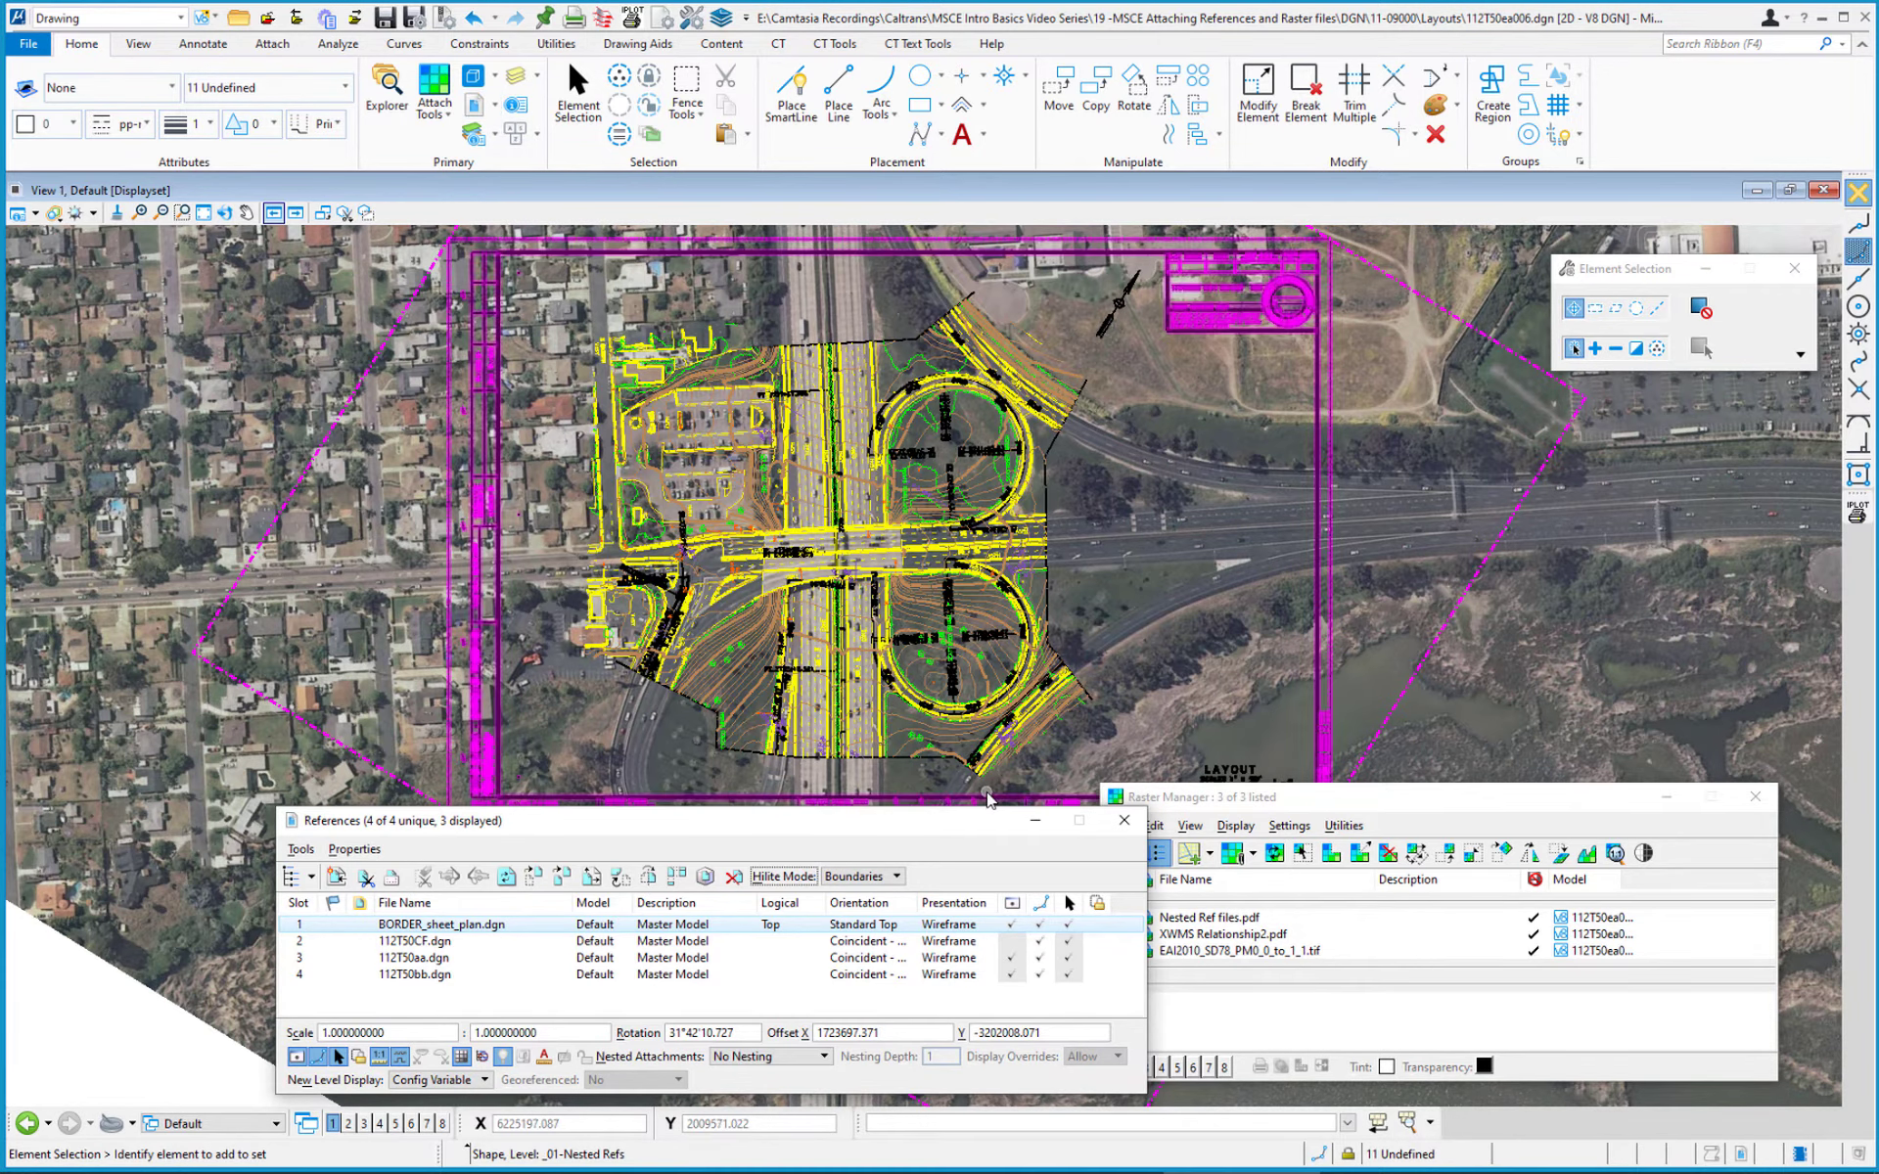
drag(962, 835, 895, 833)
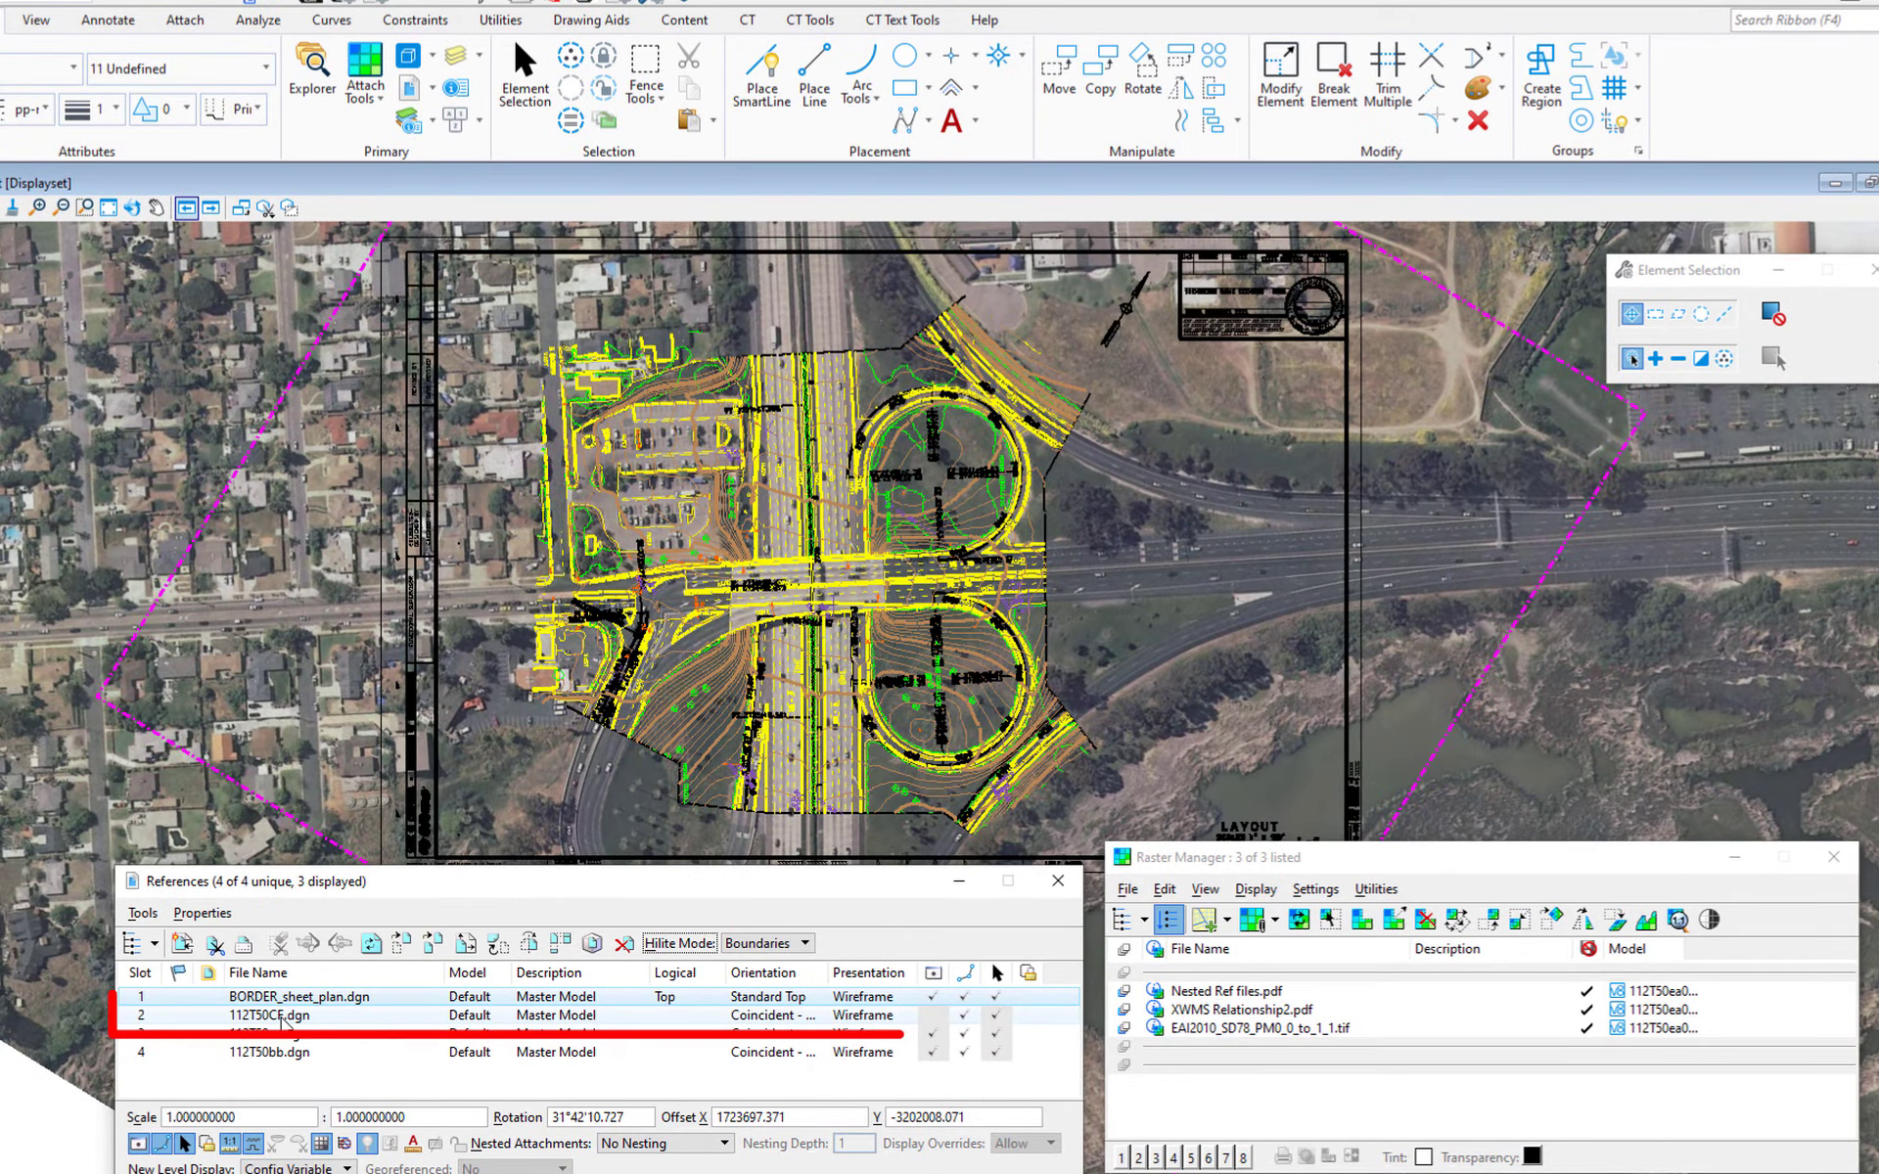
click(284, 1020)
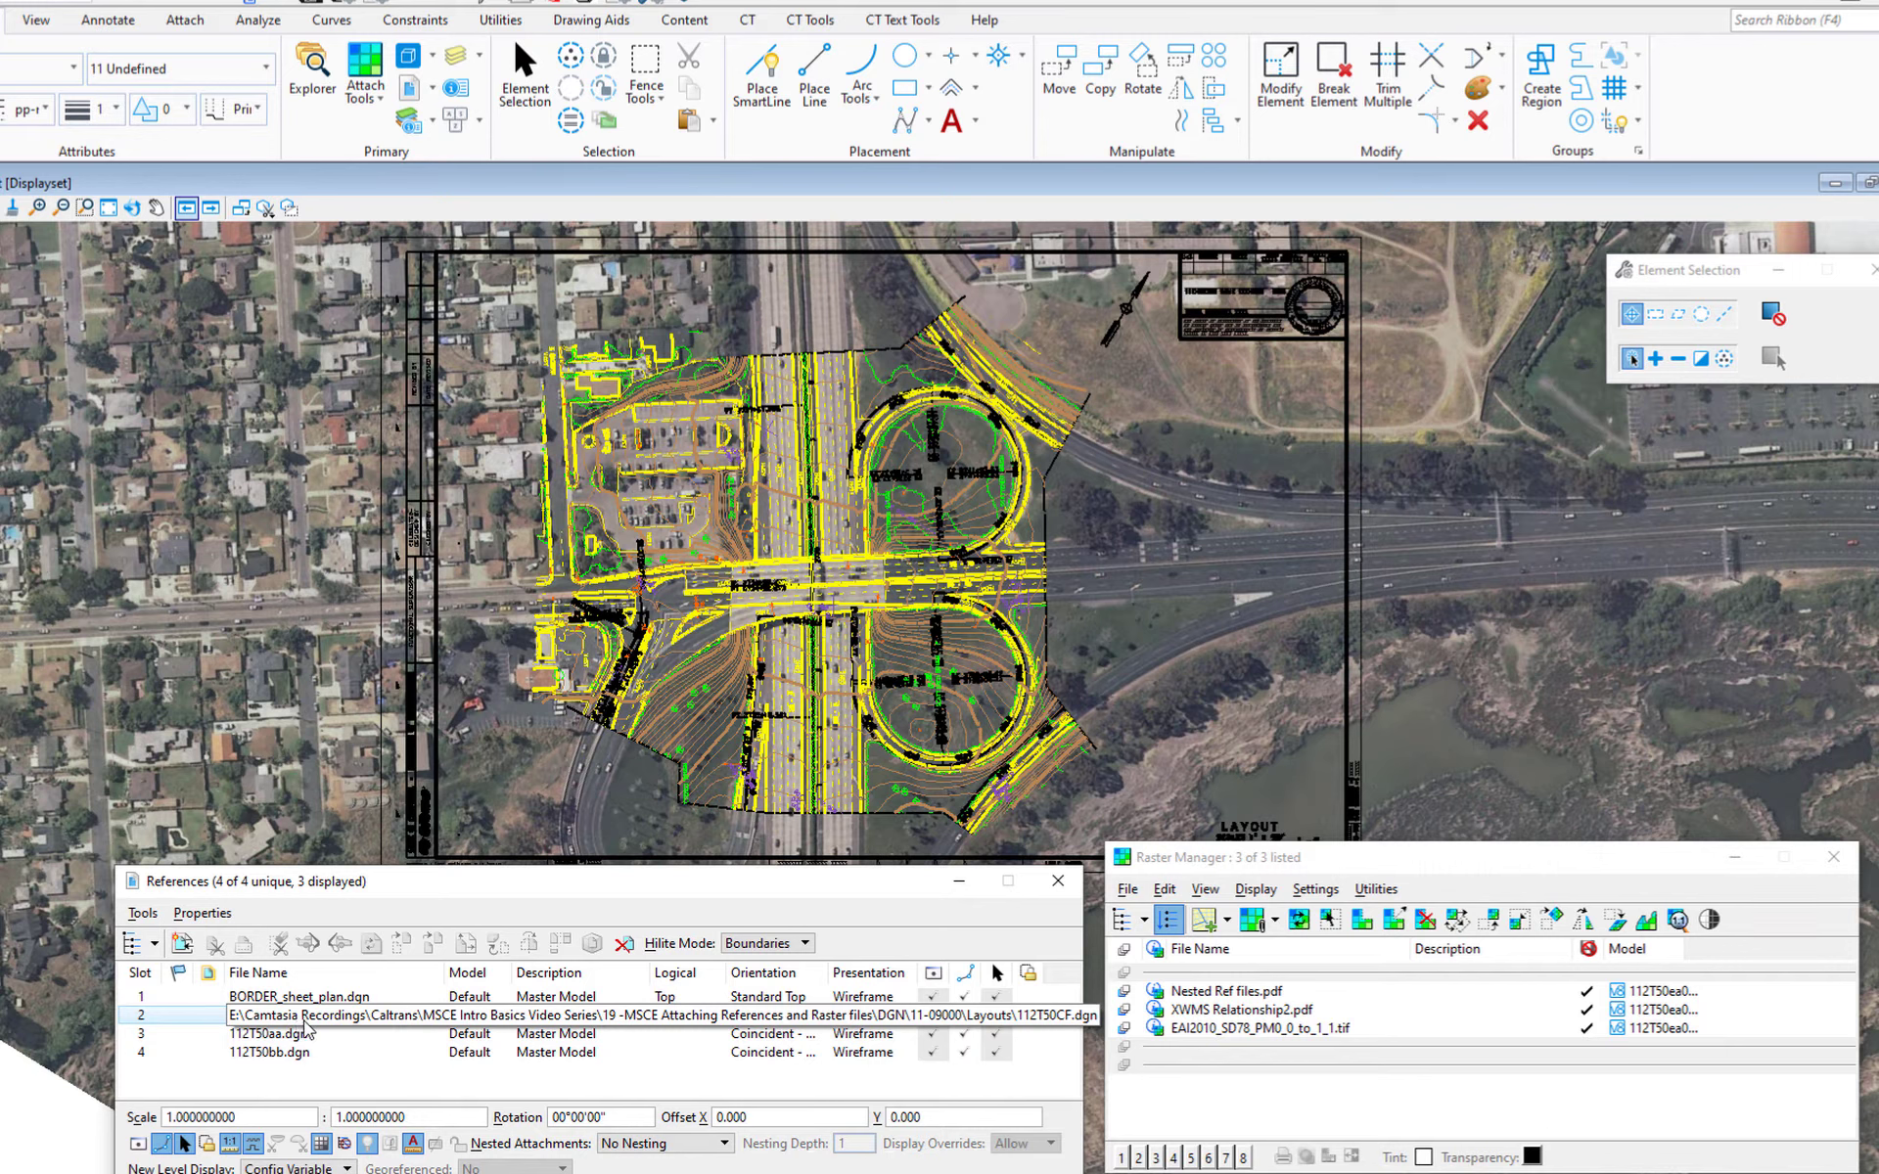
click(137, 1145)
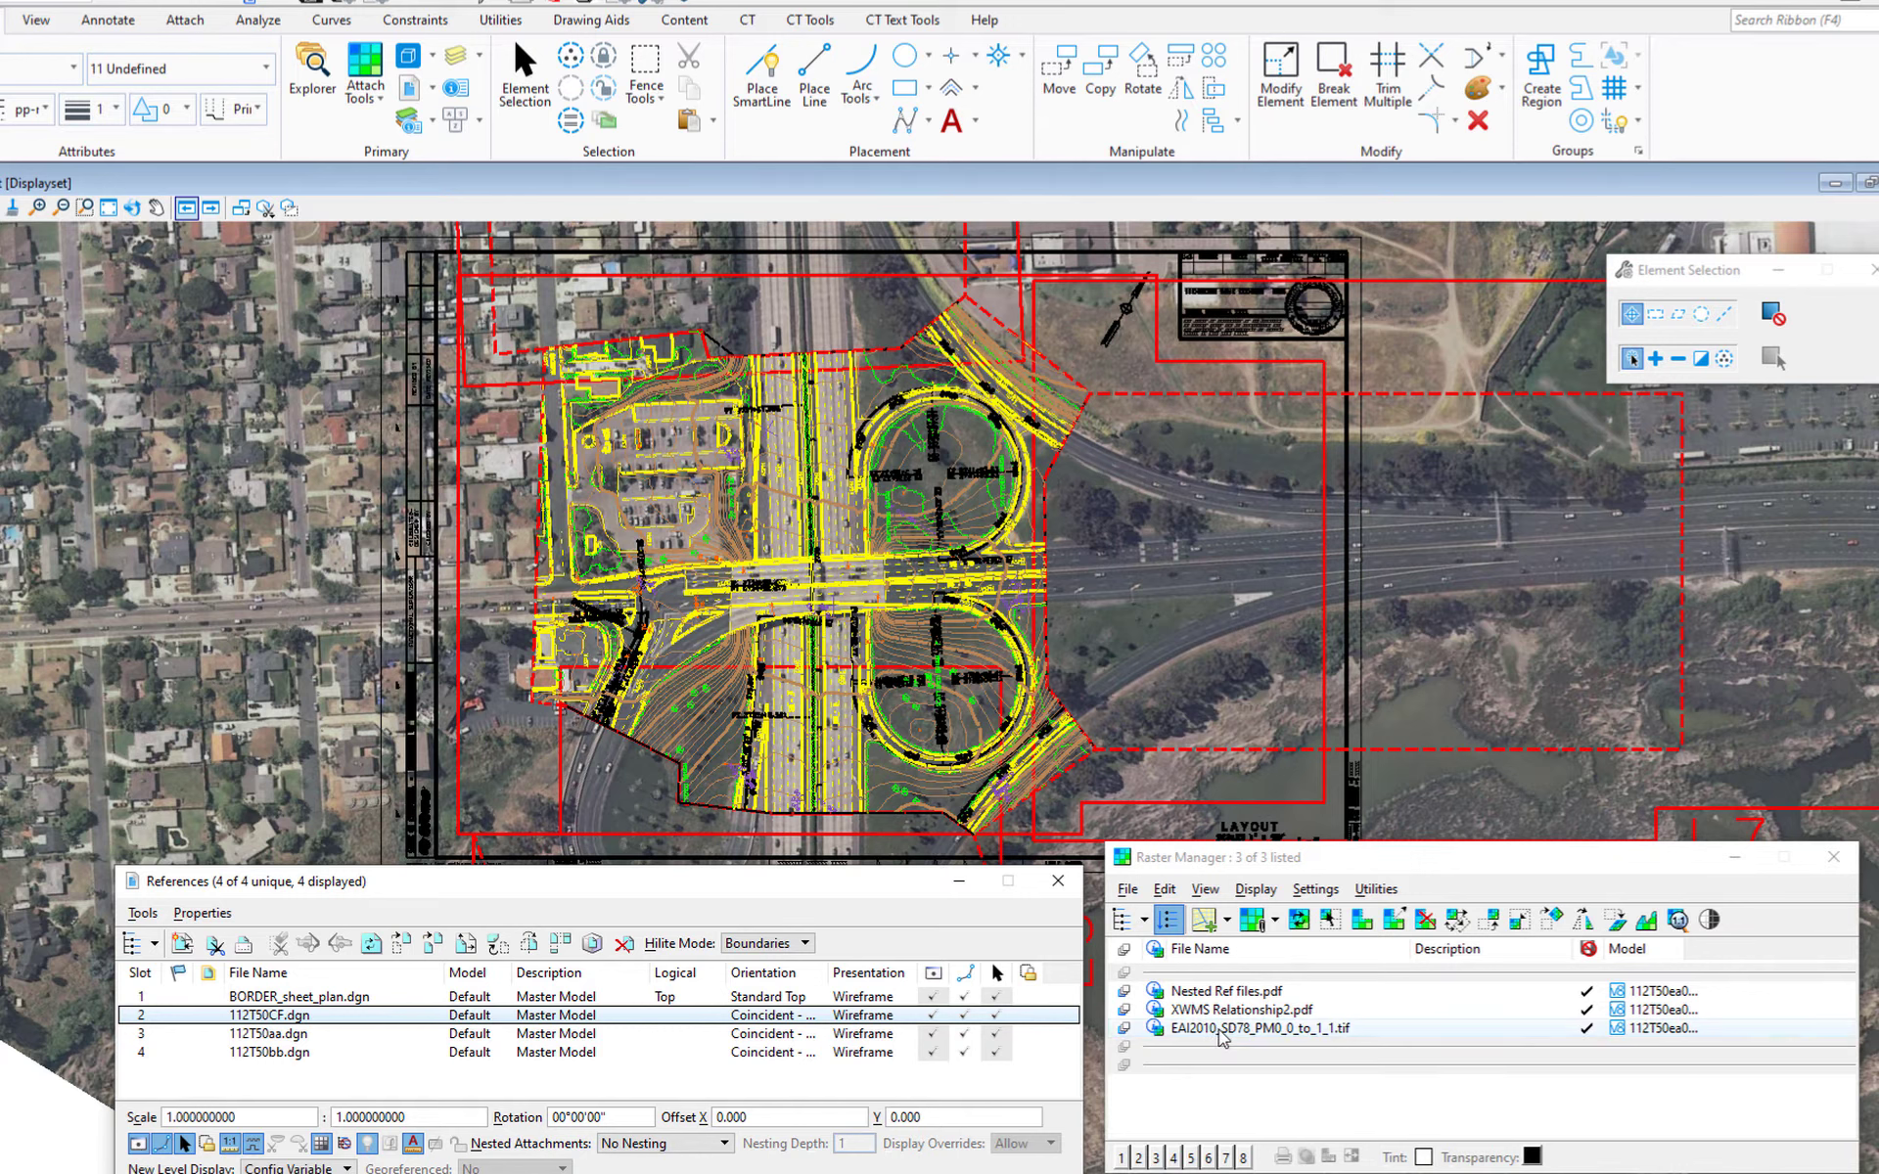
Step: Clip raster EAI2010_SD78_PM0_0_to_1_1.tif to the 112T50CF.dgn shape around the interchange, using the Element method and Clip Boundary mode
click(1222, 1033)
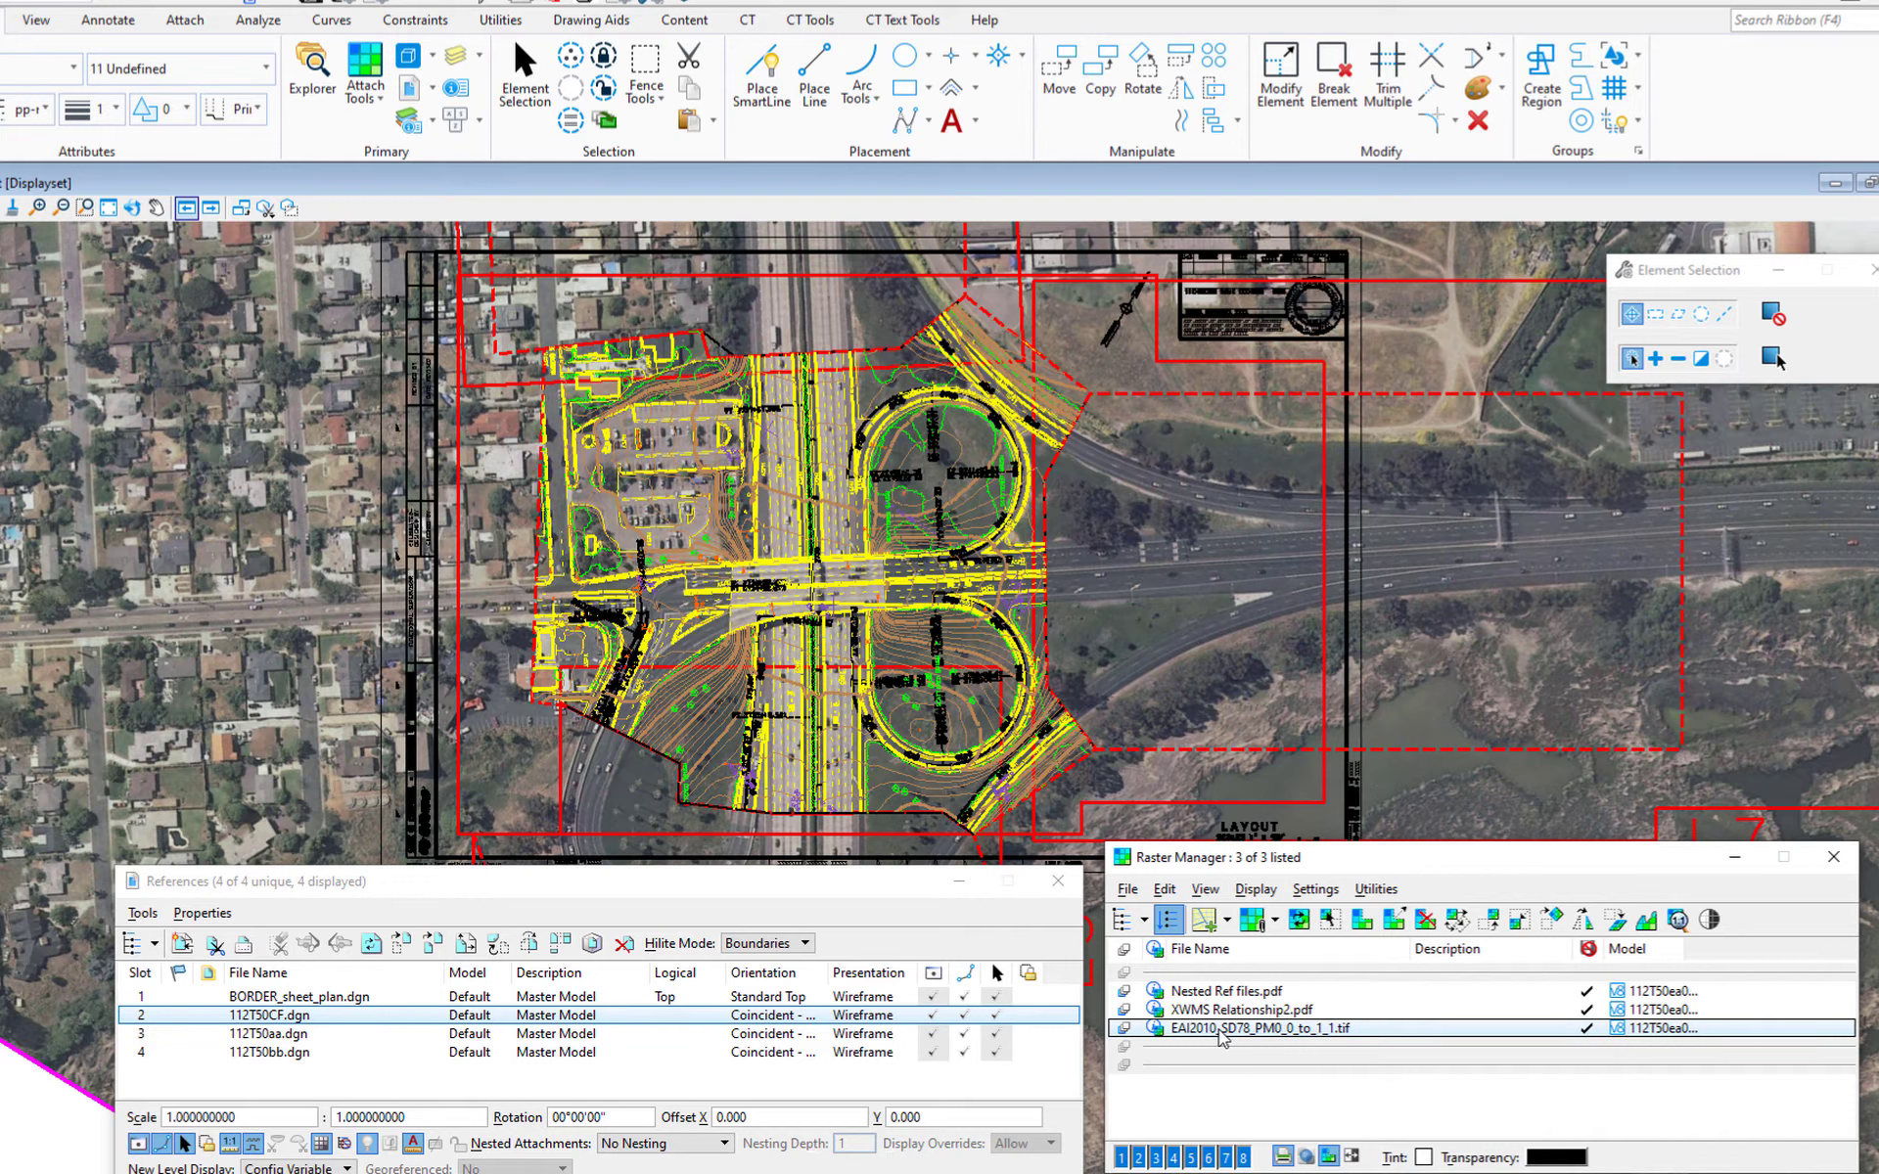
click(1166, 891)
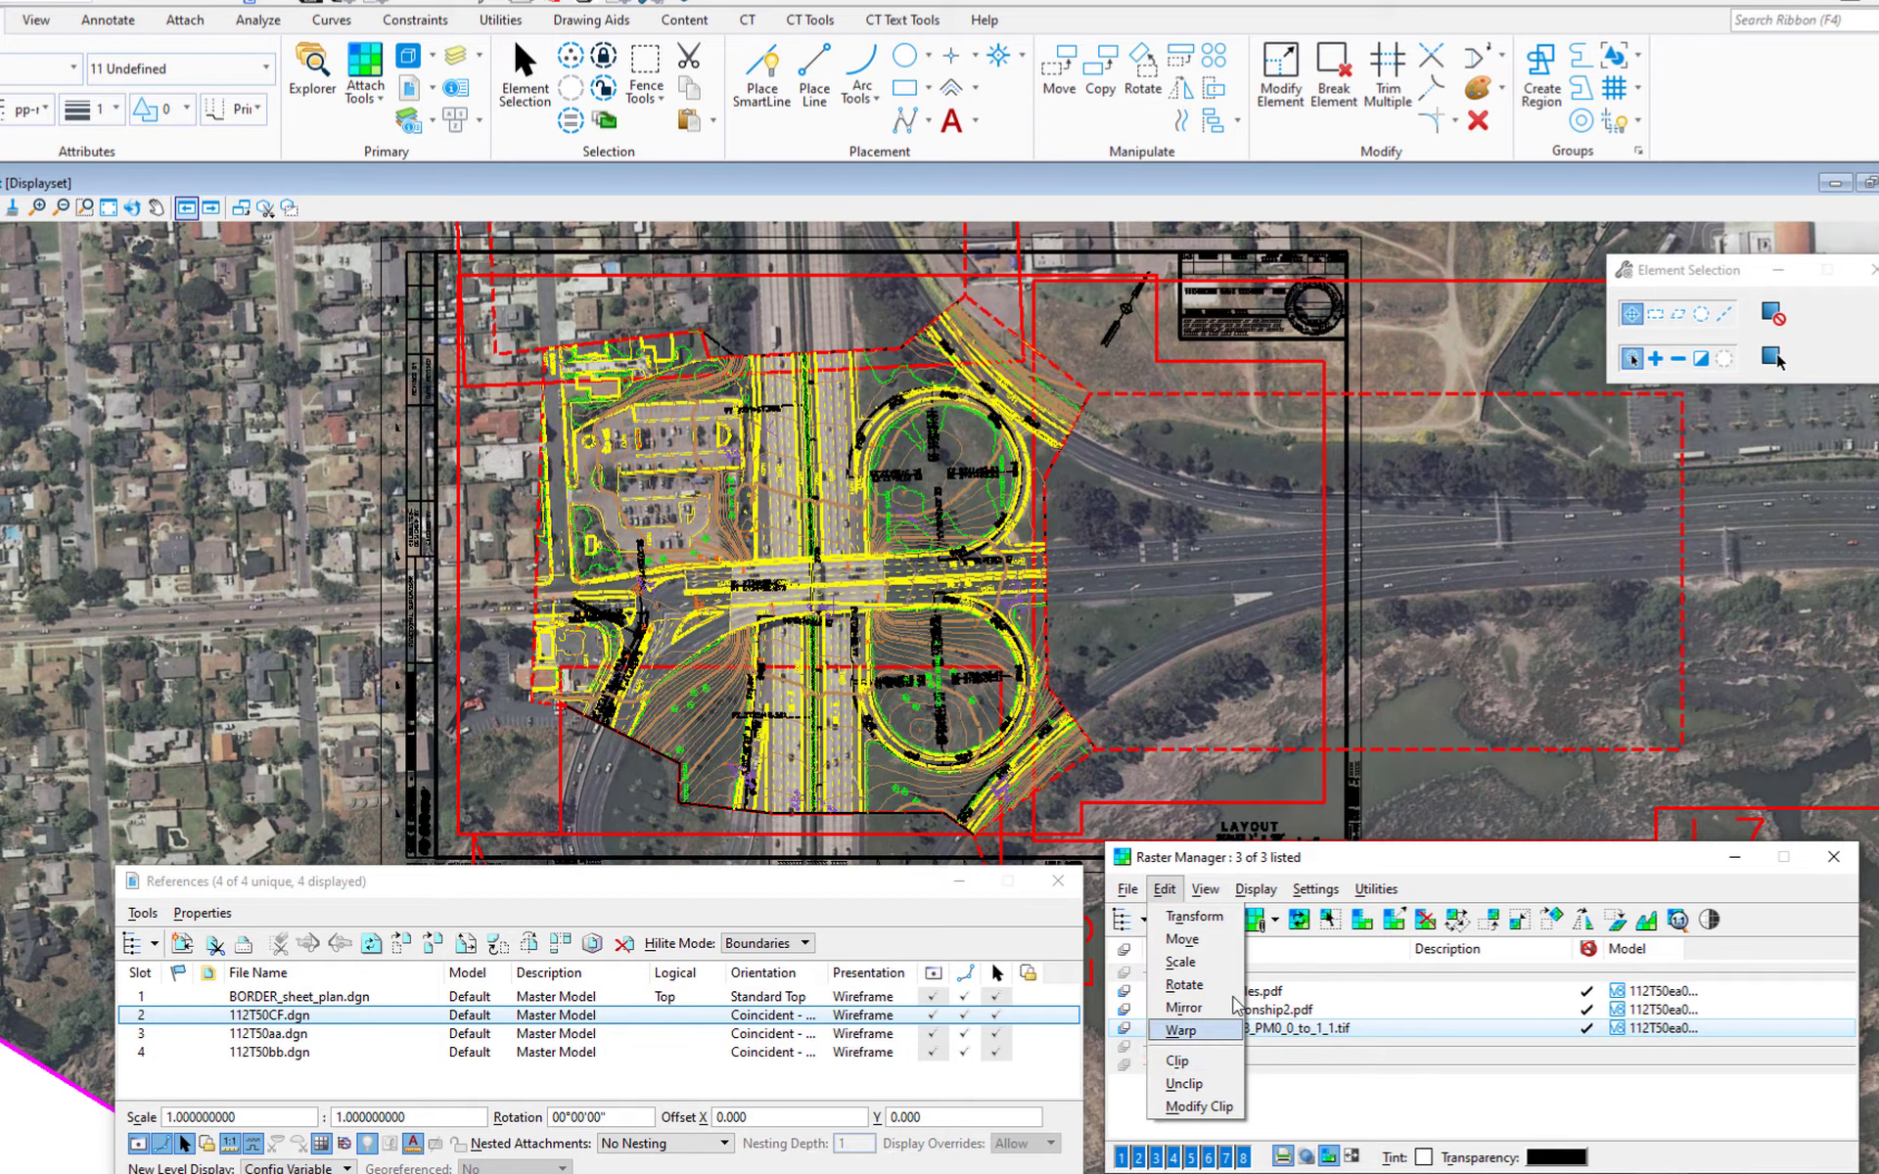
mouse_move(1316, 889)
click(1338, 854)
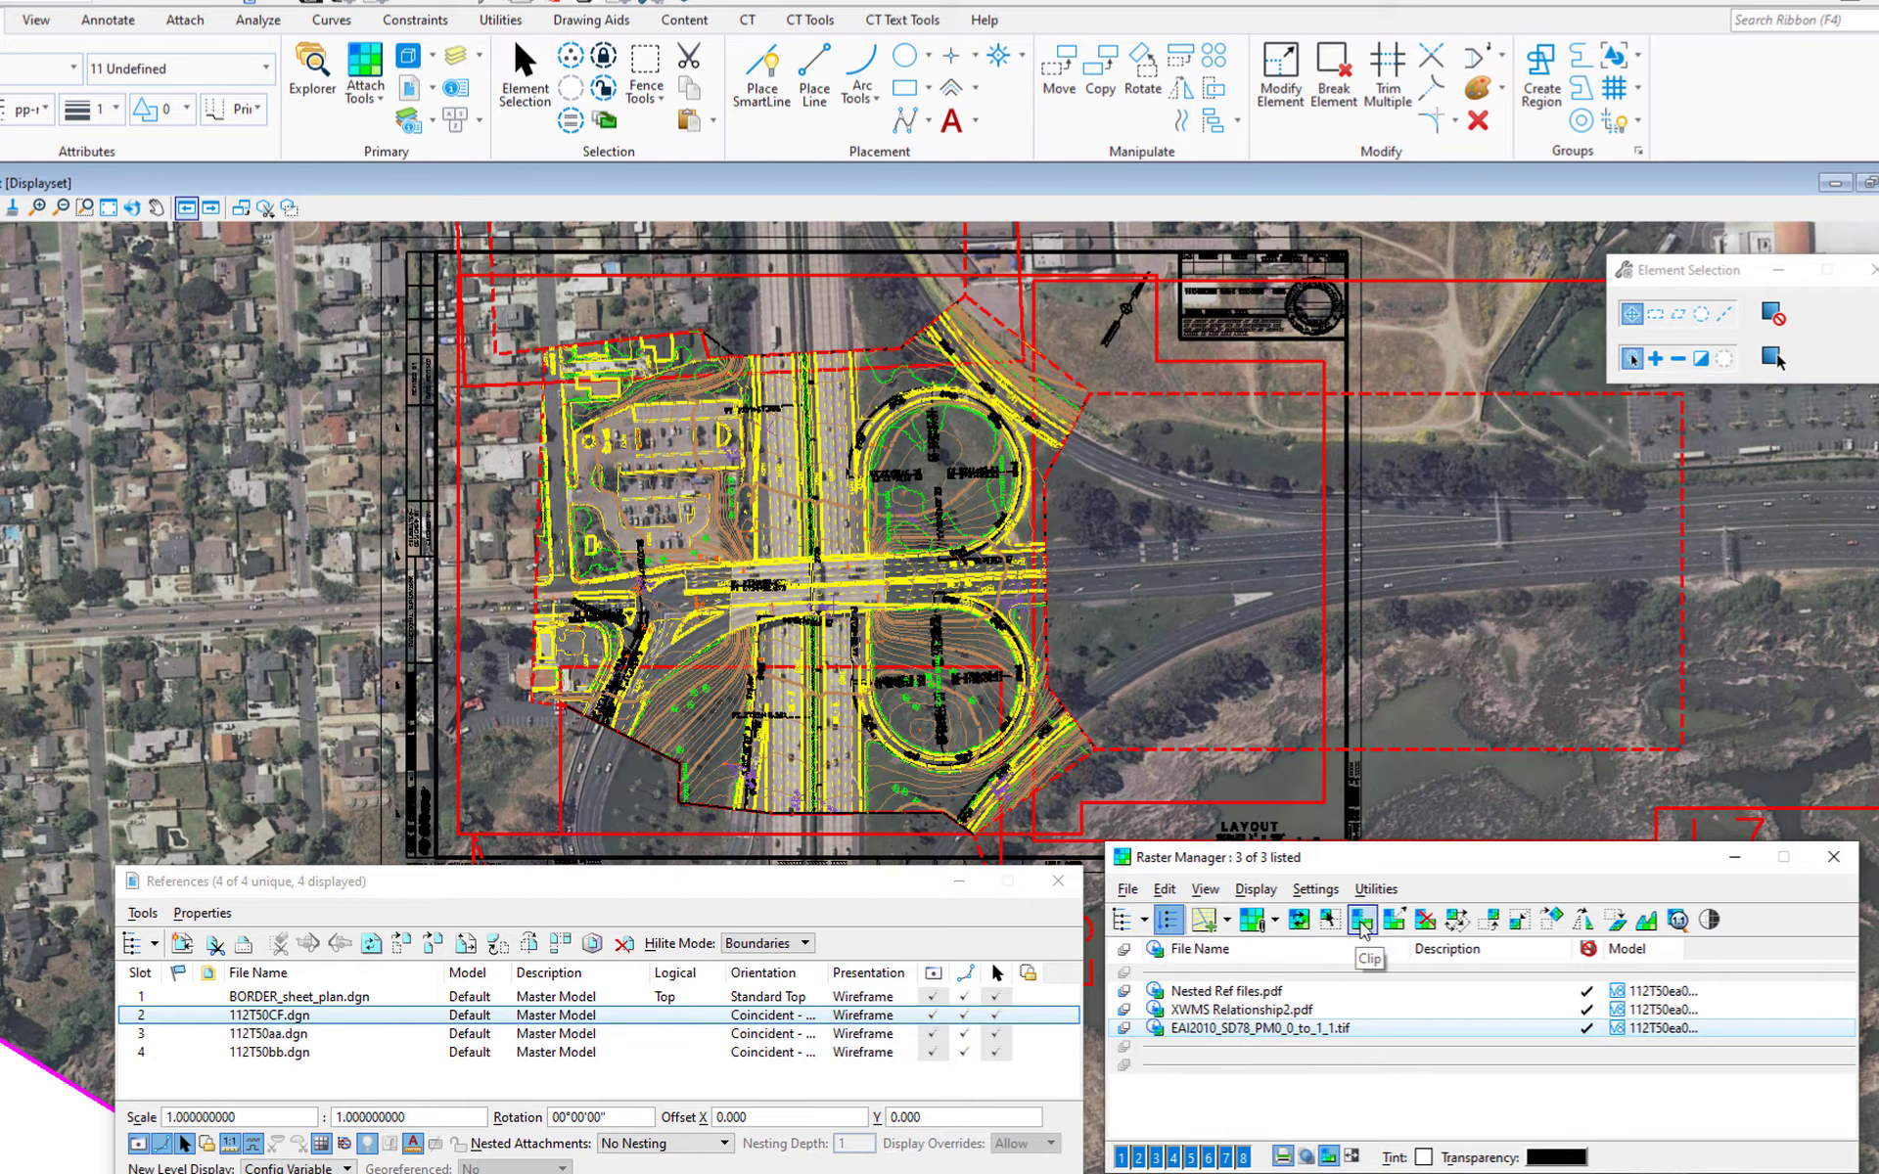
click(1363, 922)
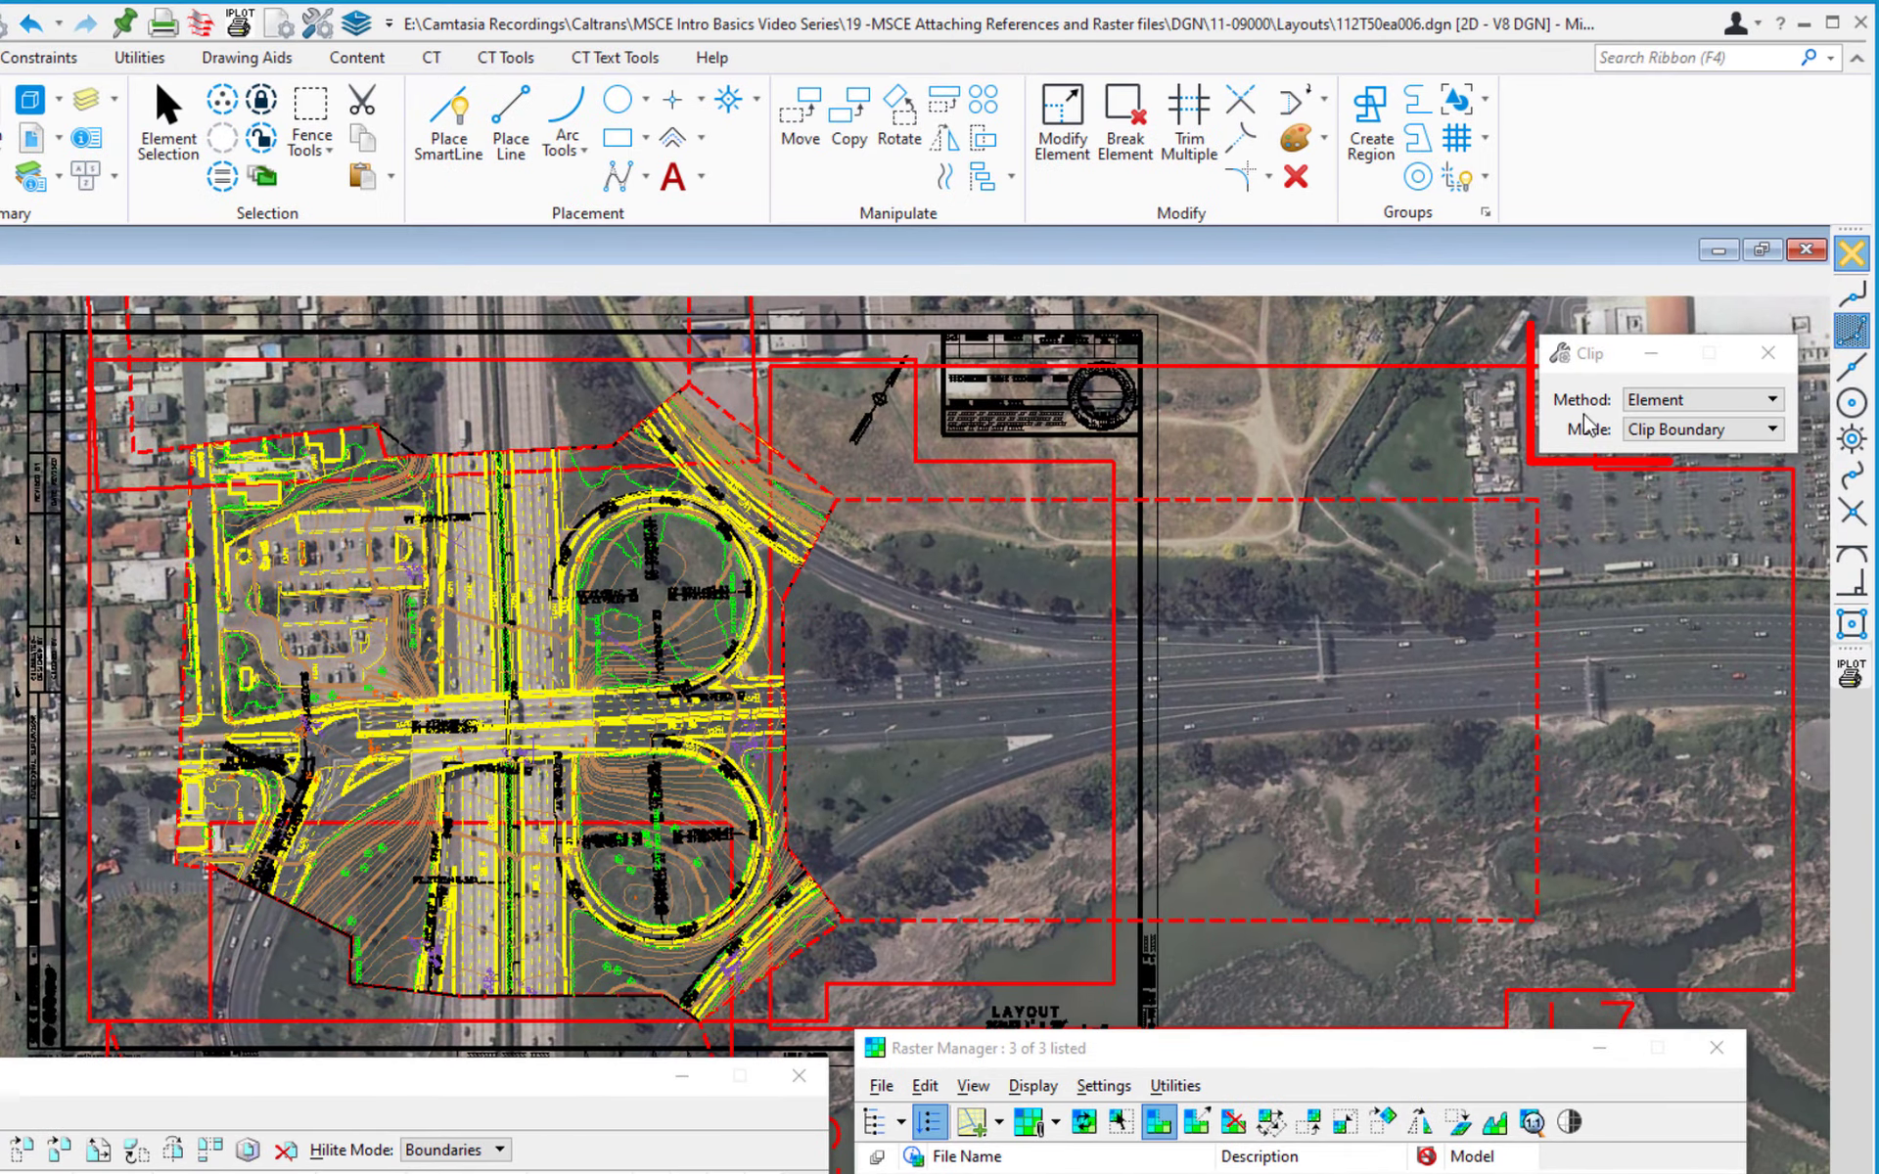
click(1678, 401)
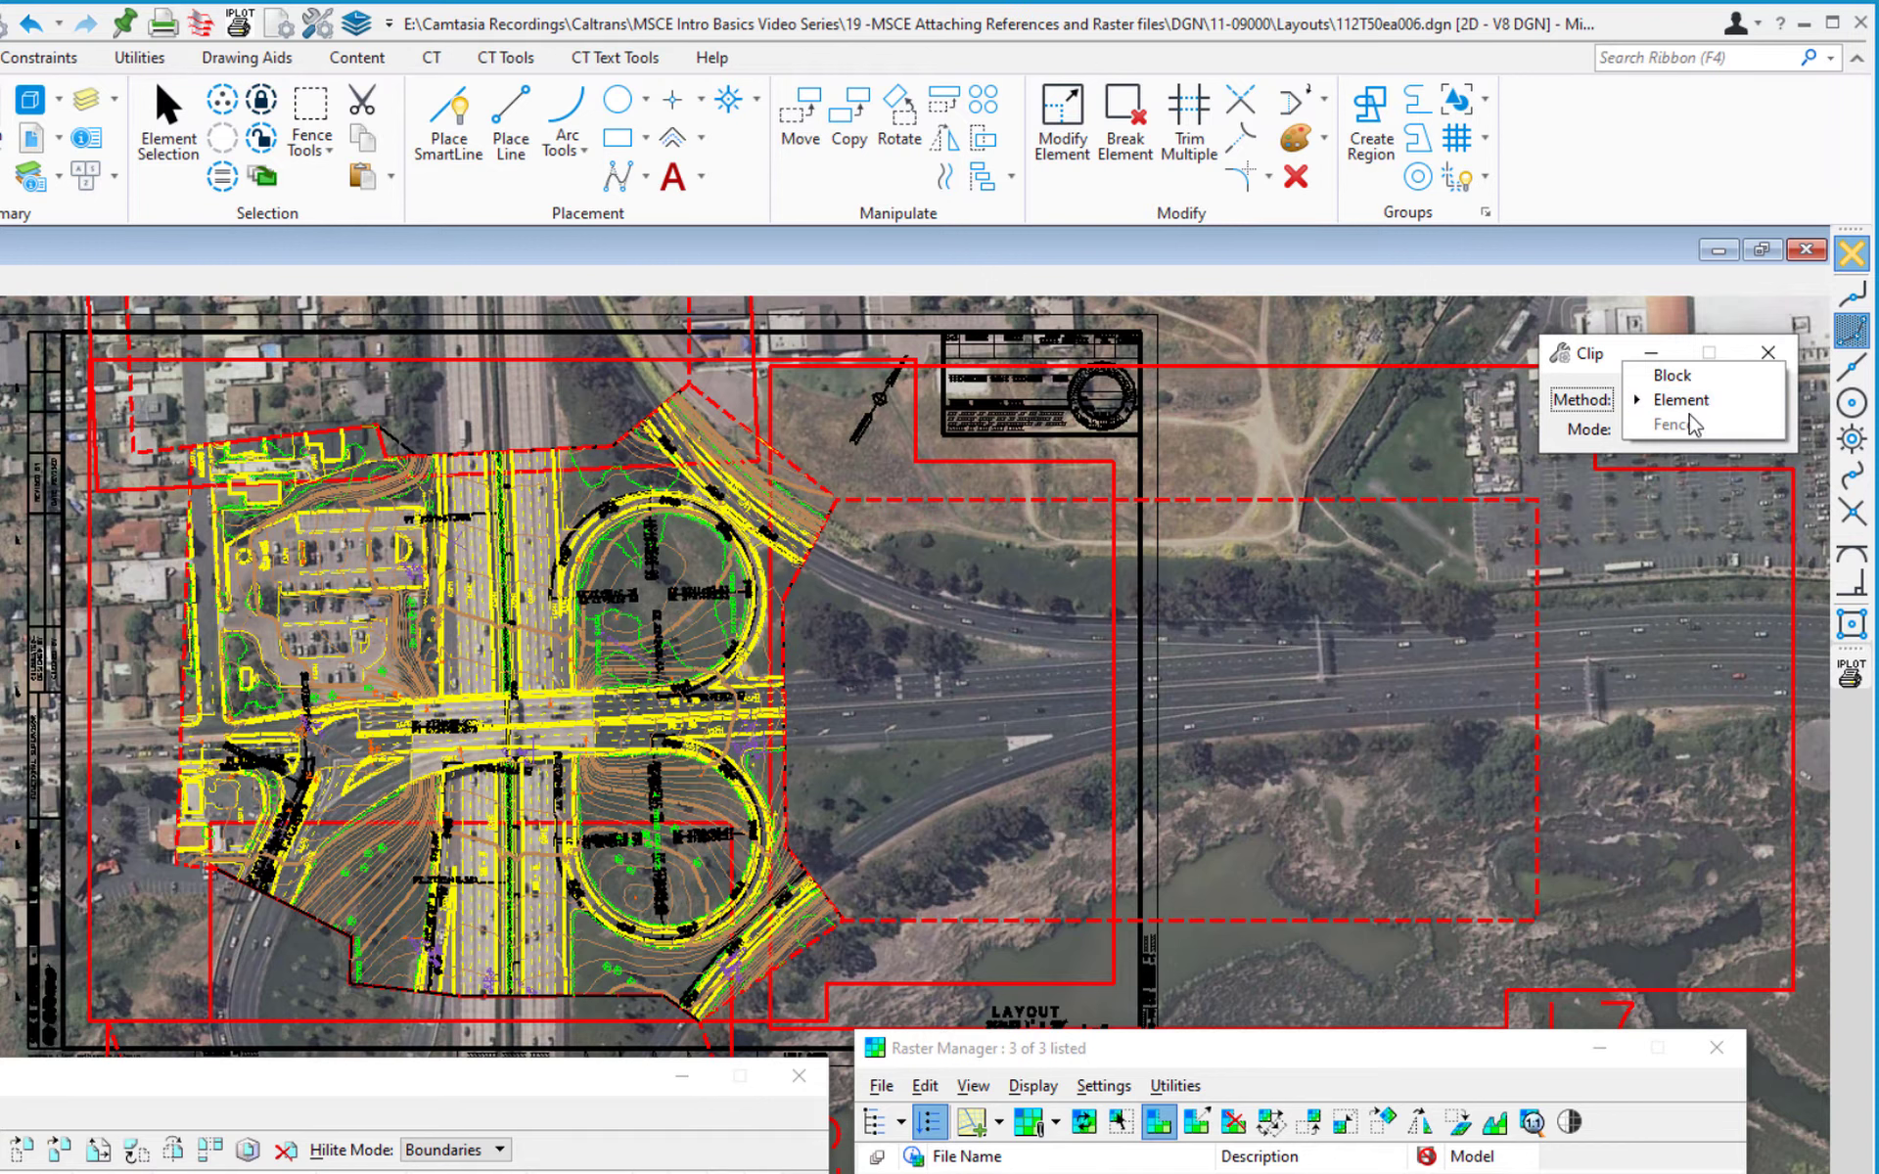
click(1692, 401)
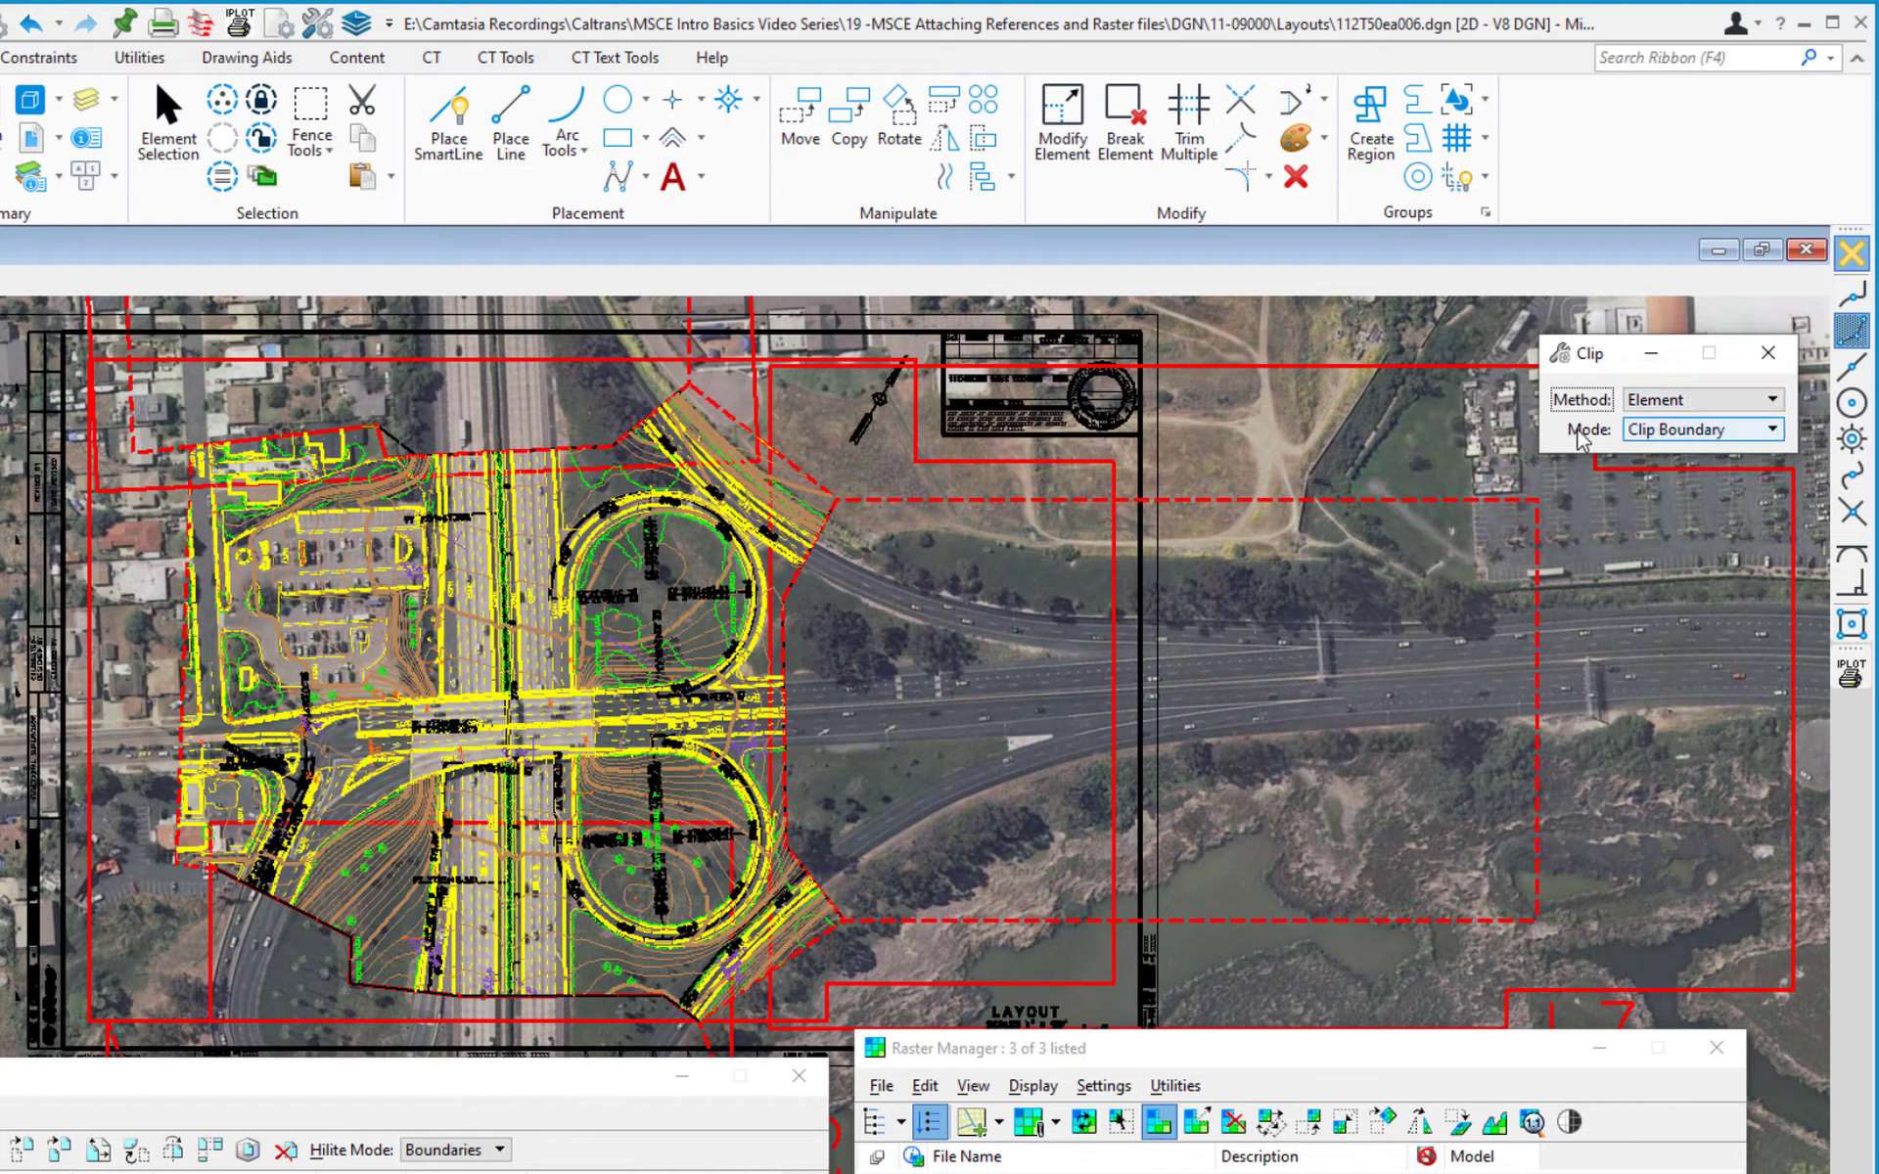
click(1670, 440)
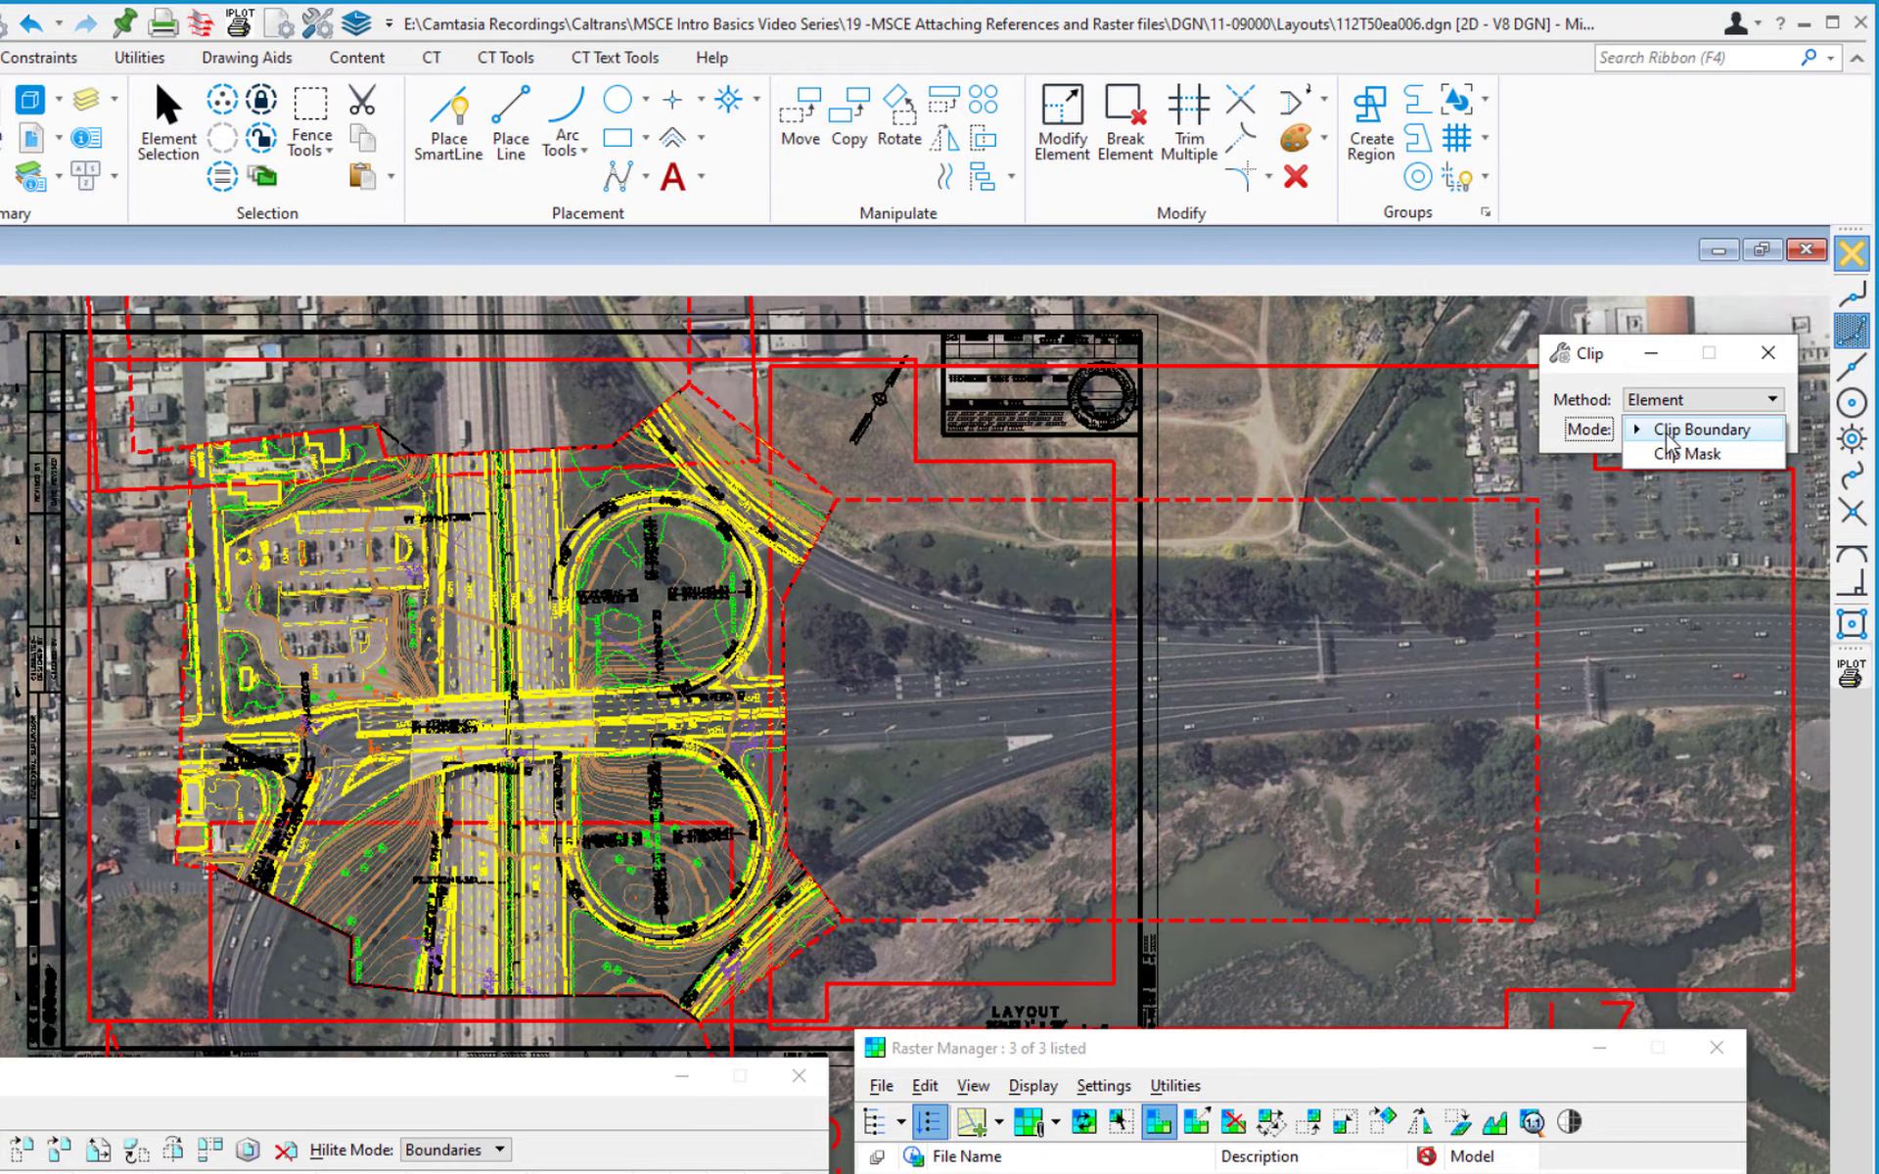
click(1669, 433)
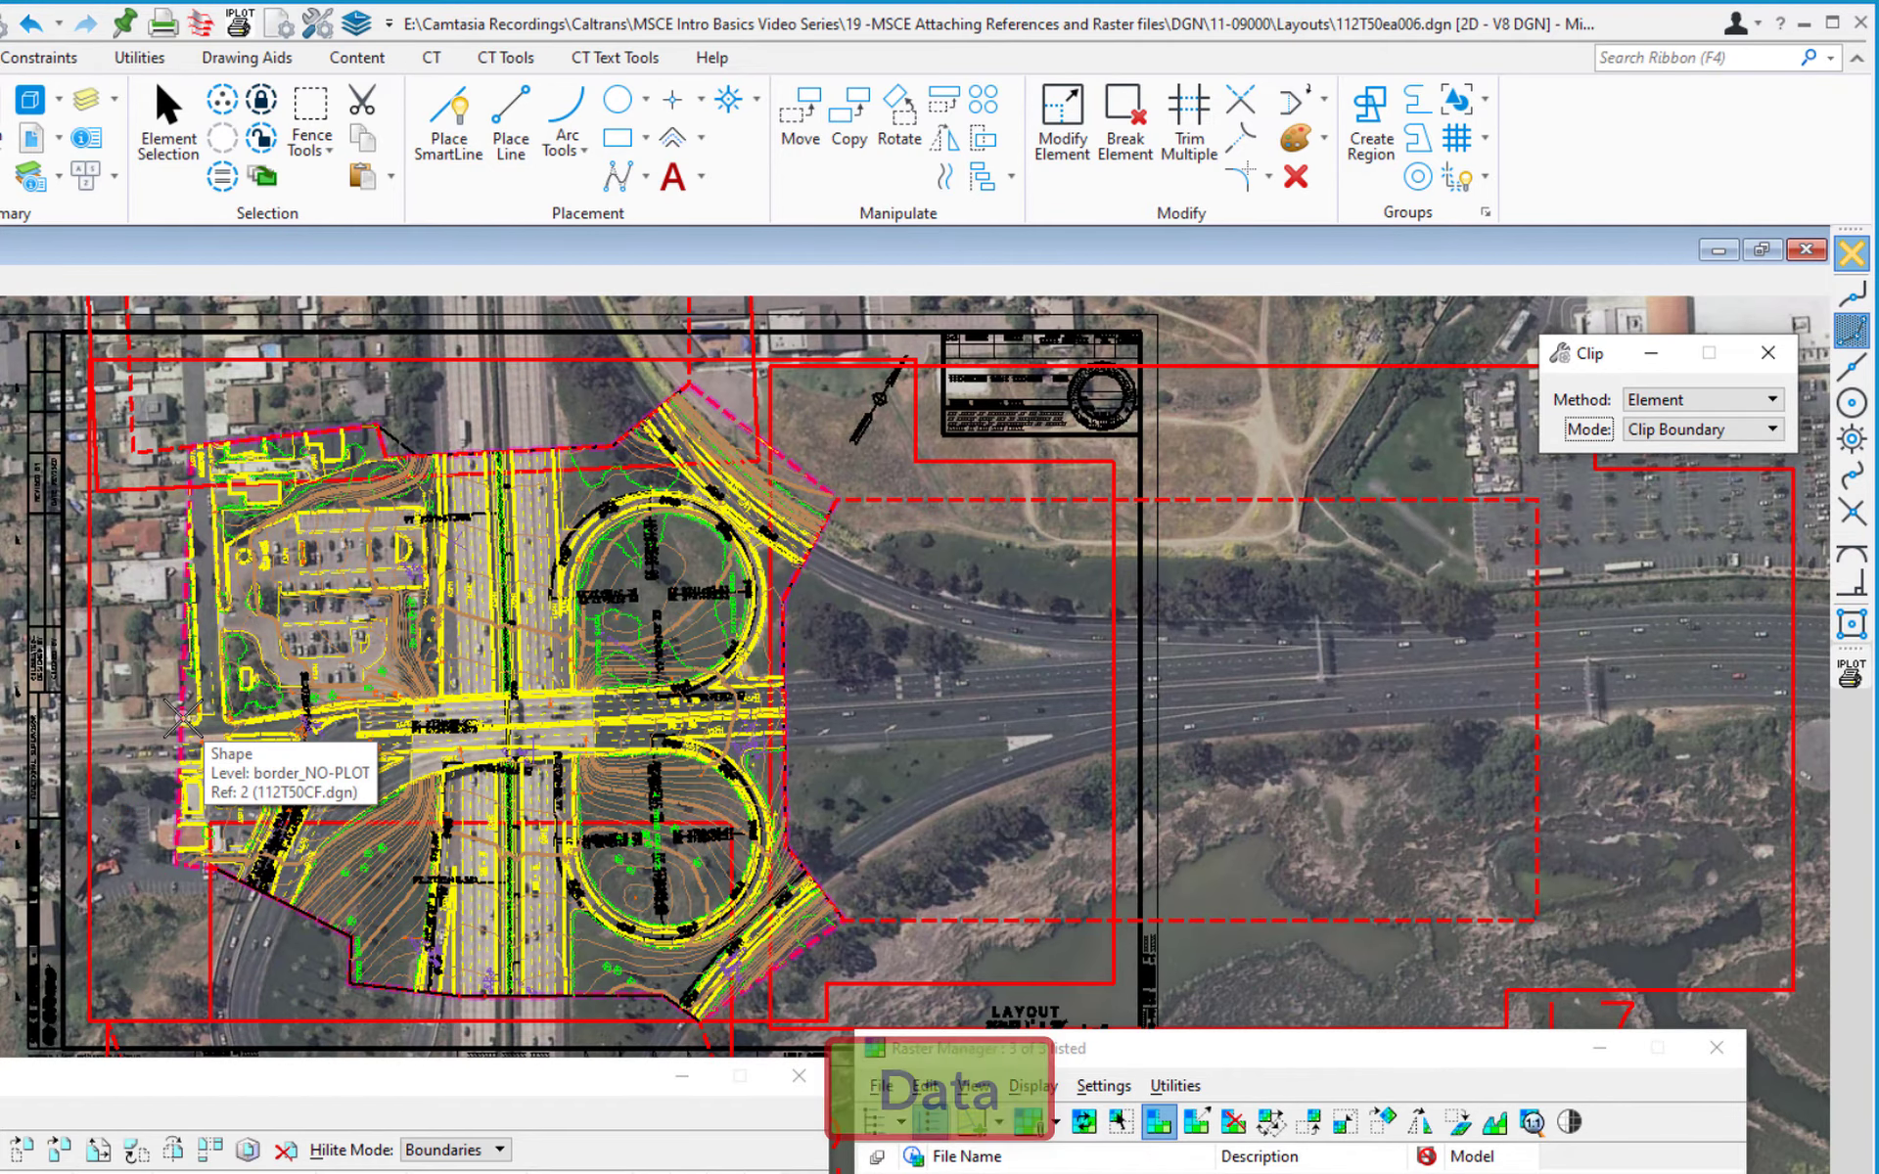
click(182, 720)
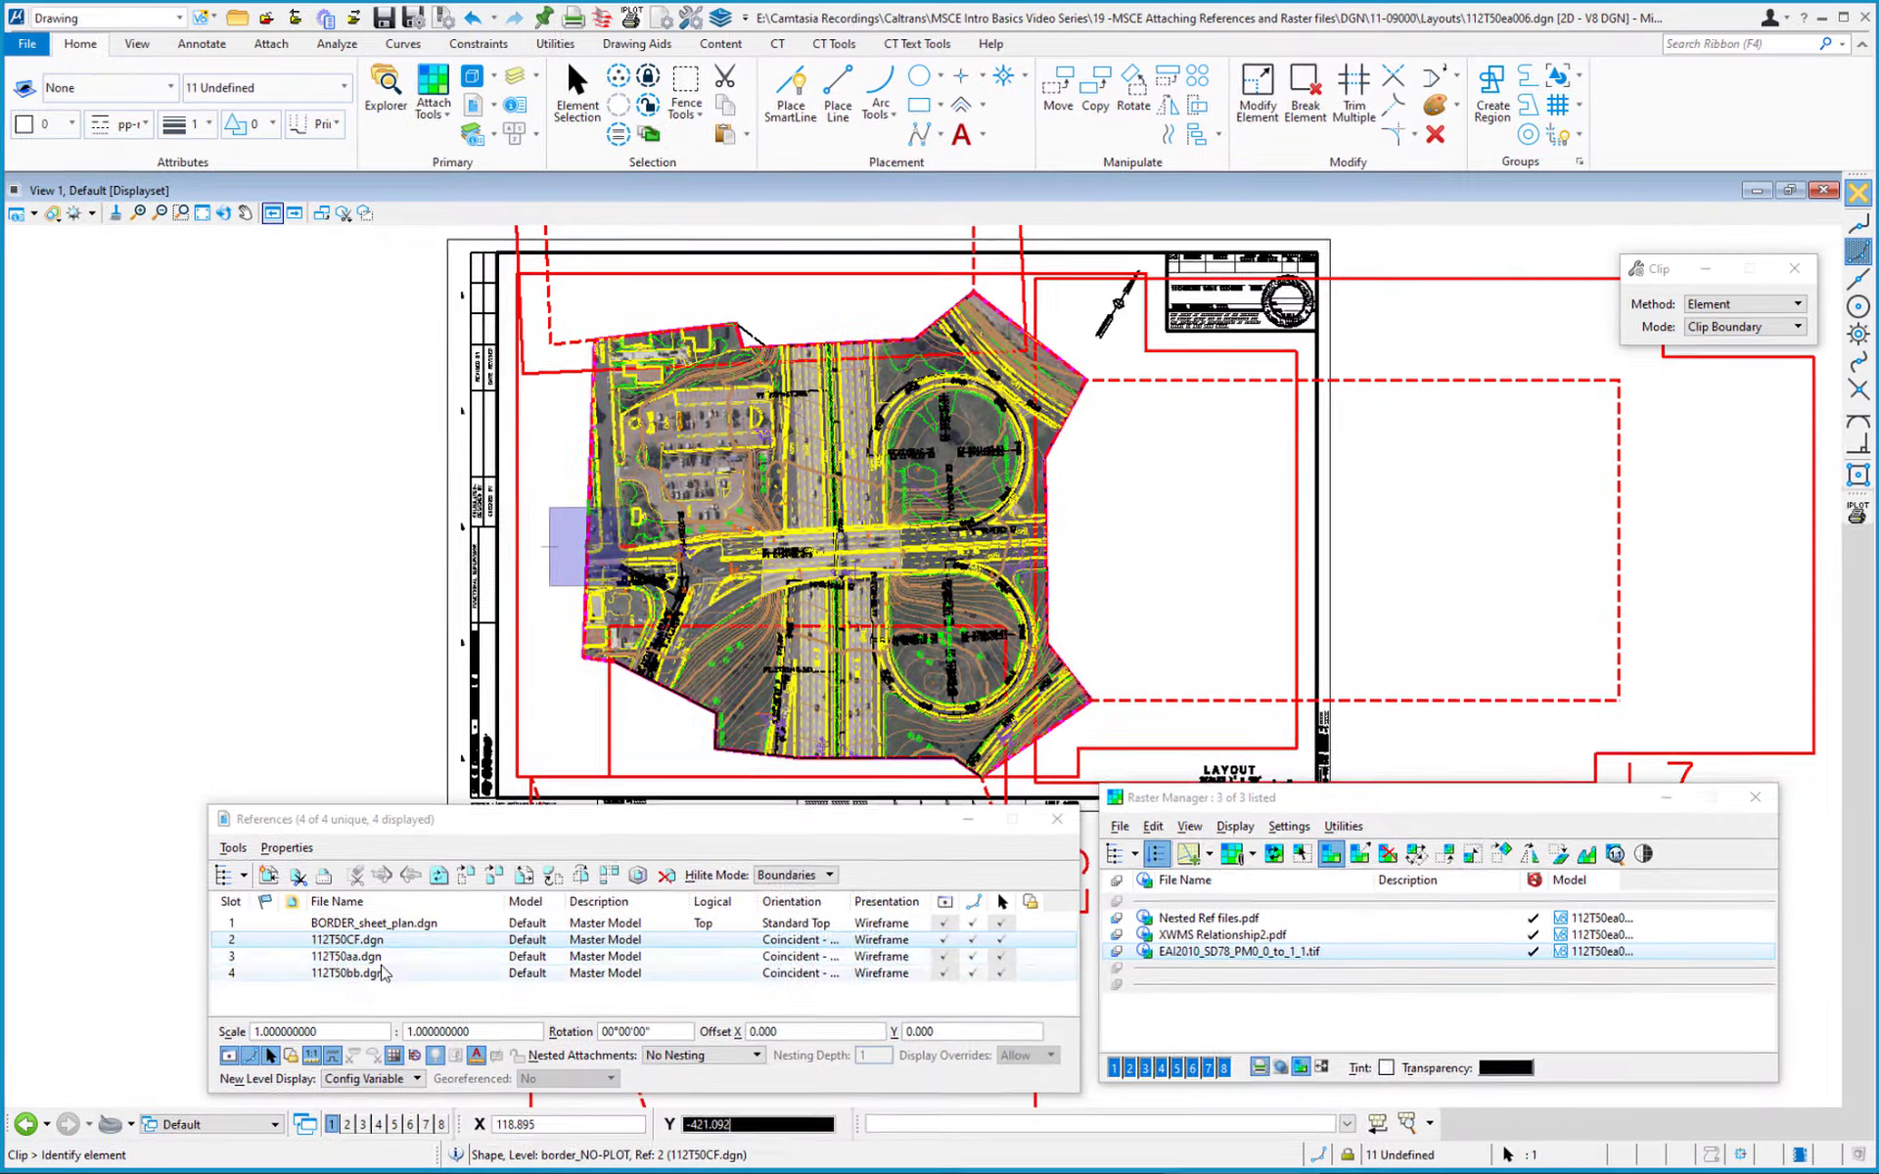
Step: Turn off the display of the 112T50CF.dgn reference
click(334, 939)
click(251, 1055)
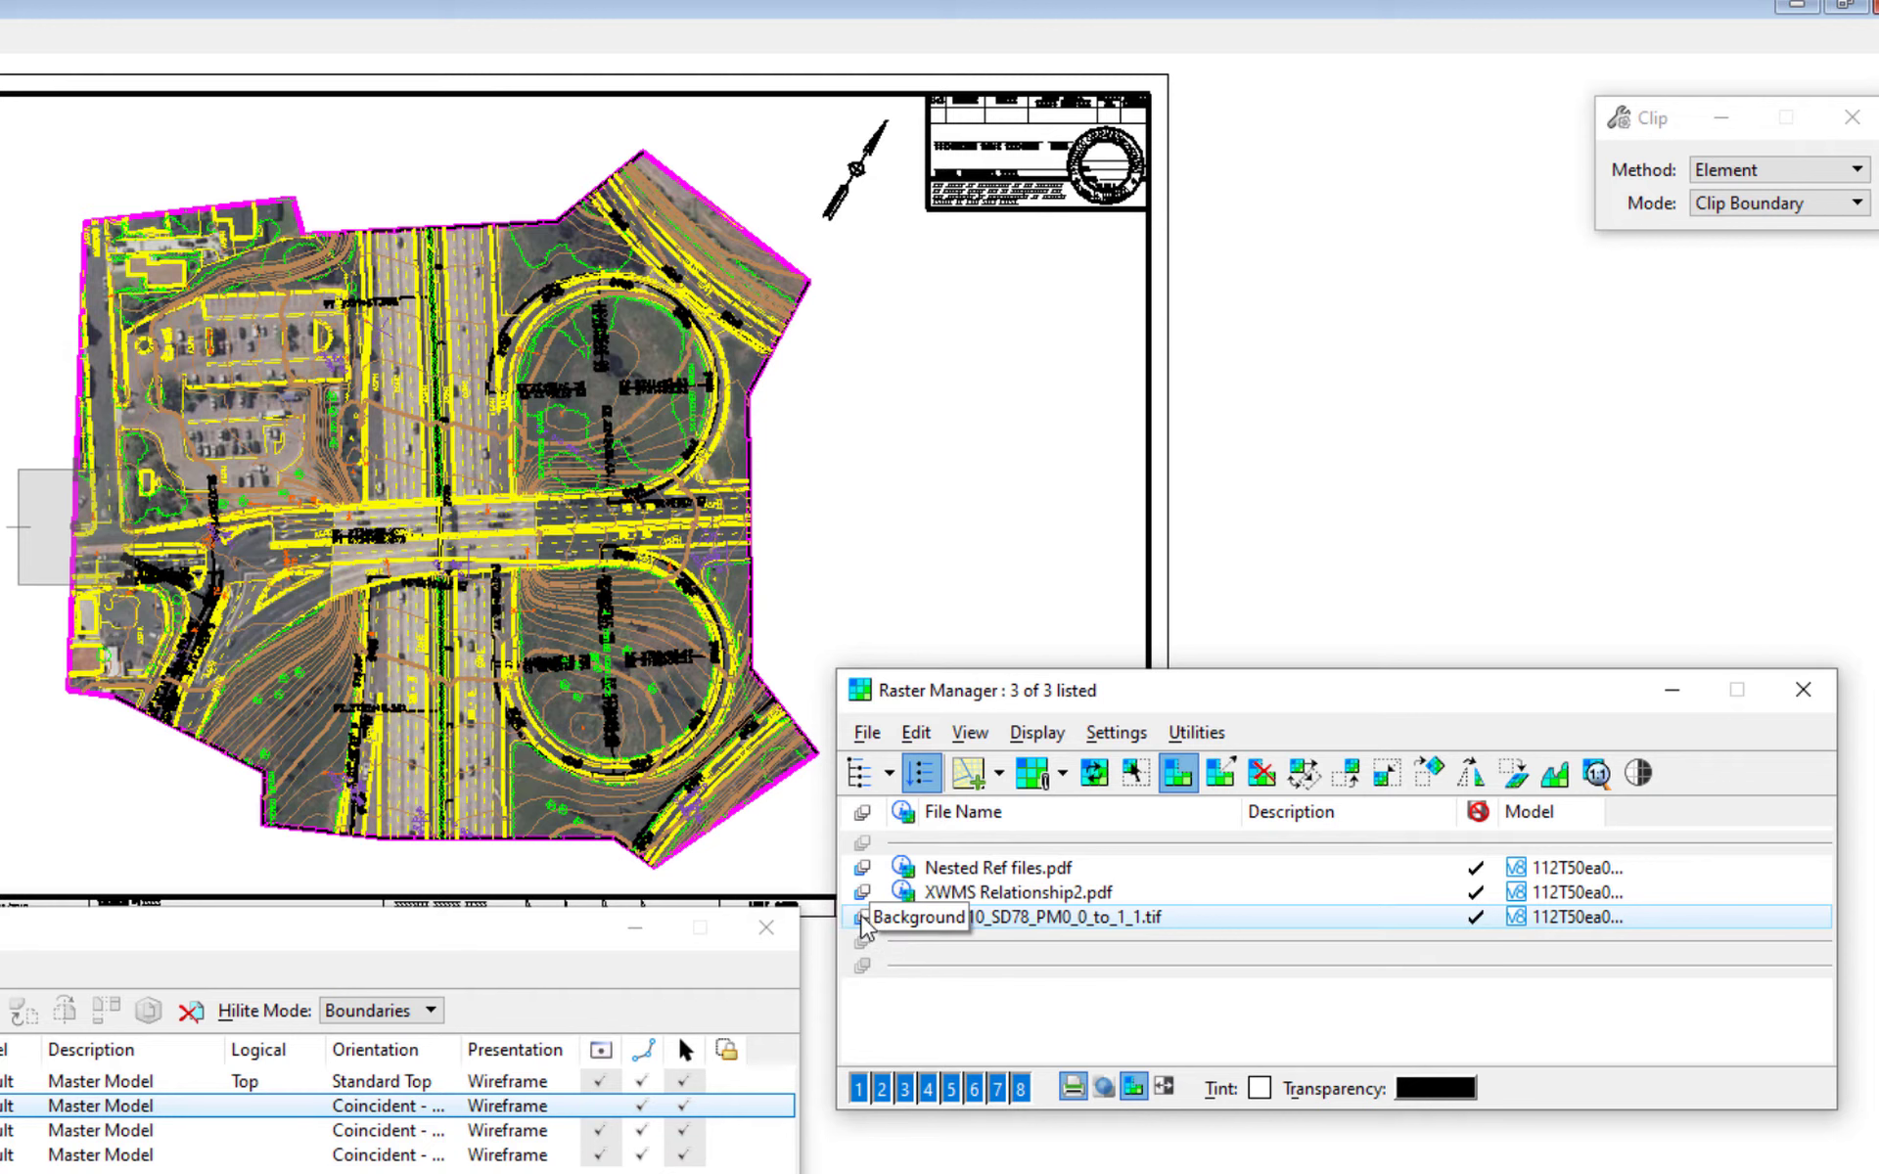
Step: Move raster EAI2010_SD78_PM0_0_to_1_1.tif to the Foreground plane and return it to the Background plane
click(863, 921)
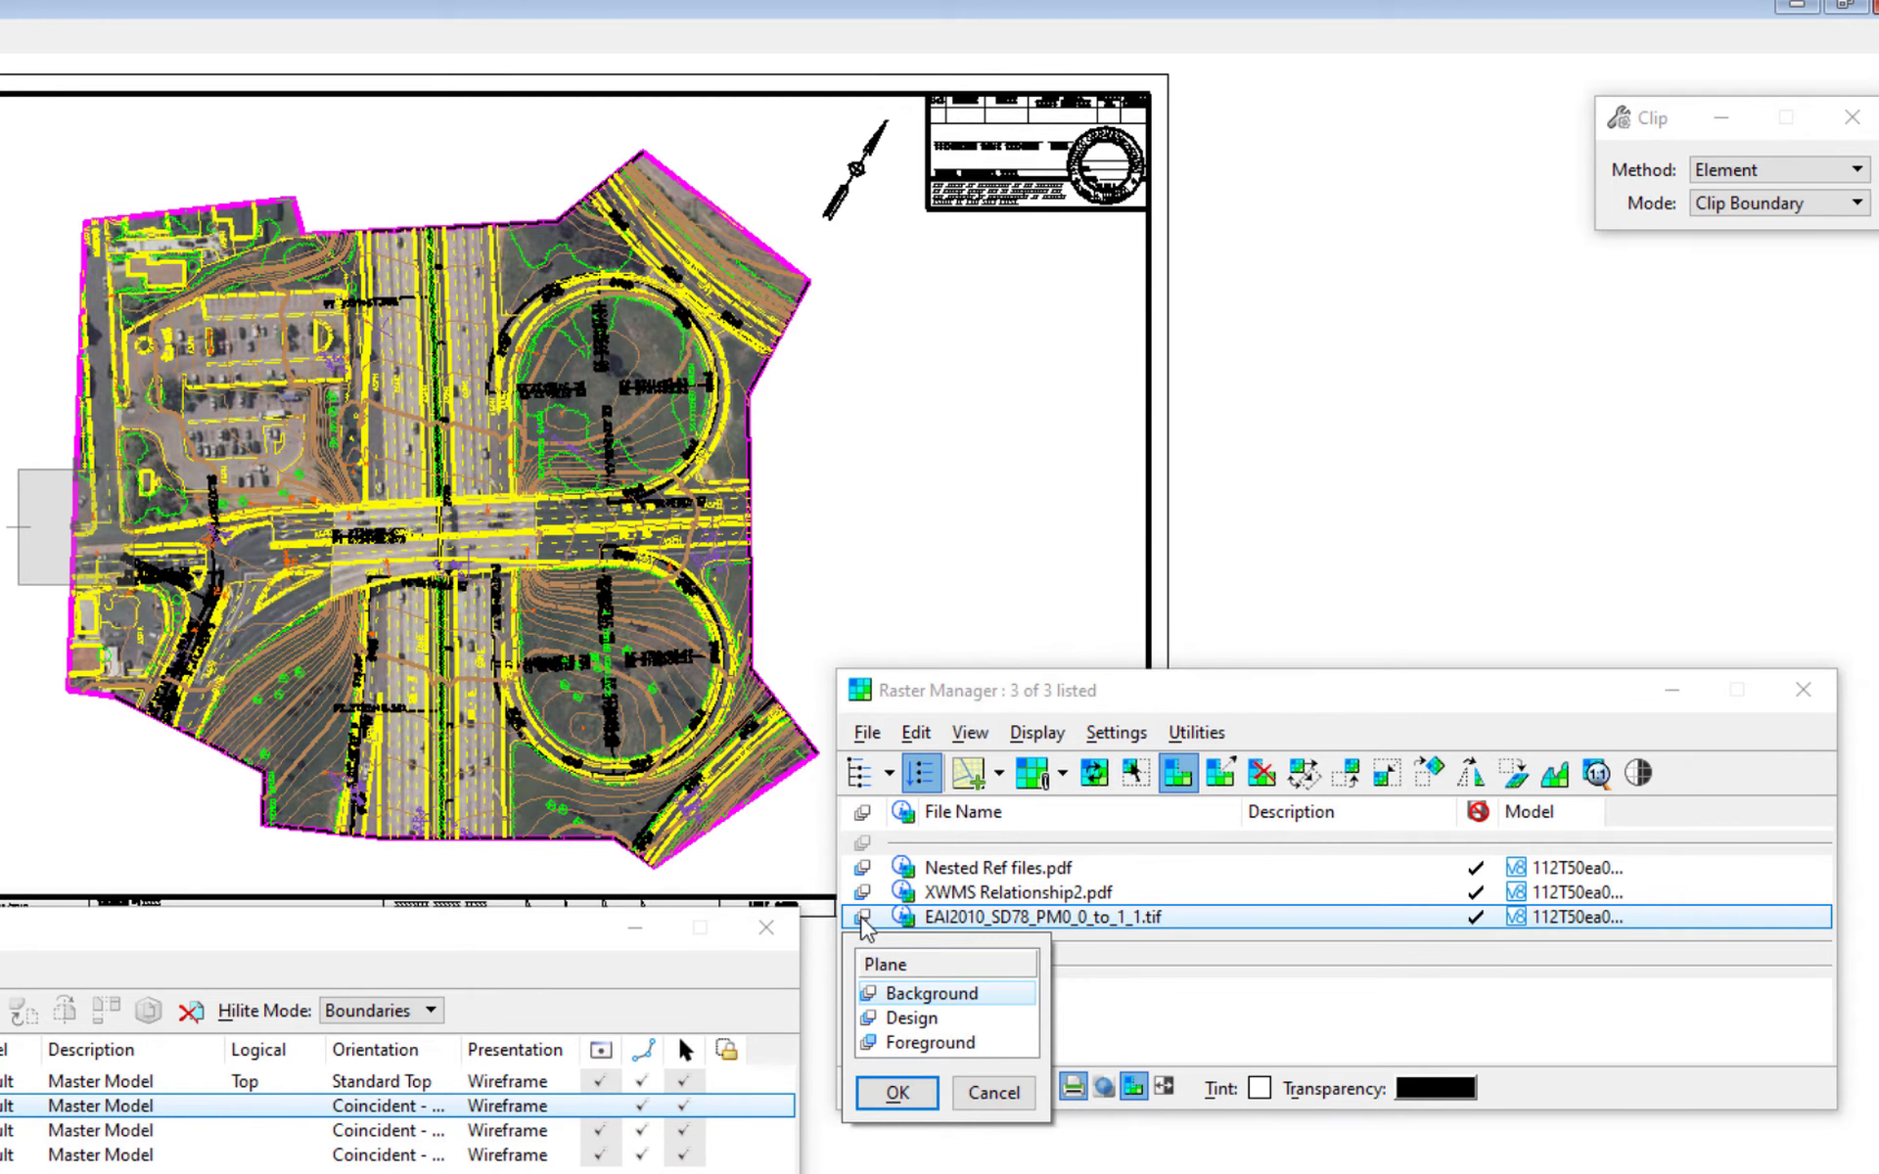
click(917, 1048)
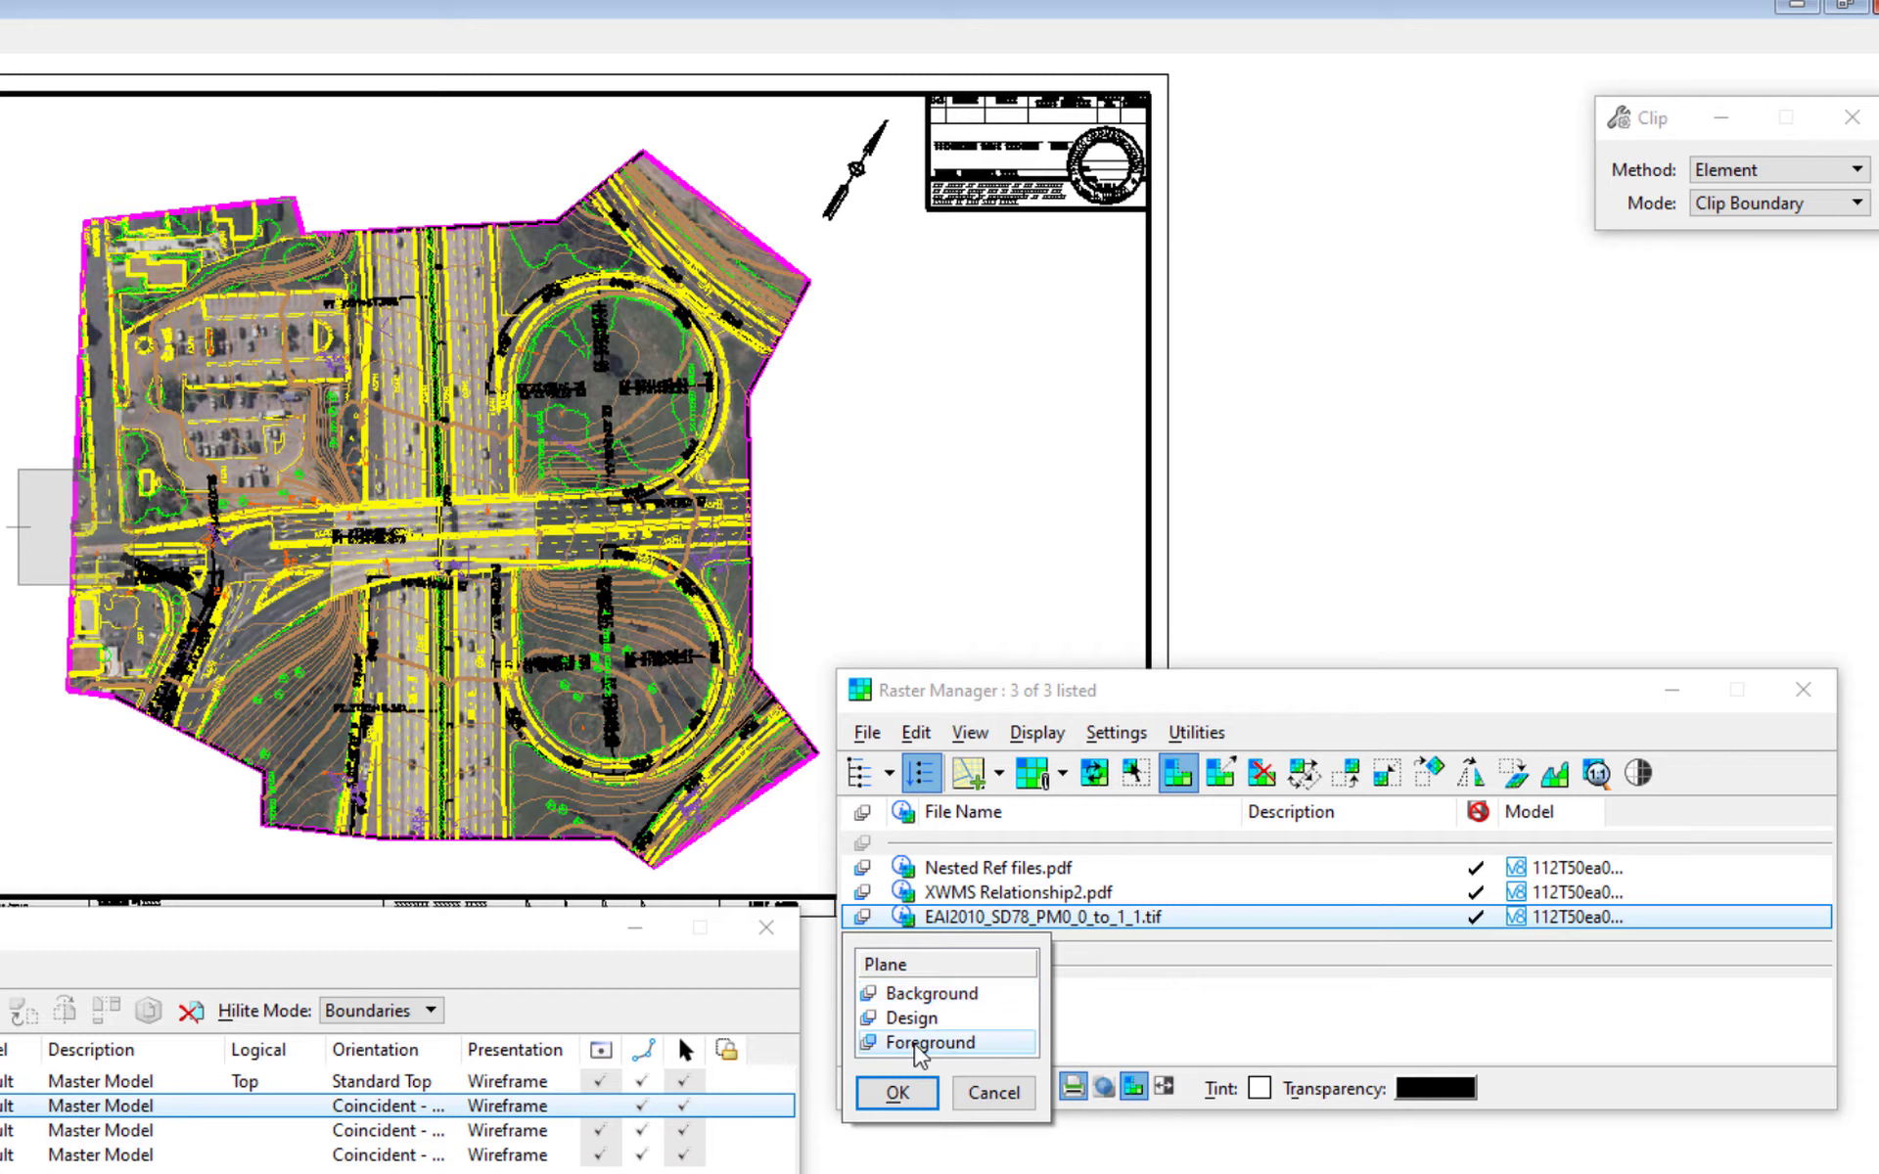
click(898, 1093)
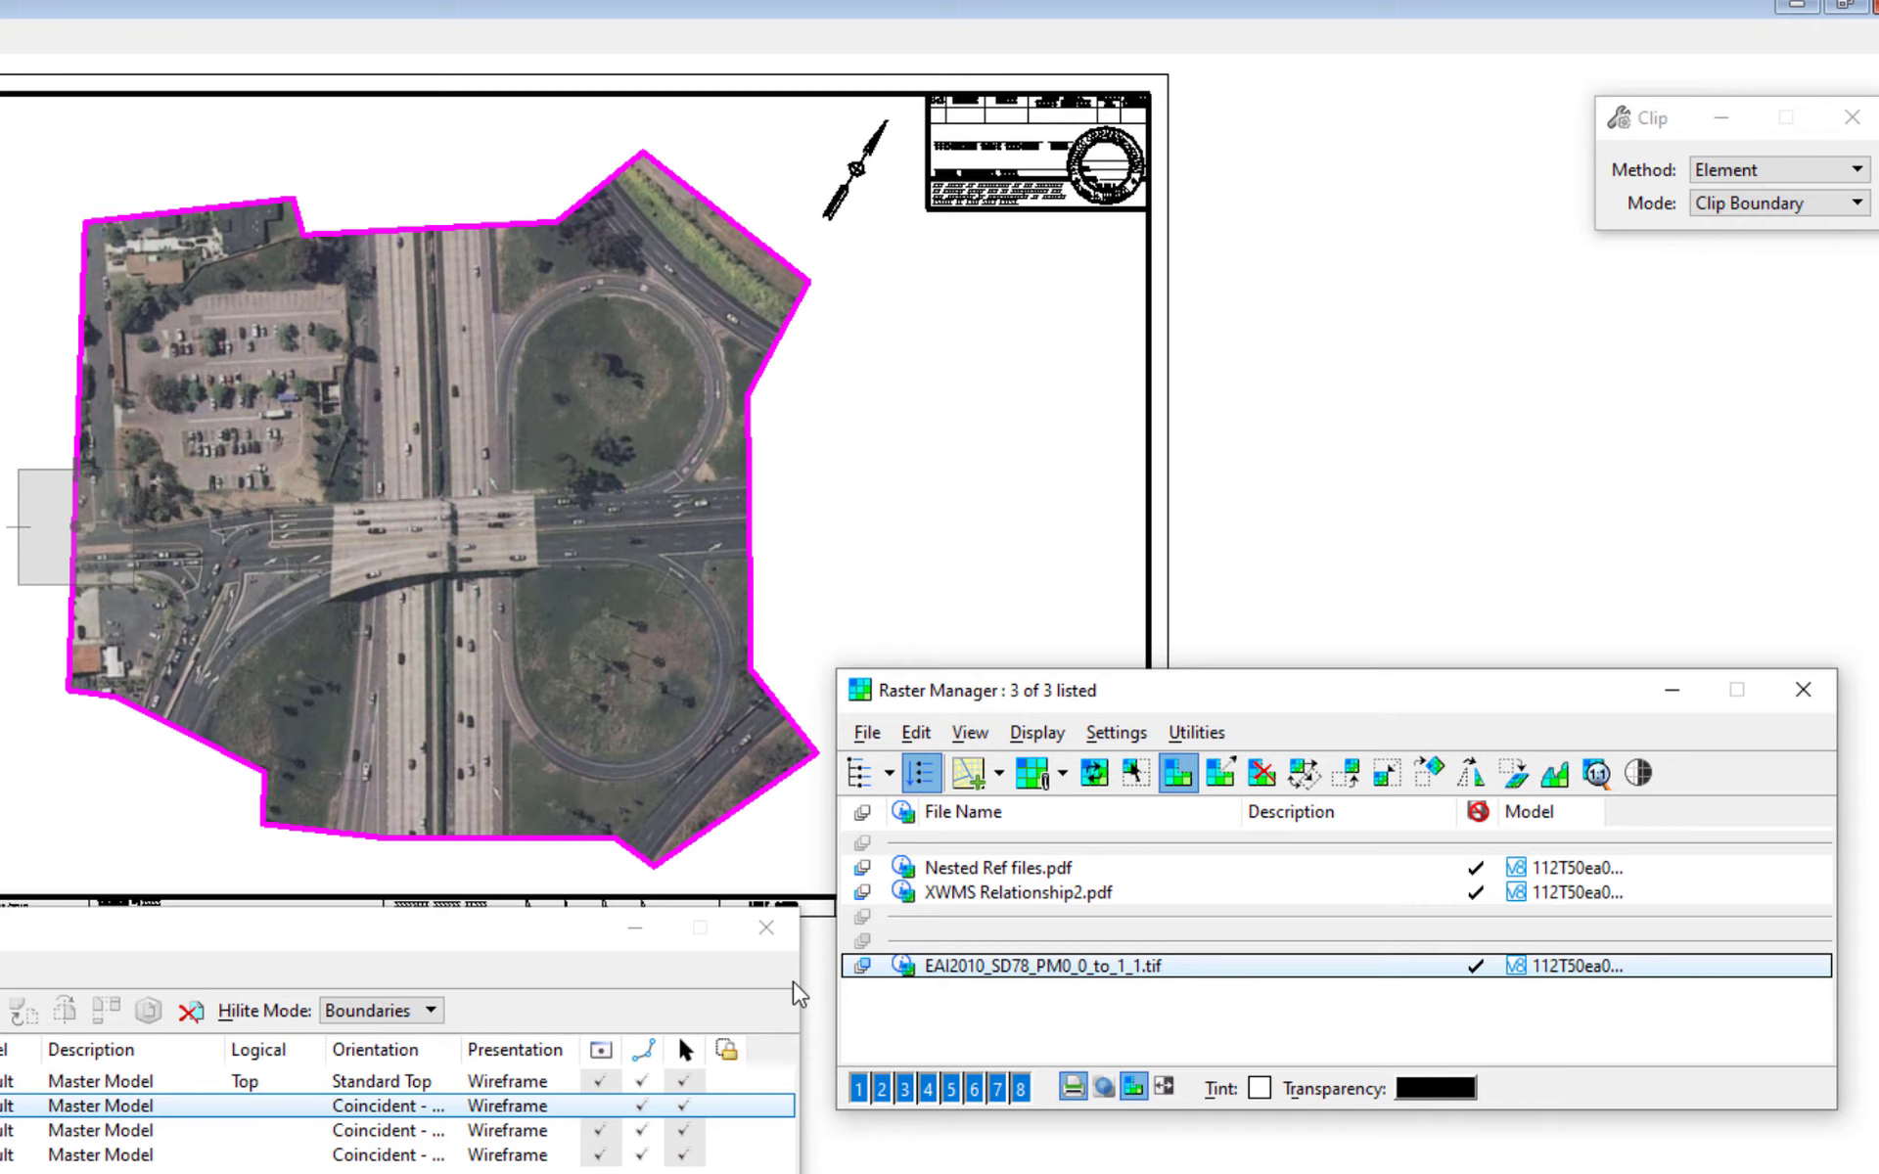
click(862, 968)
click(935, 1046)
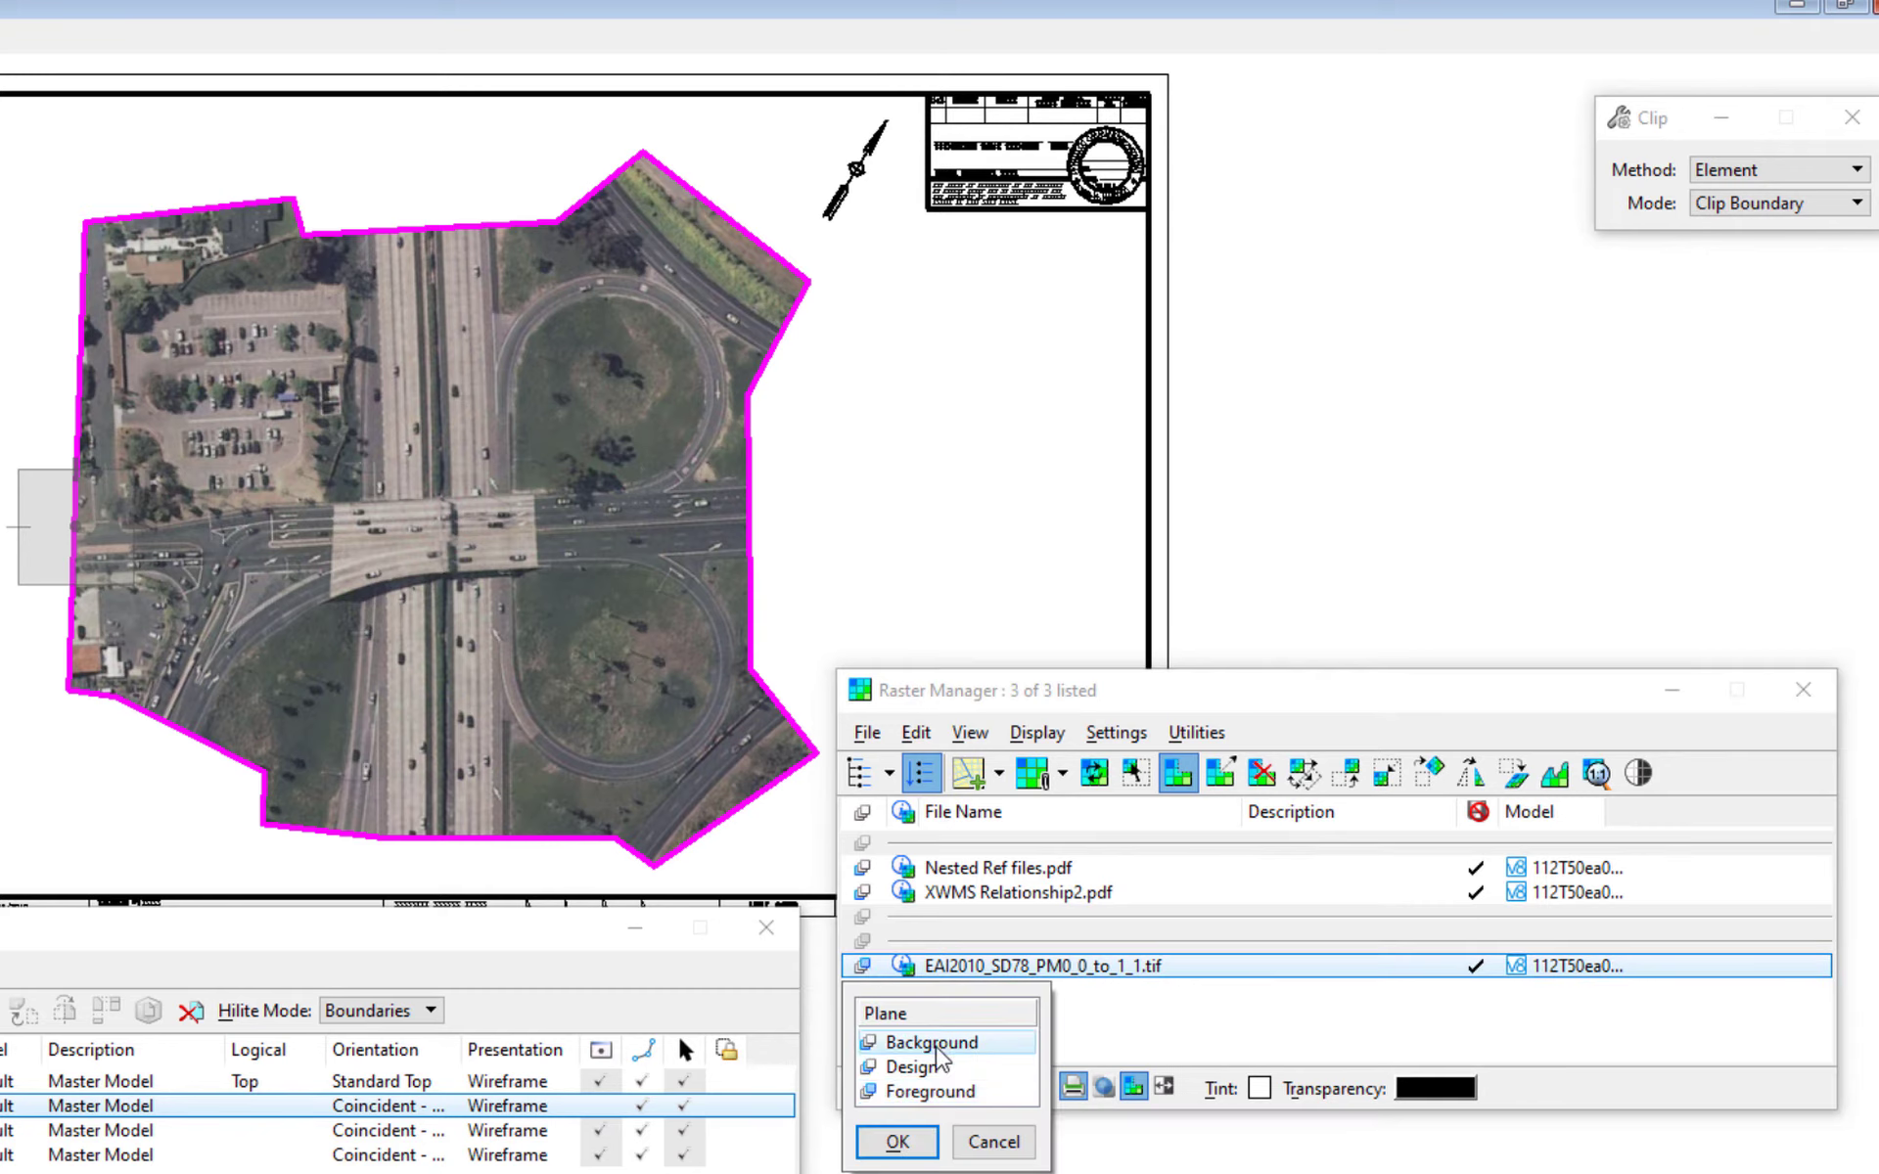
click(898, 1141)
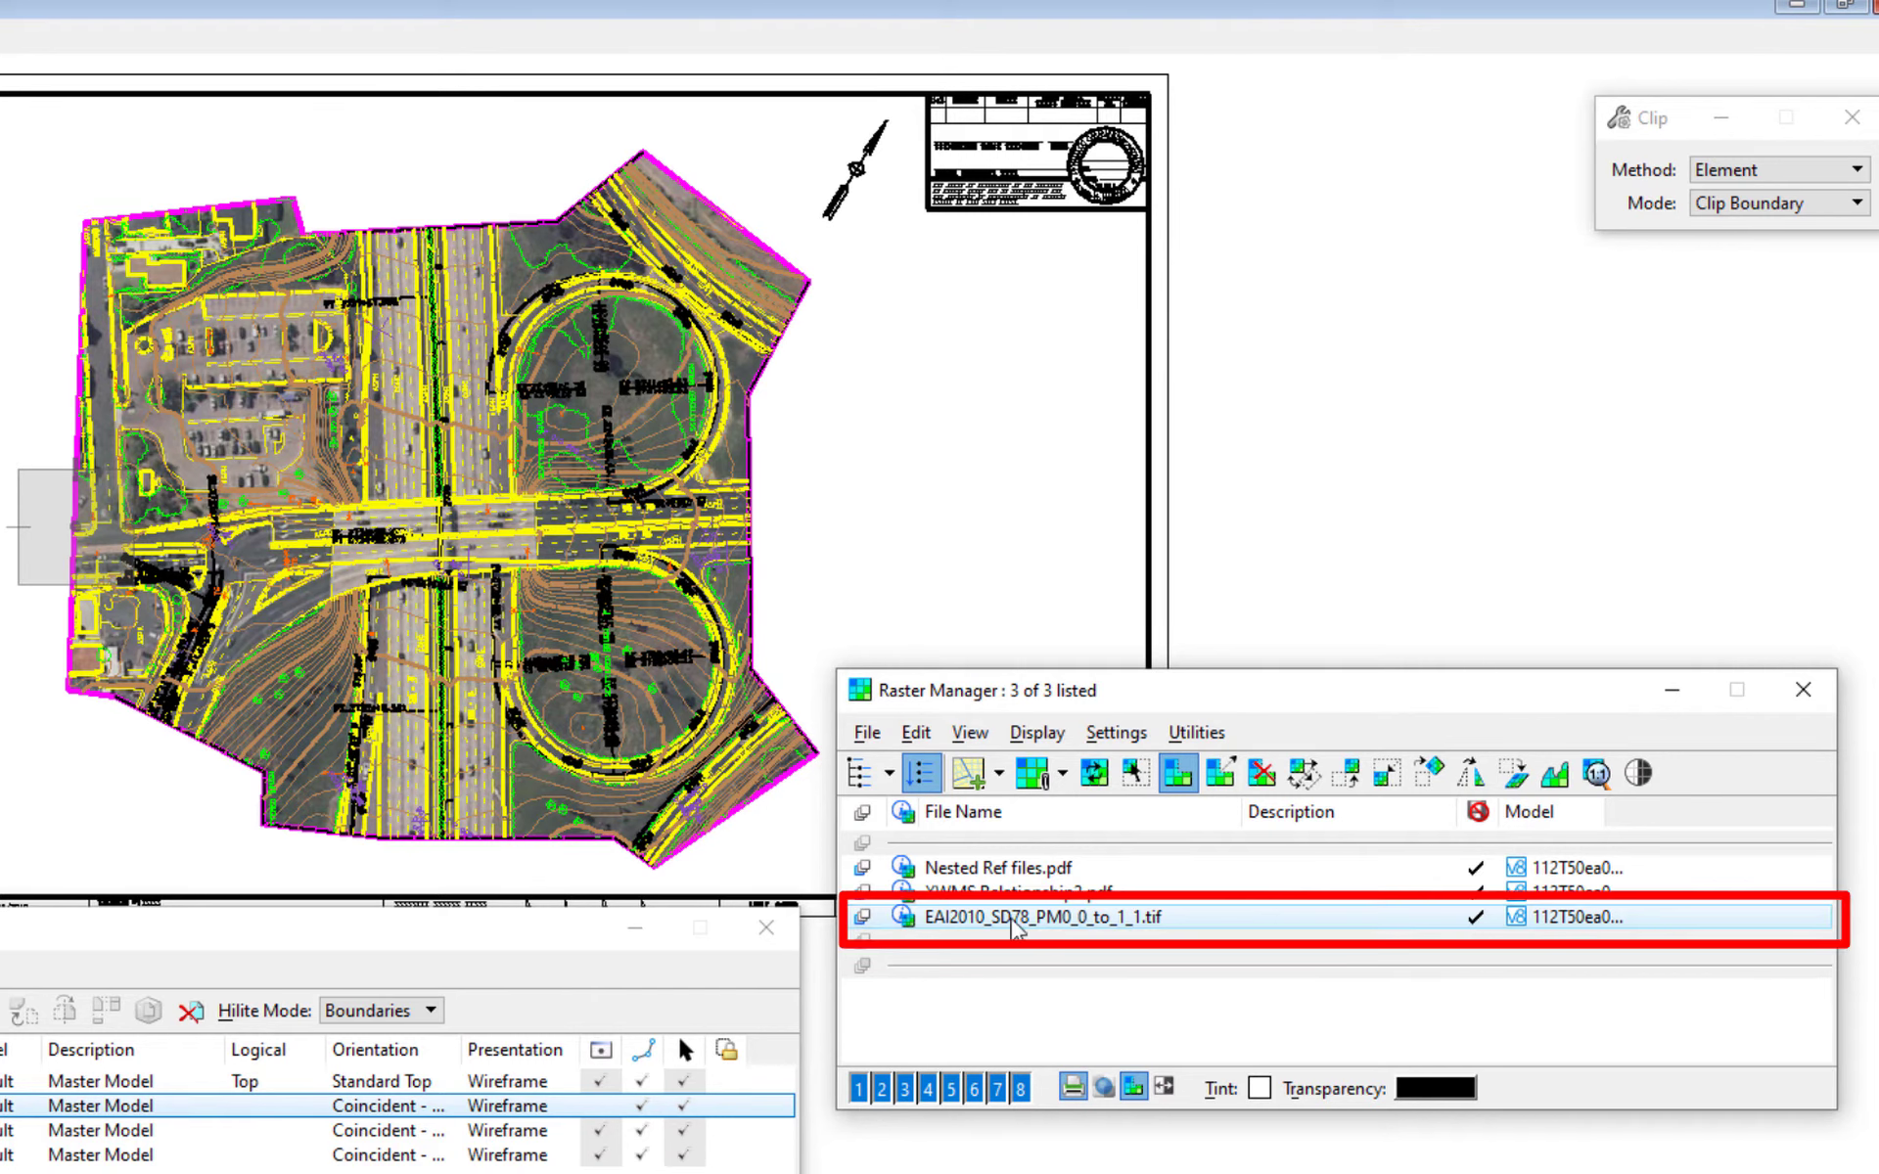
Step: Toggle the raster's display in view 1 off and on, and detach EAI2010_SD78_PM0_0_to_1_1.tif
click(859, 1092)
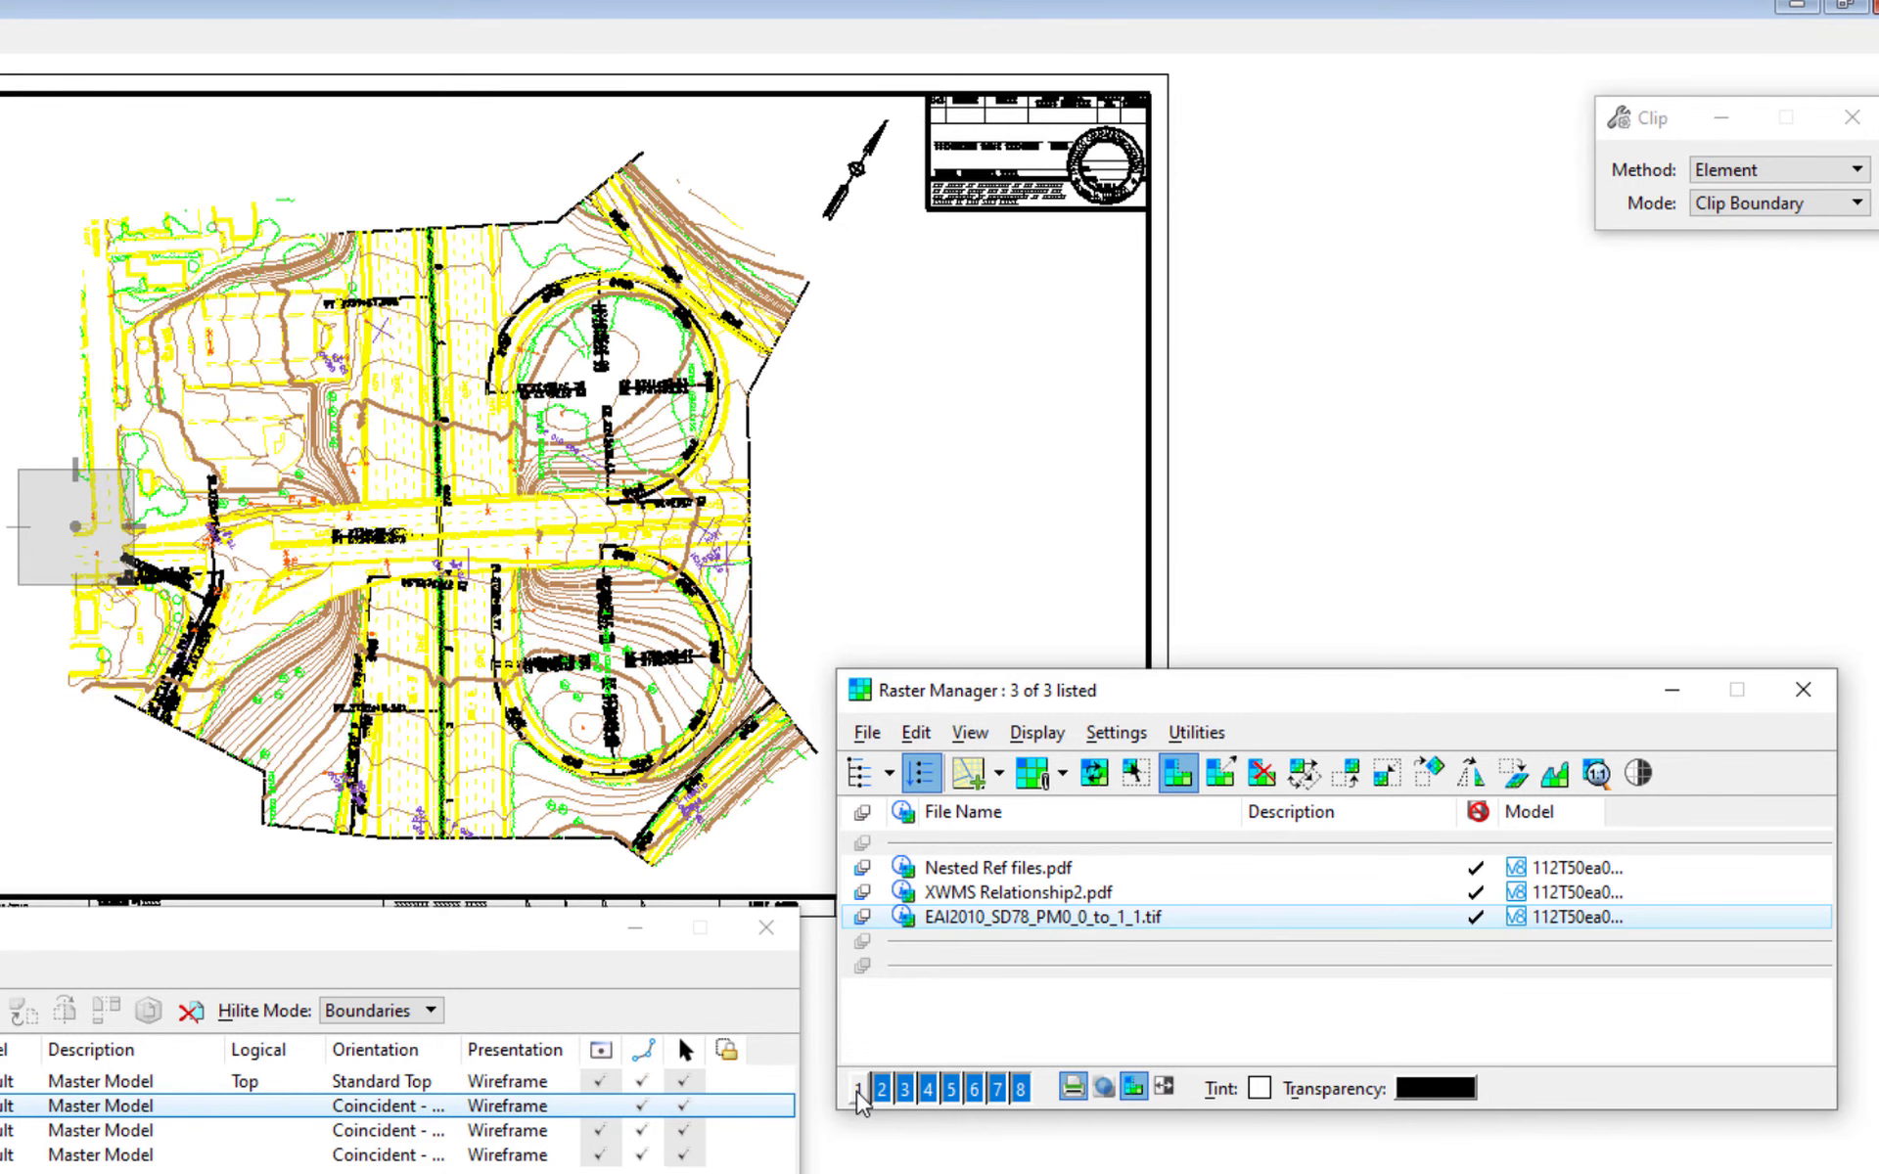
click(859, 1092)
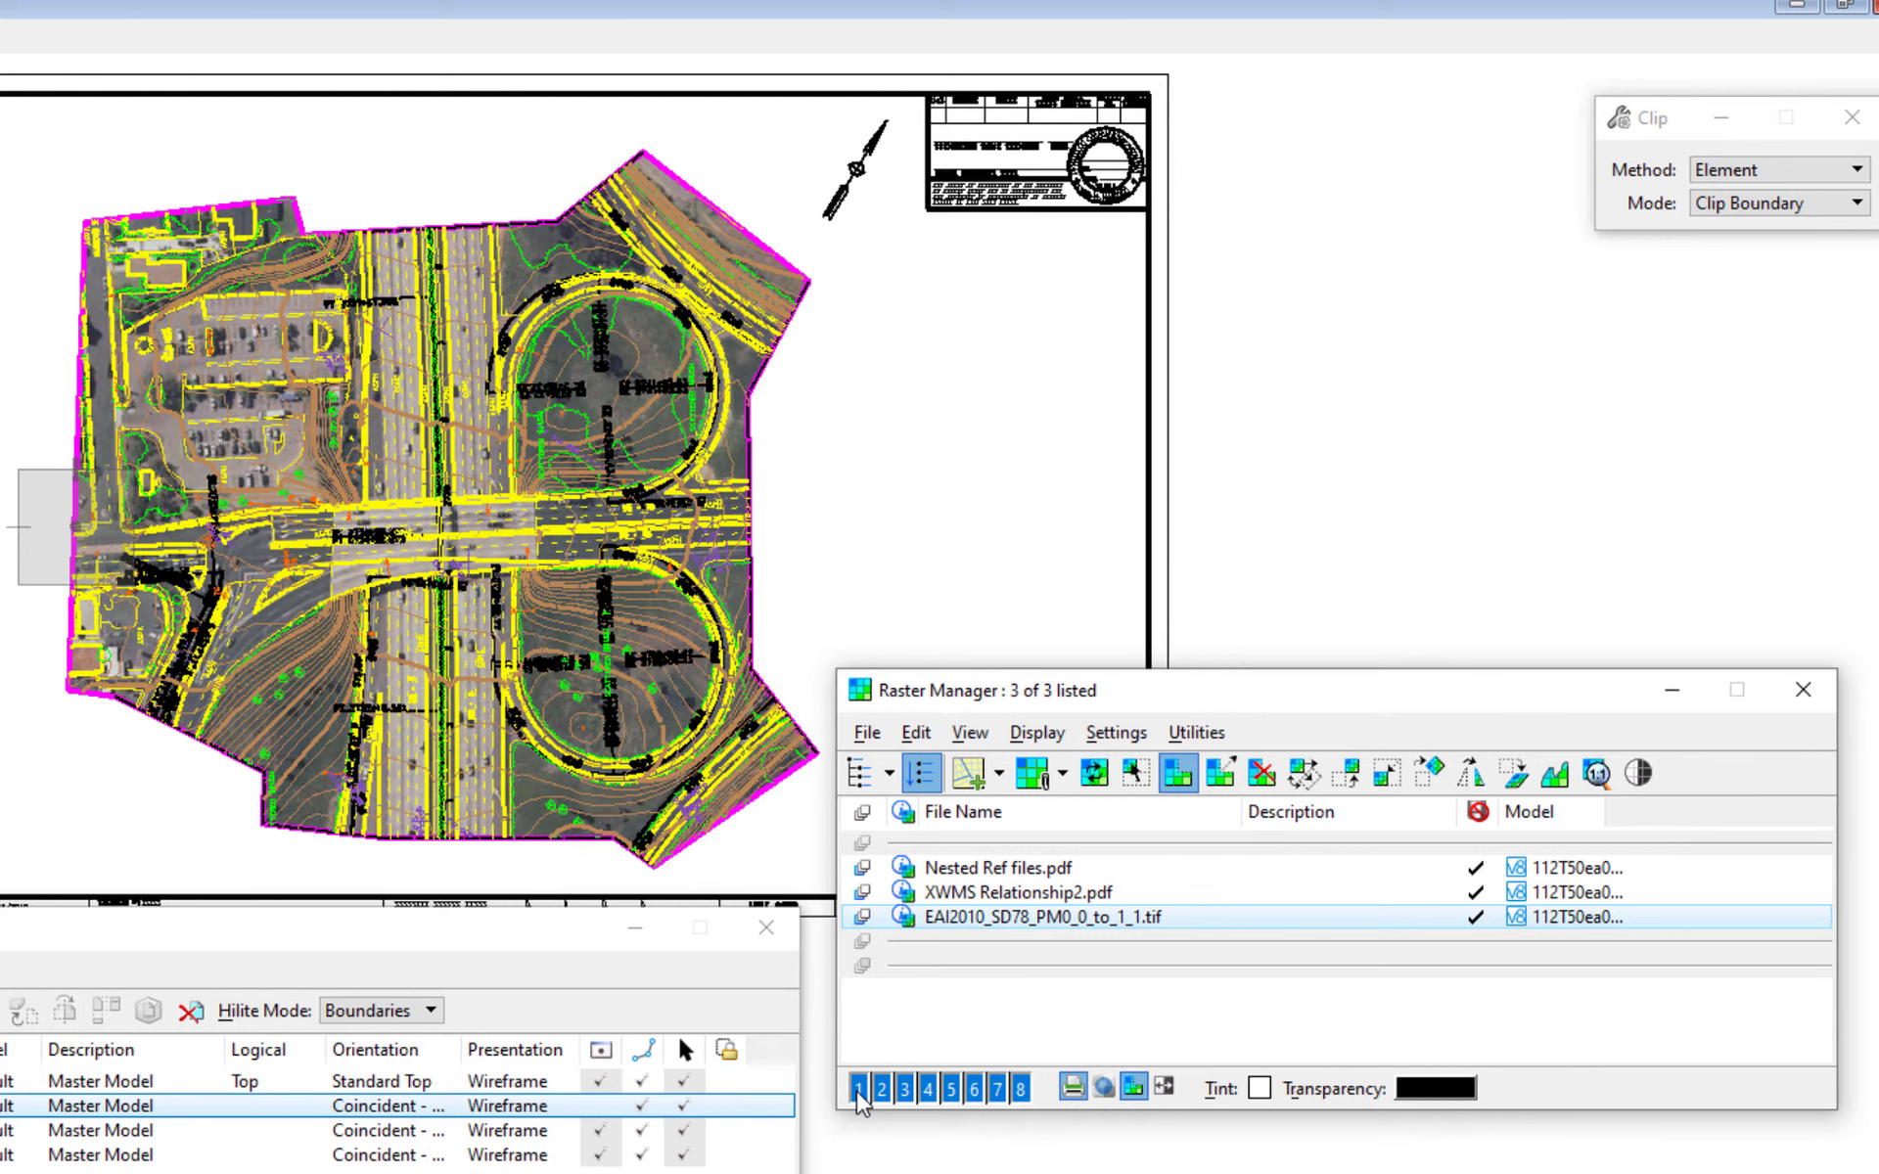
right_click(976, 928)
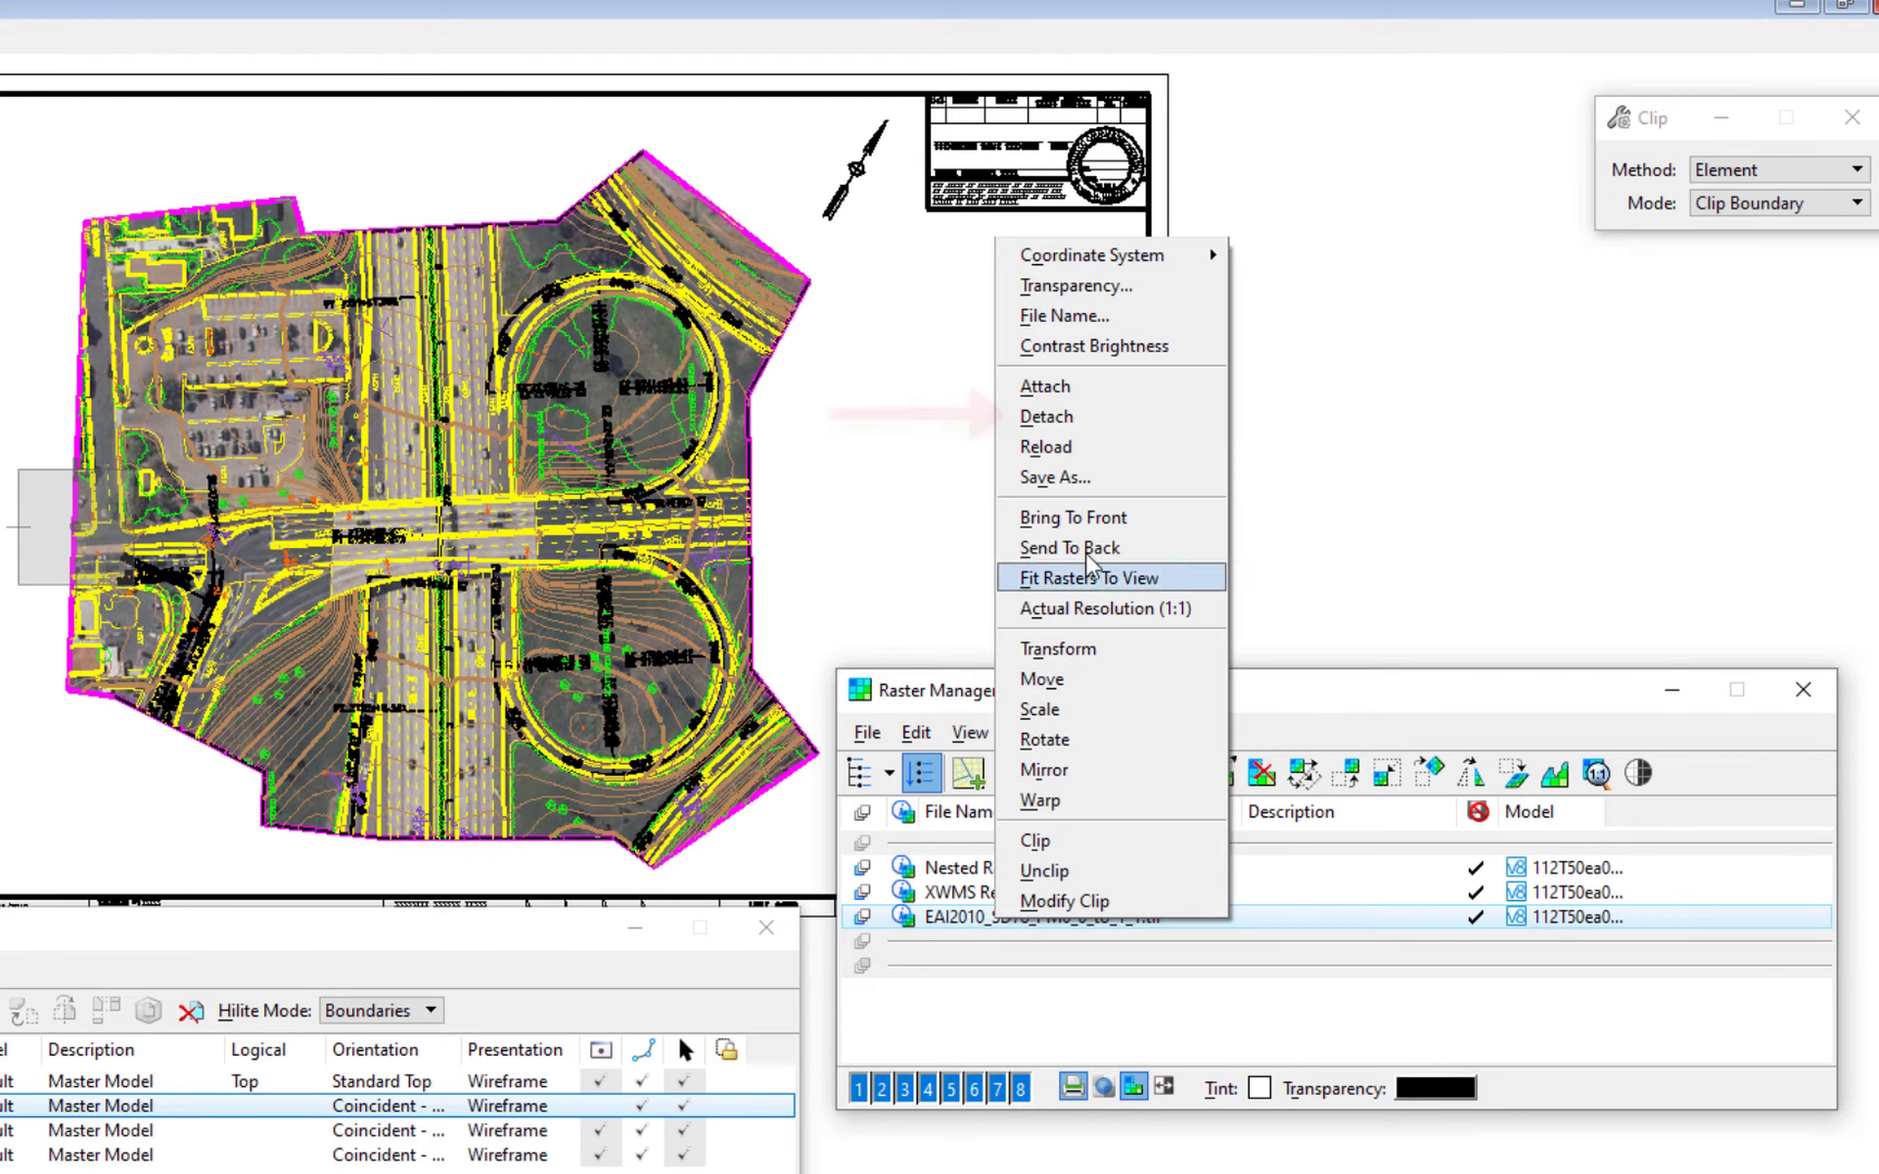
click(1055, 419)
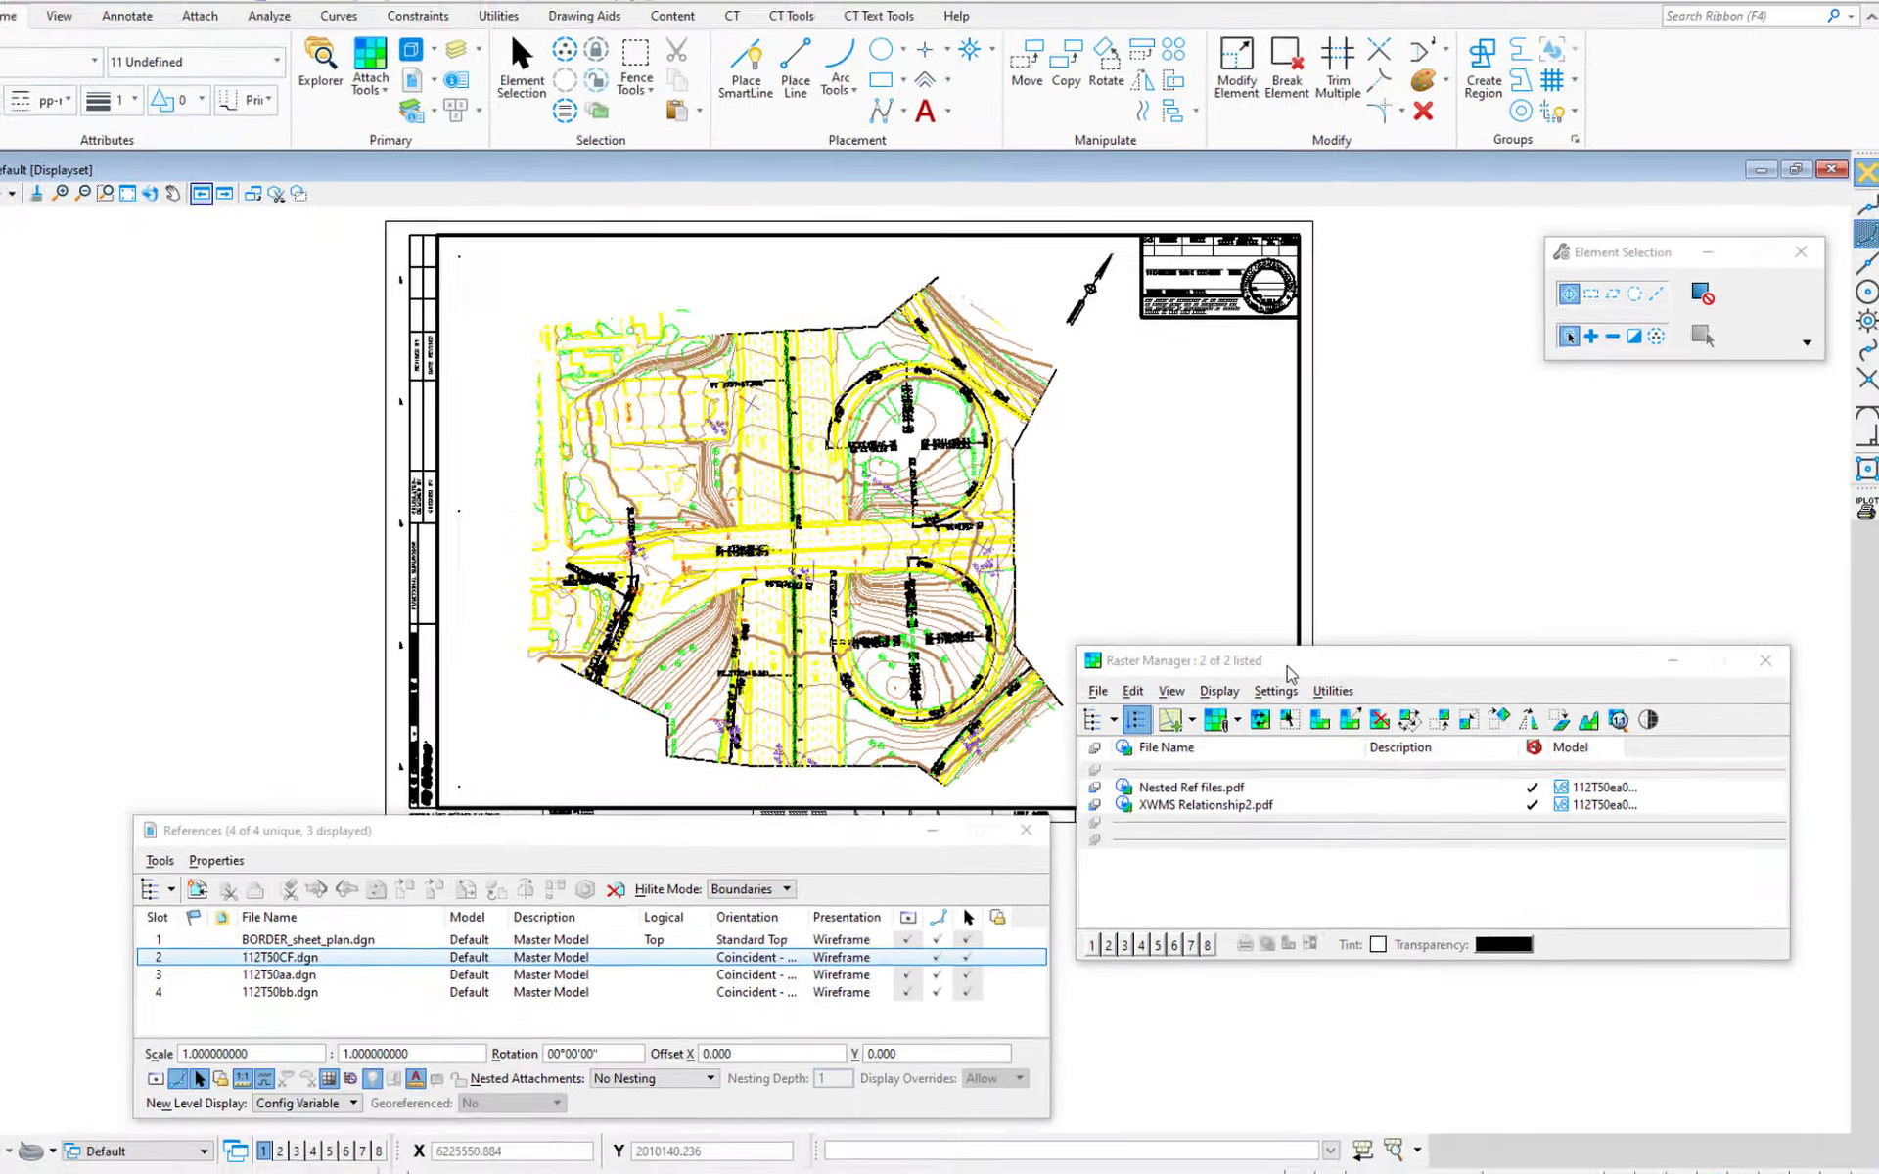
drag(1287, 667, 1285, 826)
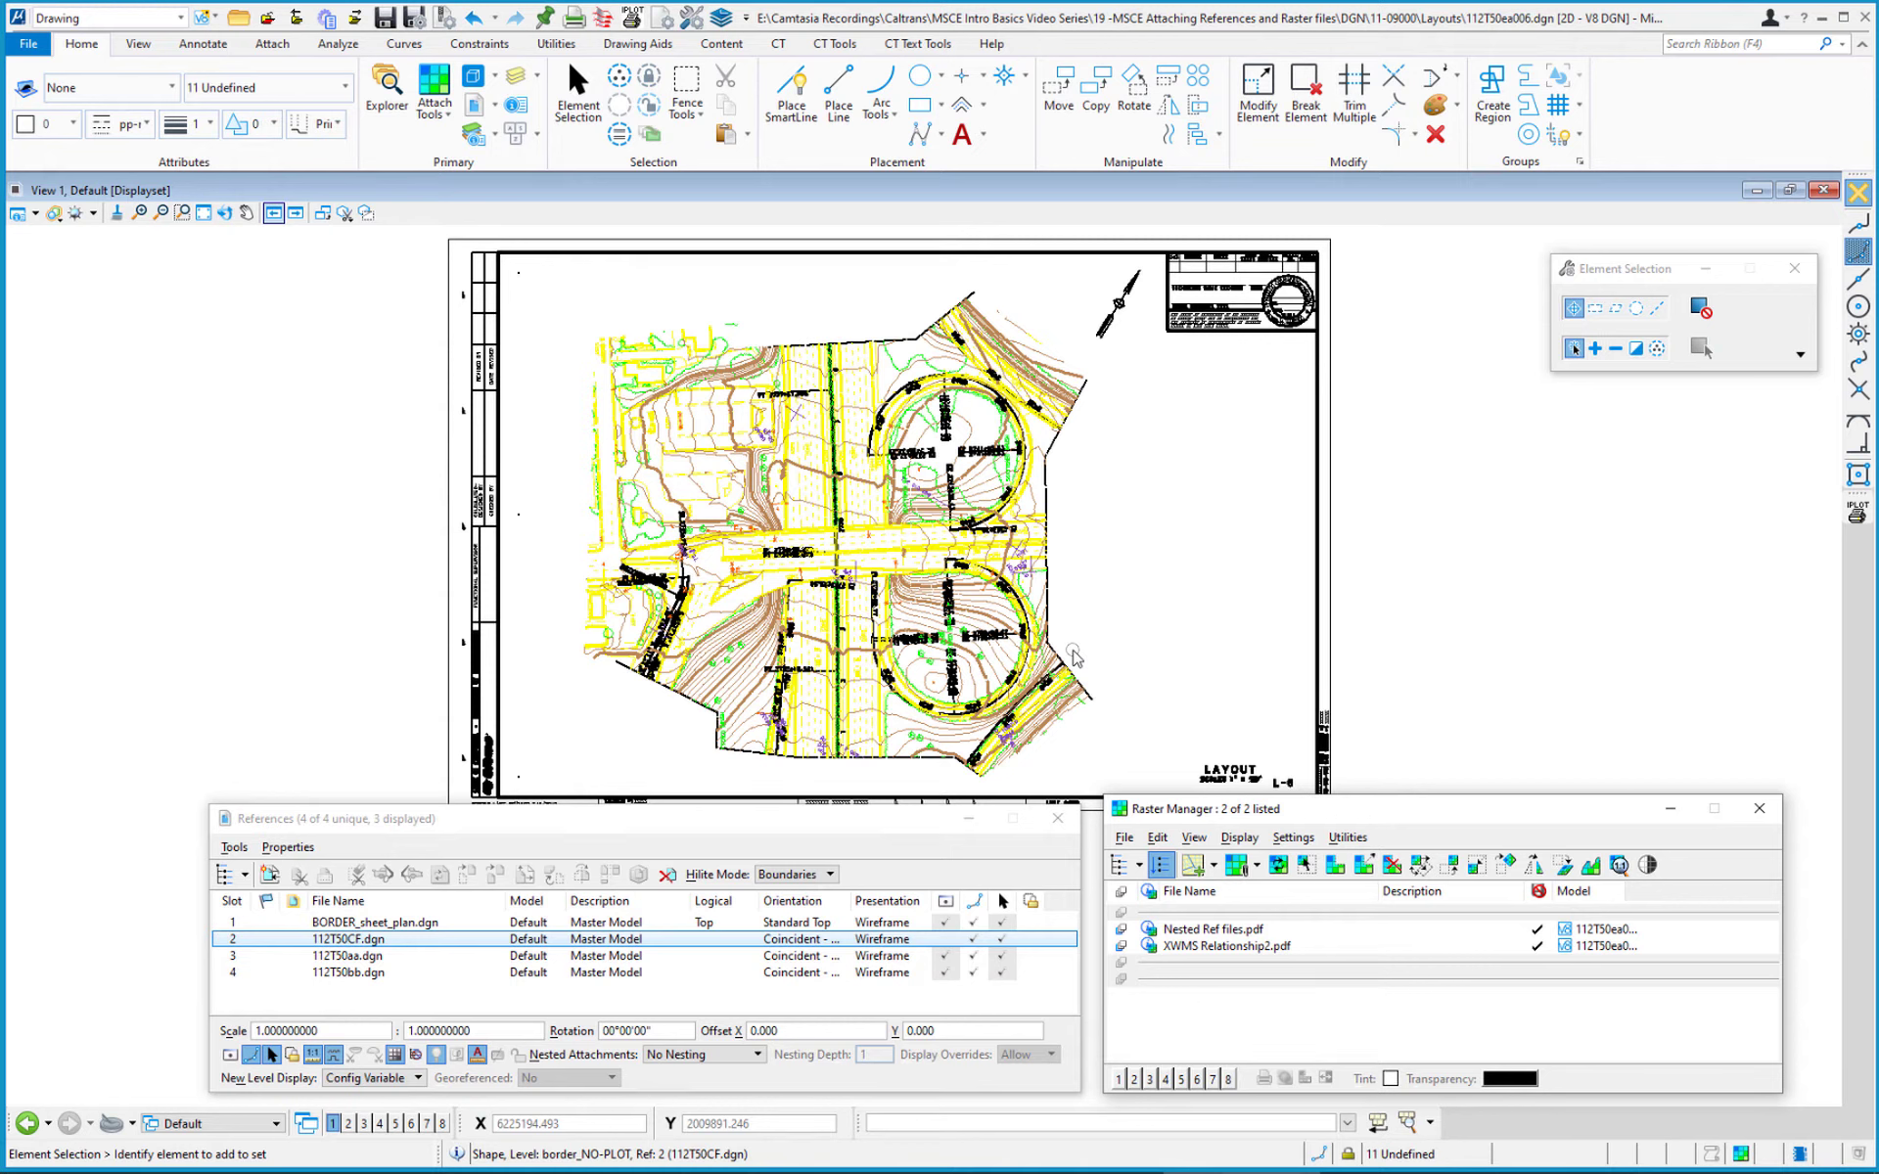
Step: Turn on level _02 XWMS Raster in Level Display and examine the XWMS relationship diagram beside the sheet
mouse_move(671, 533)
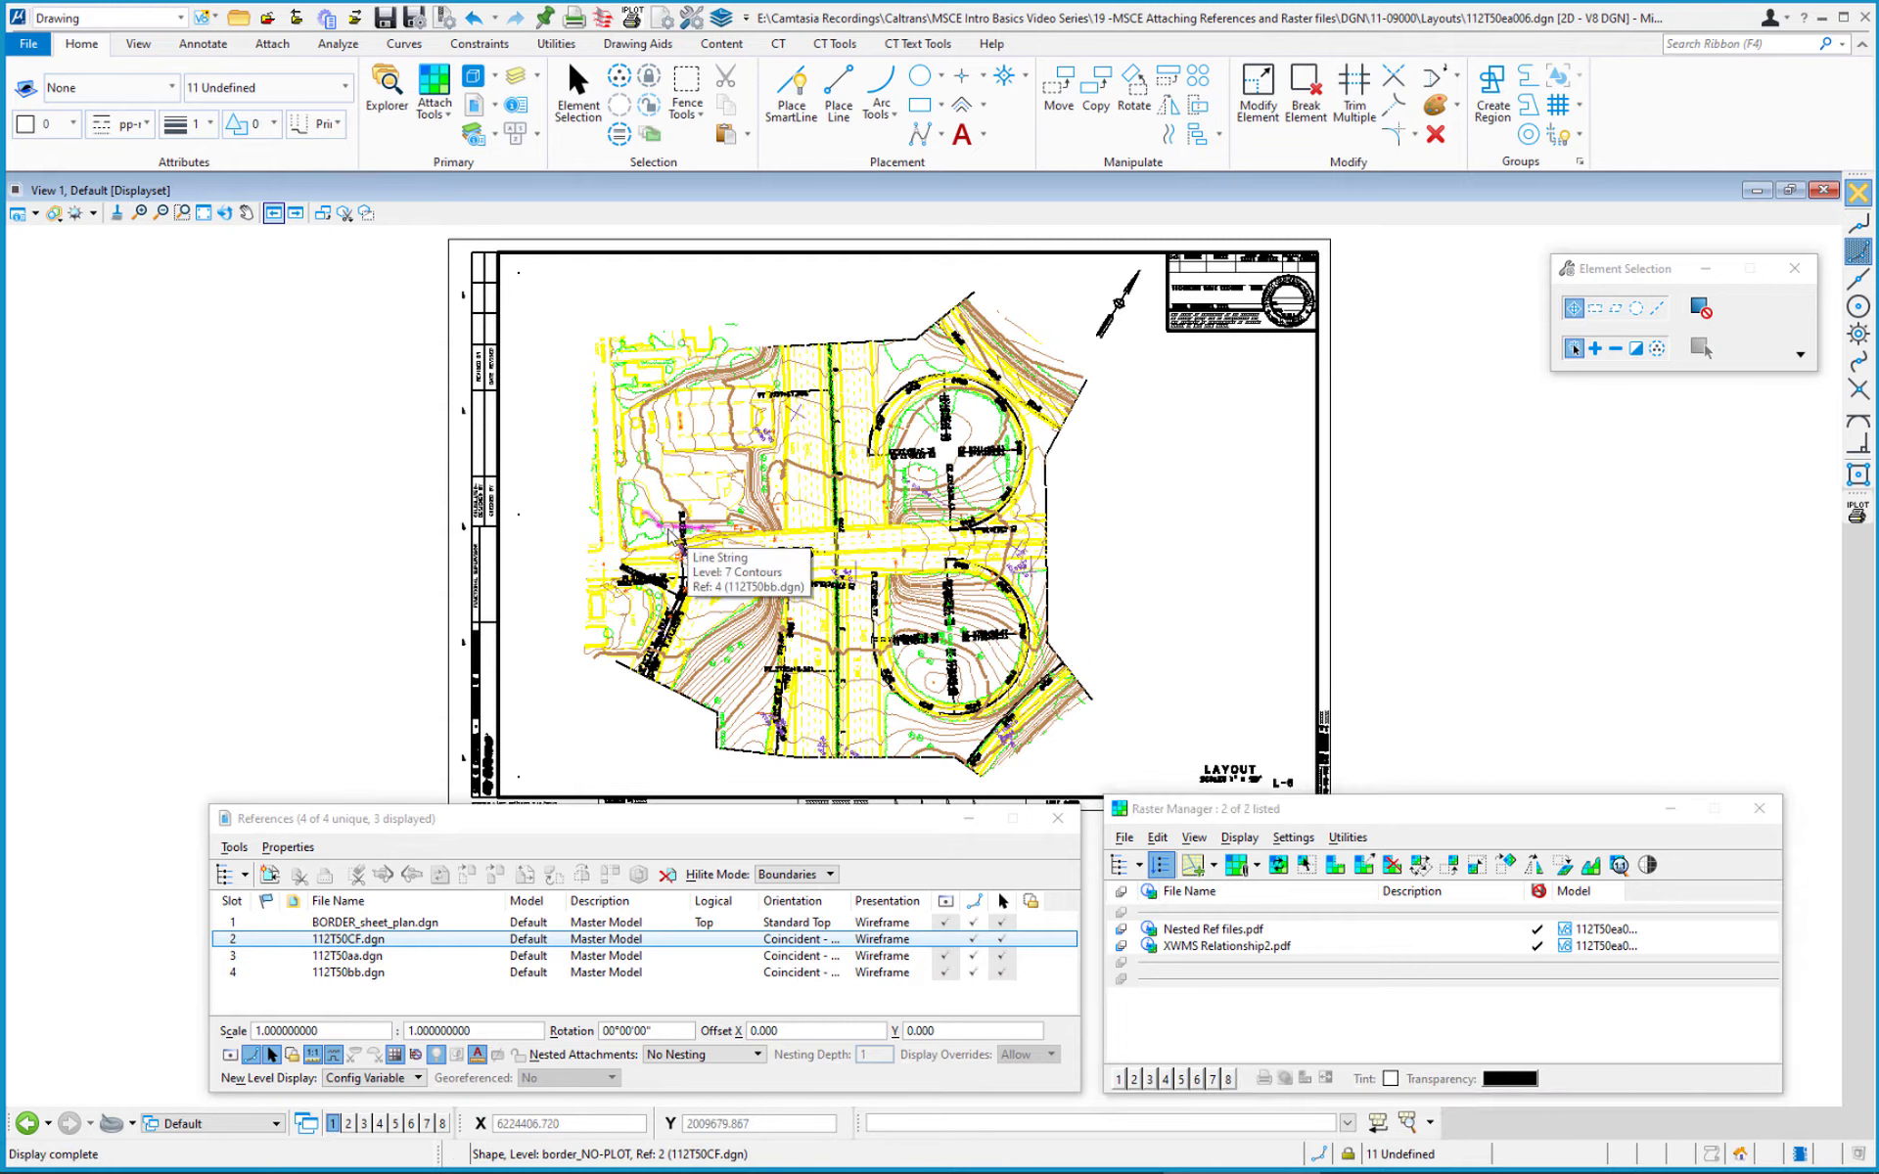
key(ctrl+e)
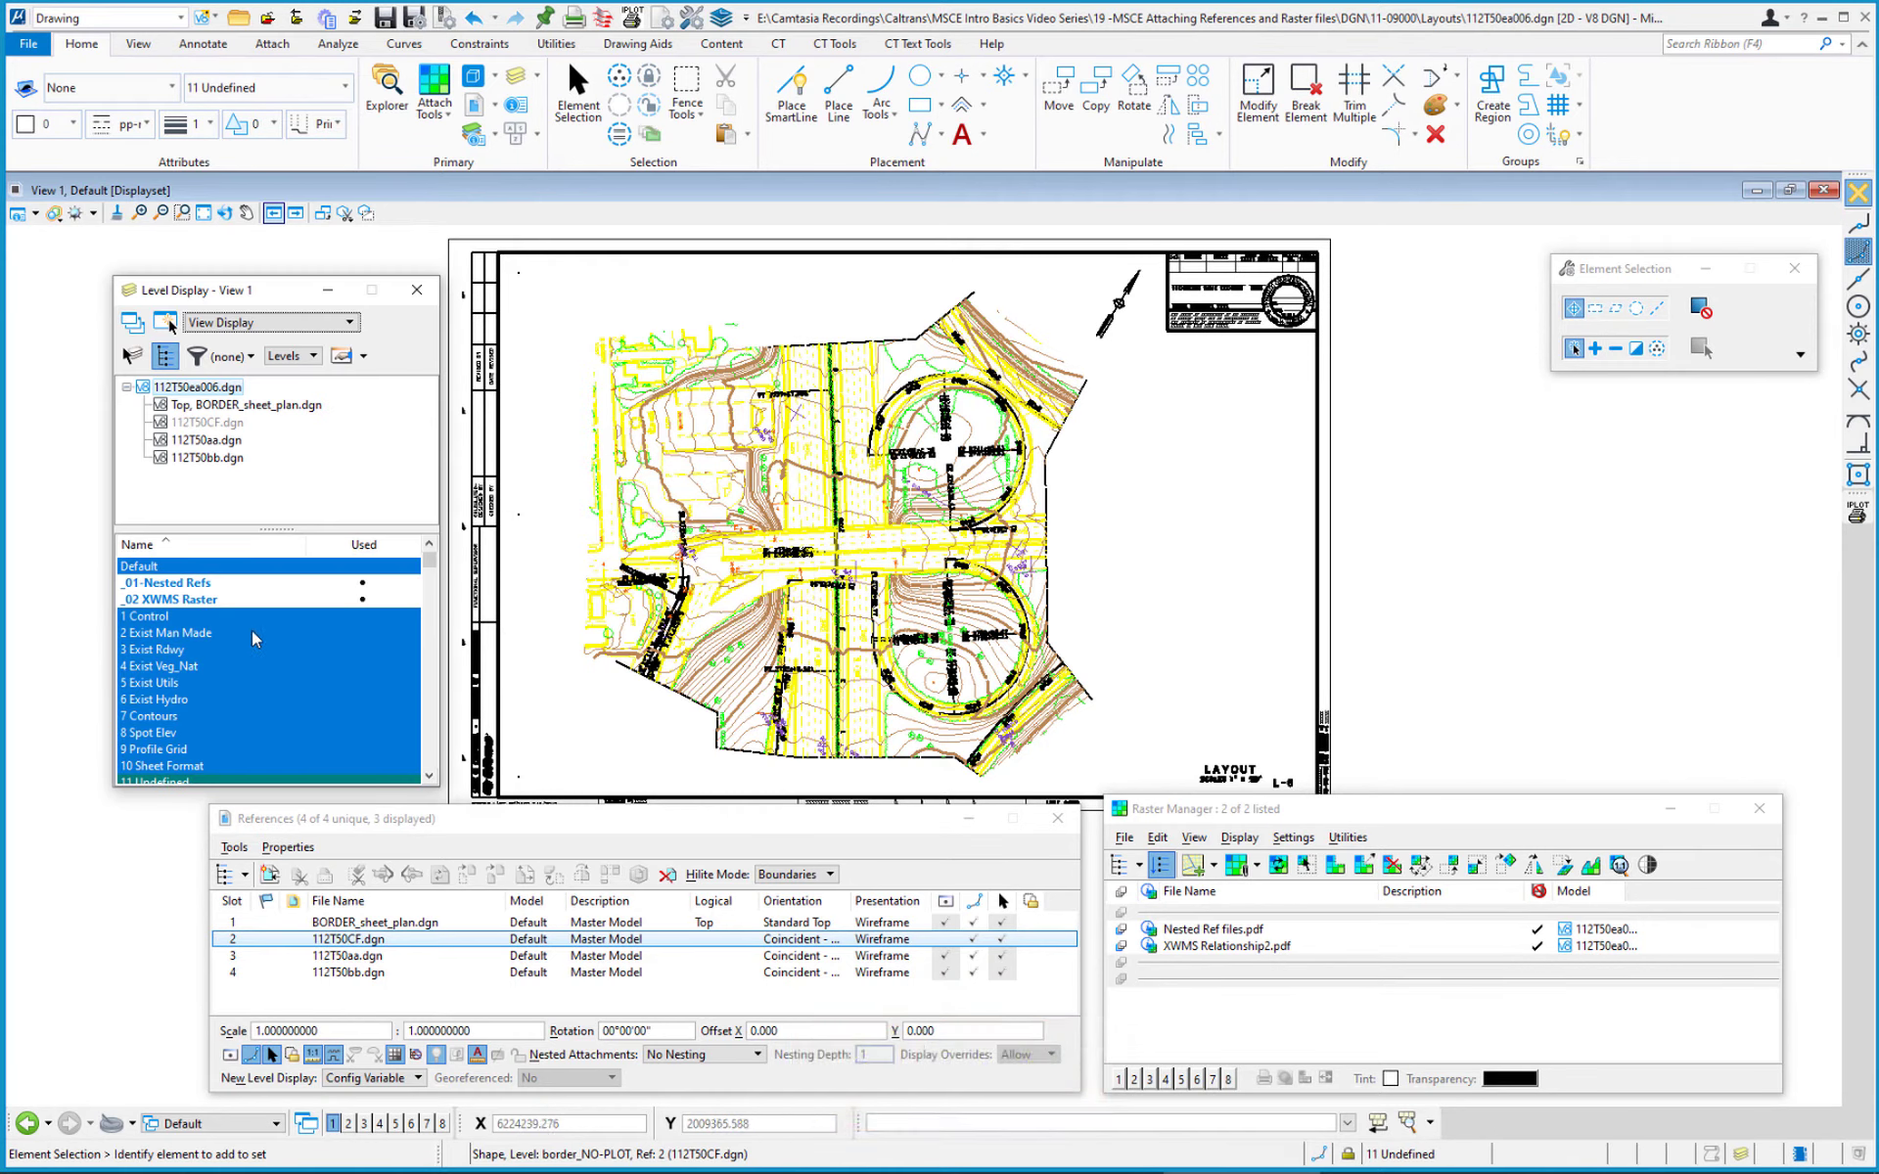
click(181, 601)
scroll(869, 609, down, 6)
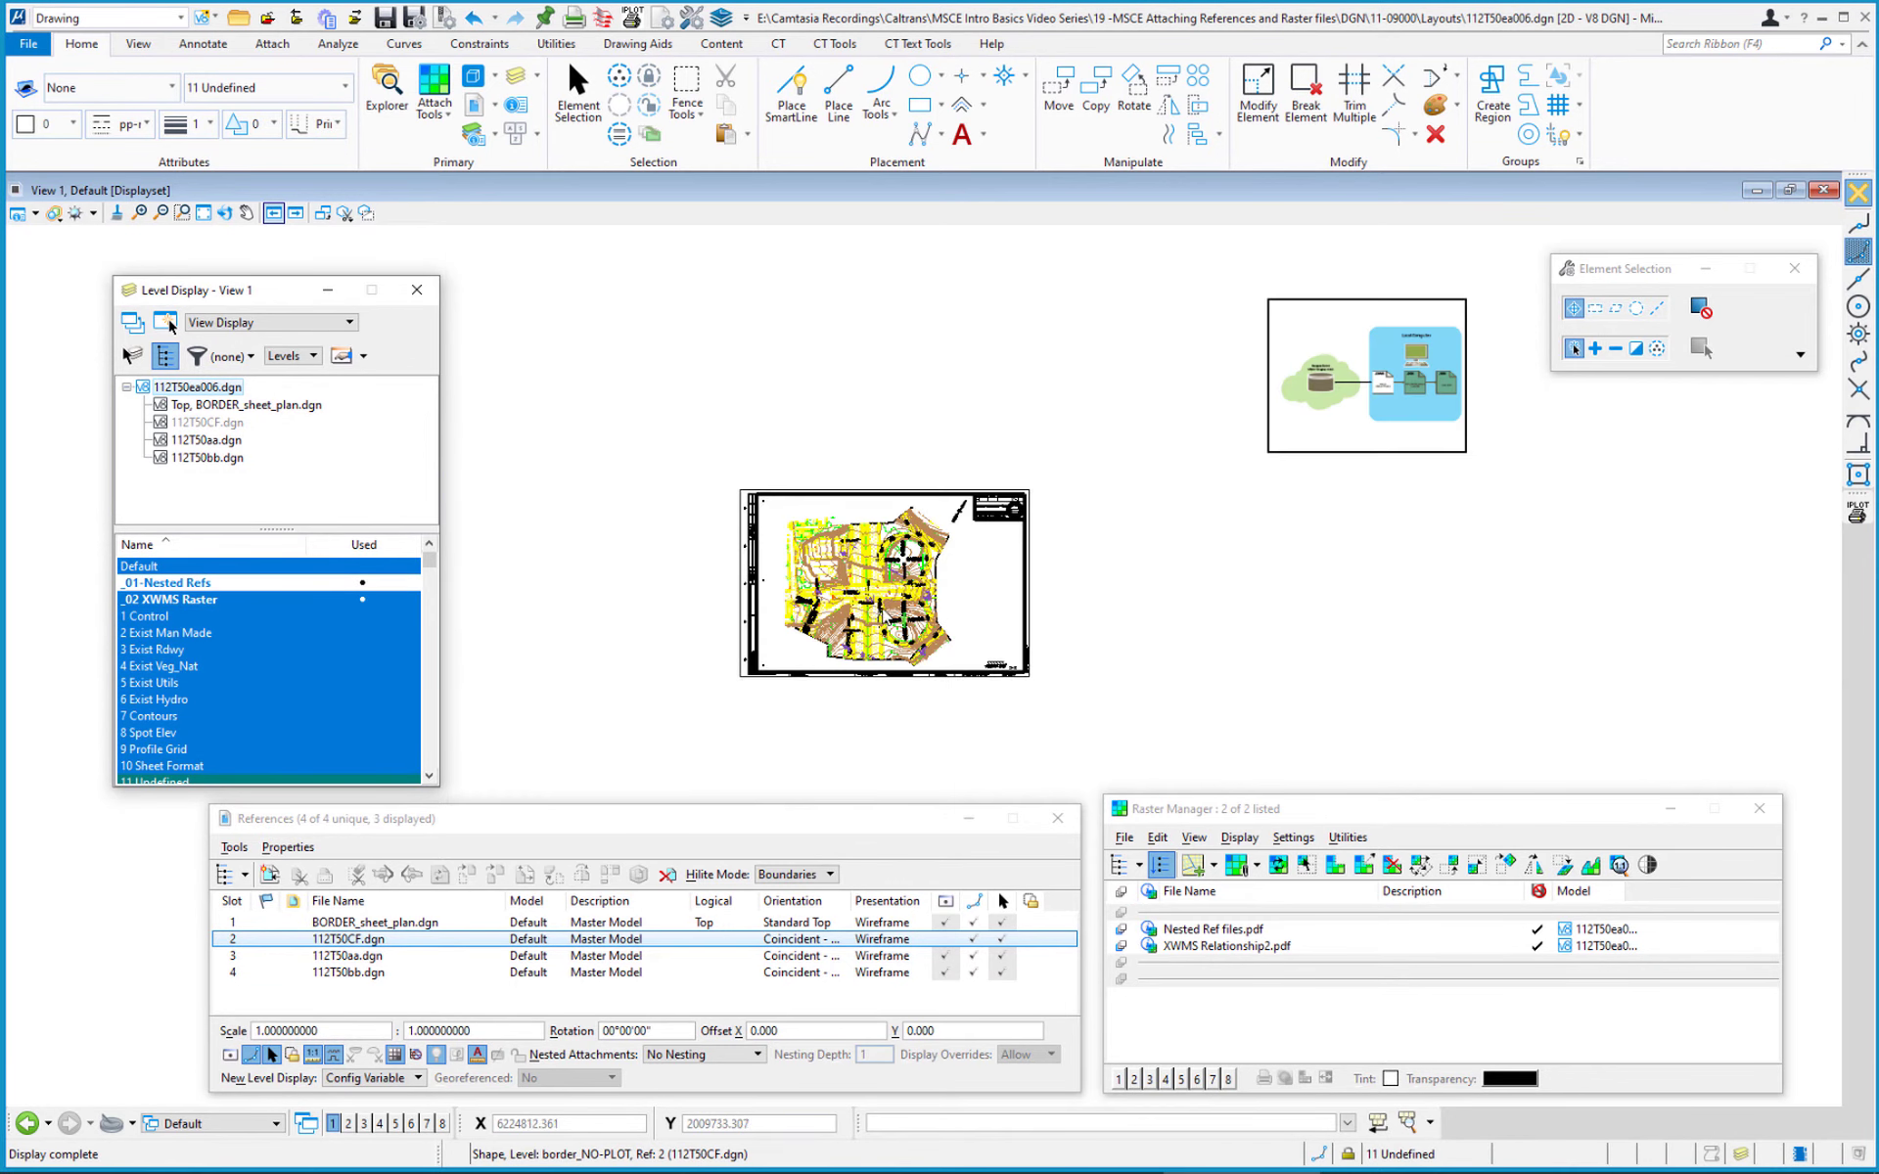
scroll(1422, 328, up, 5)
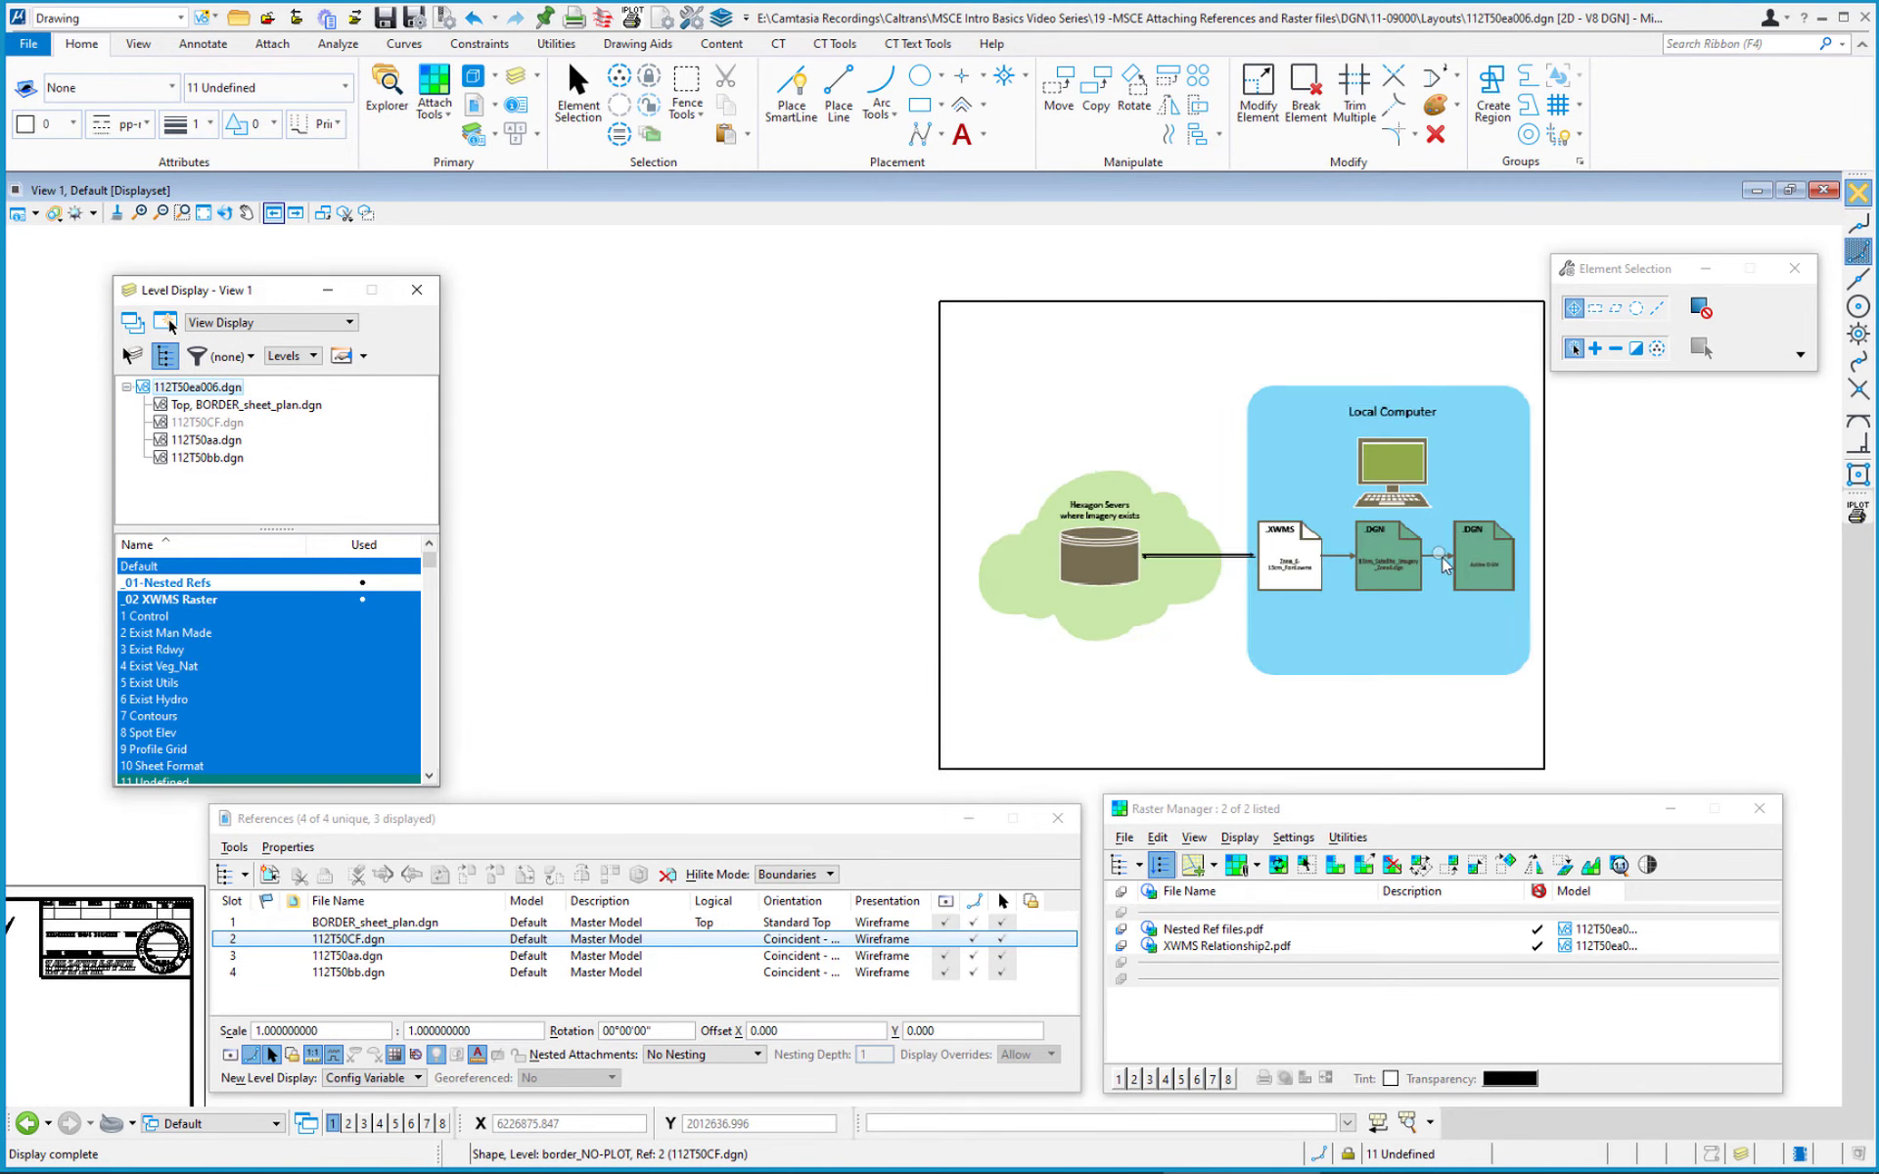
scroll(1438, 556, up, 3)
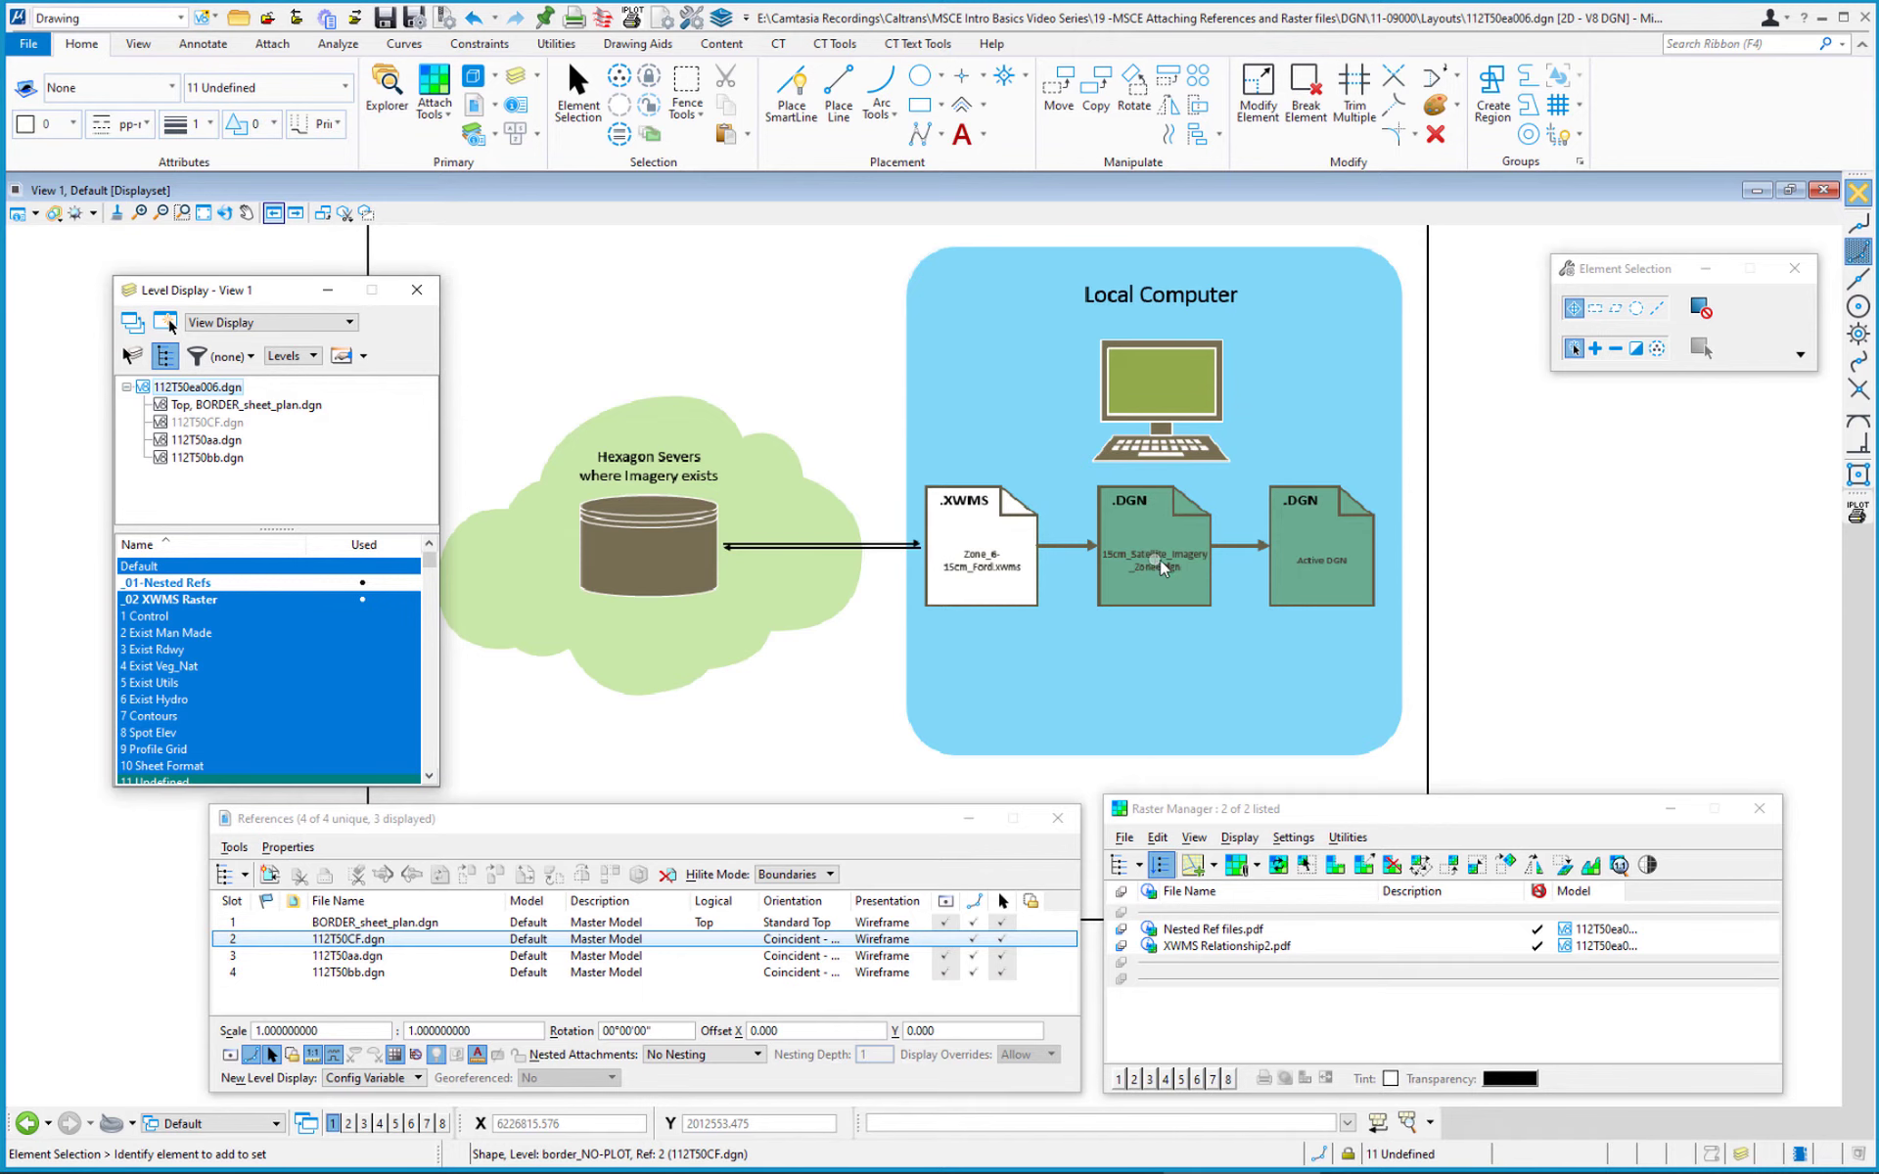
Step: Turn off level _02 XWMS Raster, fit the view to the layout sheet and close Level Display
click(208, 605)
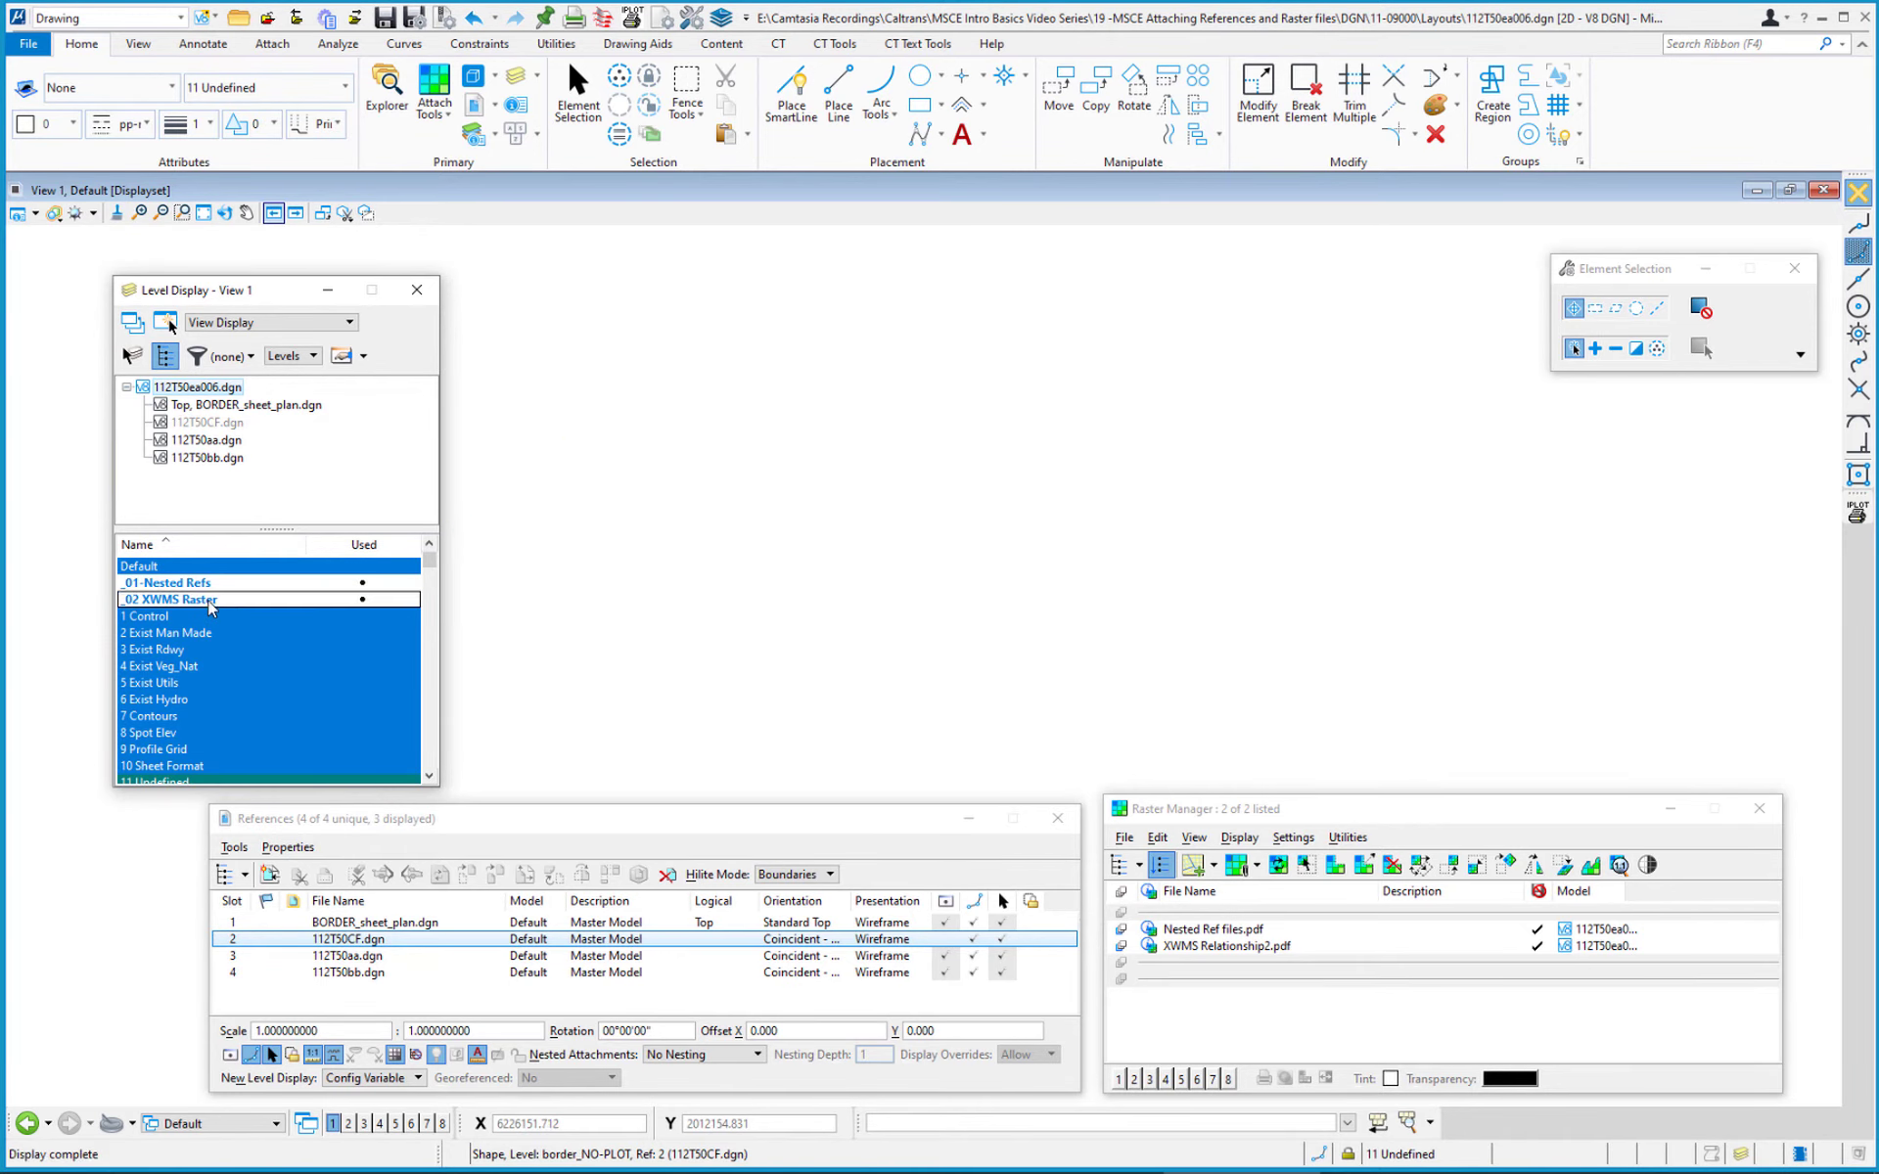
key(space)
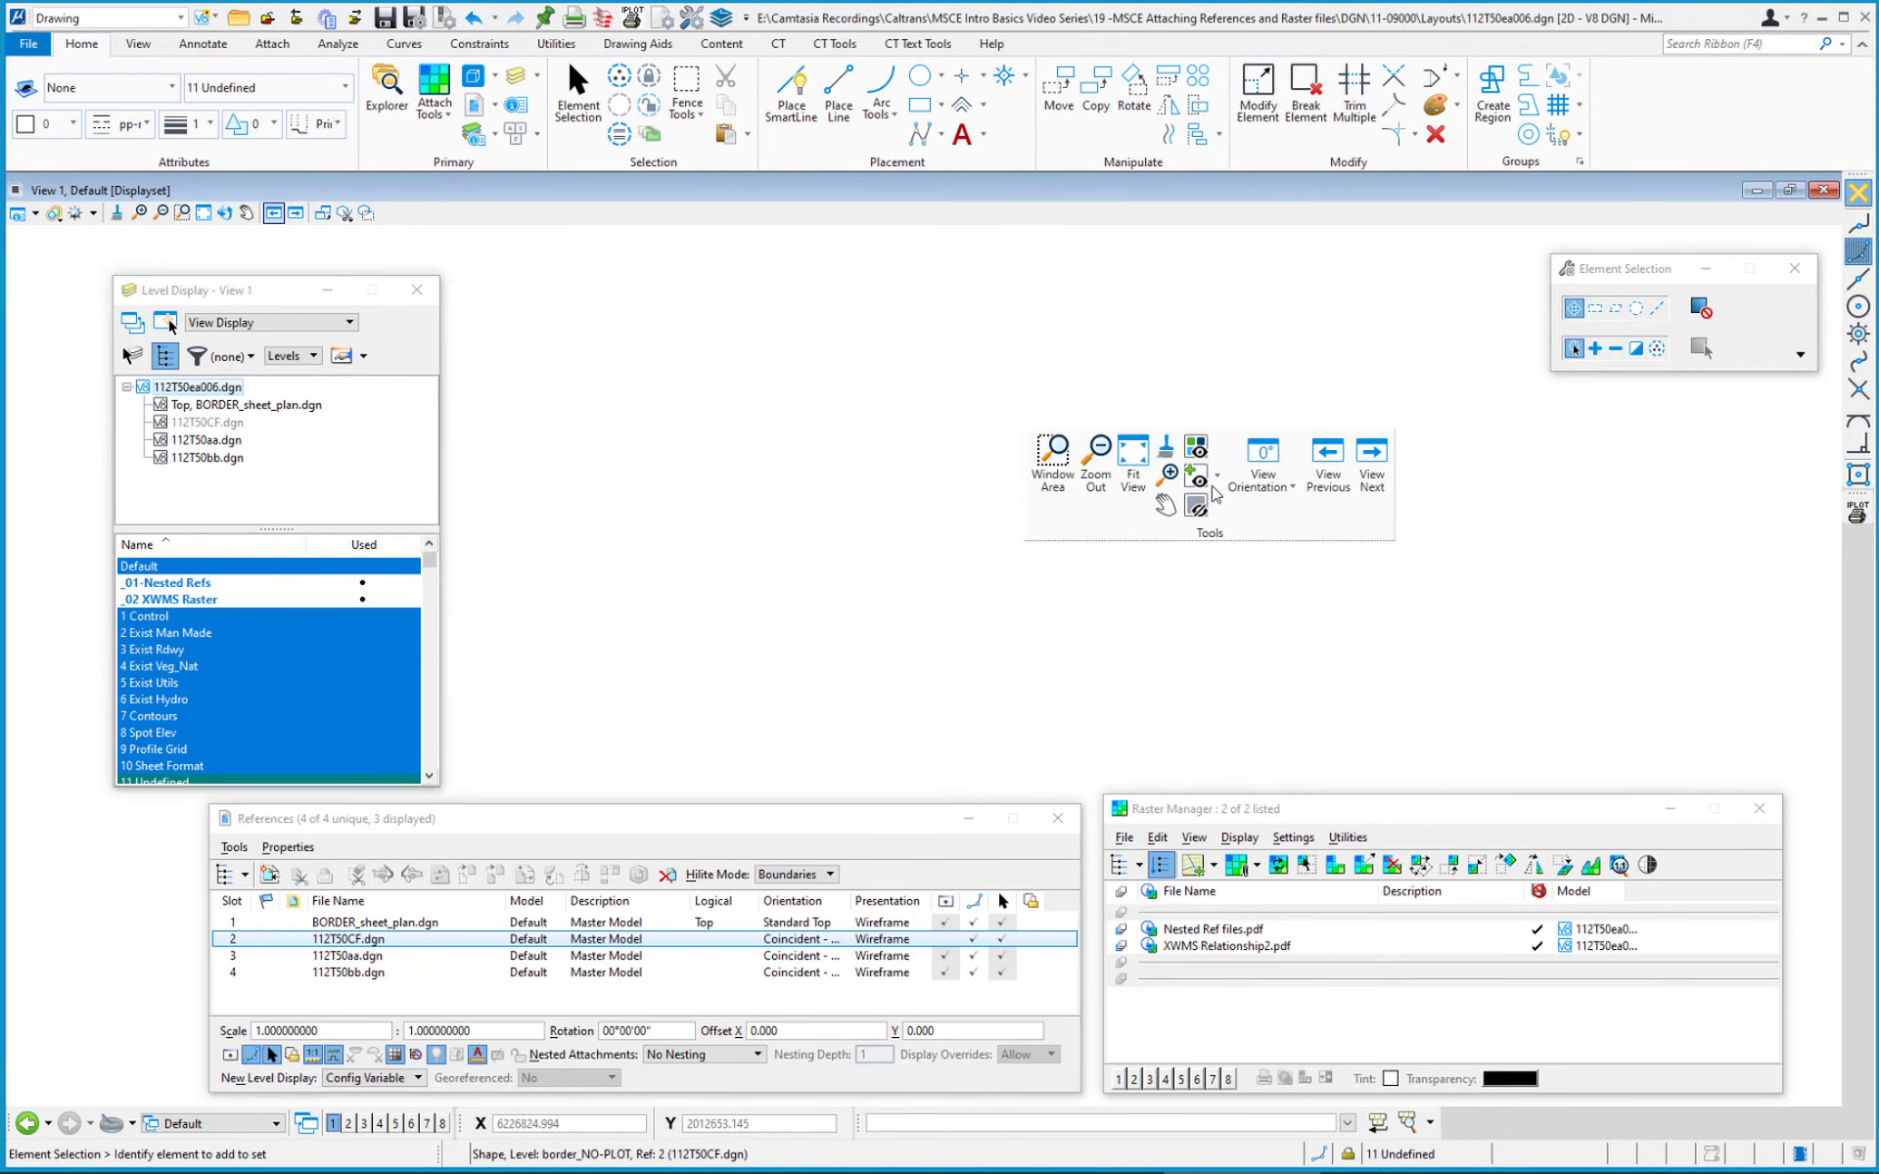
click(1133, 458)
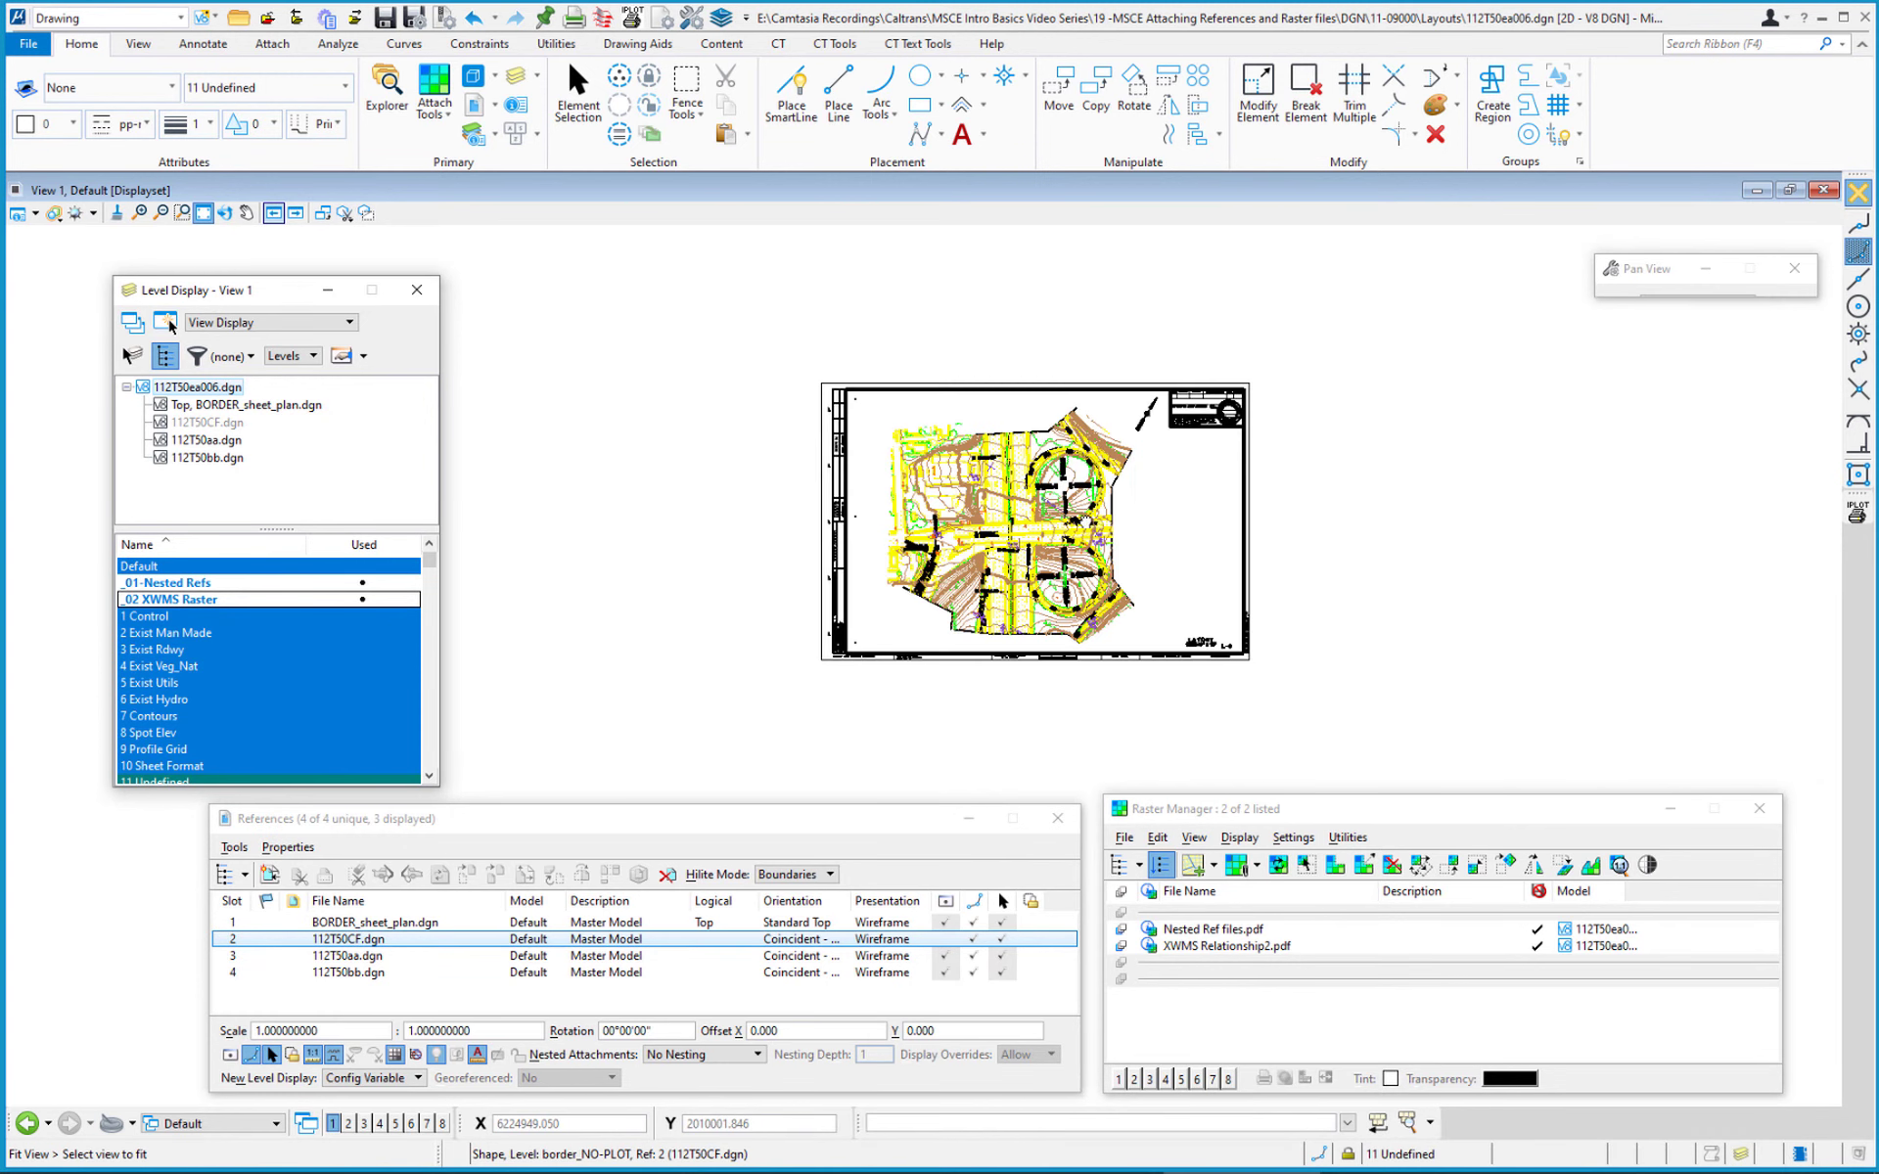
click(1077, 509)
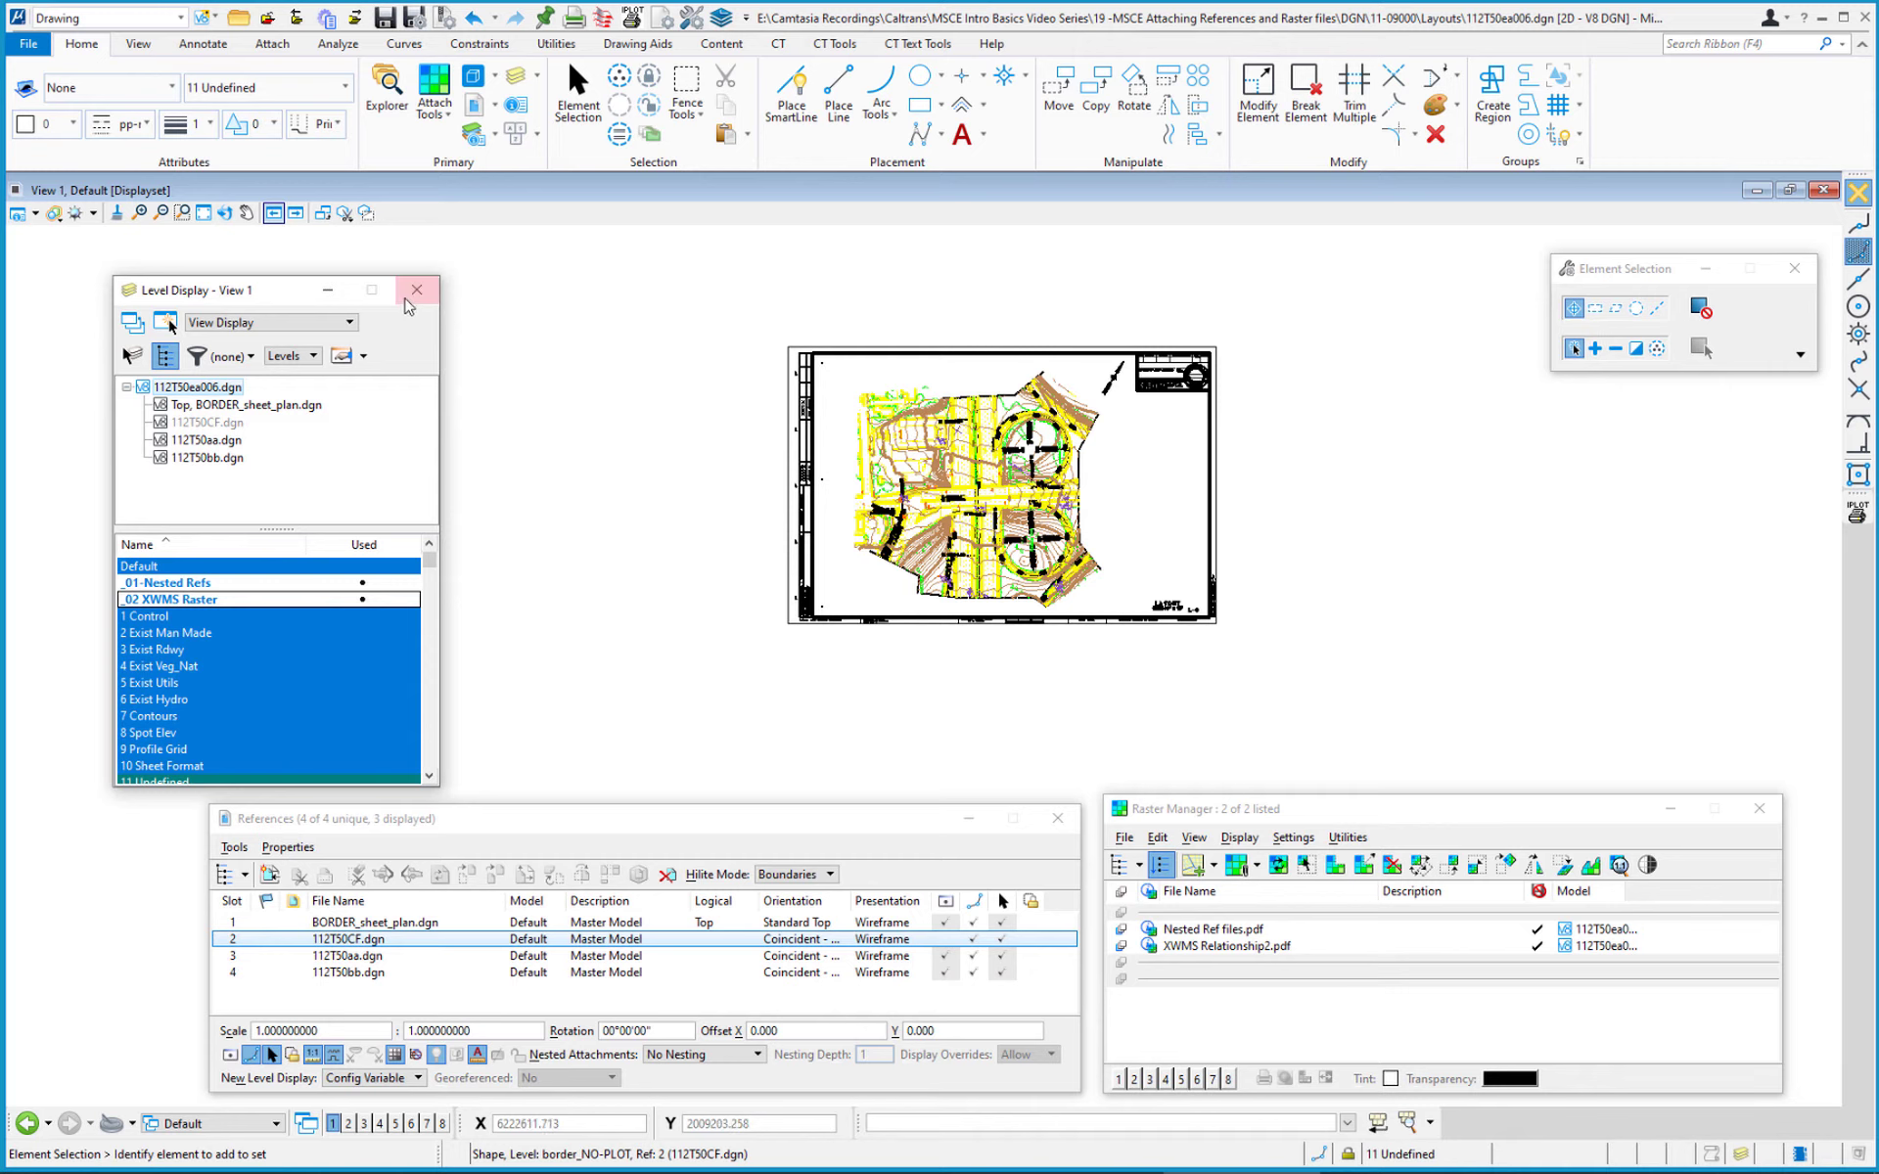
click(416, 293)
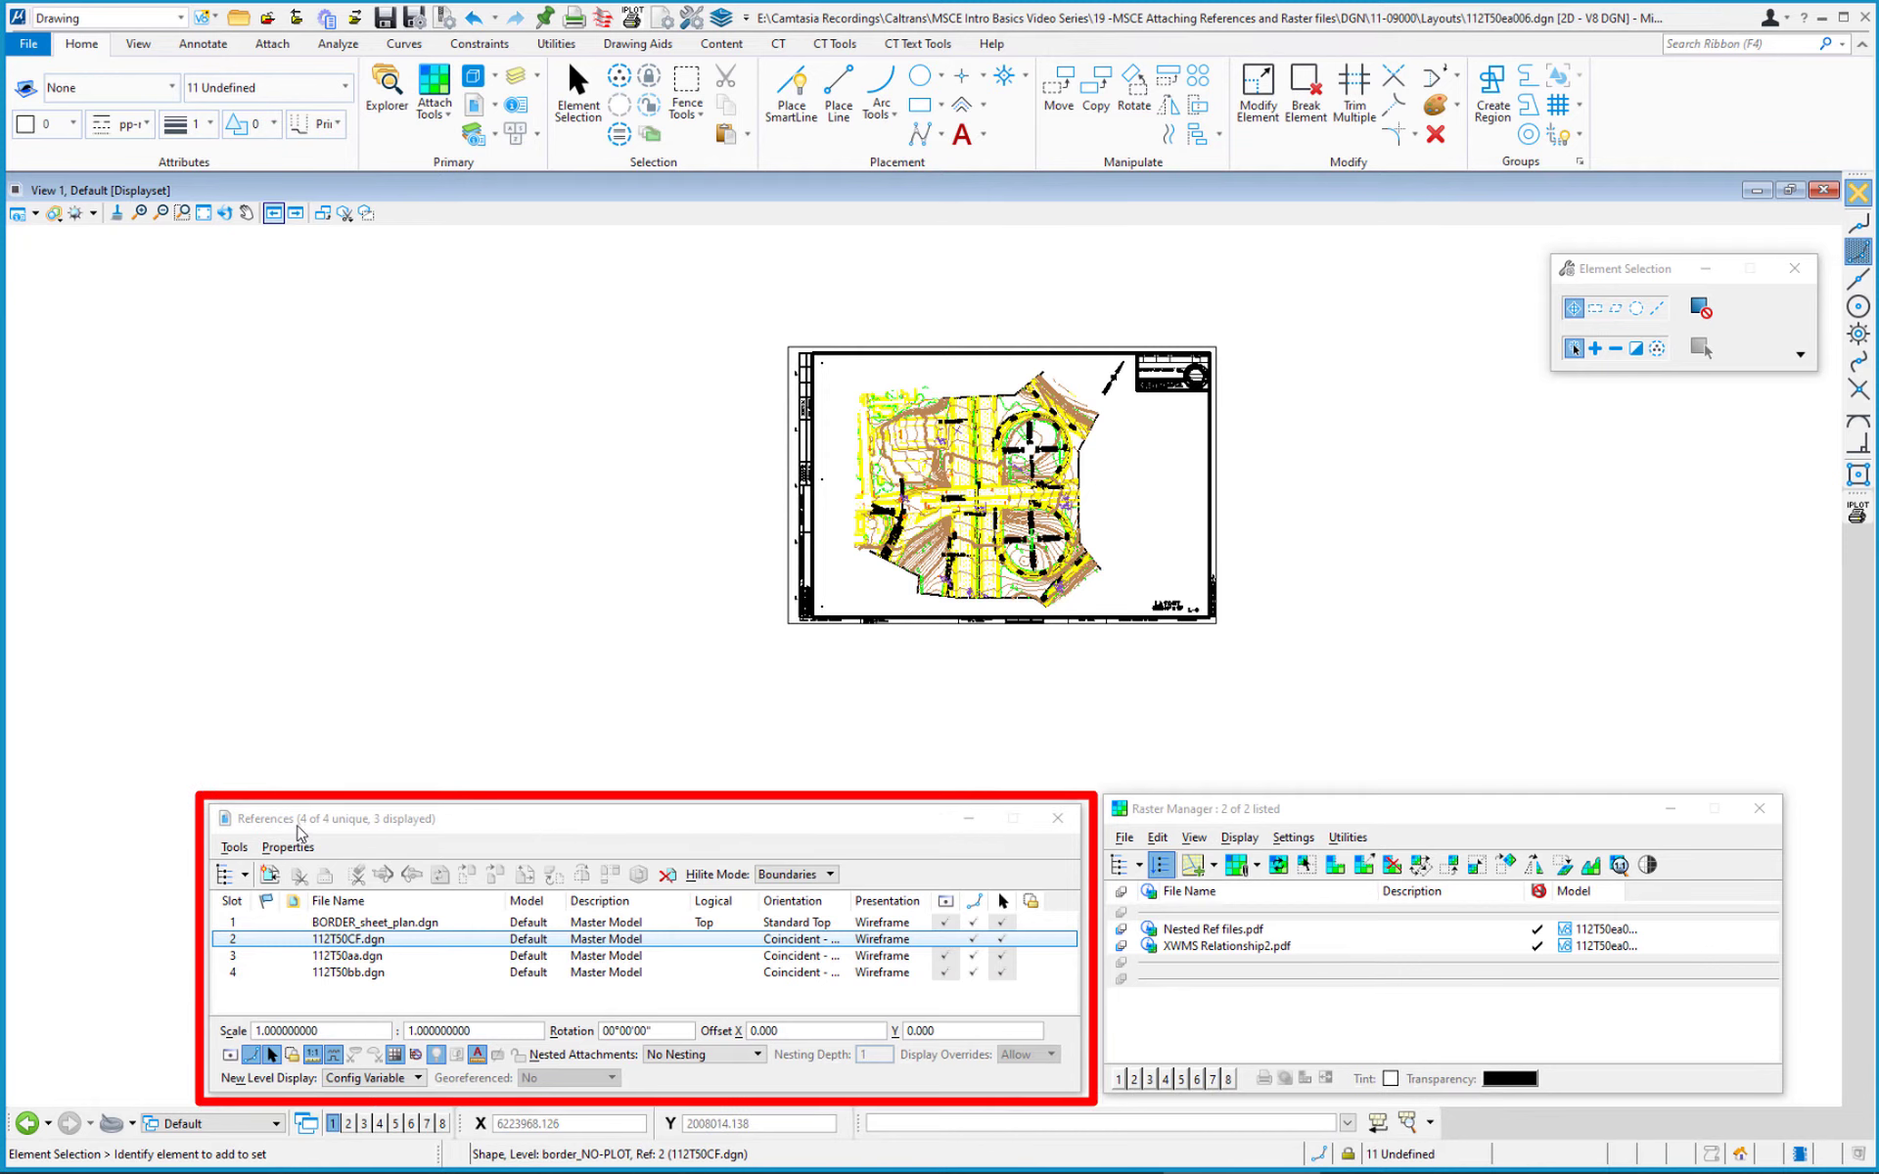
Step: Start attaching a reference from the folder C:\Caltrans\HQ\MSConnect\dgn\XWMS\Zone_6
click(270, 874)
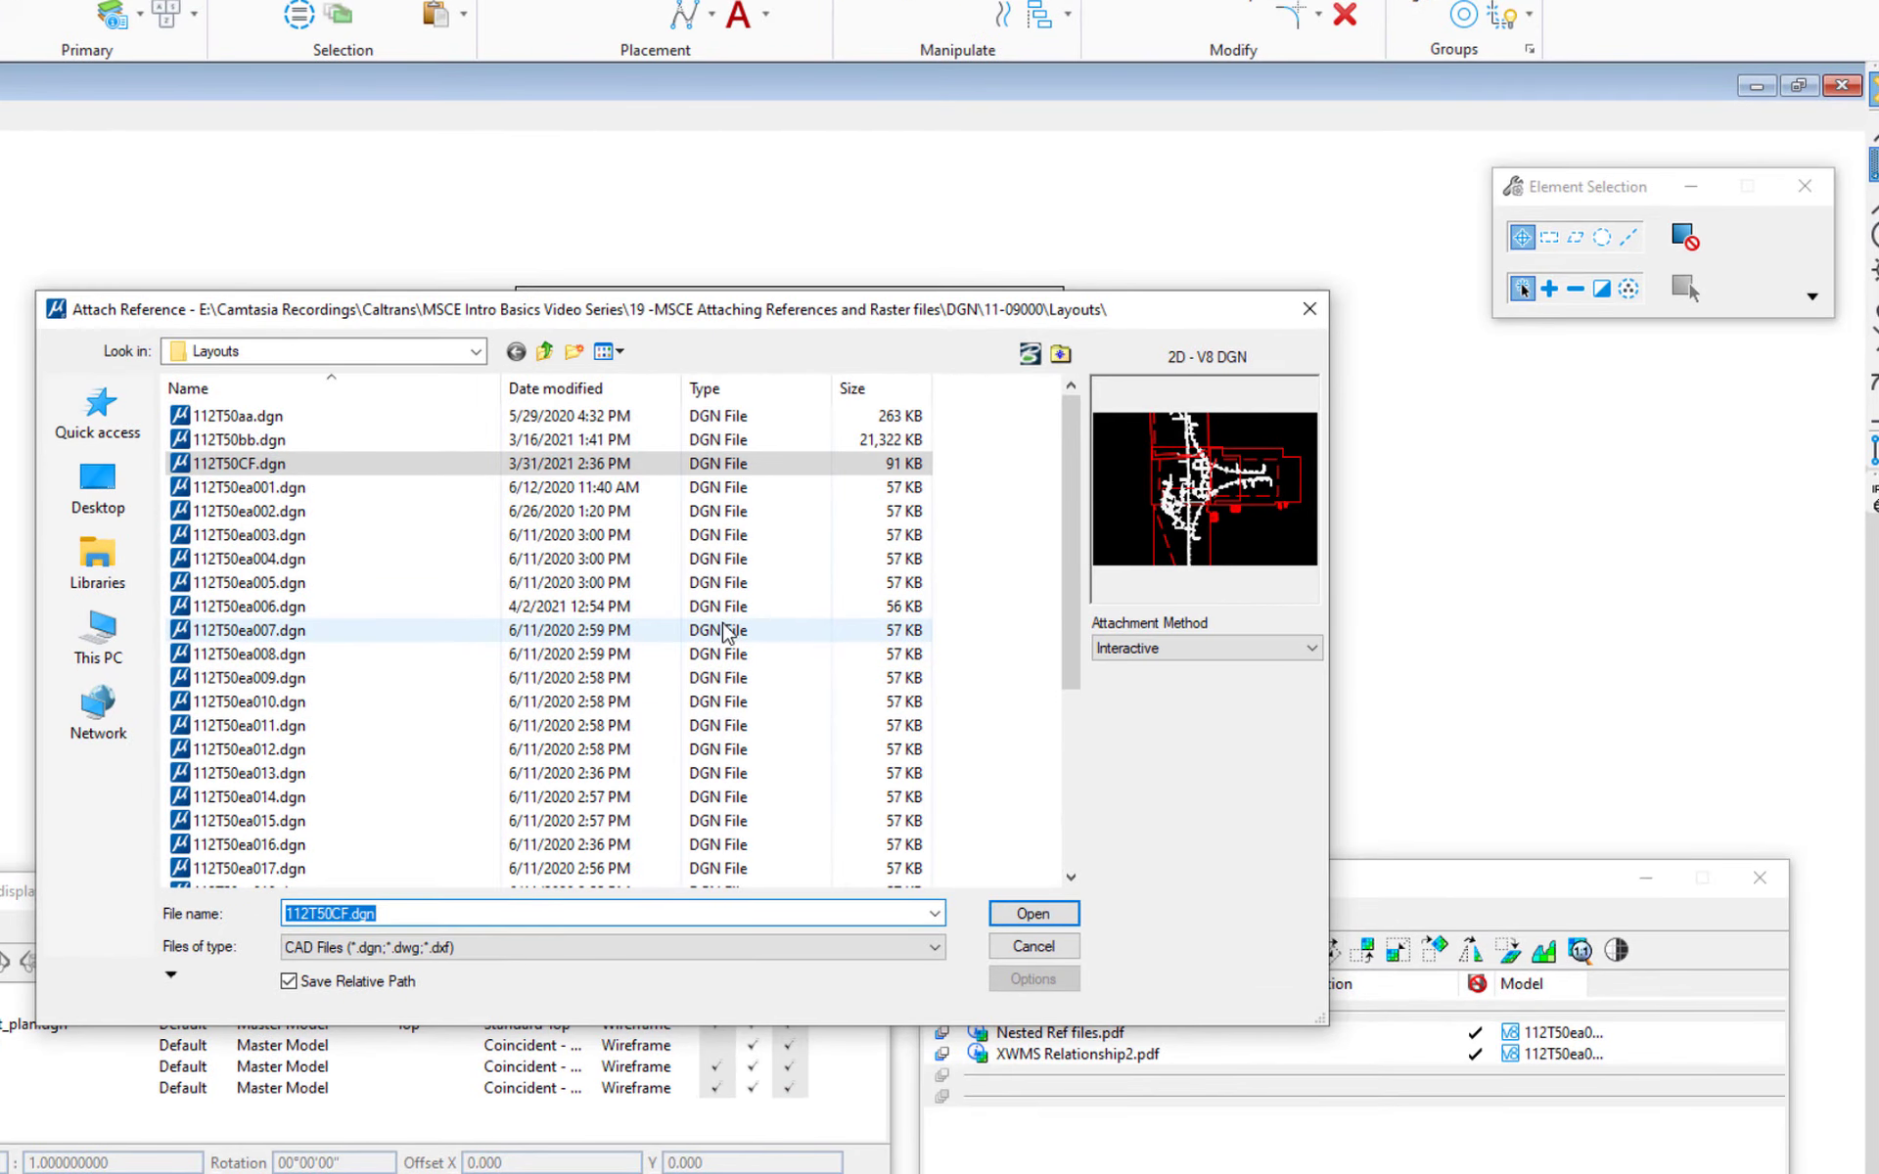
click(1062, 354)
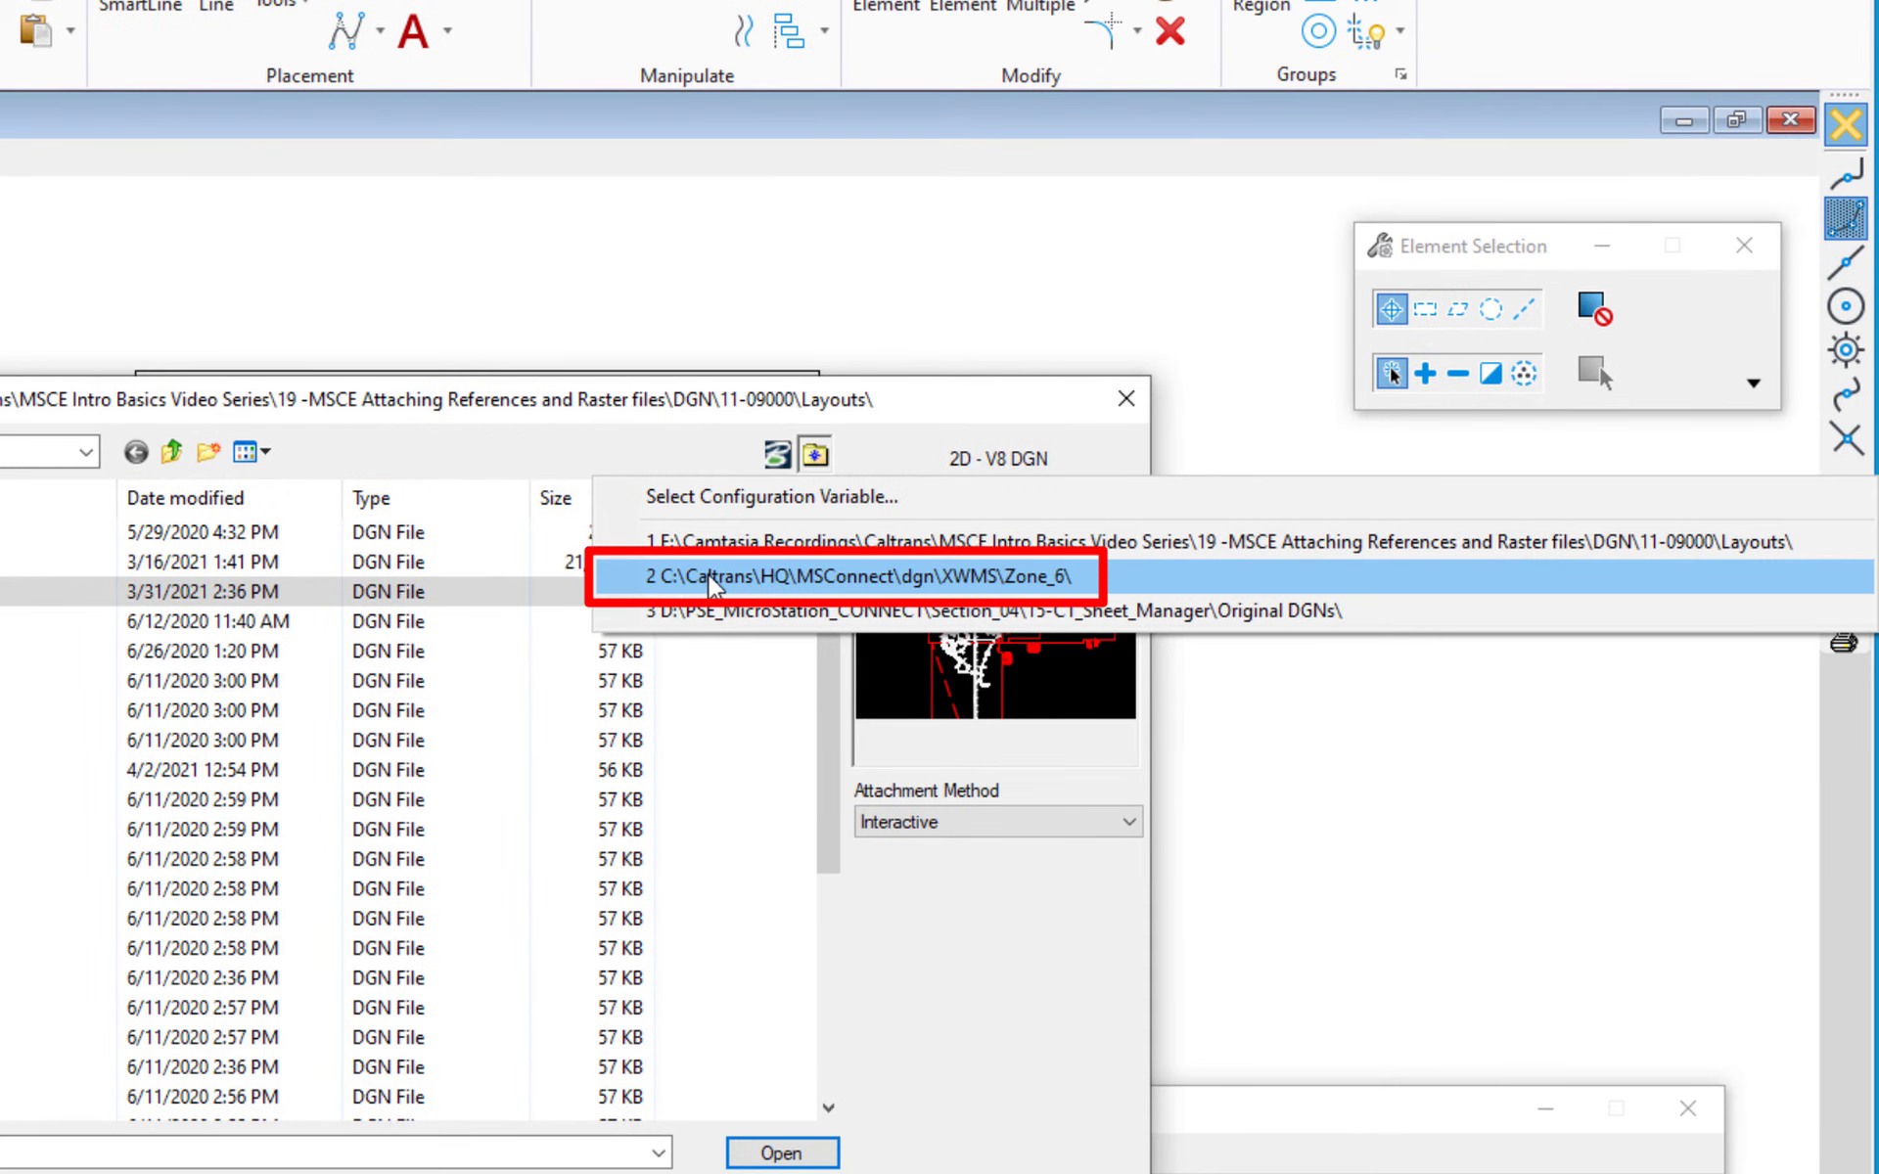
click(1042, 576)
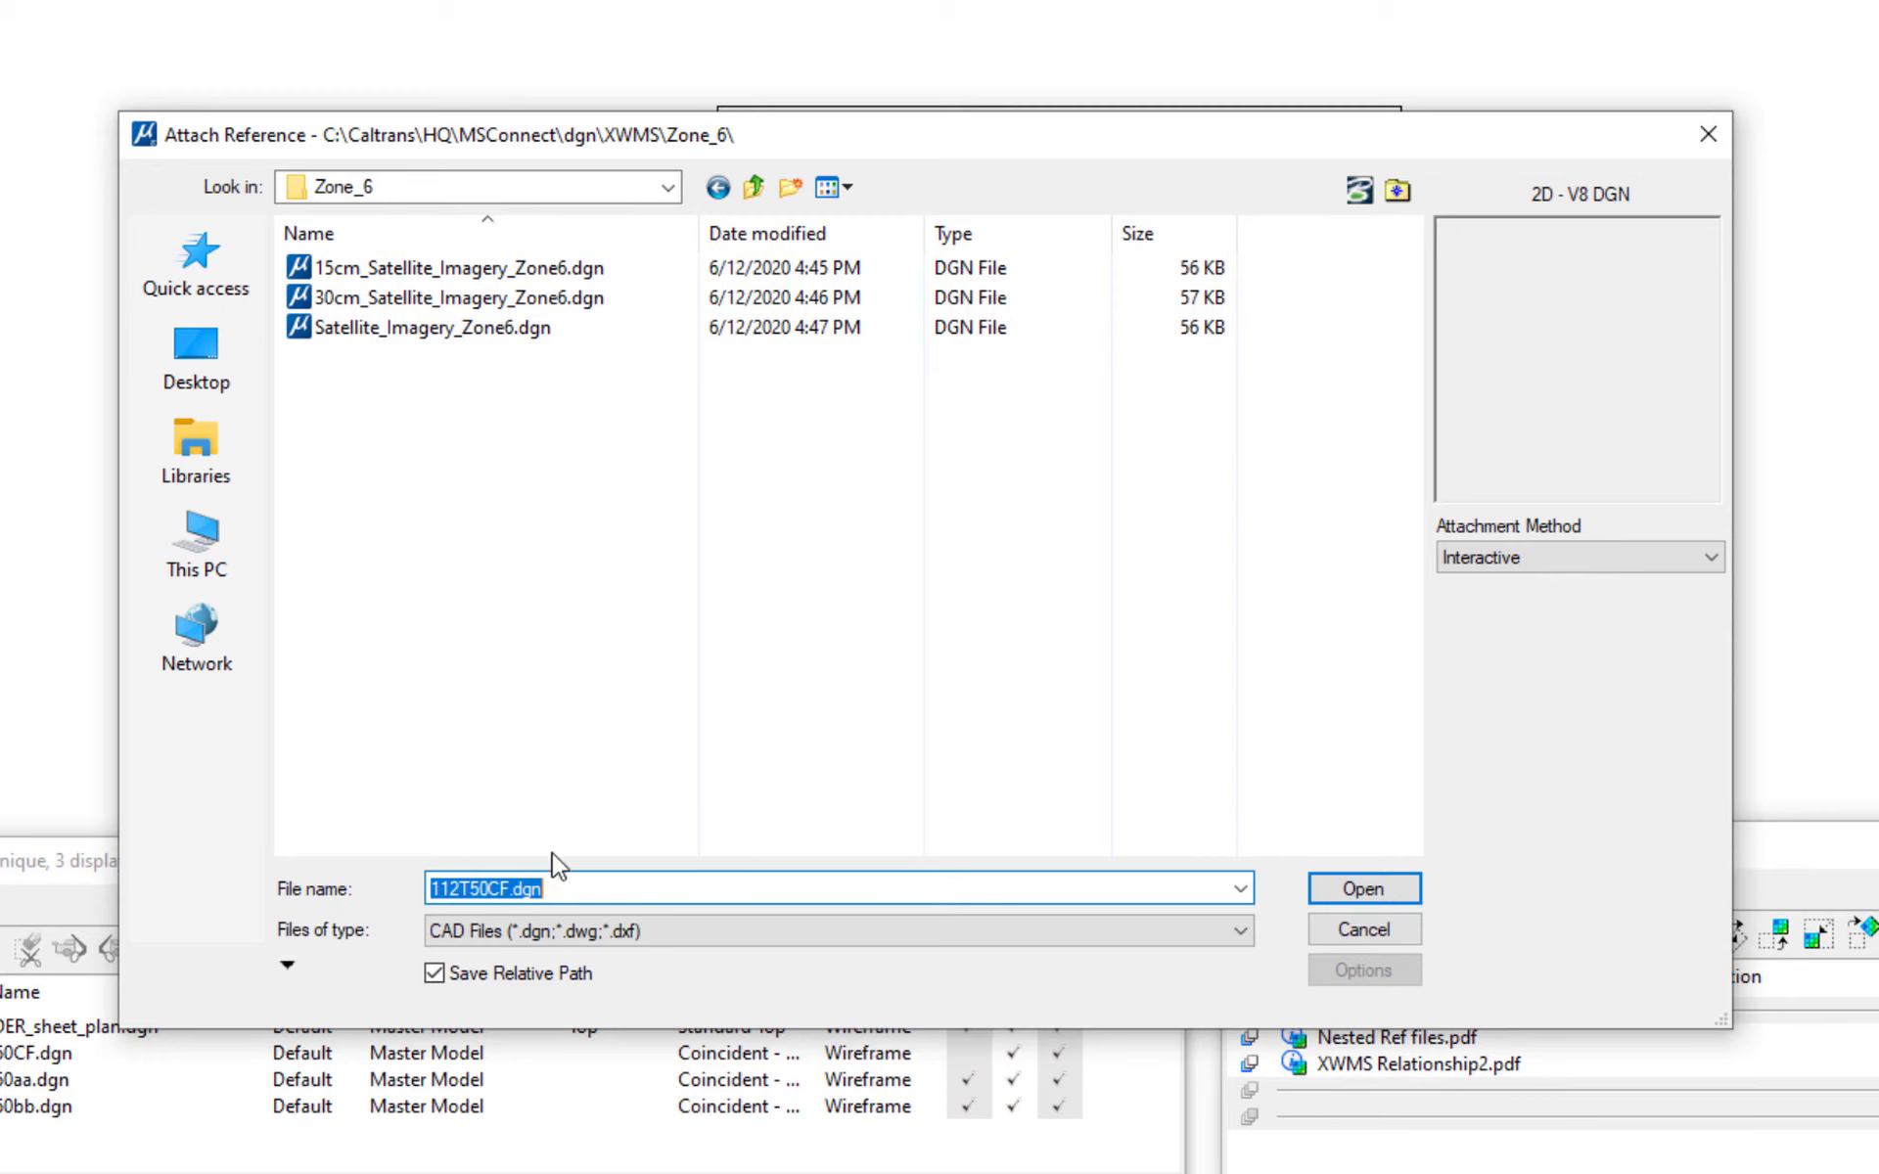
Step: List all file types in the Zone_6 folder and inspect the contents of Zone_6-30cm_Palma.xwms in Notepad++
click(511, 934)
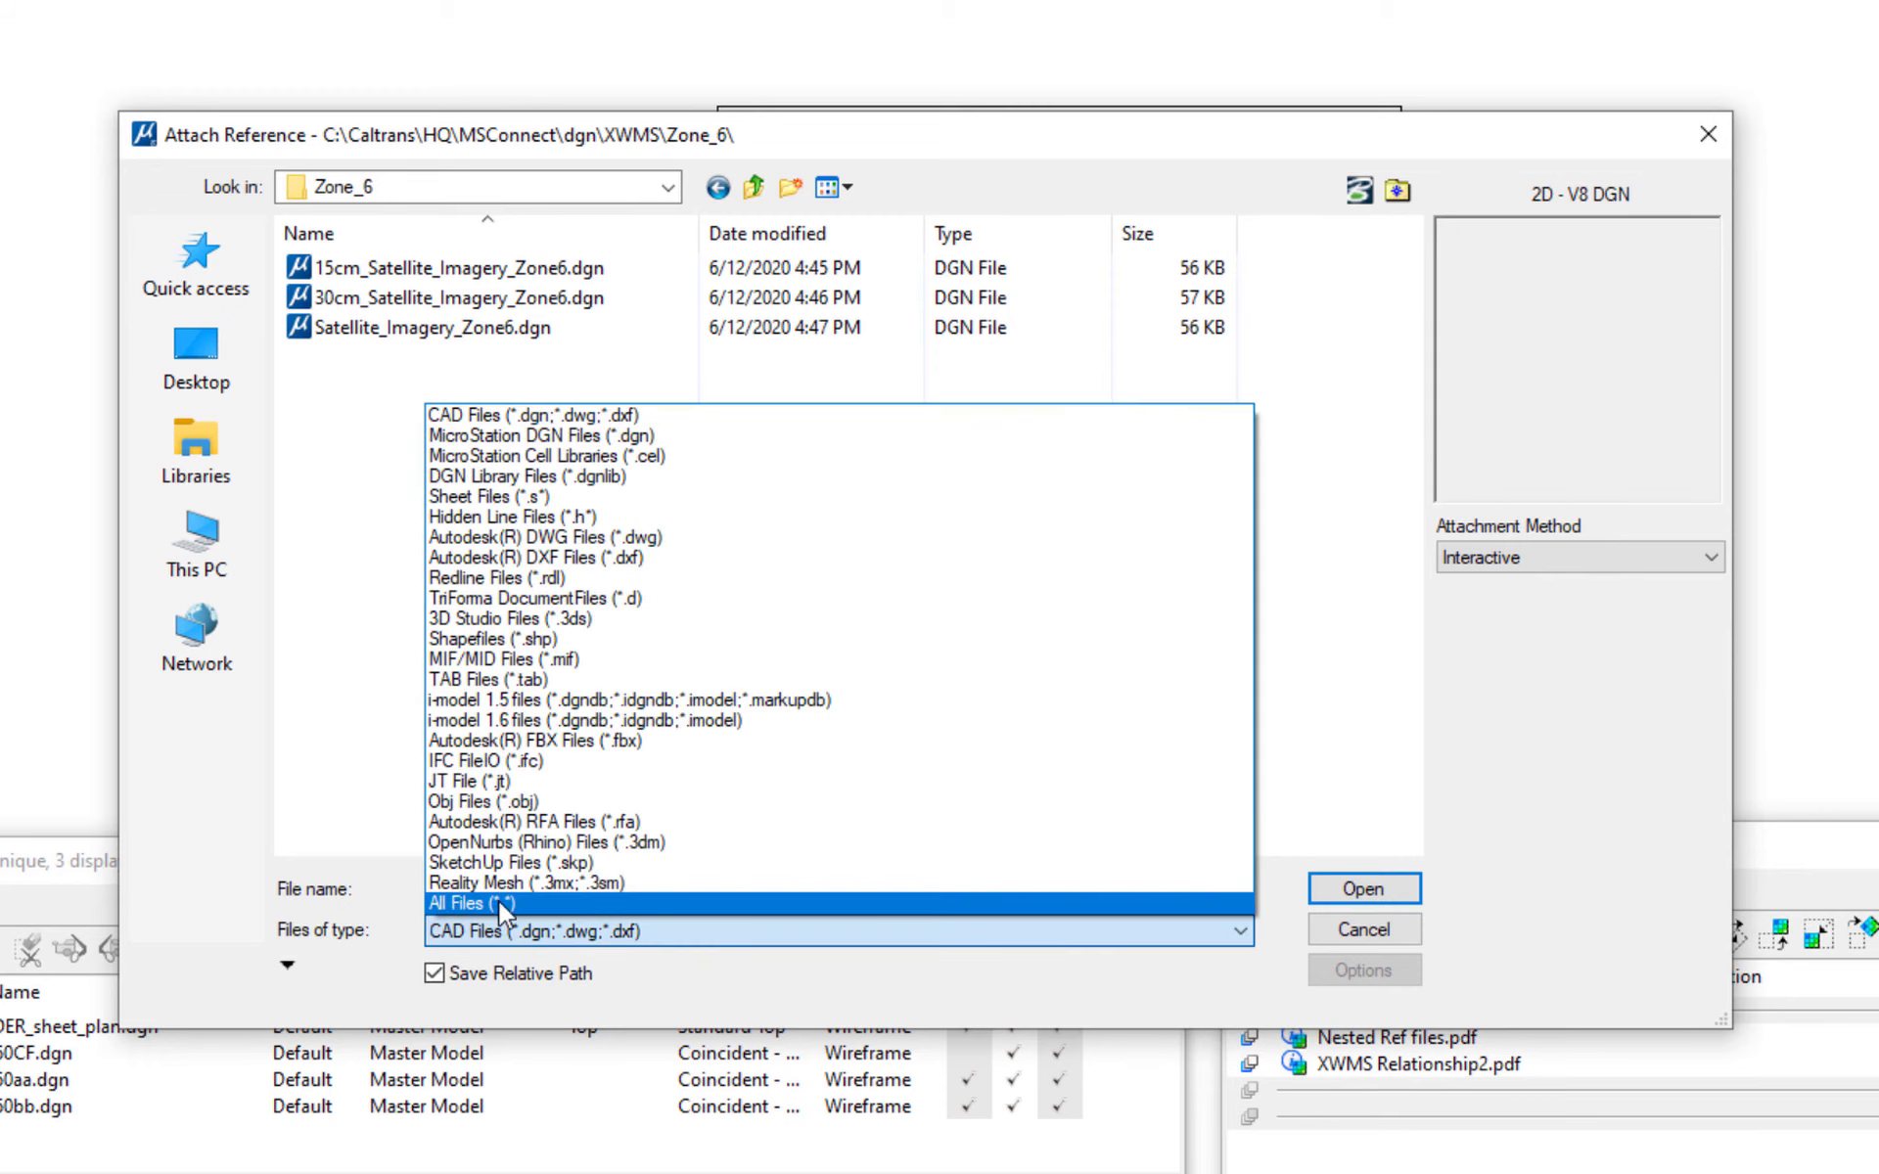
click(497, 903)
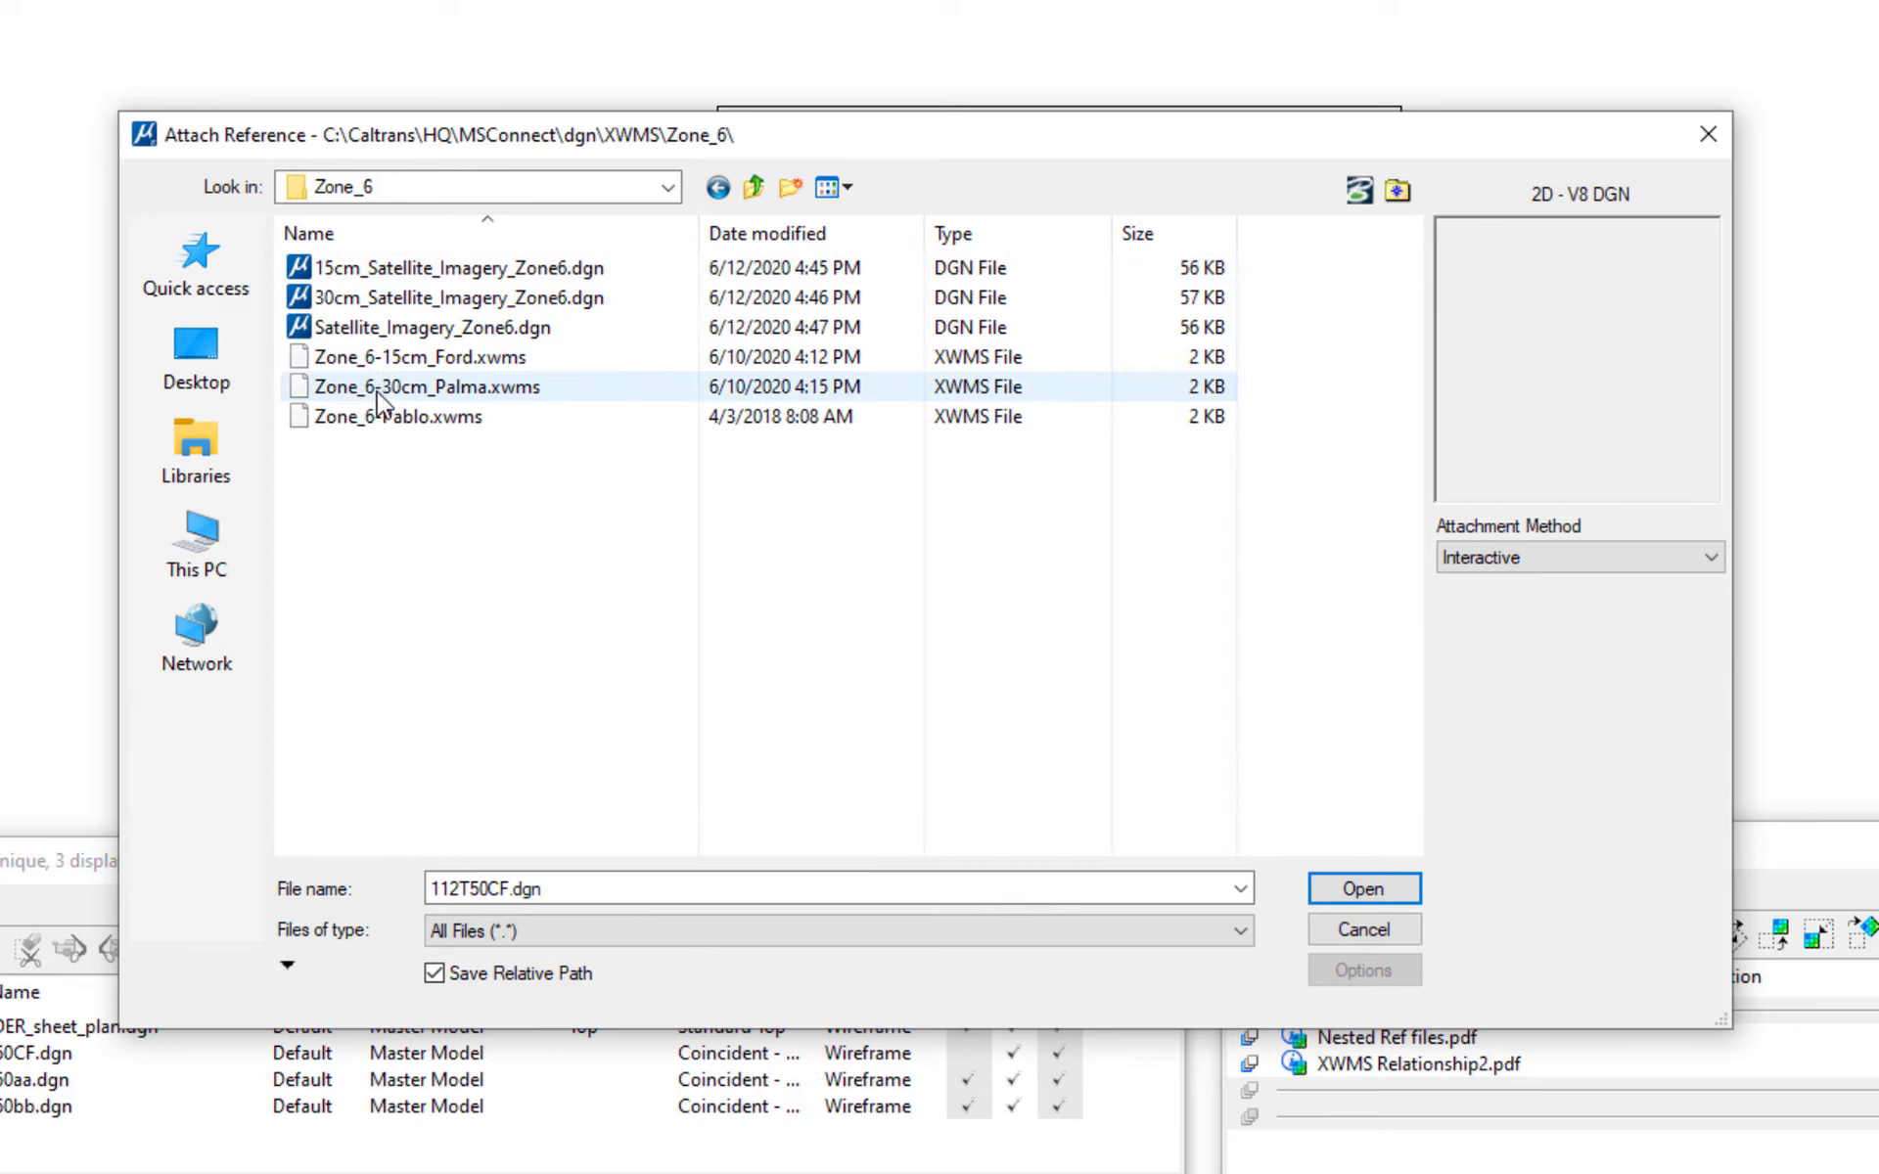
click(435, 391)
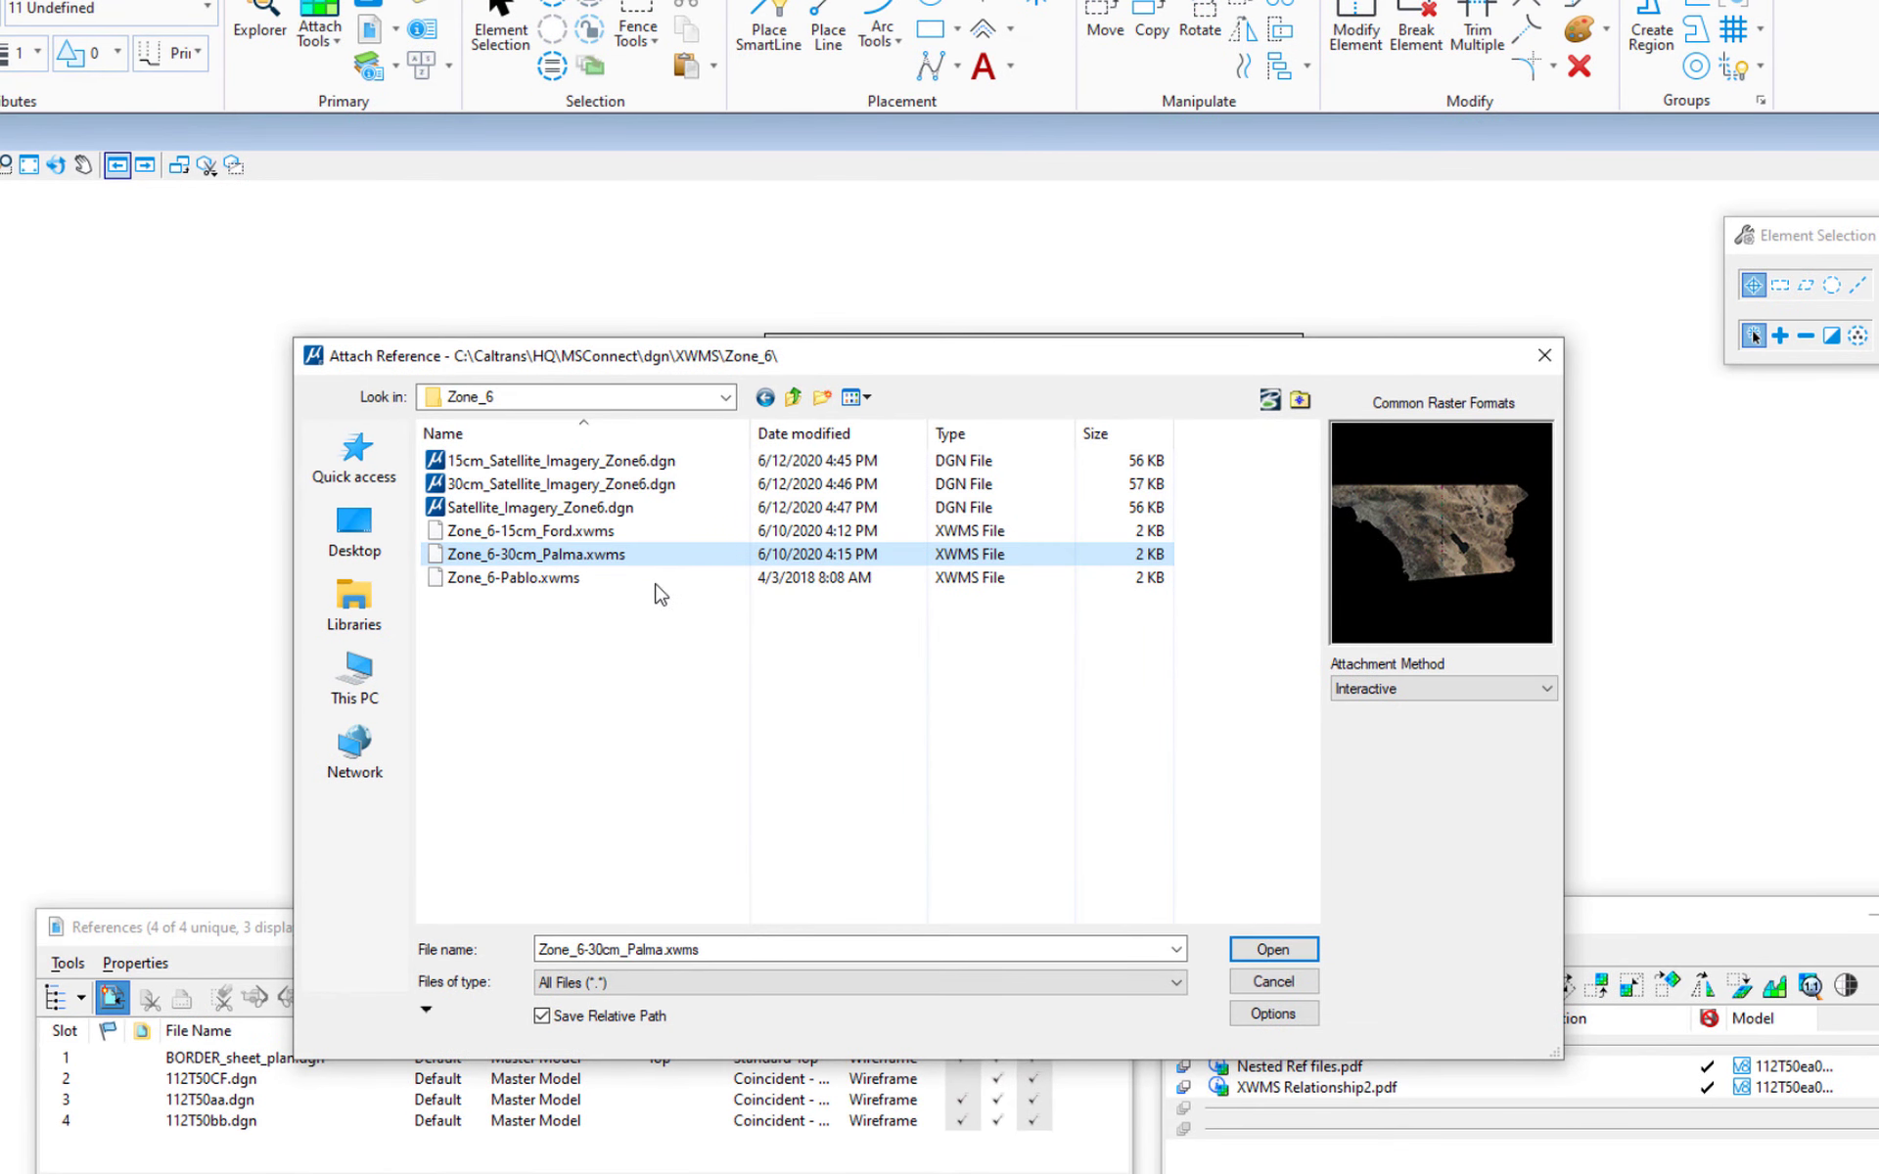
right_click(588, 560)
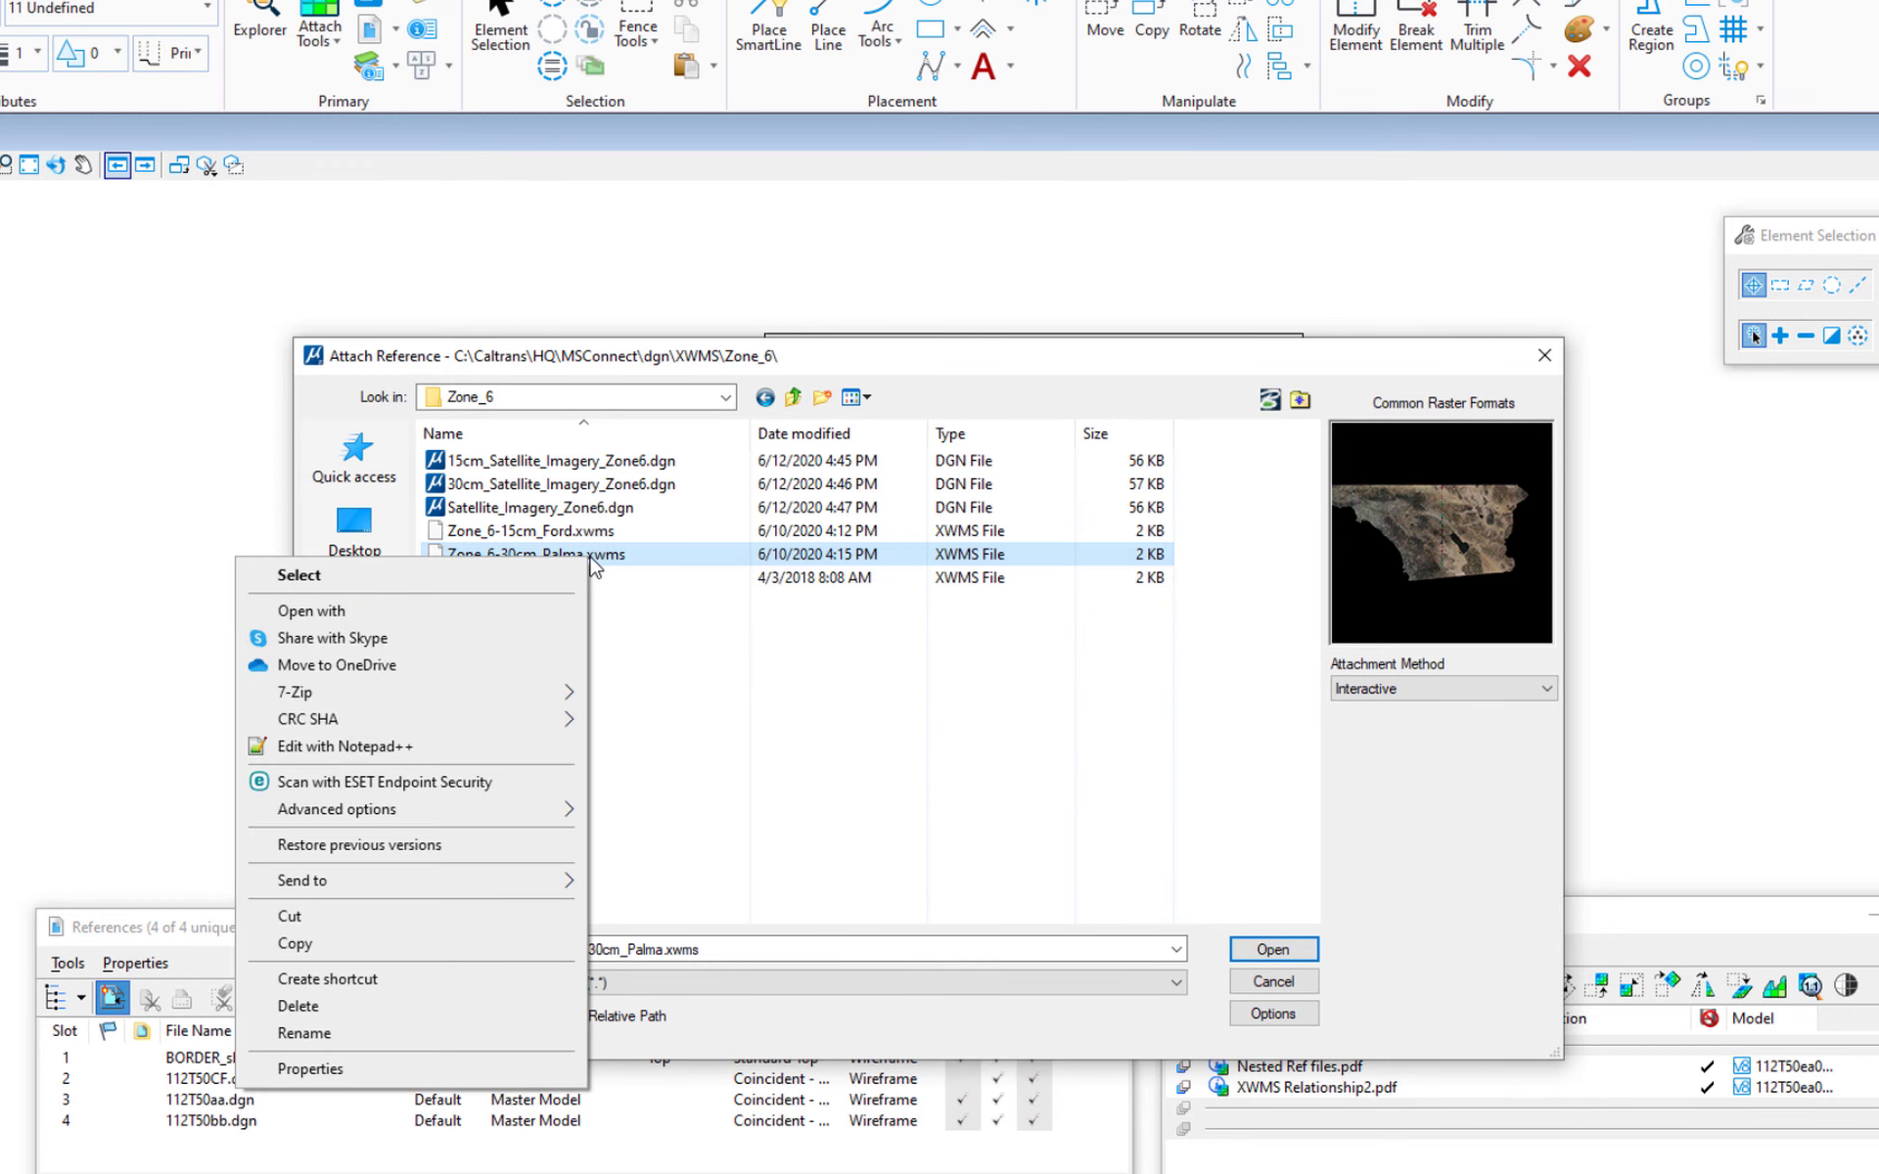
click(411, 746)
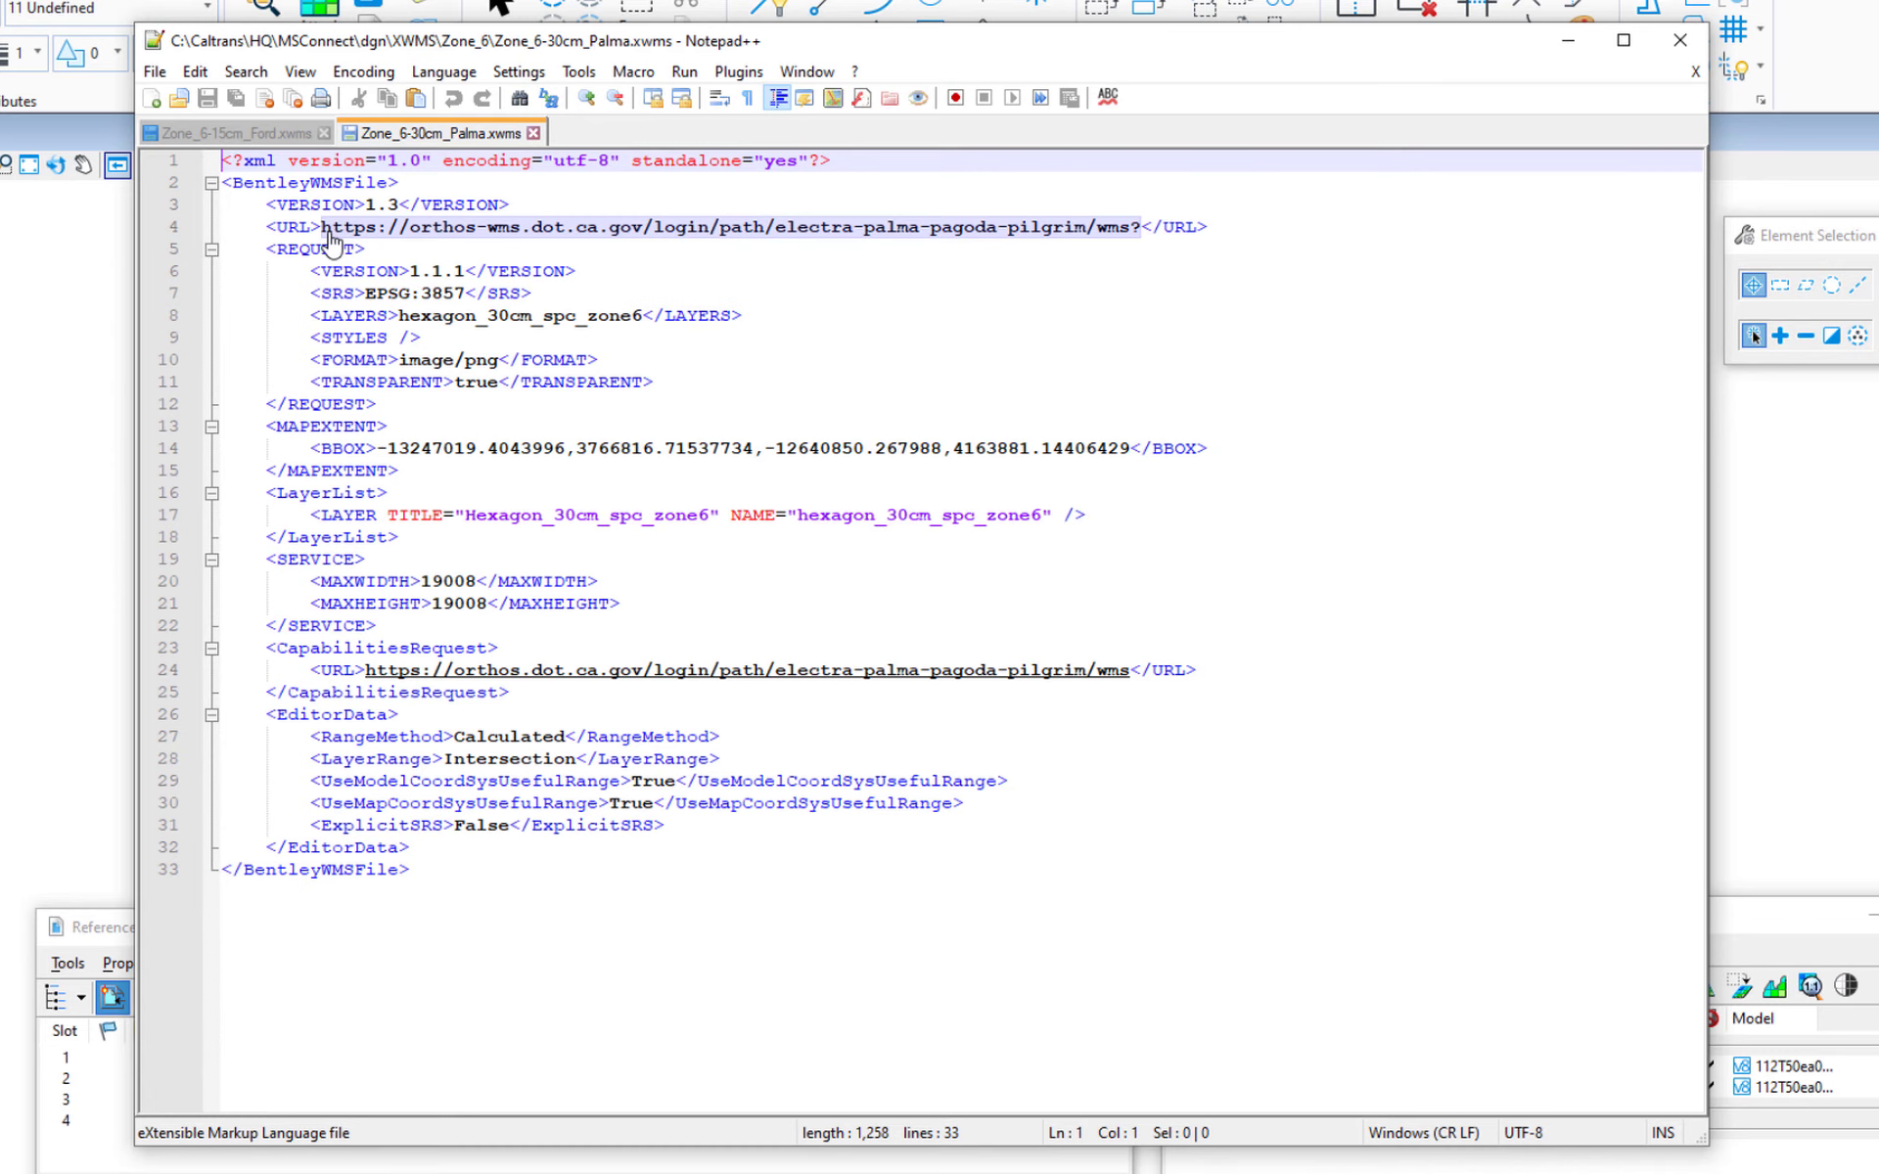
click(1680, 40)
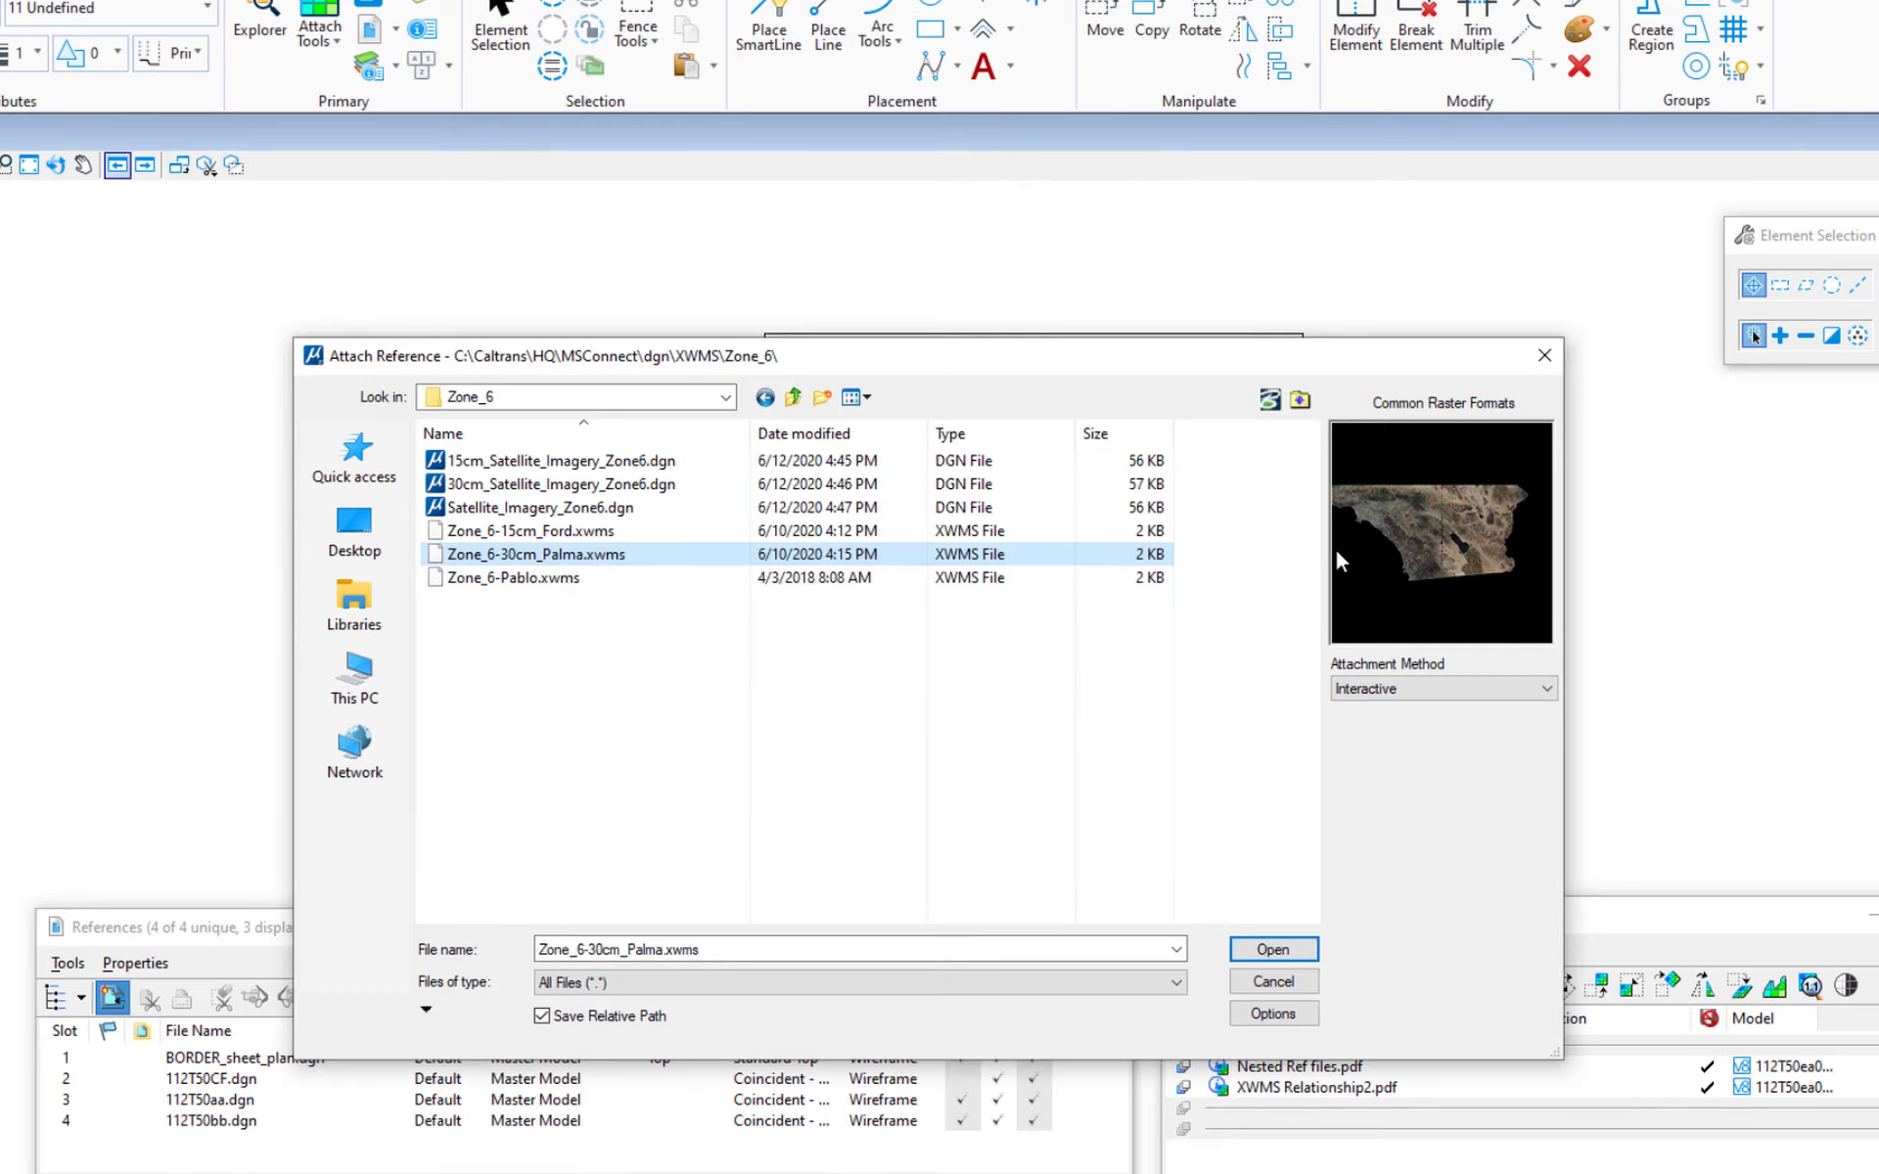
Step: Restrict the list to CAD files and attach 30cm_Satellite_Imagery_Zone6.dgn using the Interactive method, Coincident - World orientation and No Nesting
click(619, 984)
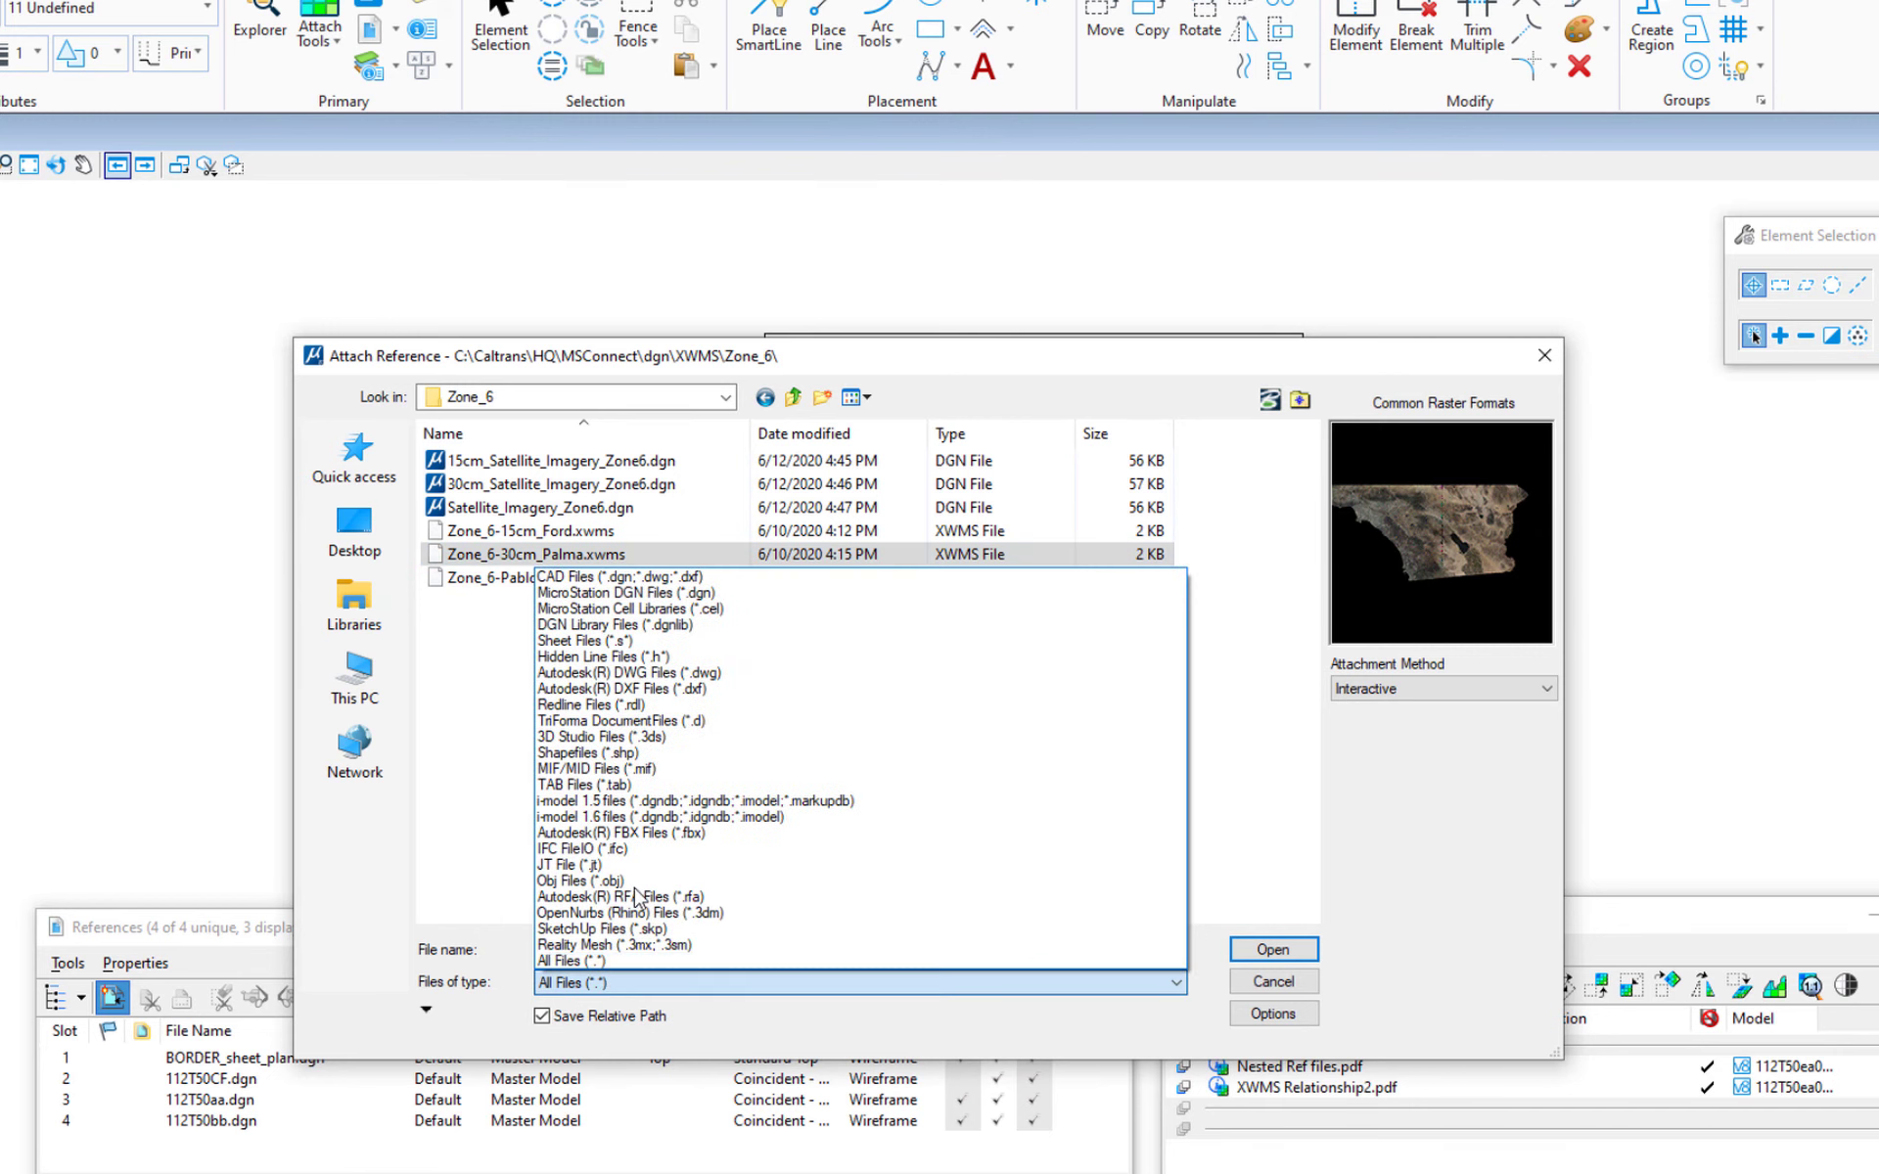
click(663, 578)
click(536, 484)
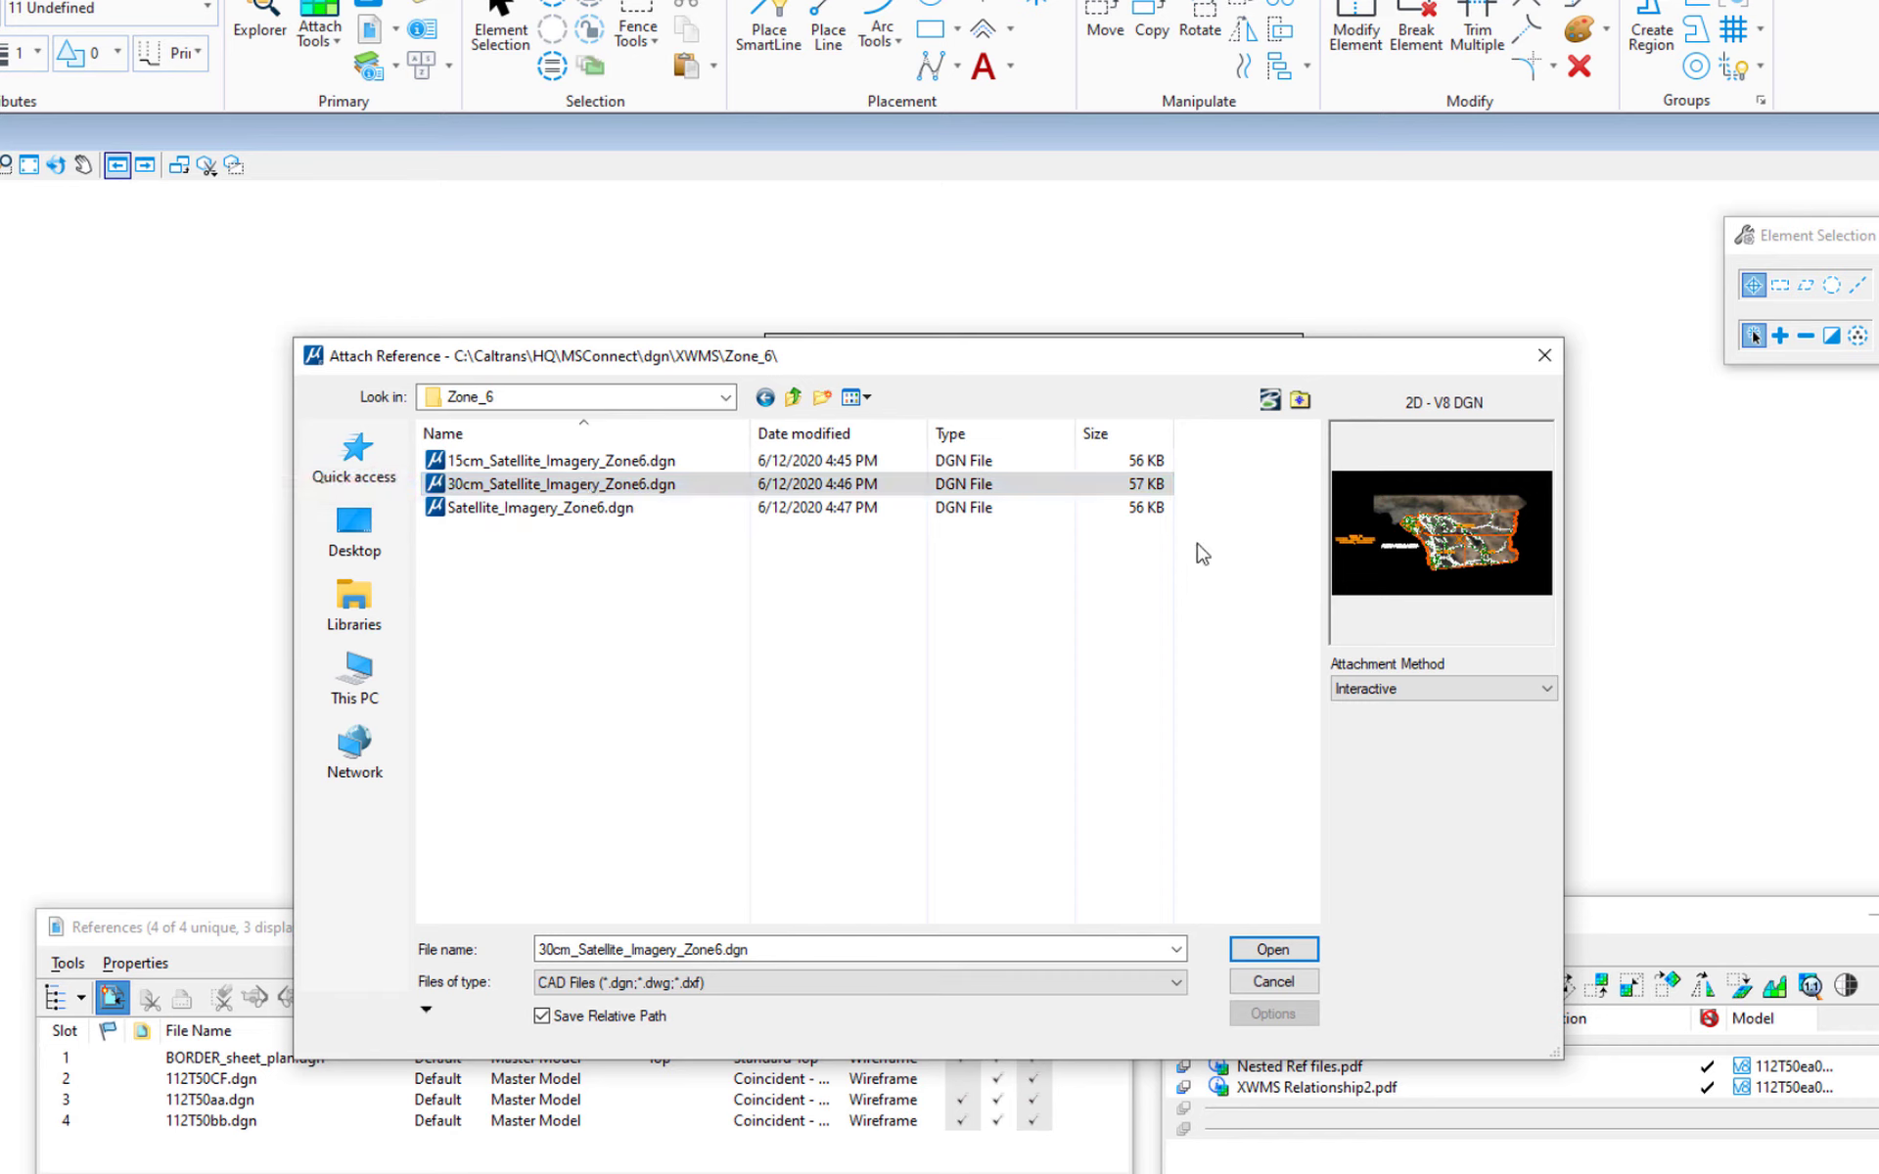
click(1397, 686)
click(1273, 949)
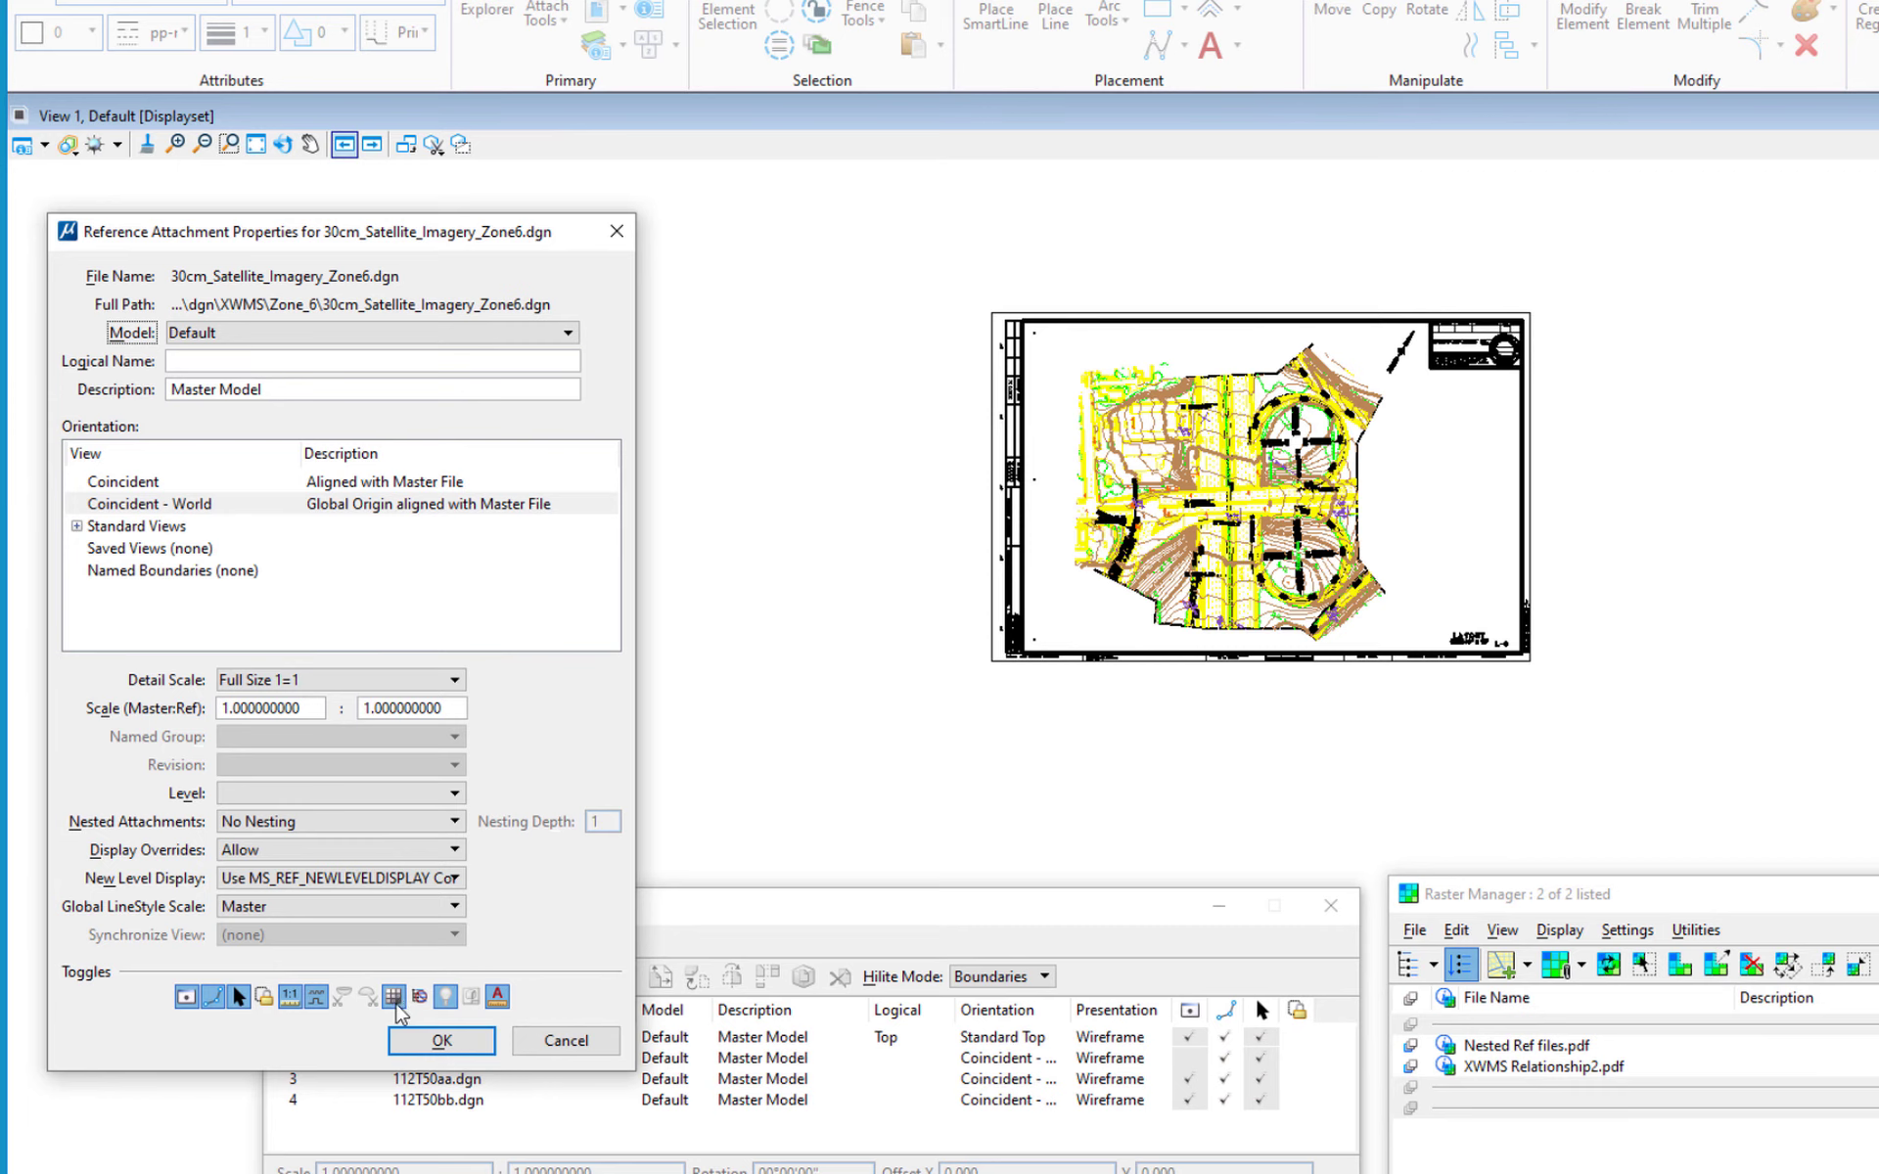
click(442, 1043)
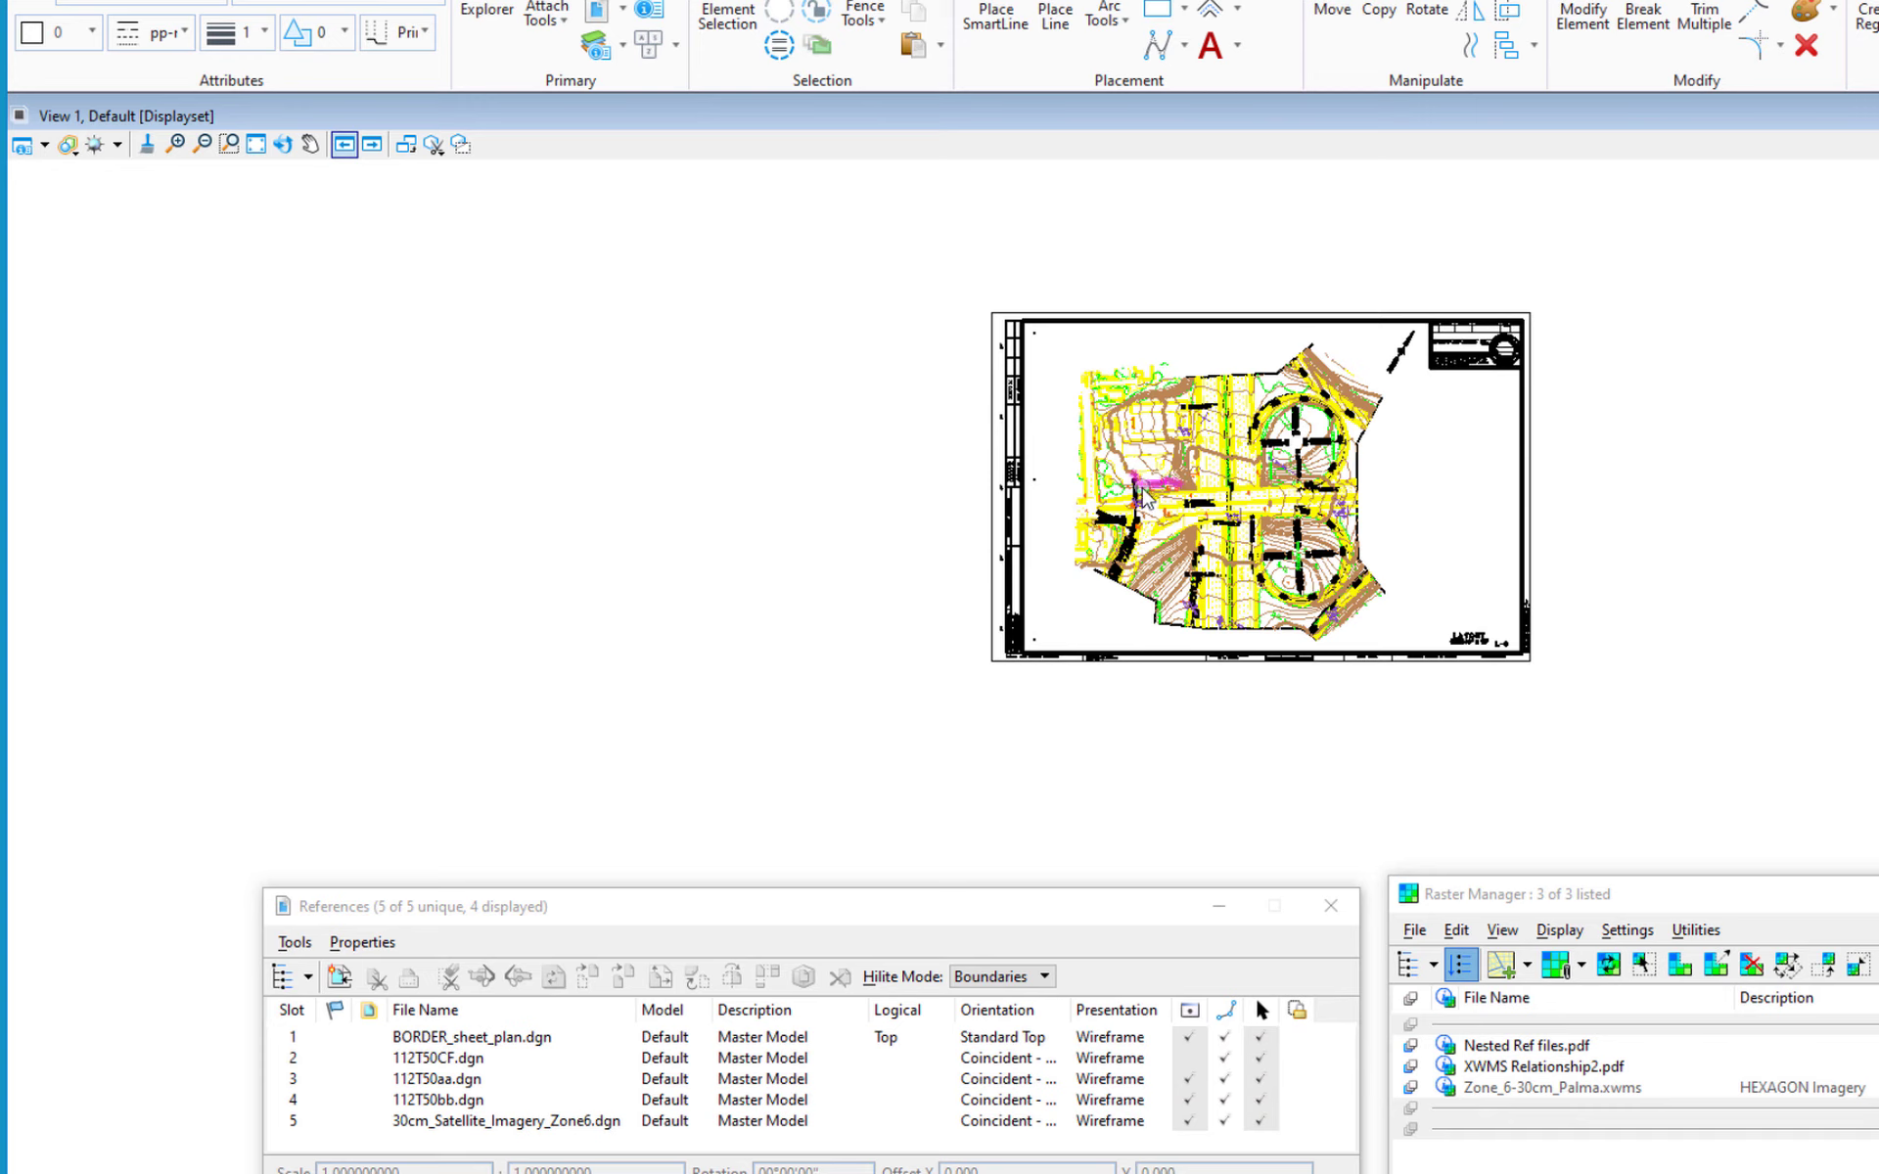
scroll(1140, 494, down, 2)
mouse_move(1231, 479)
scroll(1230, 479, up, 2)
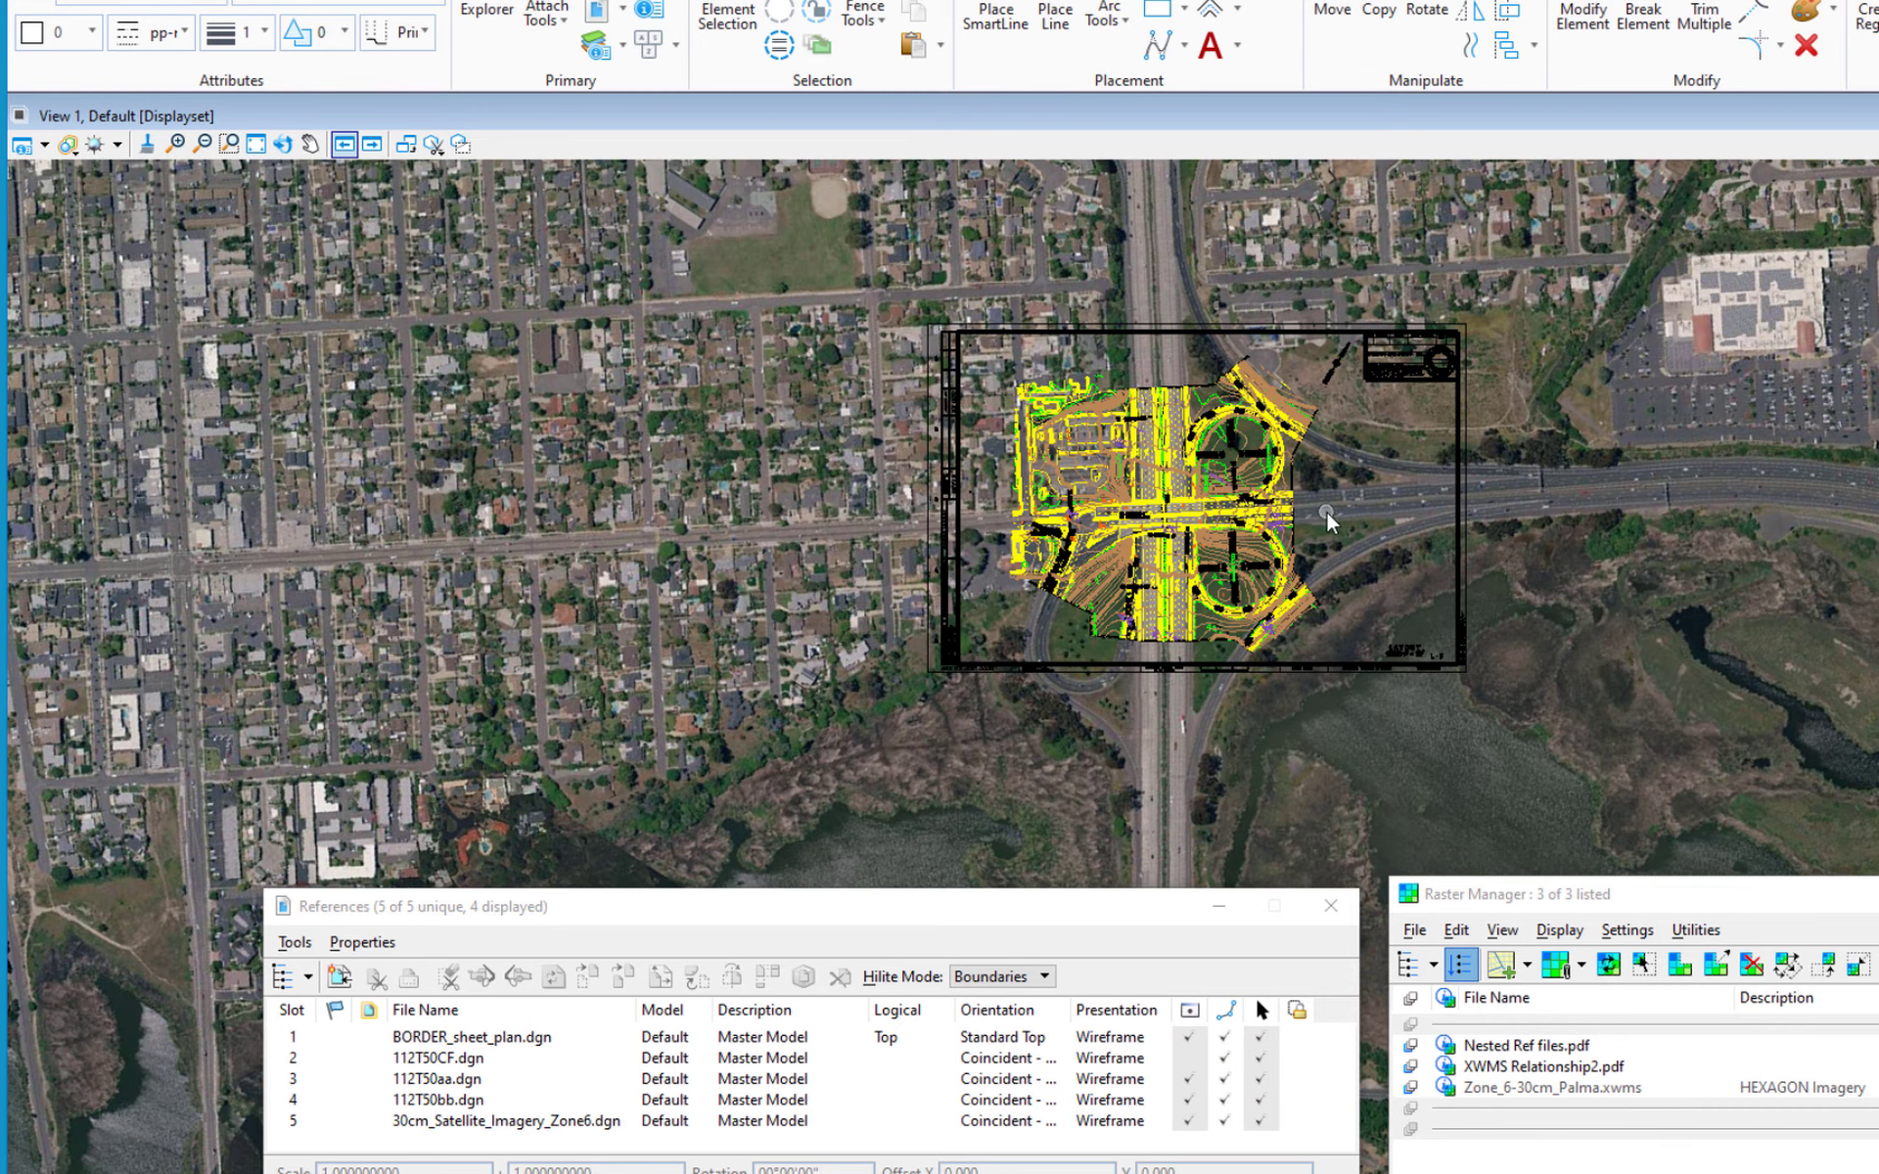
Step: Inspect the satellite imagery close up beside the interchange and turn on the display of reference 112T50CF.dgn
scroll(1327, 519, up, 8)
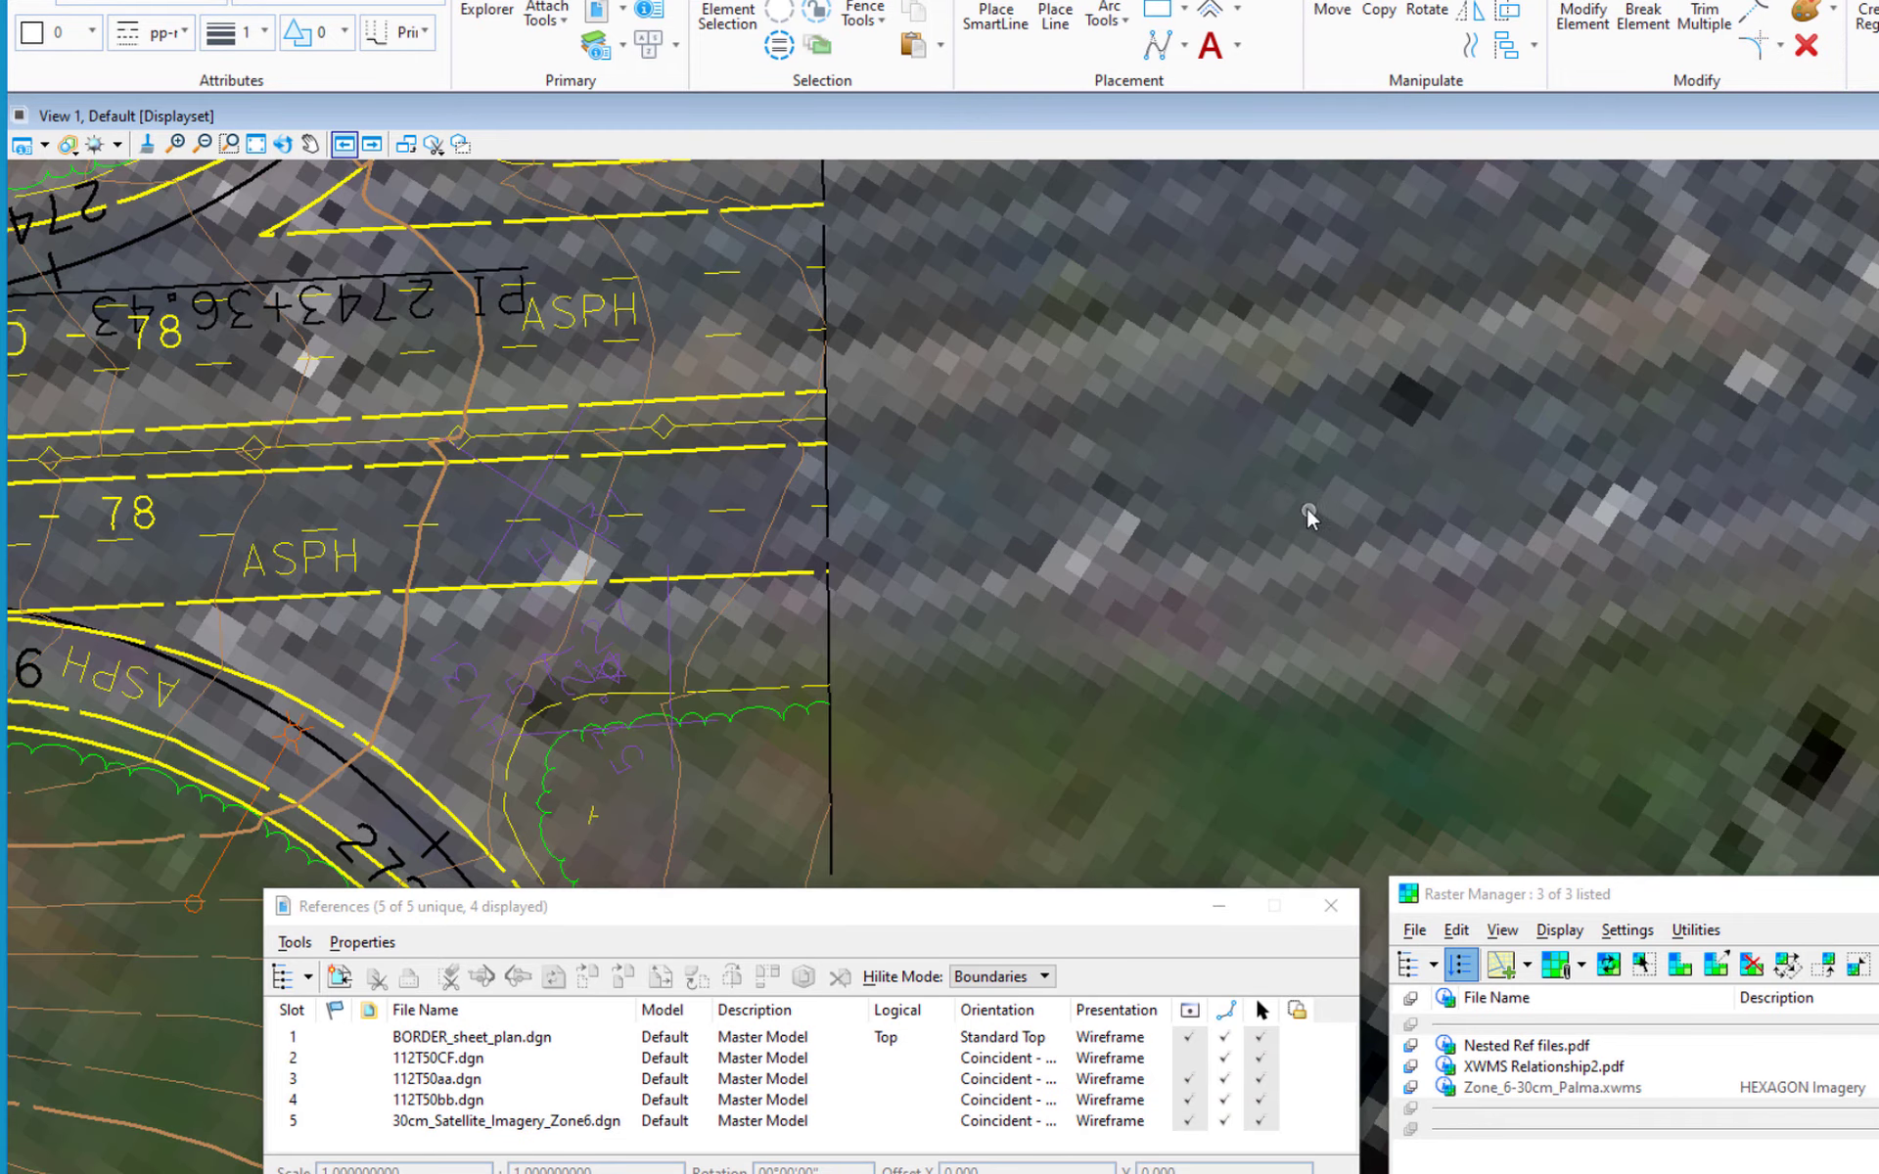
scroll(1309, 516, up, 2)
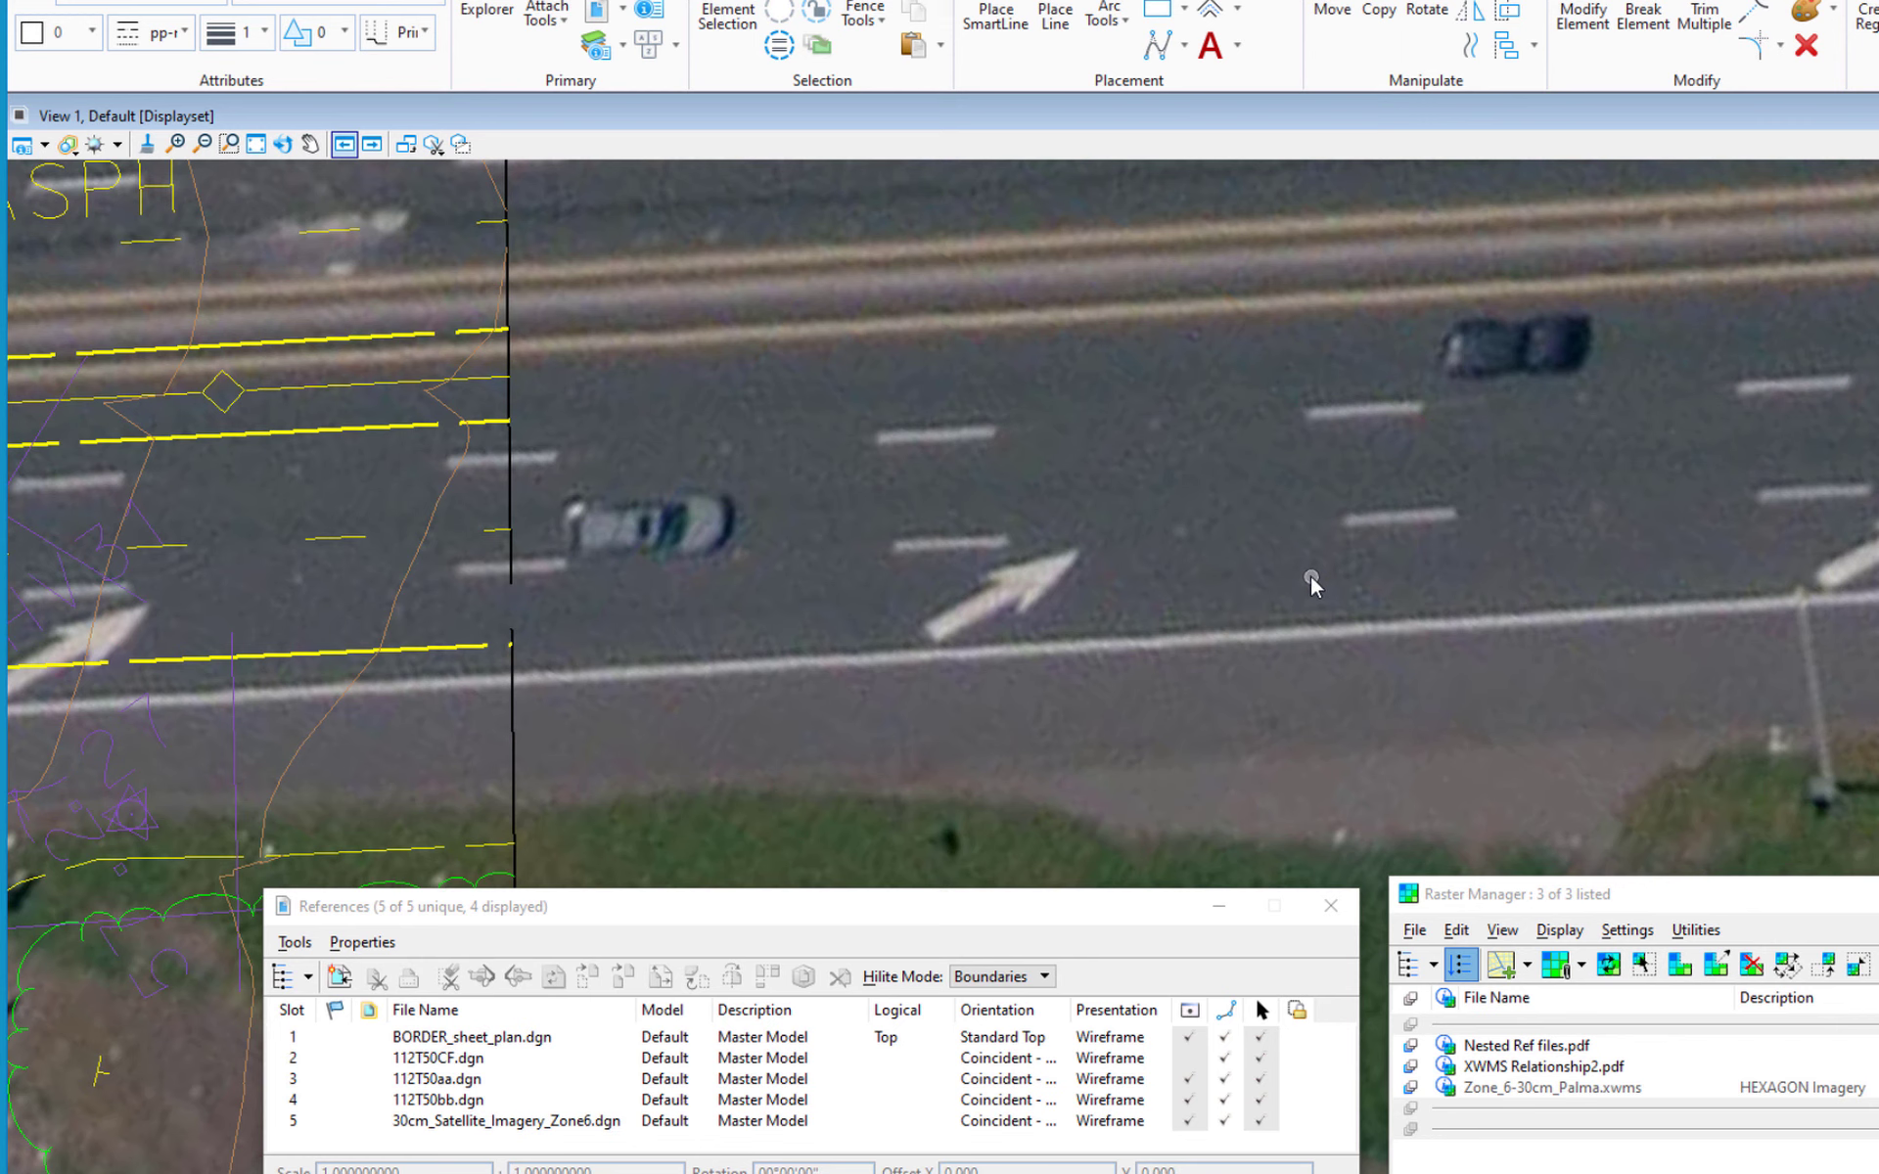
scroll(1312, 573, down, 10)
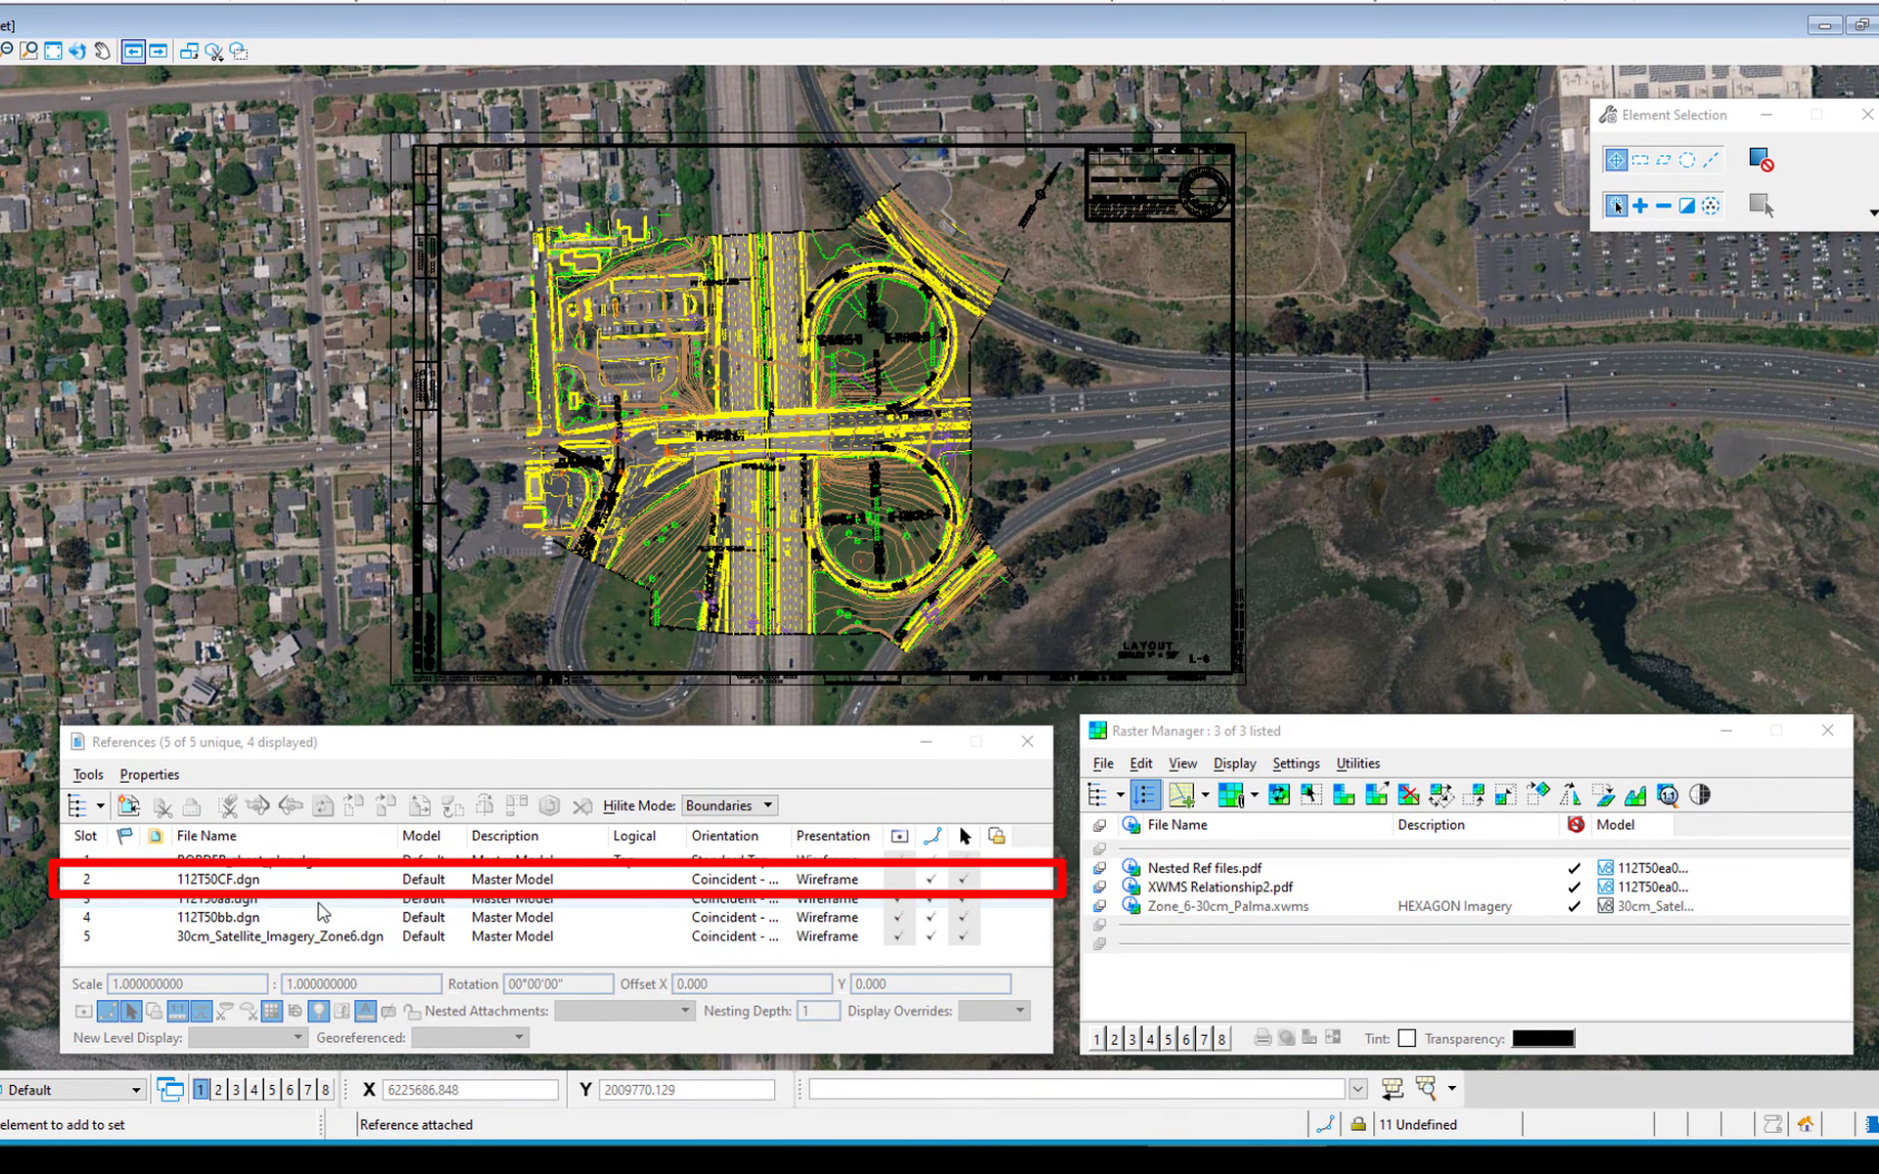
click(215, 881)
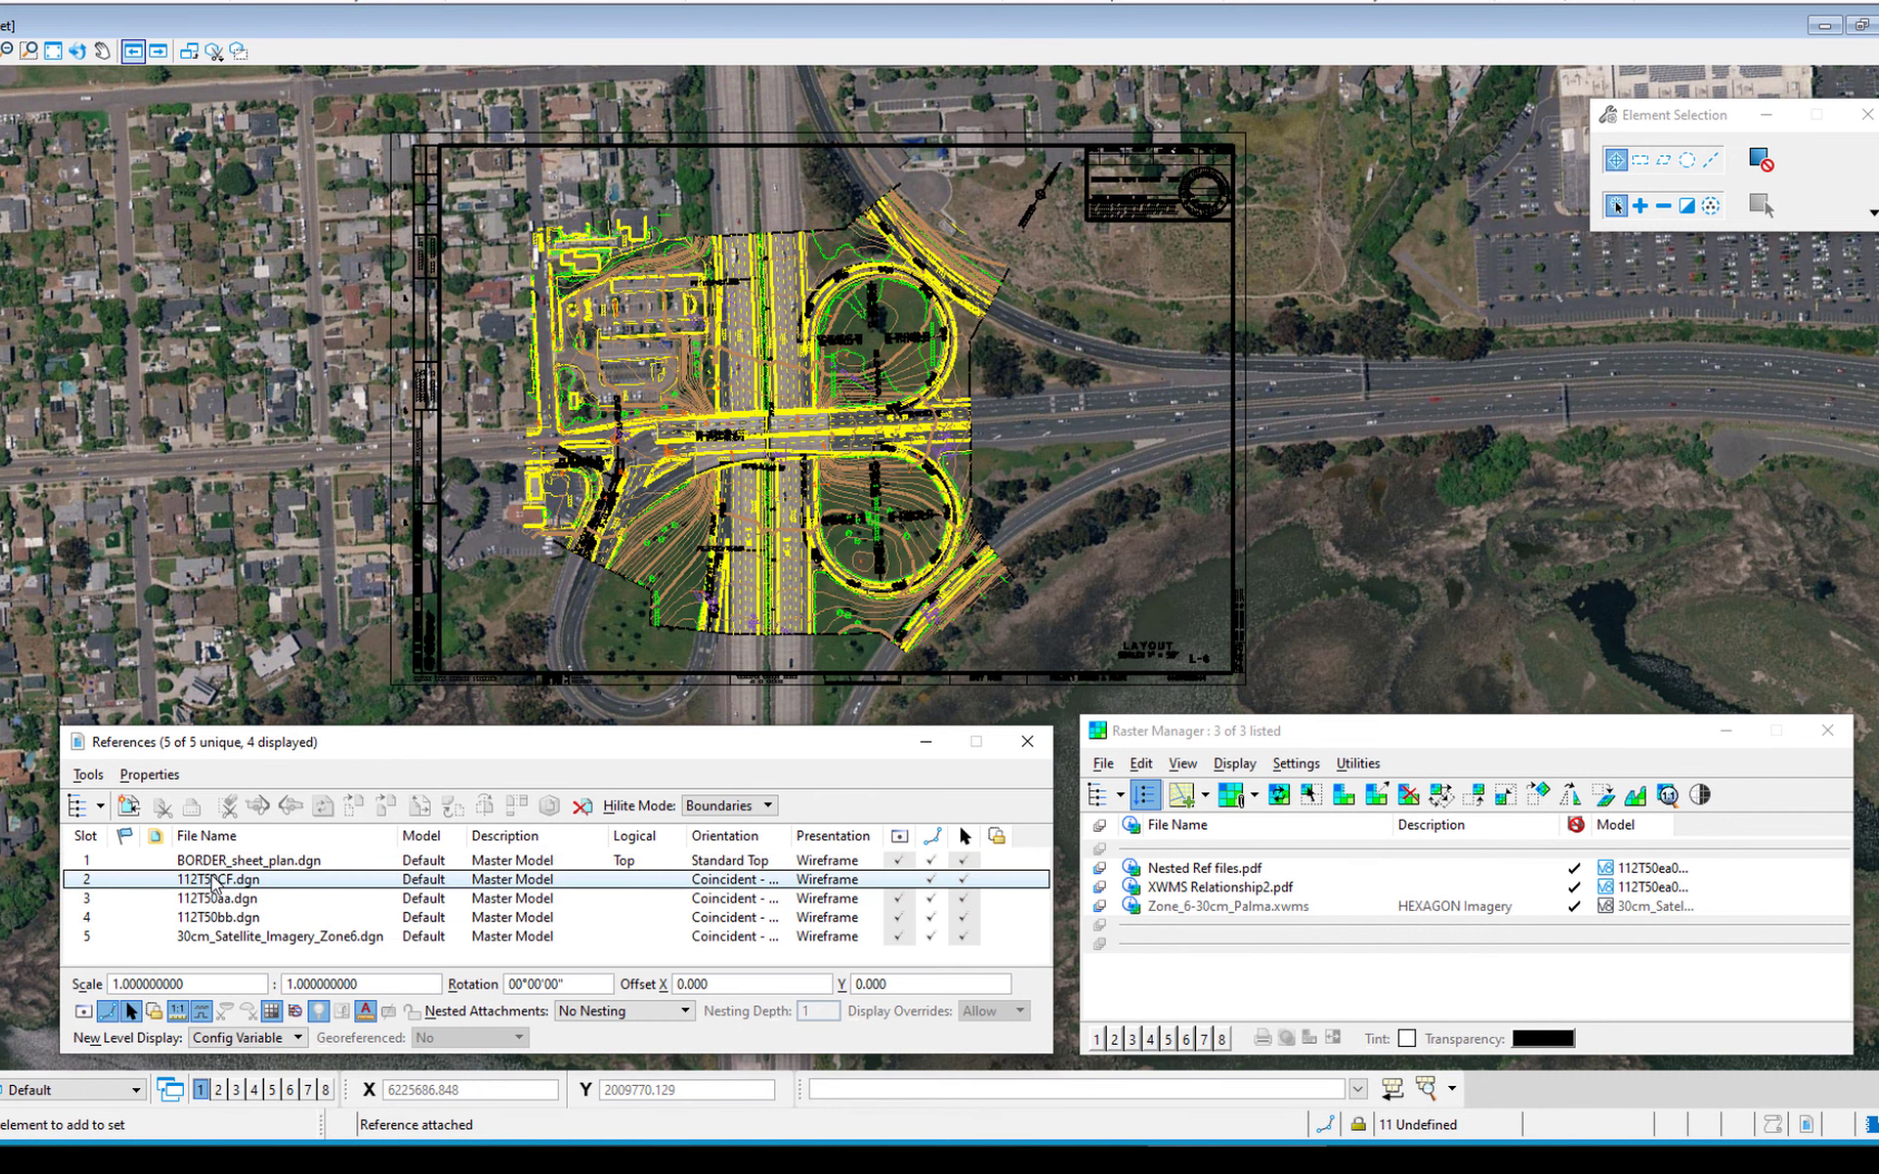
click(87, 1013)
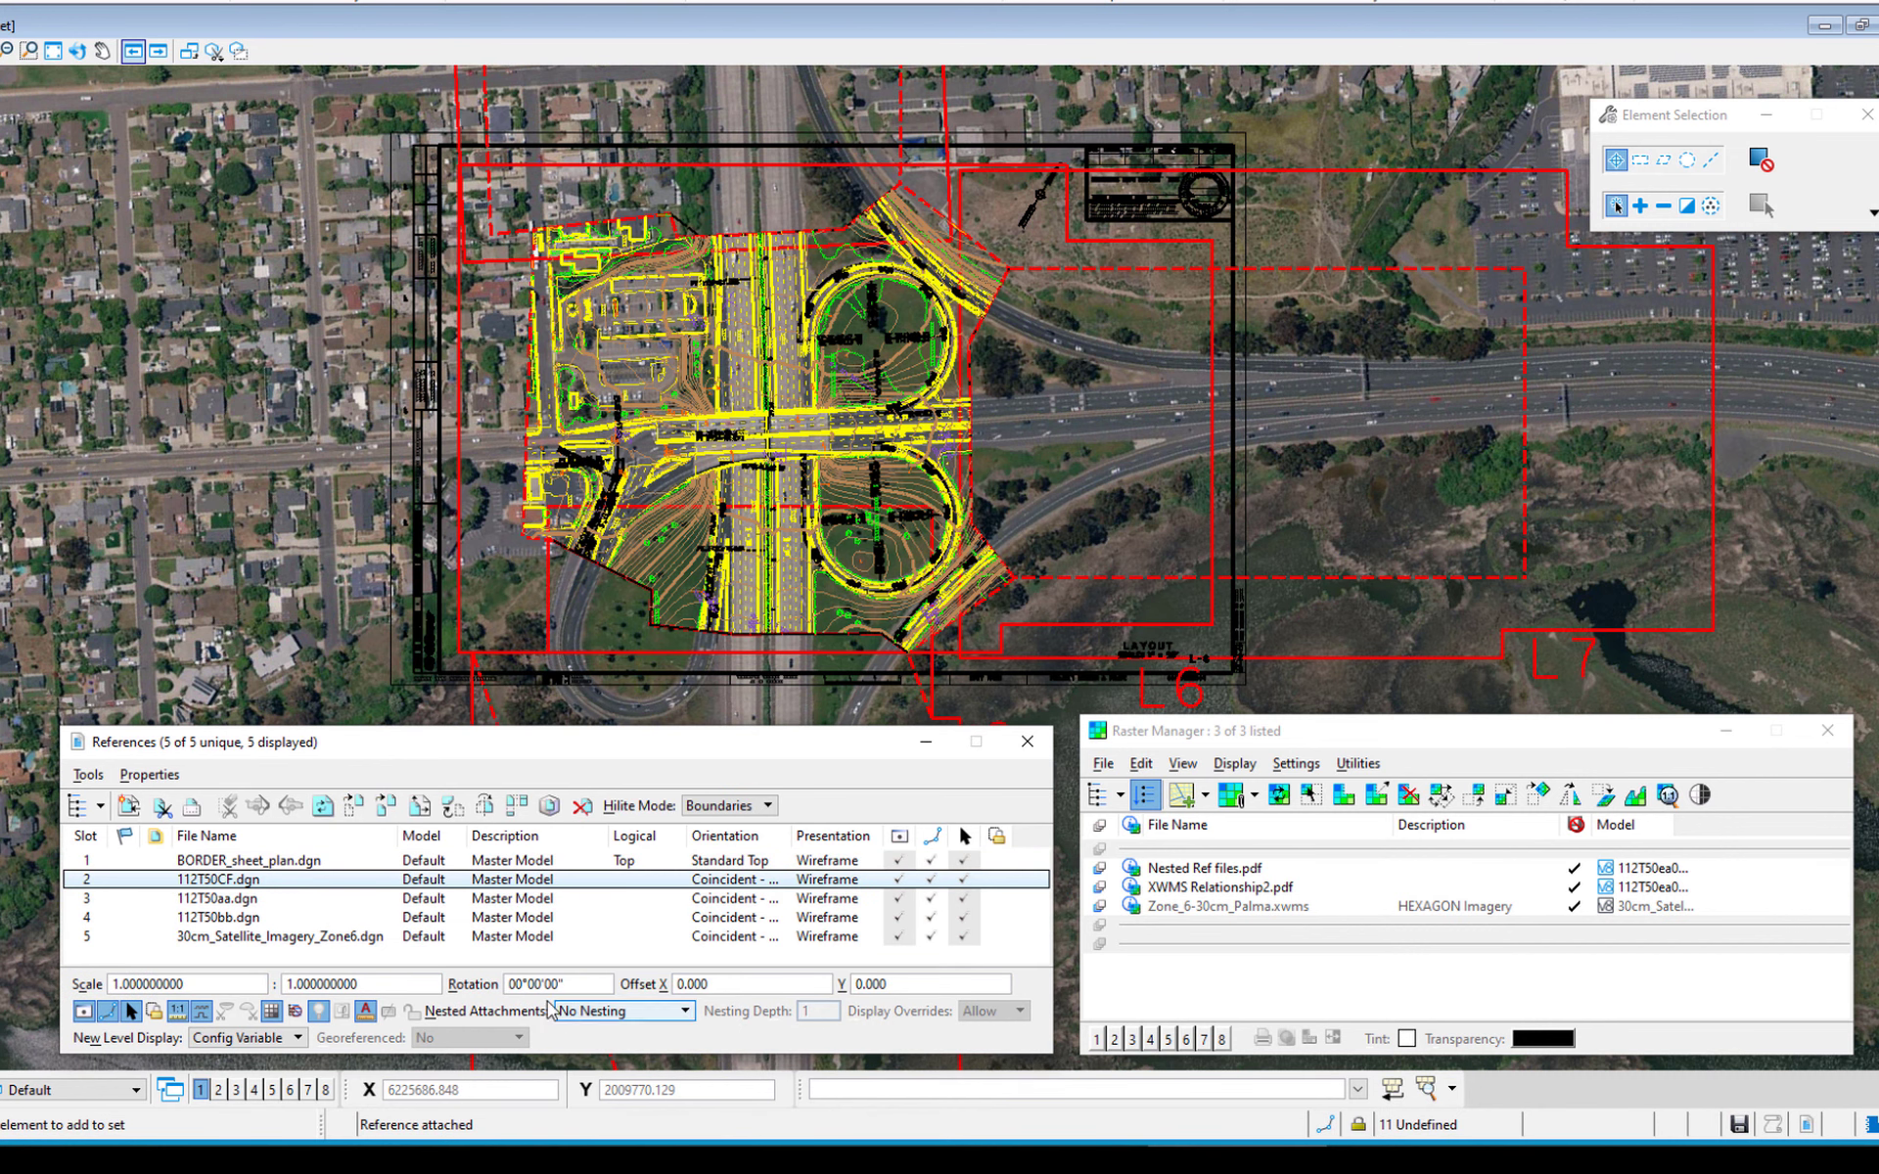
Step: Clip 30cm_Satellite_Imagery_Zone6.dgn to the boundary shape around the interchange using the Element method, and turn off the display of 112T50CF.dgn
click(246, 937)
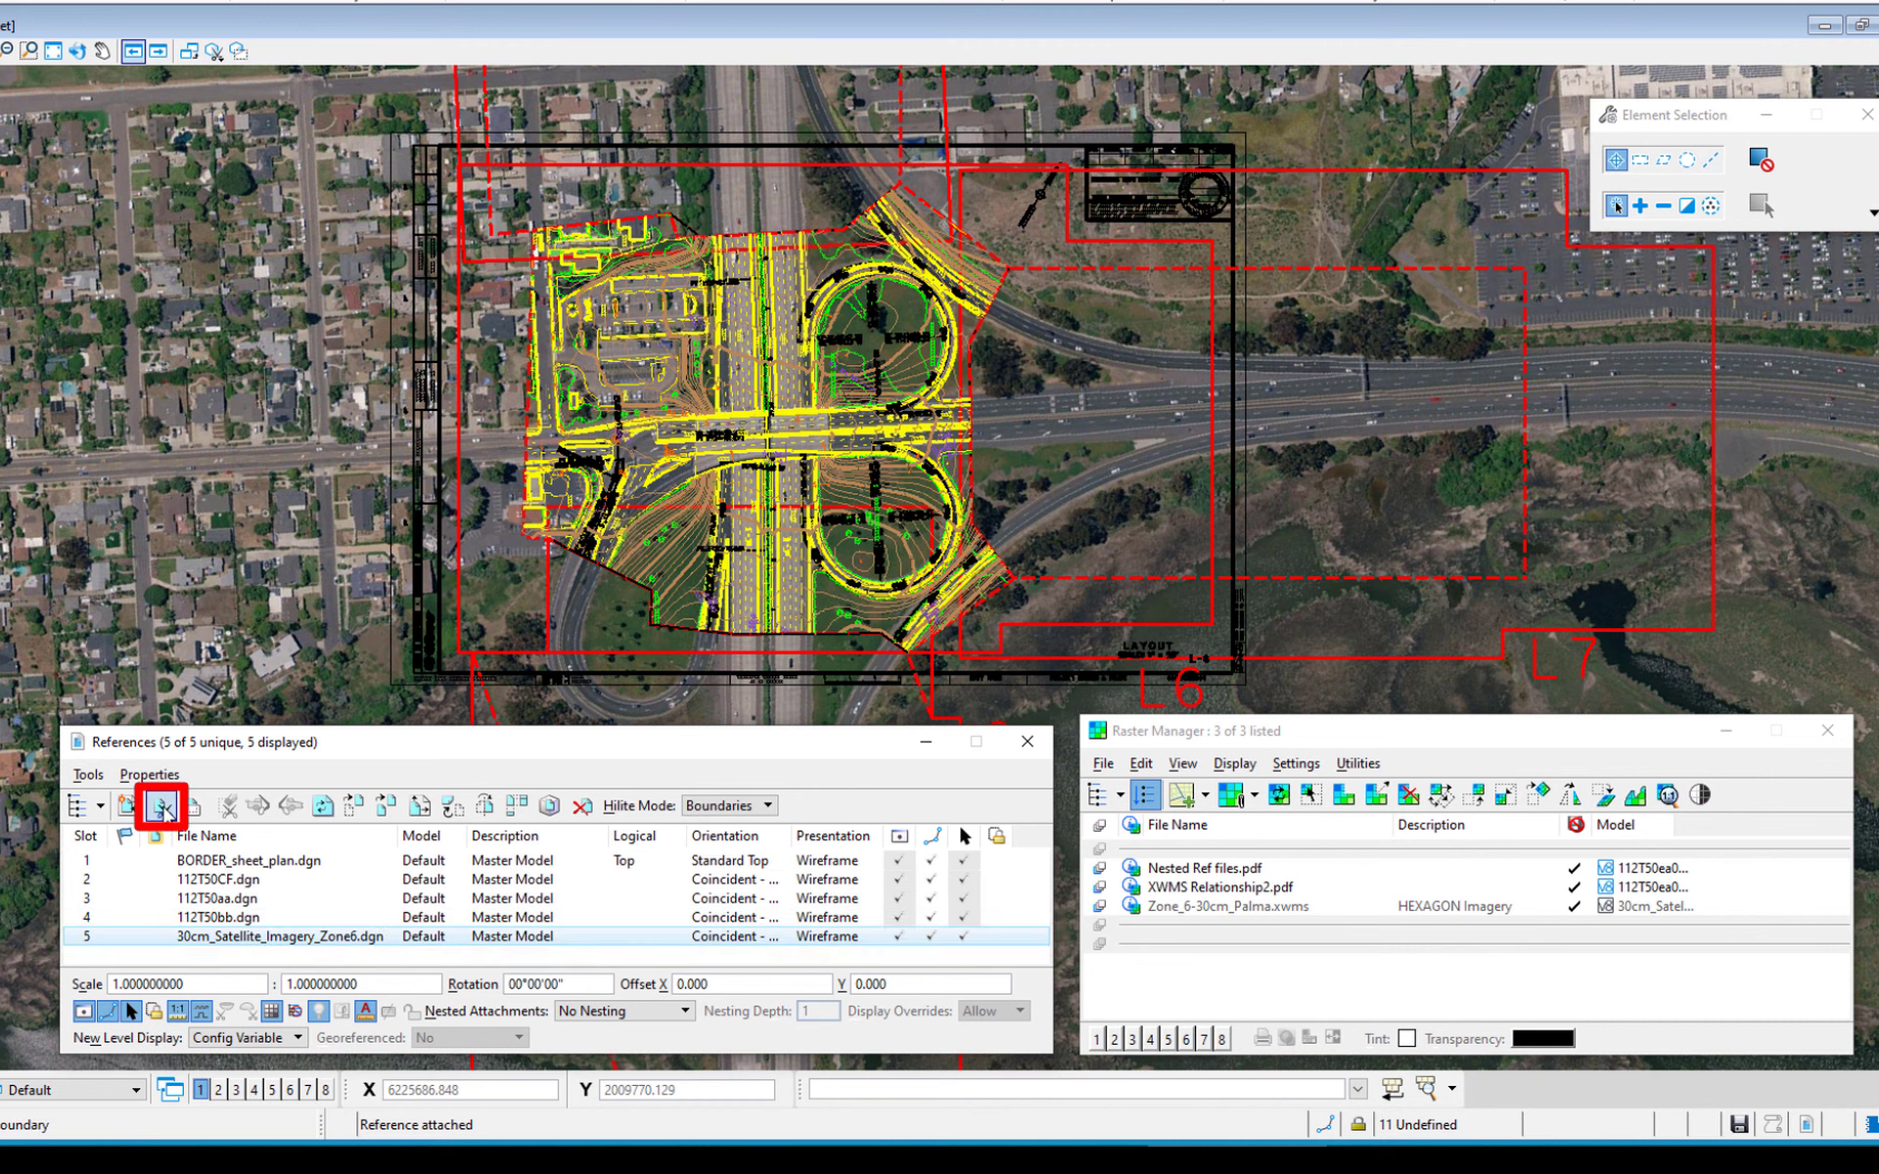
click(163, 809)
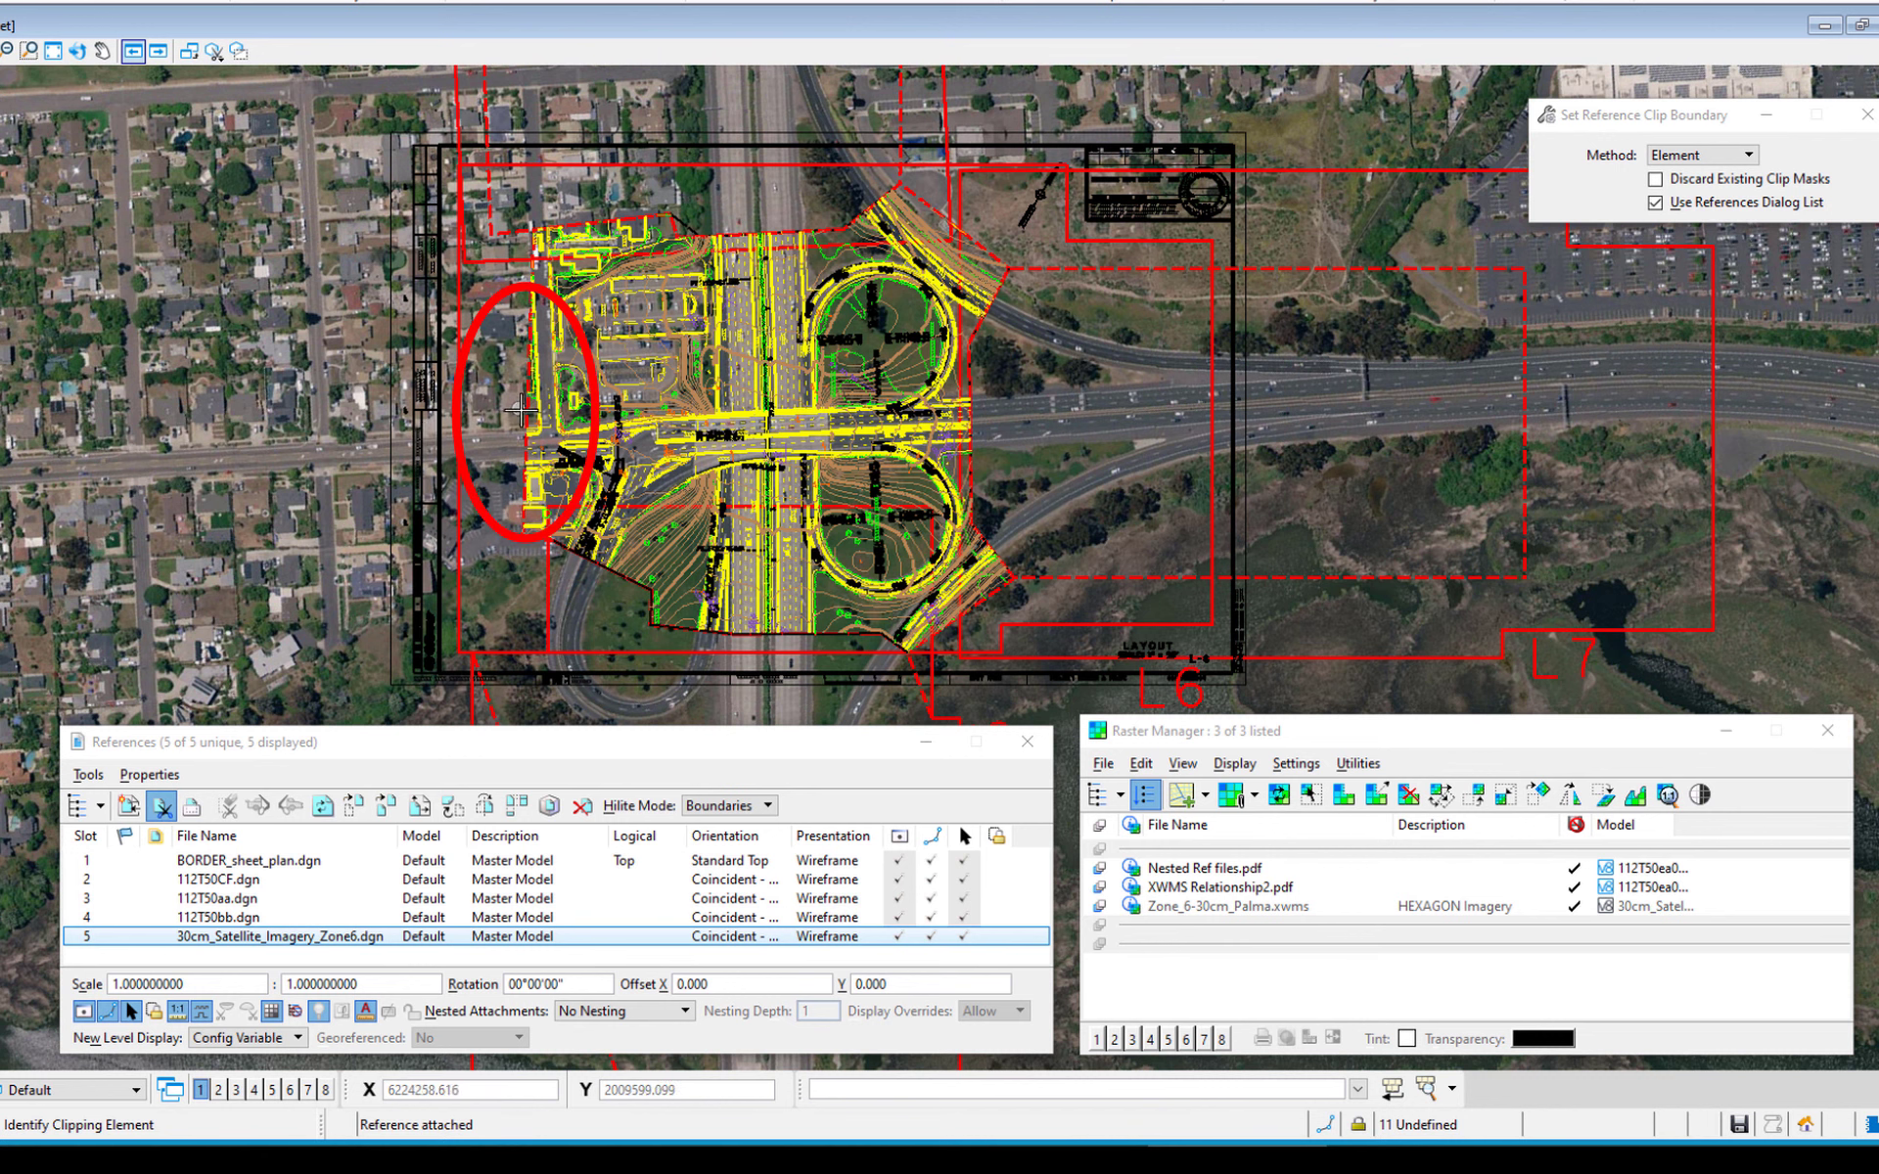
click(528, 416)
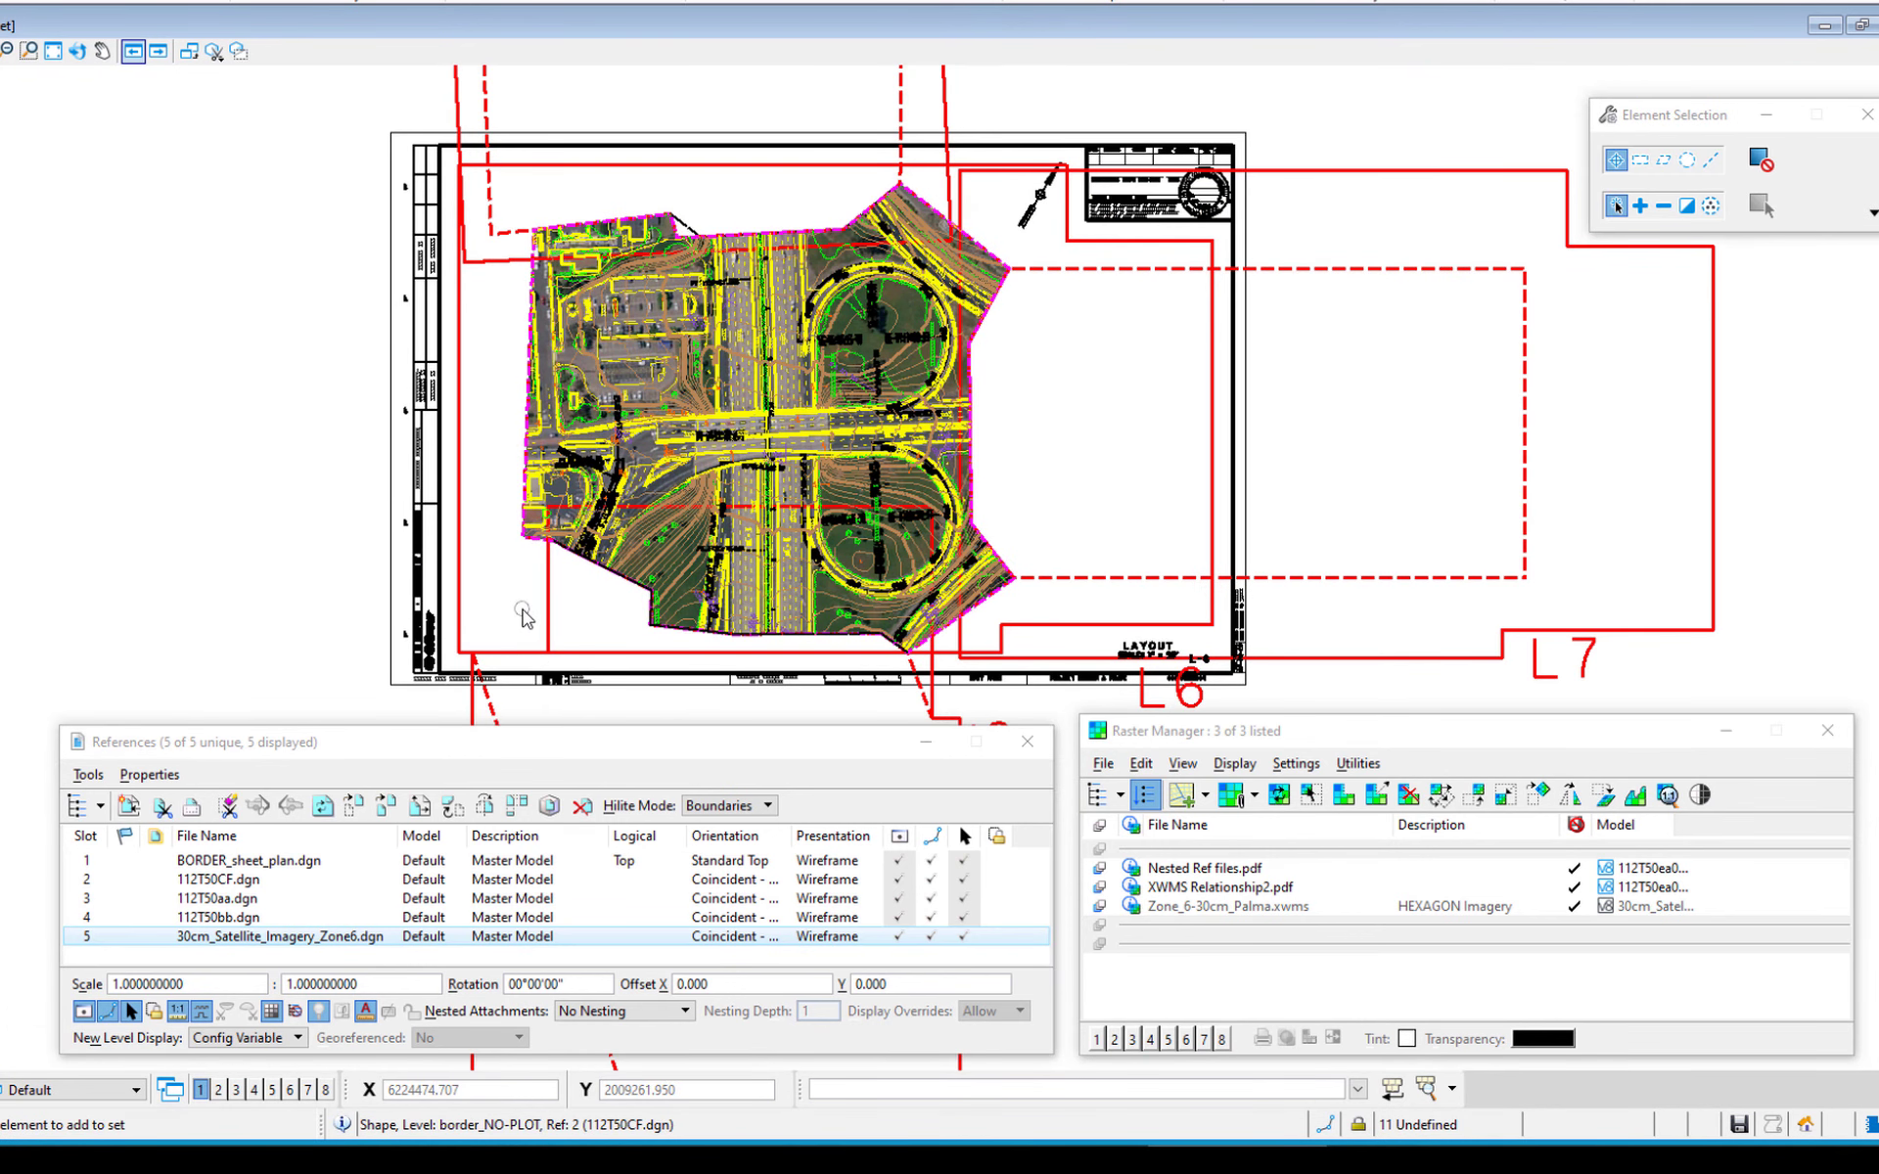
click(208, 878)
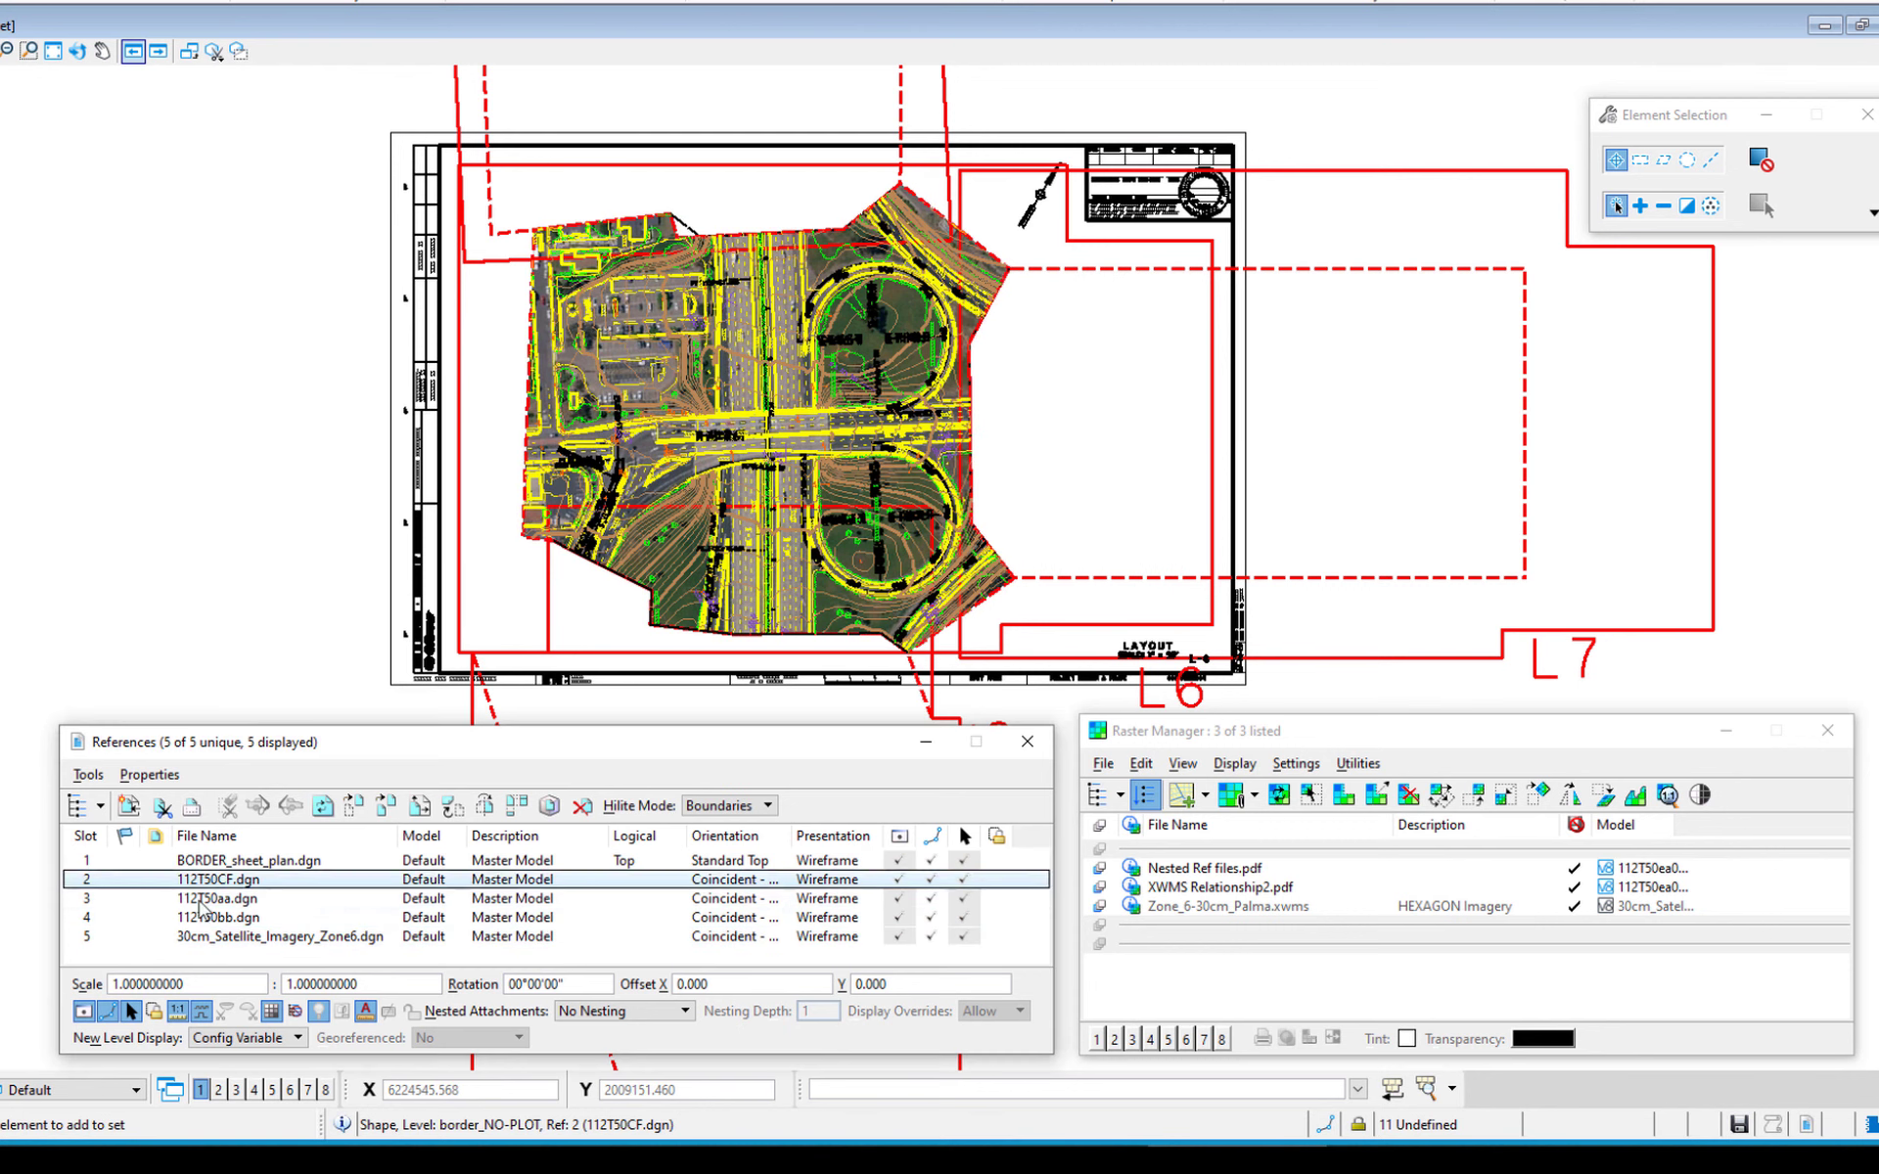
click(104, 1011)
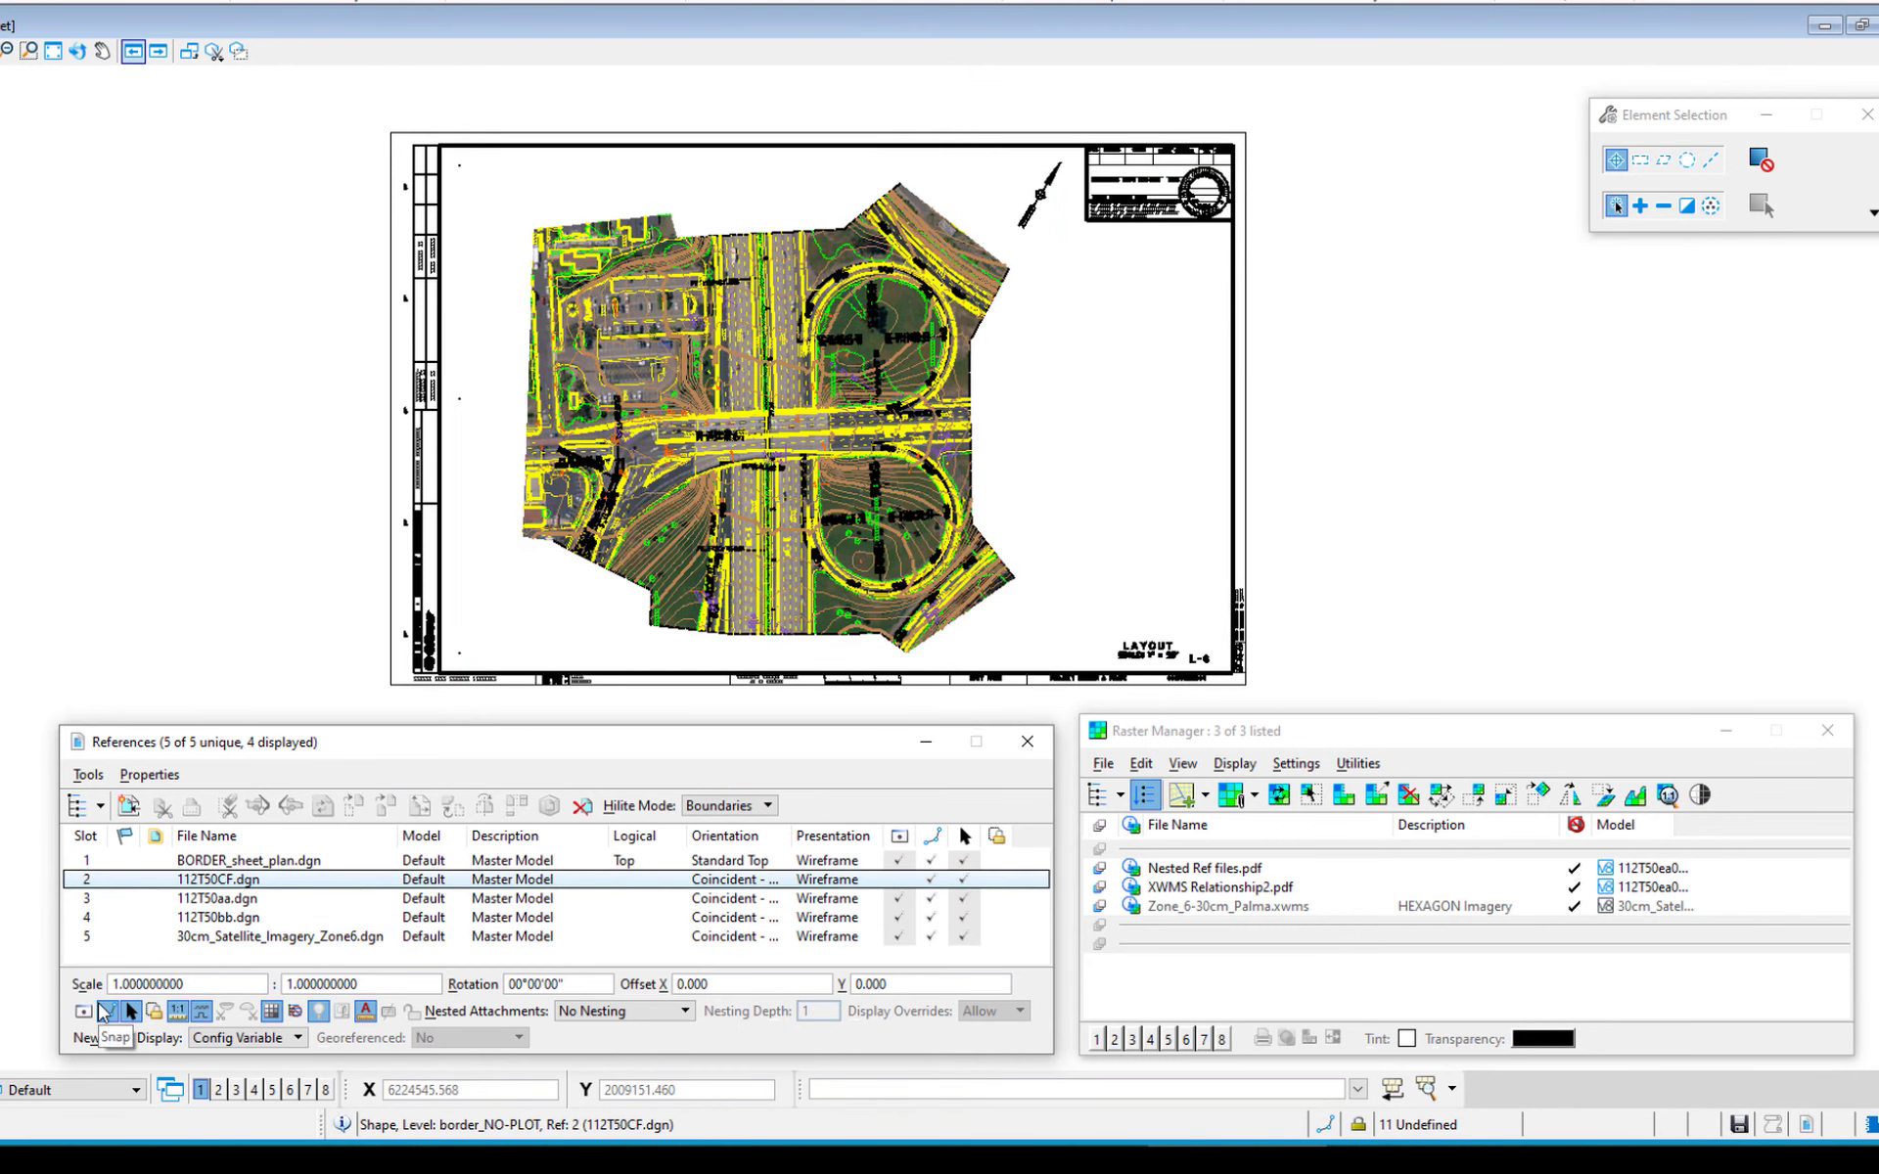